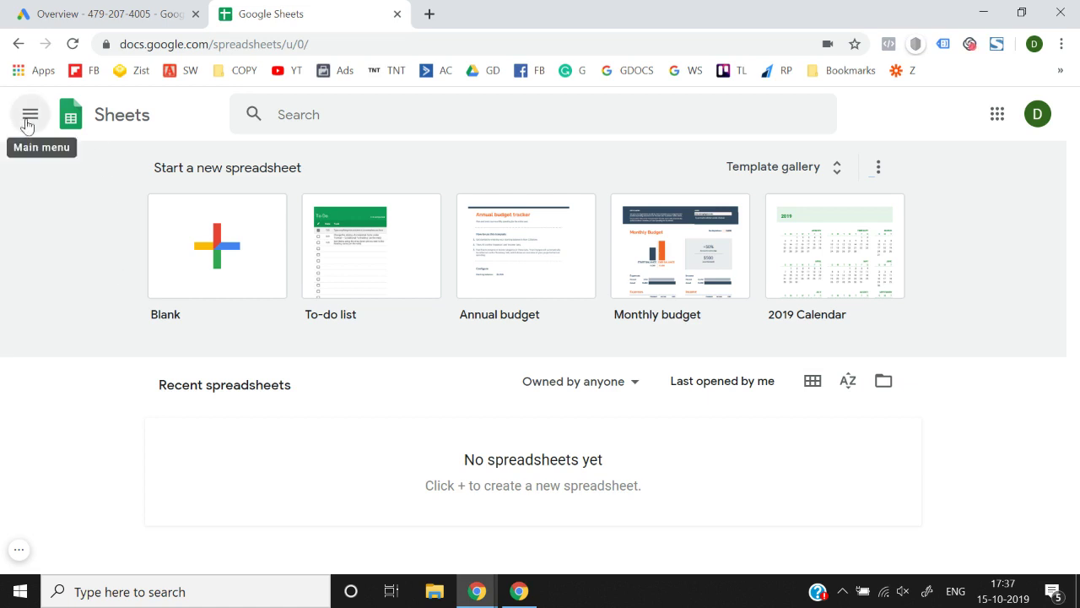
Create a blank spreadsheet and name it "Keywords"
left_click(230, 269)
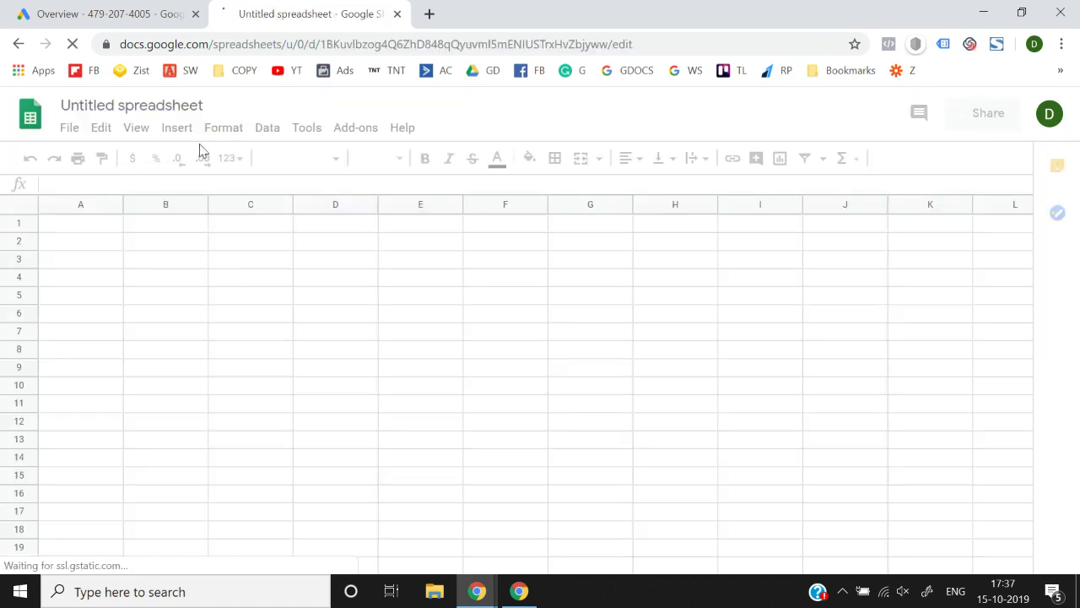
left_click(168, 108)
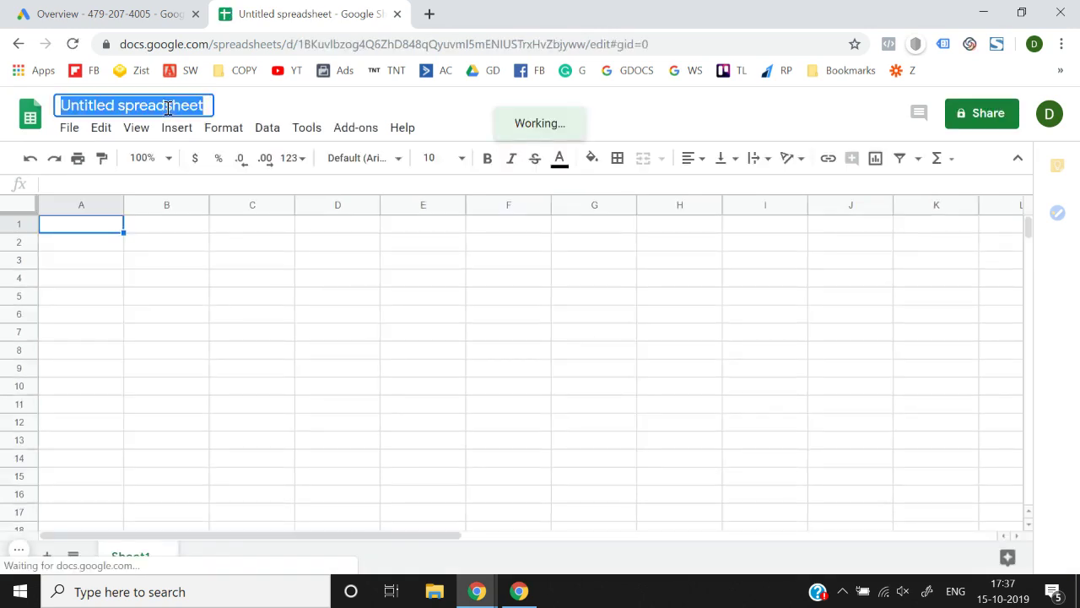
type("Keywords")
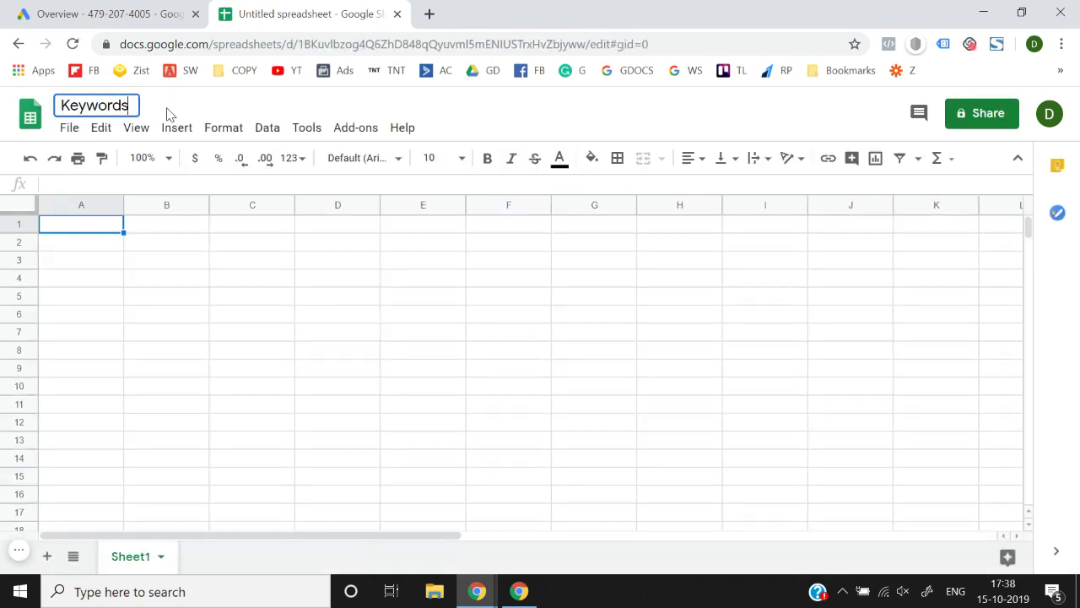
key("Return")
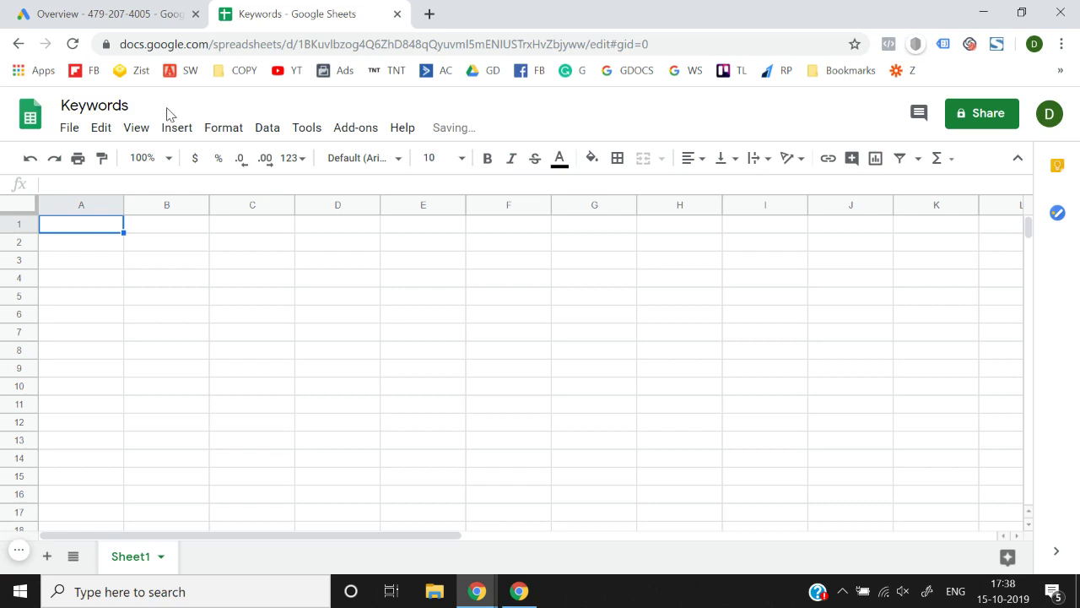
left_click(75, 285)
key("Up")
key("Up")
key("Up")
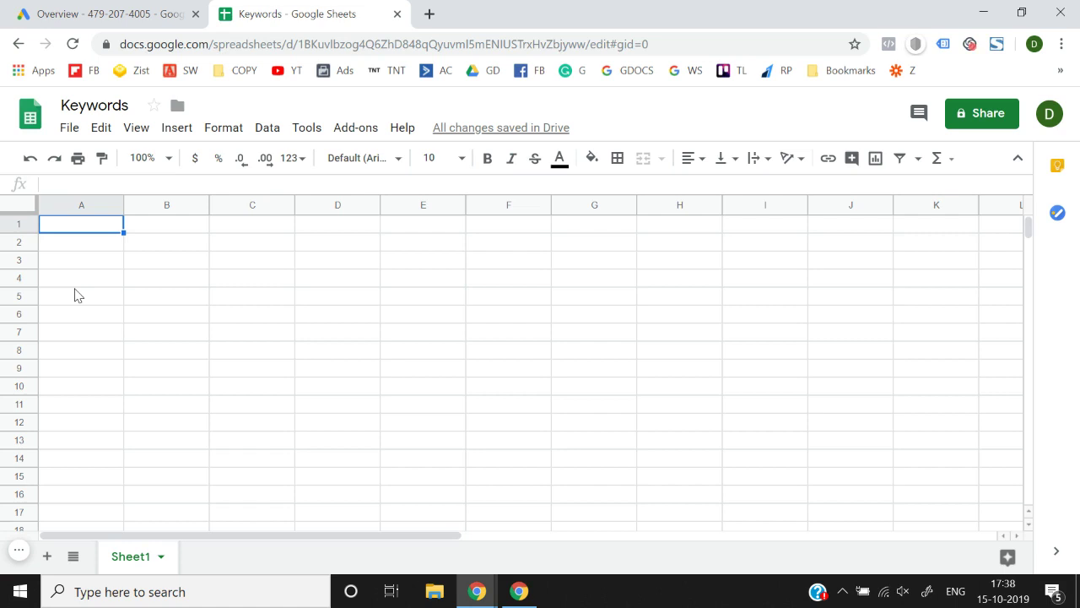
key("XF86AudioRaiseVolume")
type("pro")
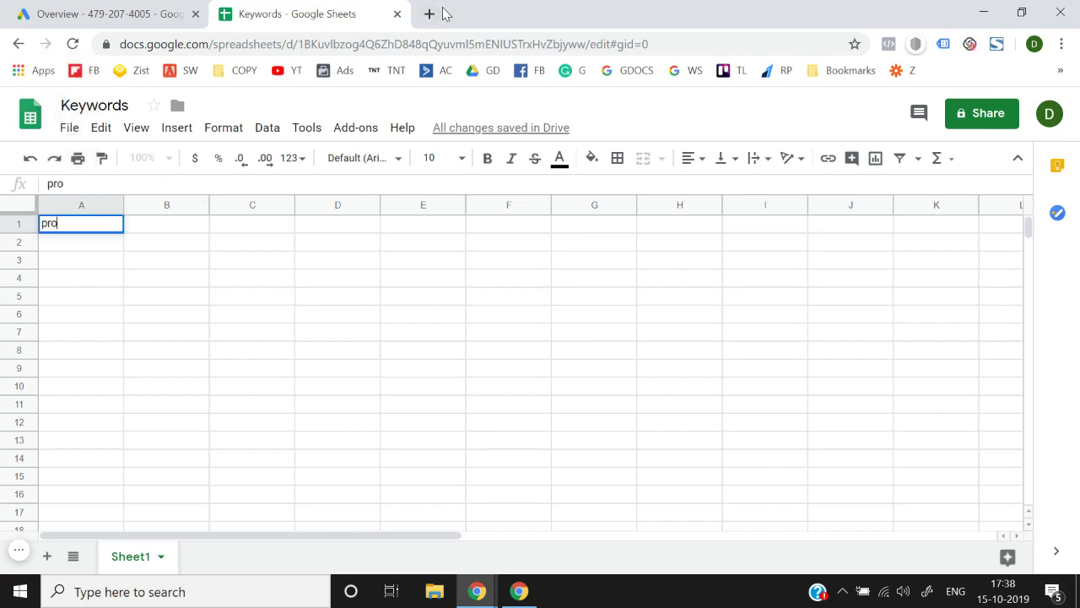
key("Escape")
Search Google for "protein" in a new browser tab
left_click(428, 14)
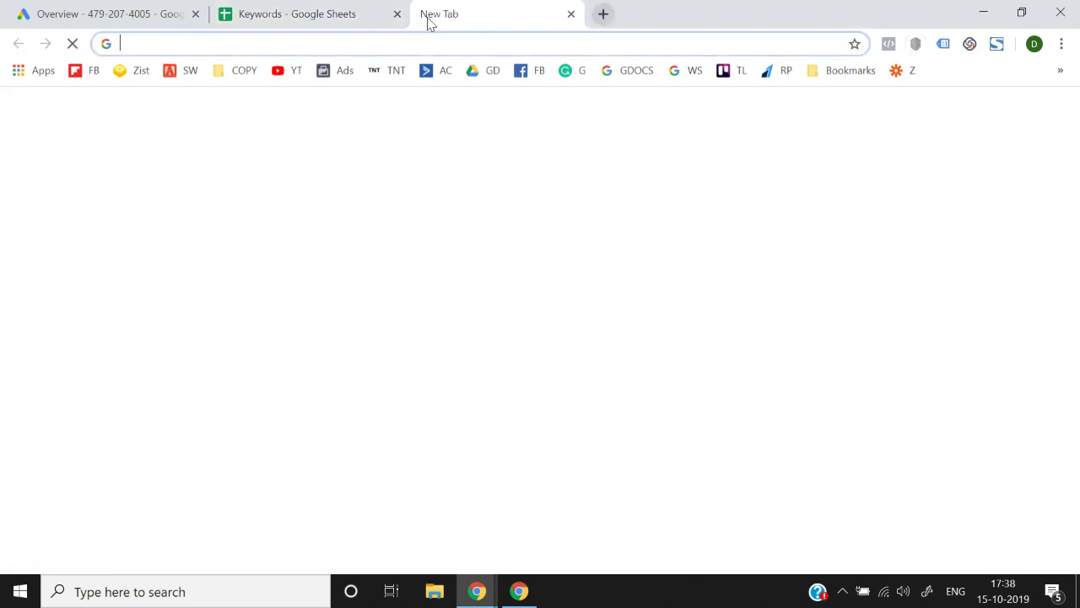
type("protein")
key("Return")
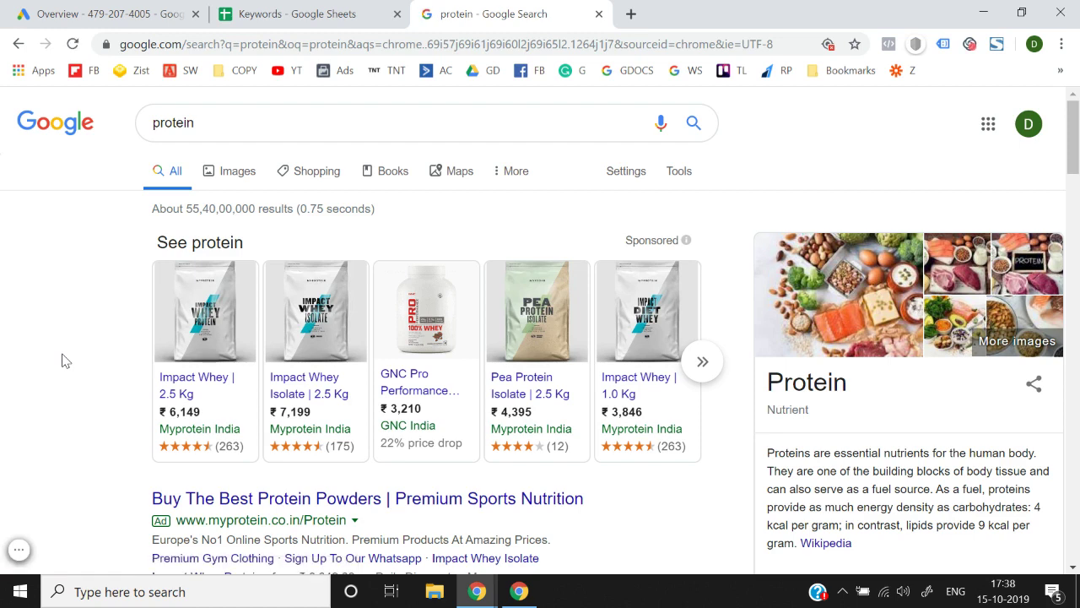
Copy all the suggestions under "Searches related to protein" at the end of the results page
scroll(61, 361, "down", 3)
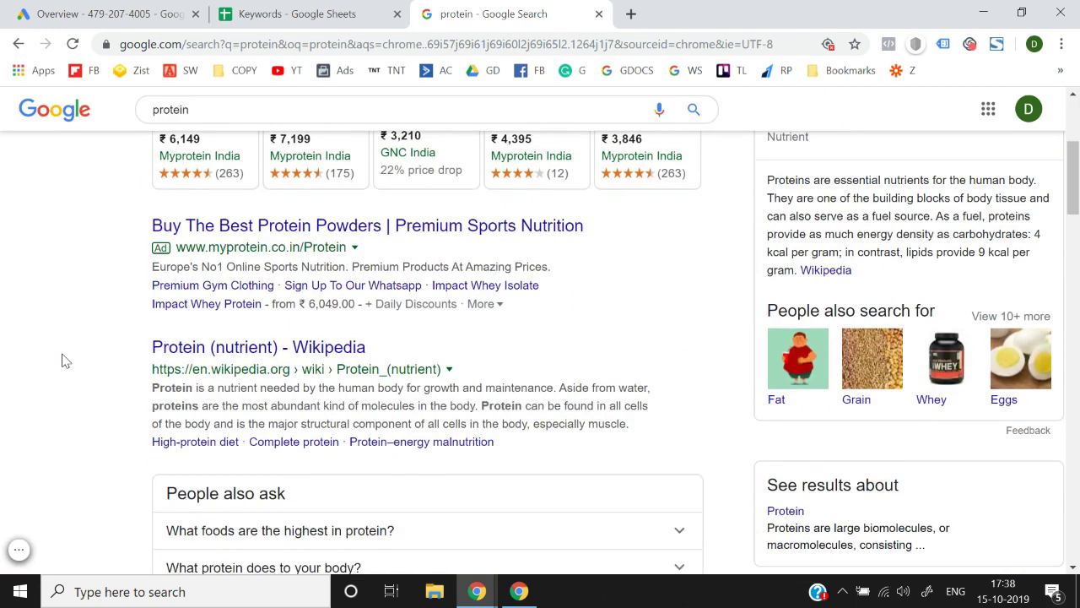
scroll(62, 361, "up", 3)
scroll(61, 361, "down", 20)
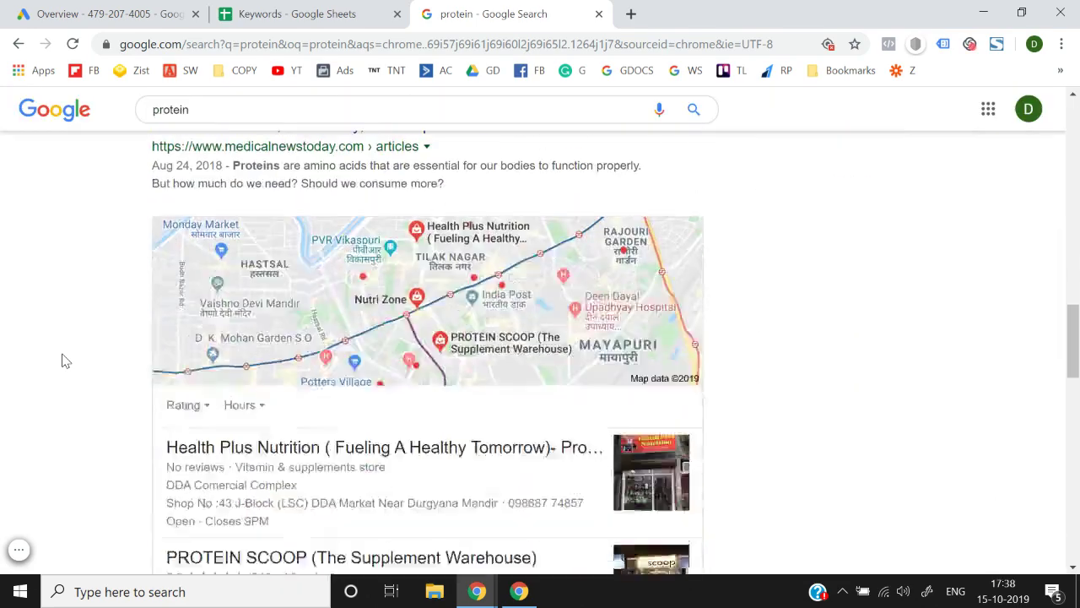
scroll(62, 362, "up", 3)
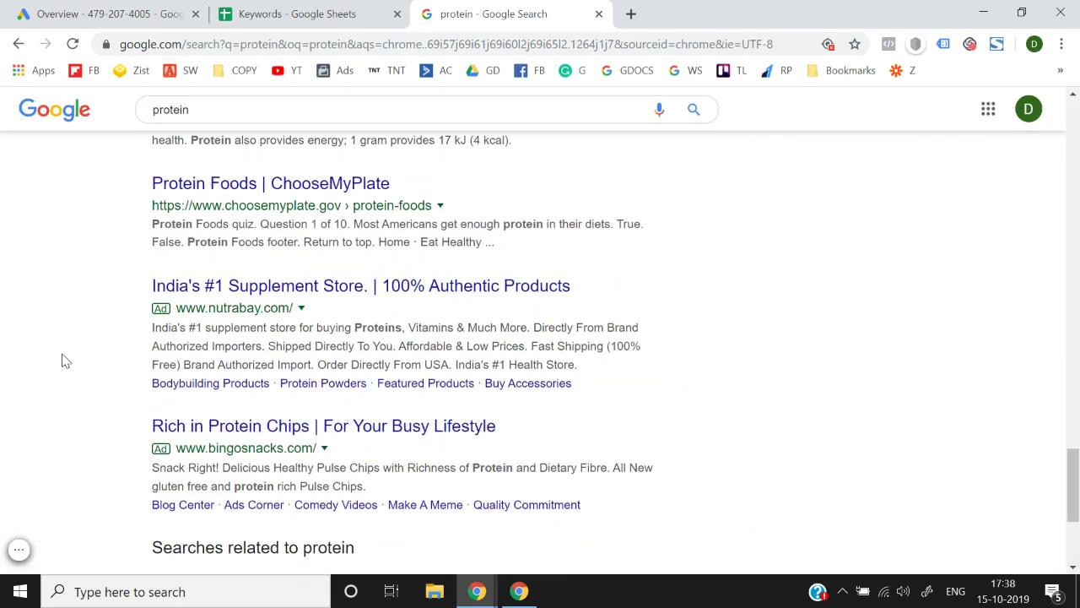
scroll(63, 362, "down", 4)
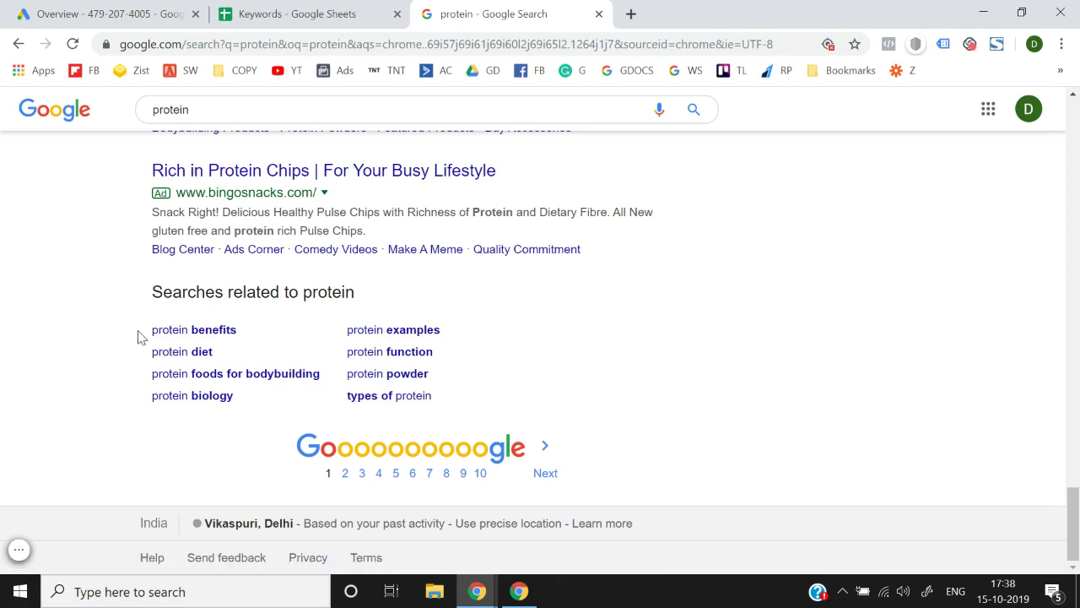
left_click_drag(140, 334, 453, 399)
key("ctrl+c")
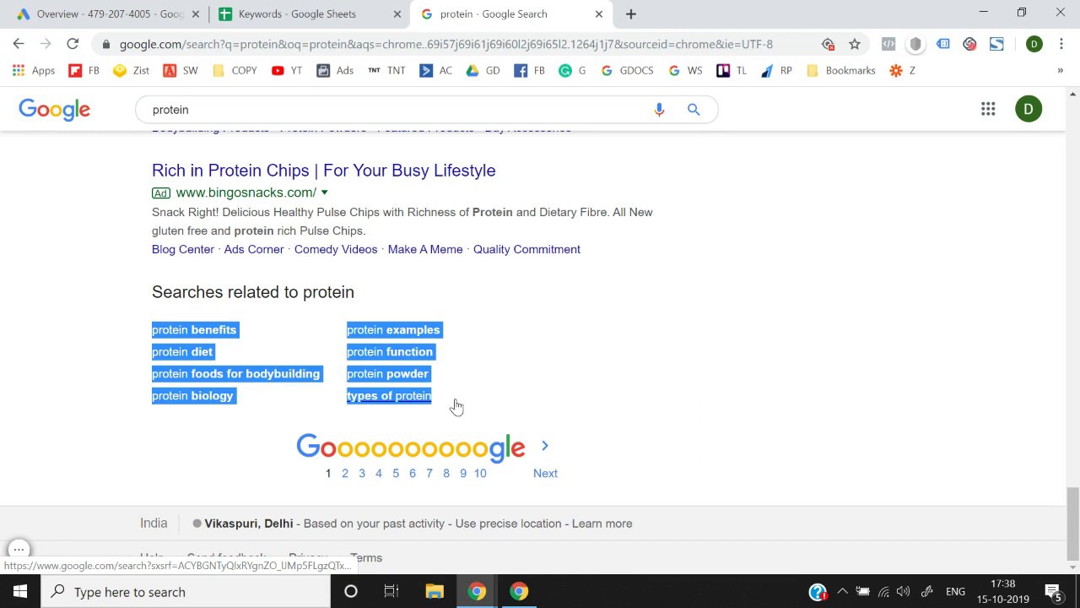
Paste the copied protein suggestions as values only into the Keywords spreadsheet from cell A1, and dismiss the shortcuts notice
left_click(281, 12)
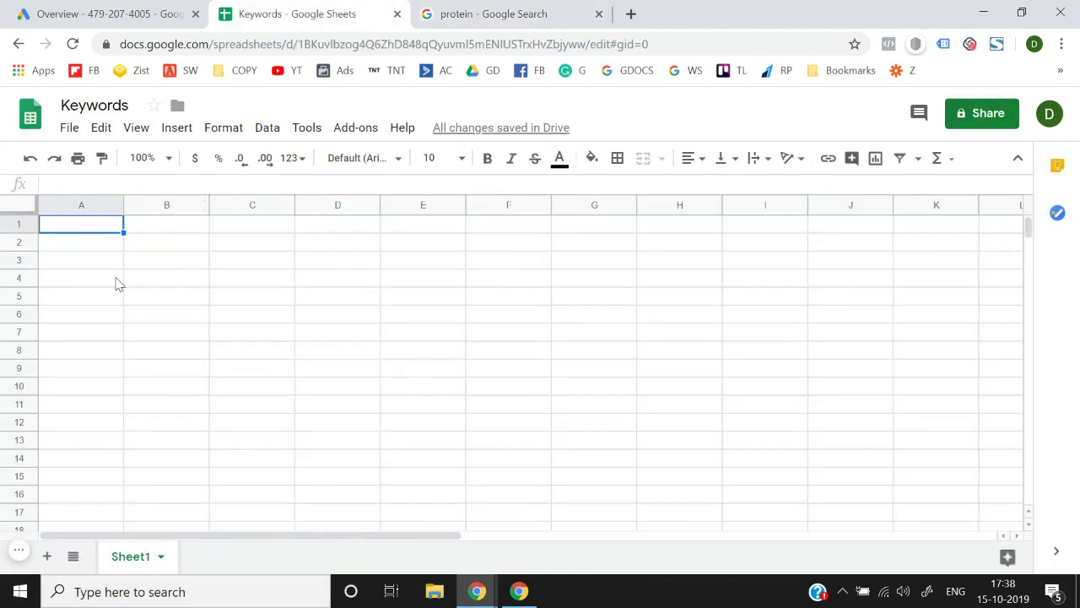
key("alt+e")
key("s")
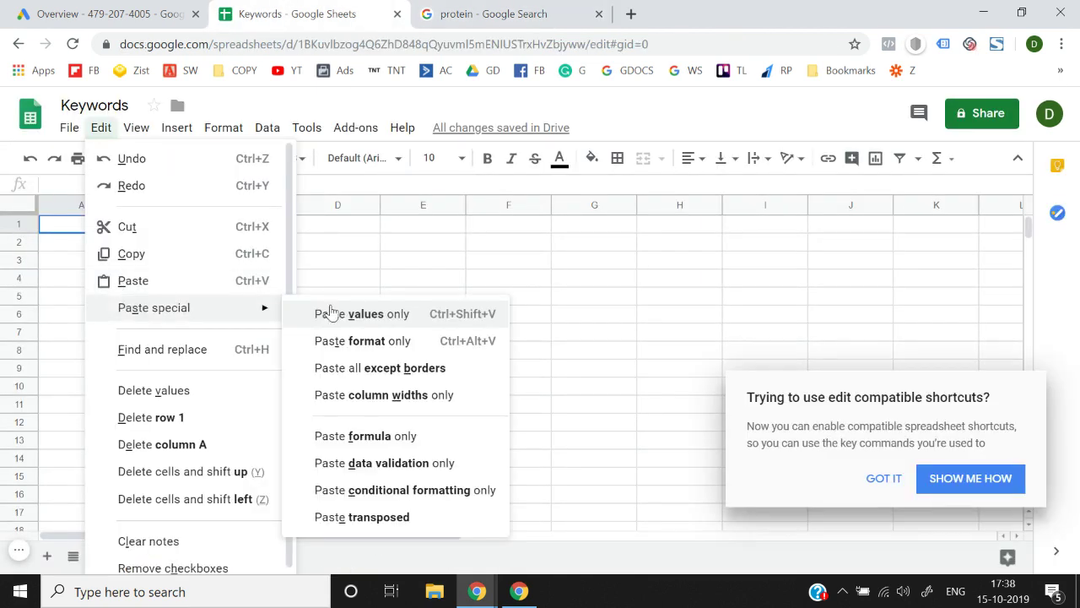
left_click(358, 315)
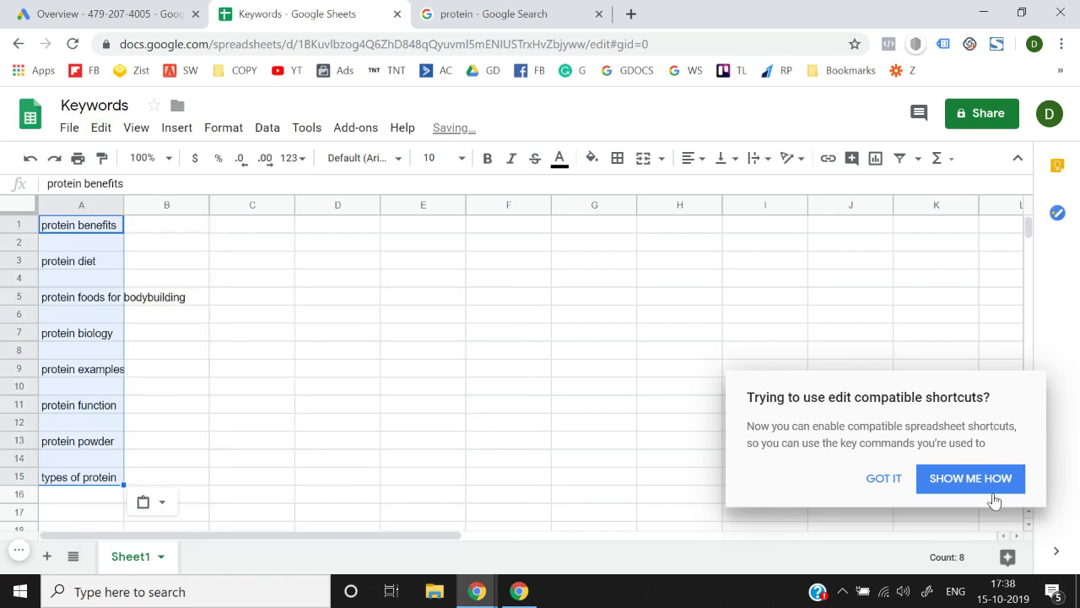
left_click(867, 483)
Select cell A16, directly below the pasted protein suggestions
left_click(241, 393)
key("Left")
key("Left")
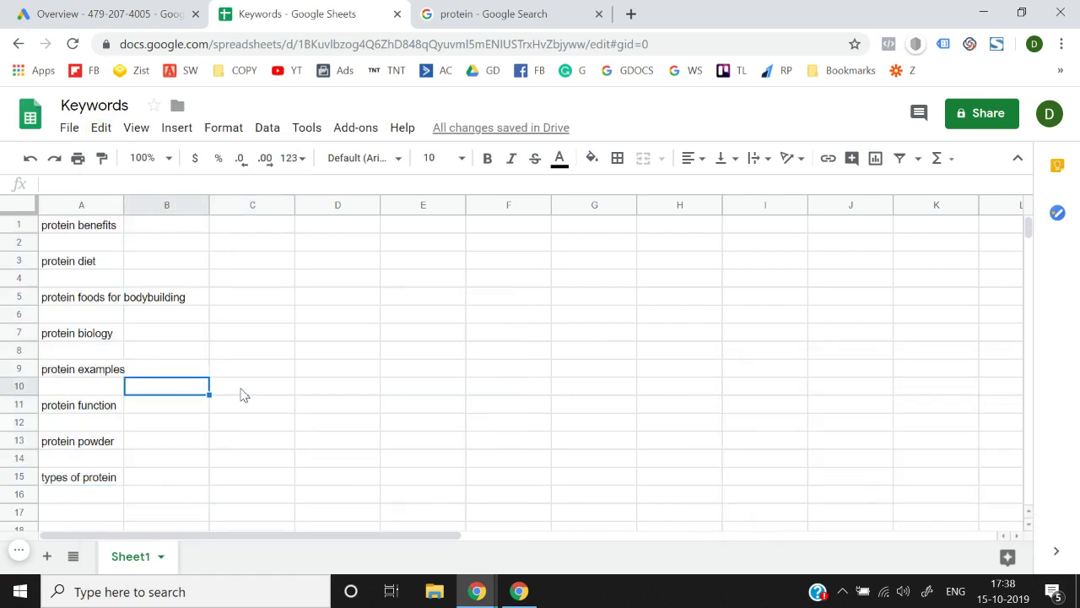
key("Down")
key("Down")
key("Down")
key("Down")
key("Down")
key("Down")
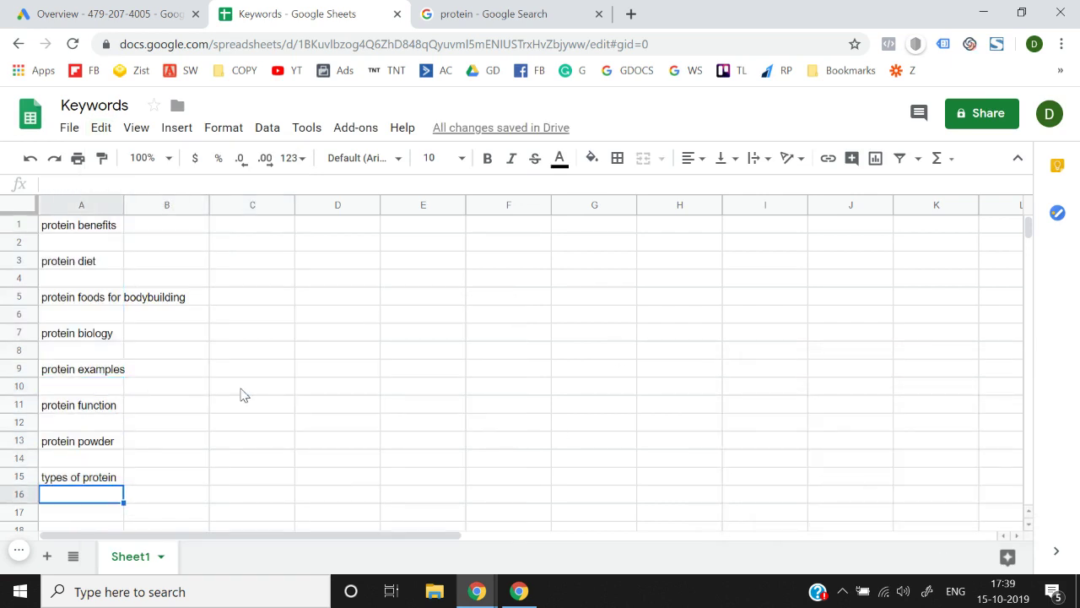
Return to the Google results for protein and open the related search "protein powder"
left_click(498, 12)
left_click(604, 418)
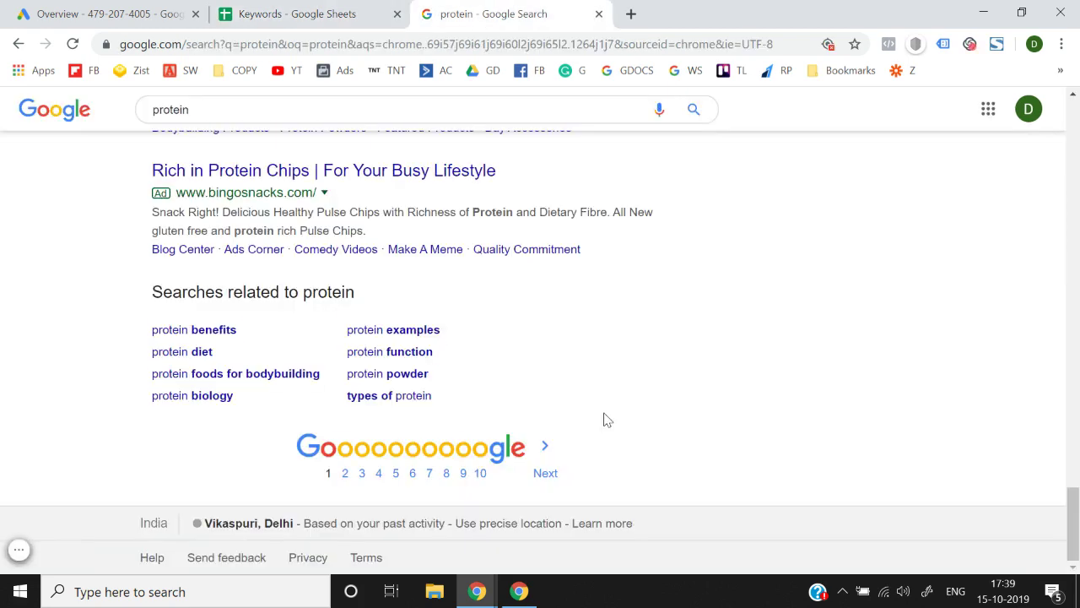
left_click(384, 377)
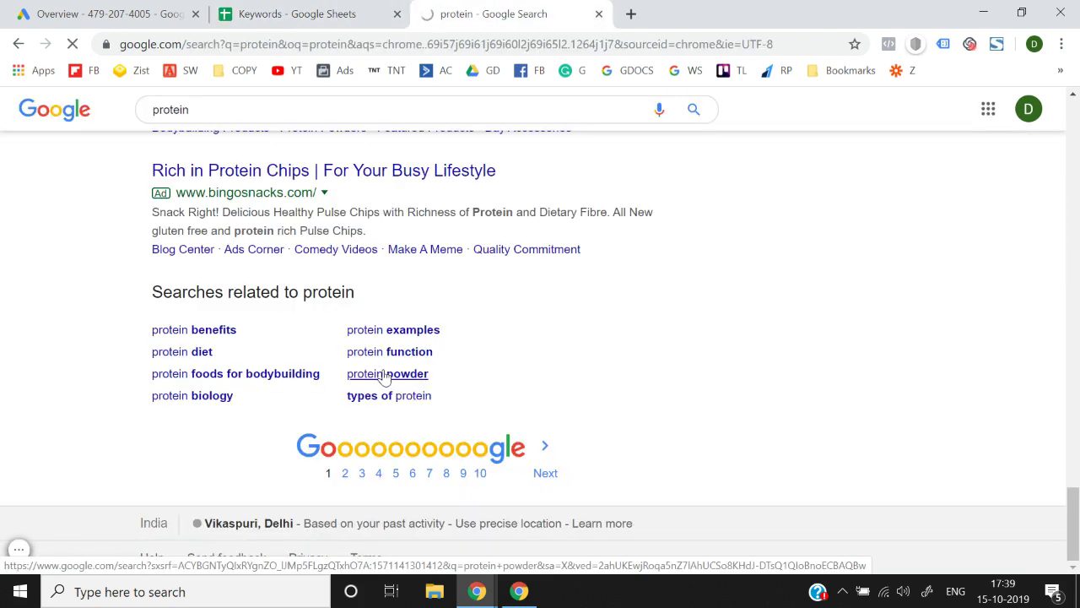
Copy all the suggestions under "Searches related to protein powder"
scroll(70, 362, "down", 15)
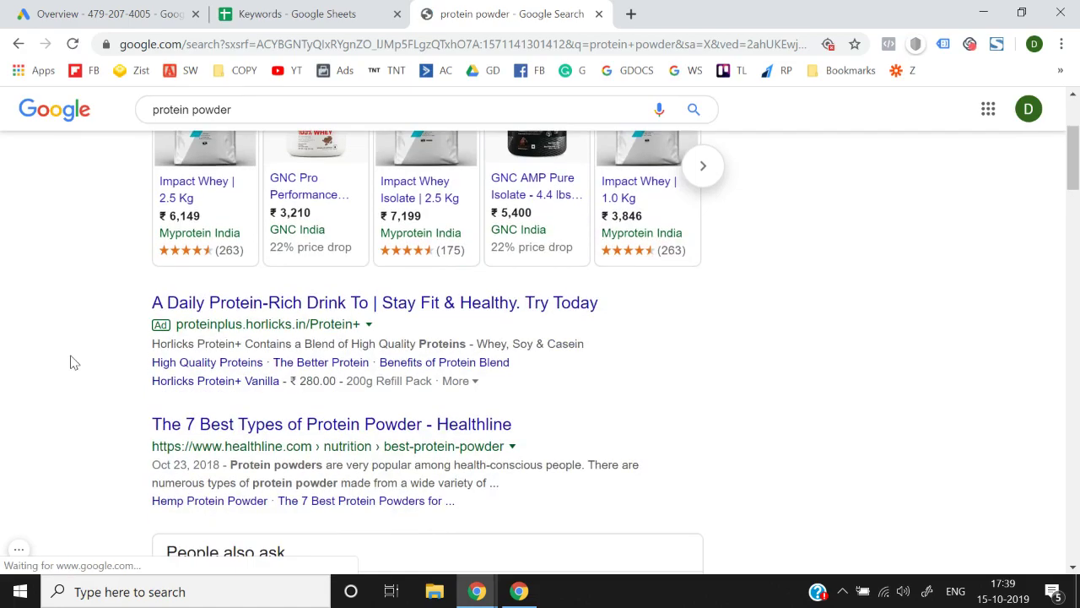
scroll(71, 362, "down", 15)
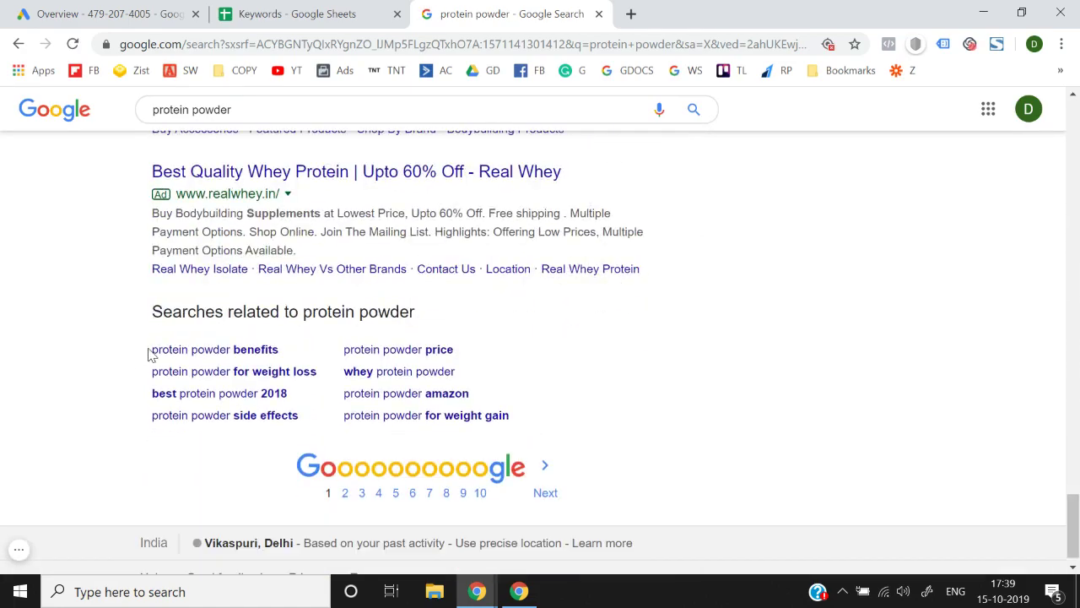
left_click_drag(142, 354, 531, 407)
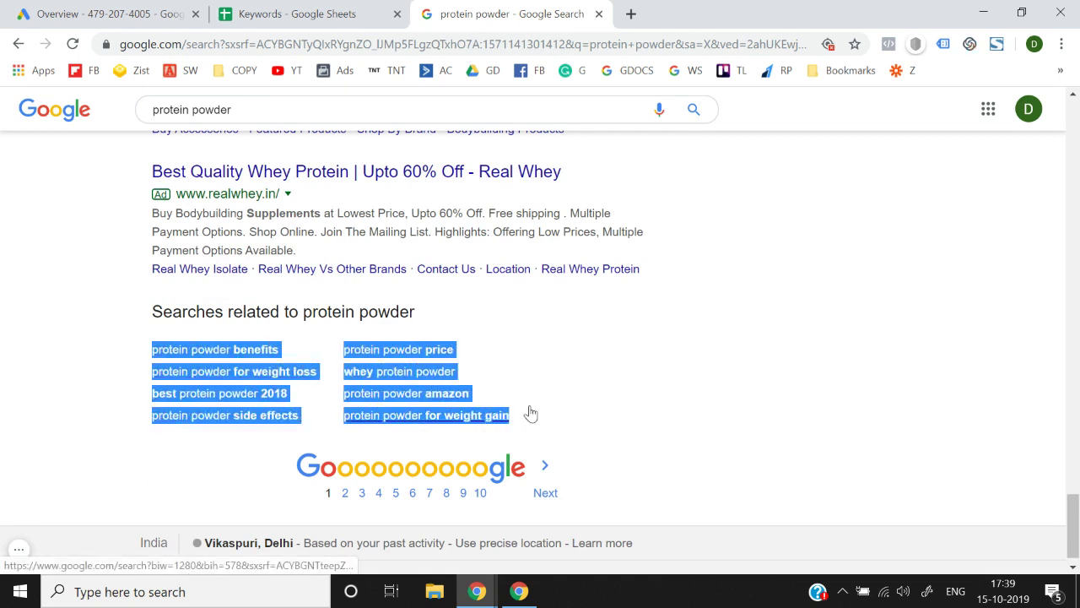
Paste the protein powder suggestions as values only into the Keywords spreadsheet from cell A16
left_click(342, 10)
key("alt+e")
key("s")
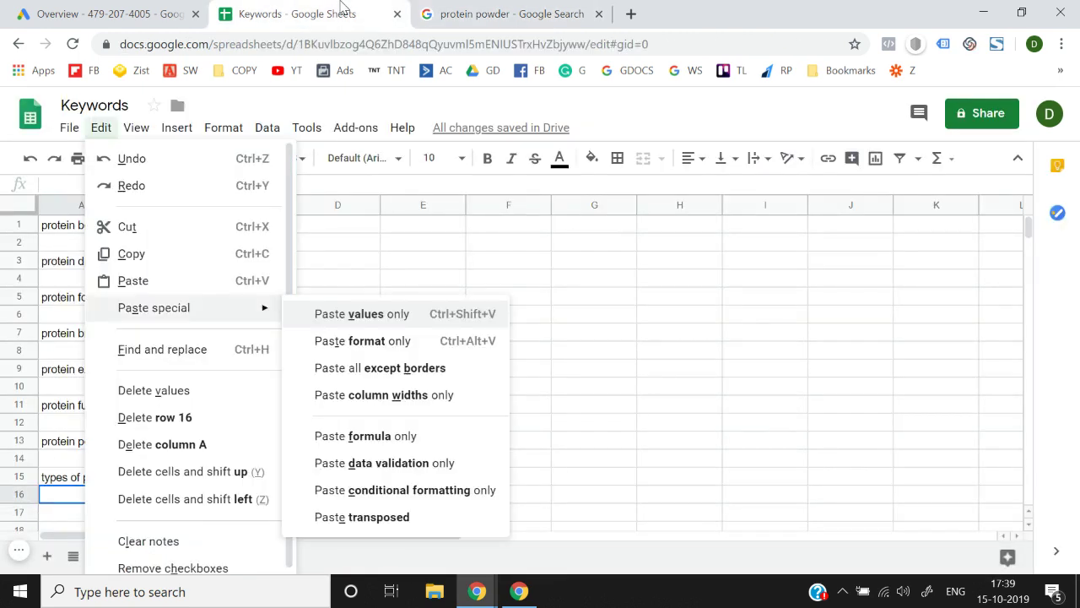
key("Down")
key("Up")
key("Return")
Select the empty cell A31, just below the pasted protein powder suggestions
key("Down")
key("Down")
key("Down")
key("Down")
key("Down")
key("Down")
key("Down")
key("Down")
key("Down")
key("Down")
key("Down")
key("Down")
key("Down")
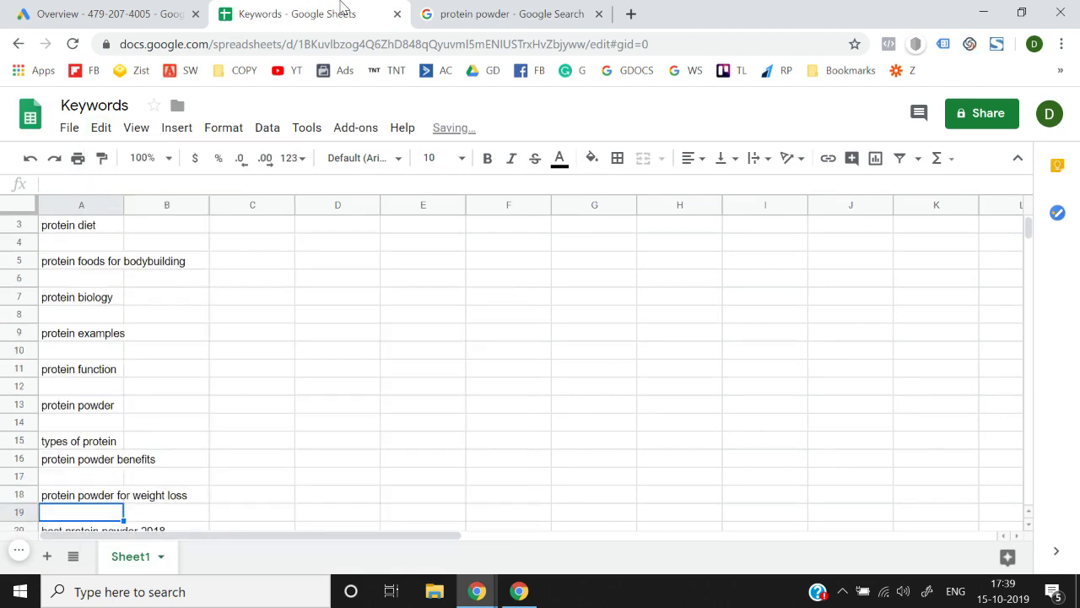
key("Down")
key("Down")
key("Down")
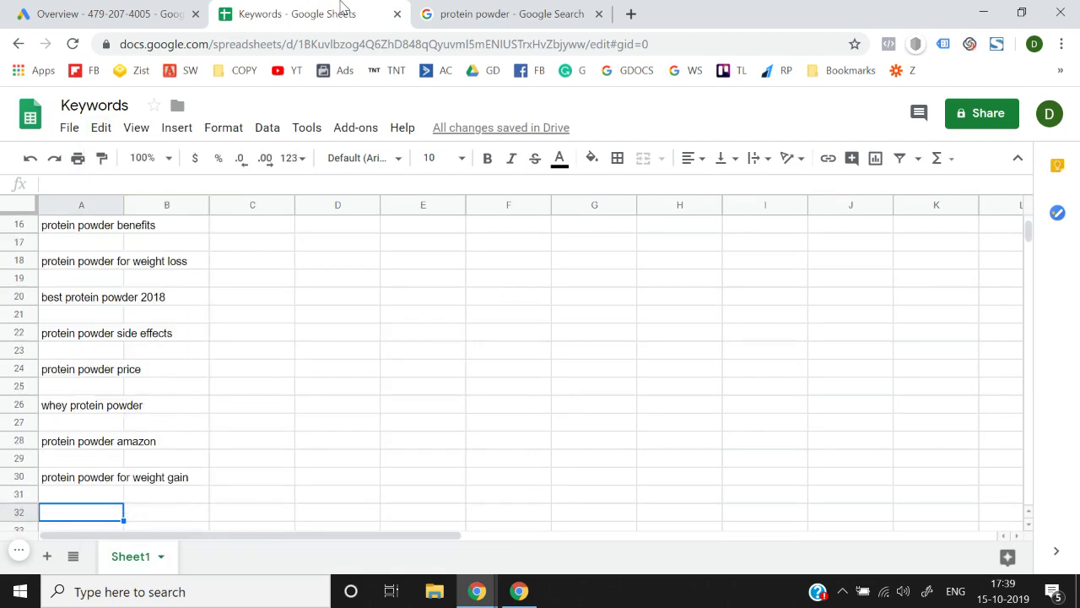
key("Up")
Return to the Google results for protein powder and open the related search "protein powder price"
left_click(532, 14)
left_click(657, 300)
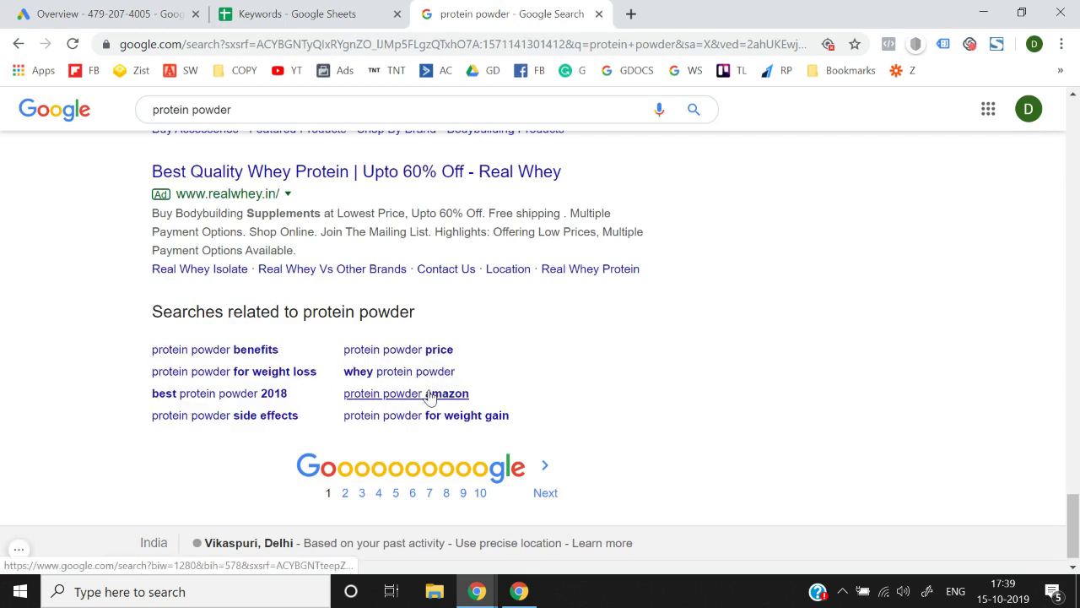
left_click(395, 363)
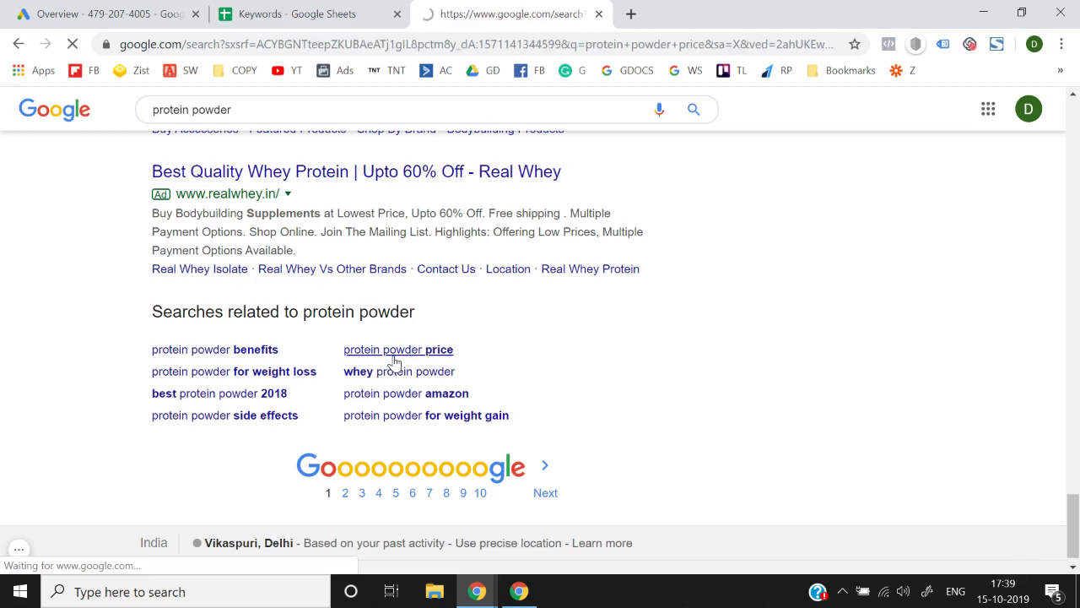
Copy all the suggestions under "Searches related to protein powder price"
scroll(48, 375, "down", 4)
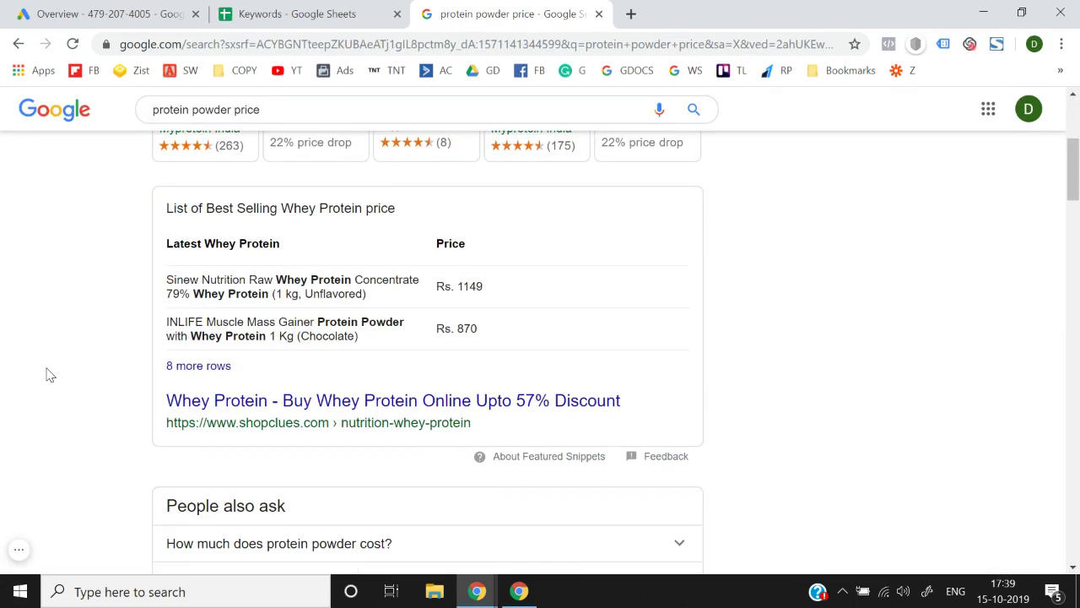
scroll(49, 375, "down", 15)
scroll(48, 374, "down", 1)
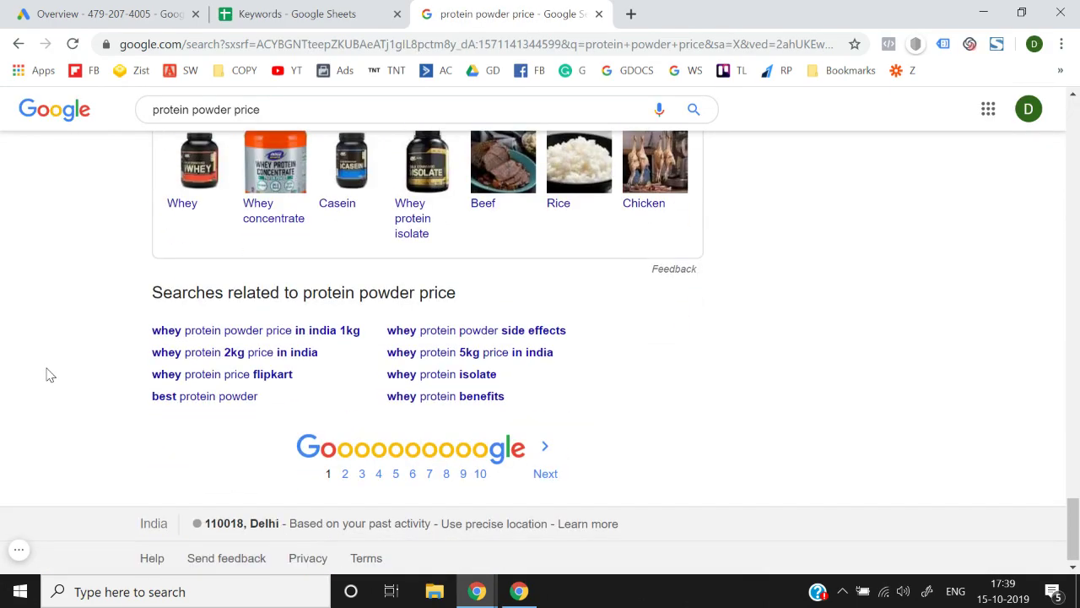
left_click_drag(135, 334, 542, 400)
left_click(584, 436)
left_click_drag(149, 336, 525, 401)
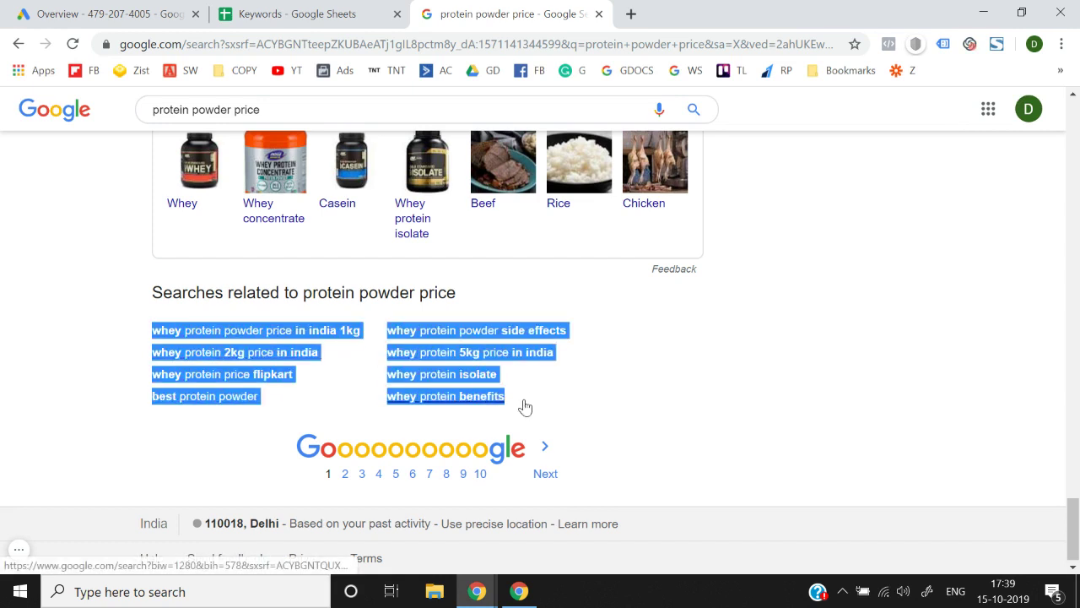
Paste the protein powder price suggestions as values only into the Keywords spreadsheet from cell A32
left_click(323, 5)
key("Down")
key("alt+e")
key("s")
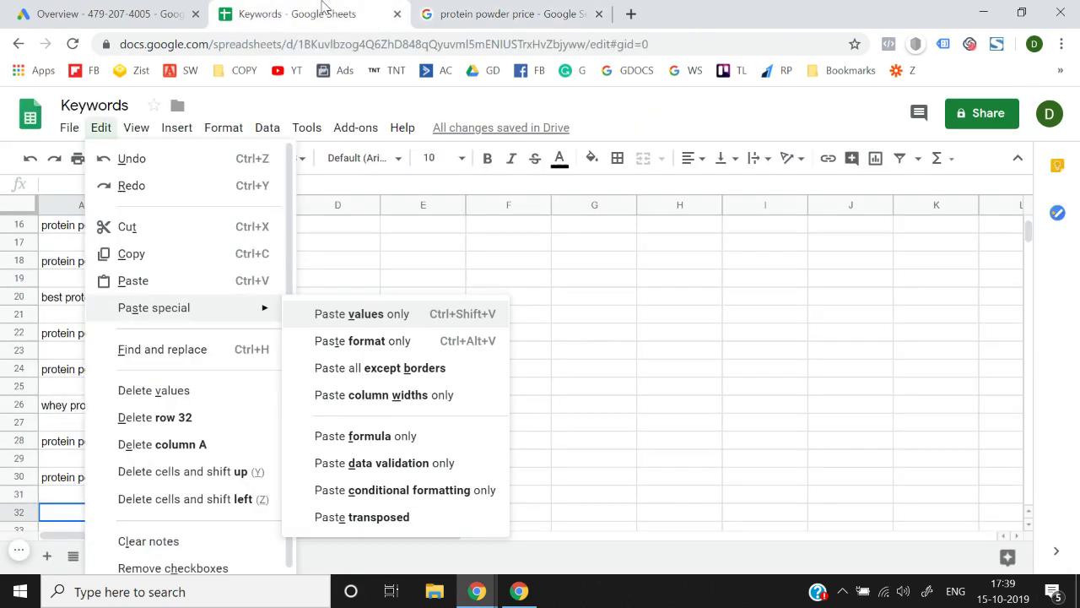
key("v")
Look through the newly pasted protein powder price suggestions in column A down to the end of the list
key("Down")
key("Down")
key("Down")
key("Down")
key("Down")
key("Down")
key("Down")
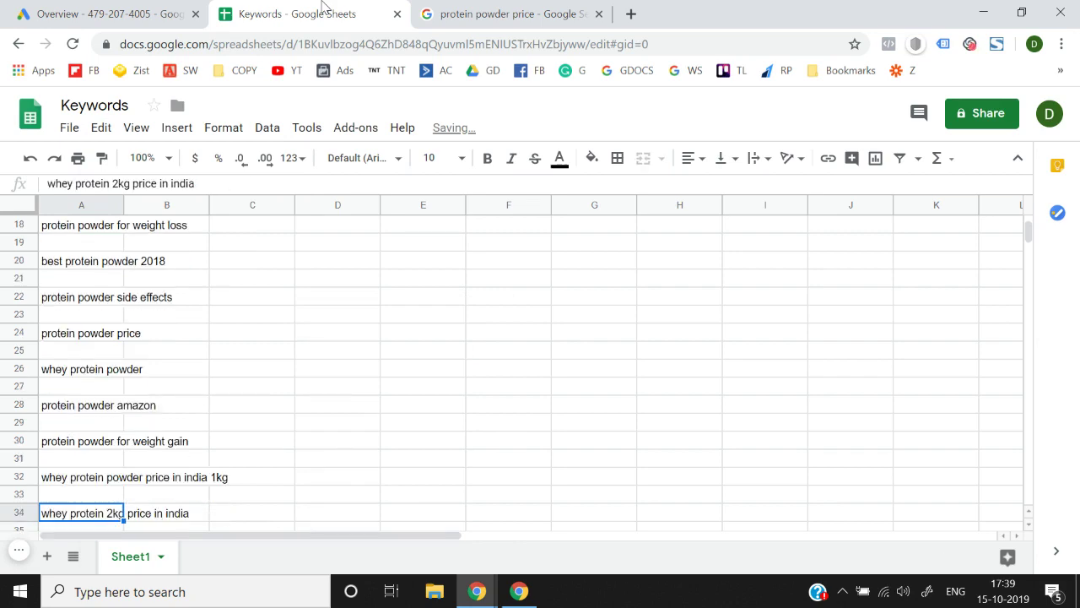
key("Down")
key("Down")
key("Down")
key("Down")
key("Down")
key("Down")
key("Down")
key("Down")
key("Down")
key("Down")
key("Down")
key("Down")
key("Down")
key("Down")
key("Down")
key("Down")
Return to the first keyword in A1 and fit the width of column A to its longest entry
key("Up")
key("Up")
key("Up")
key("Up")
key("Up")
key("Up")
key("Up")
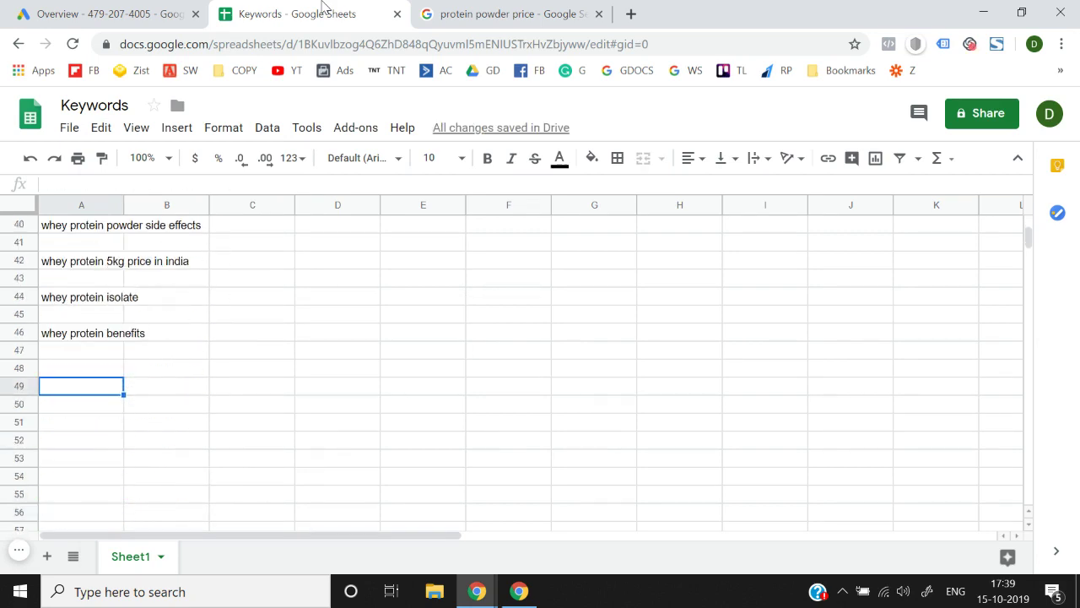
key("Up")
key("Up")
key("Up")
key("Up")
key("Up")
key("Up")
key("Up")
key("Up")
key("Up")
key("Up")
key("Up")
key("Up")
key("Up")
key("Up")
key("Up")
key("Up")
key("Up")
key("Up")
key("Up")
key("Up")
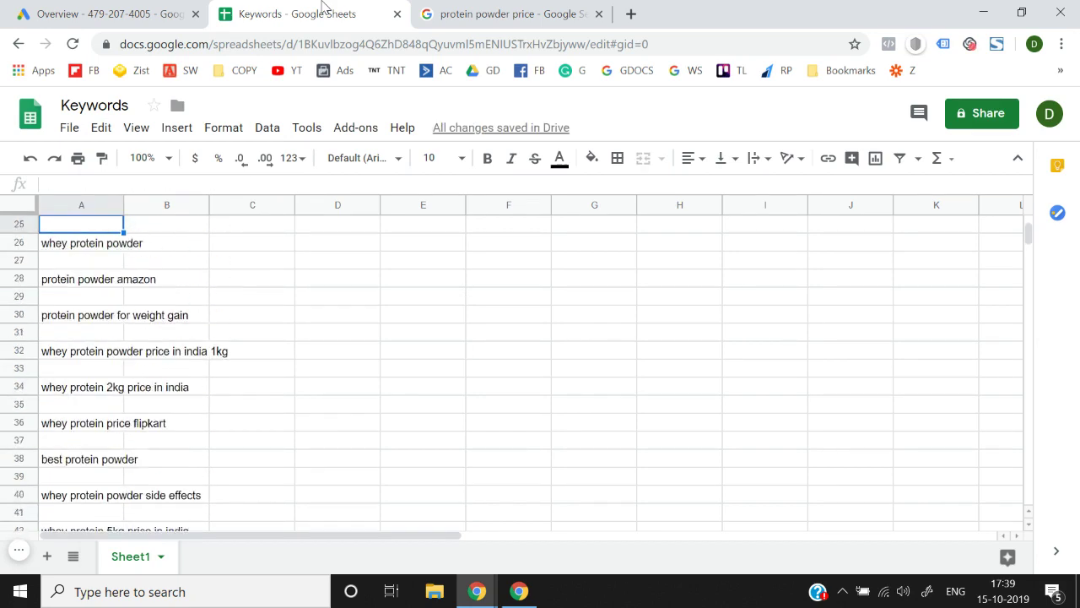
key("Up")
key("Up")
key("Up")
key("Up")
key("Up")
key("Up")
key("Up")
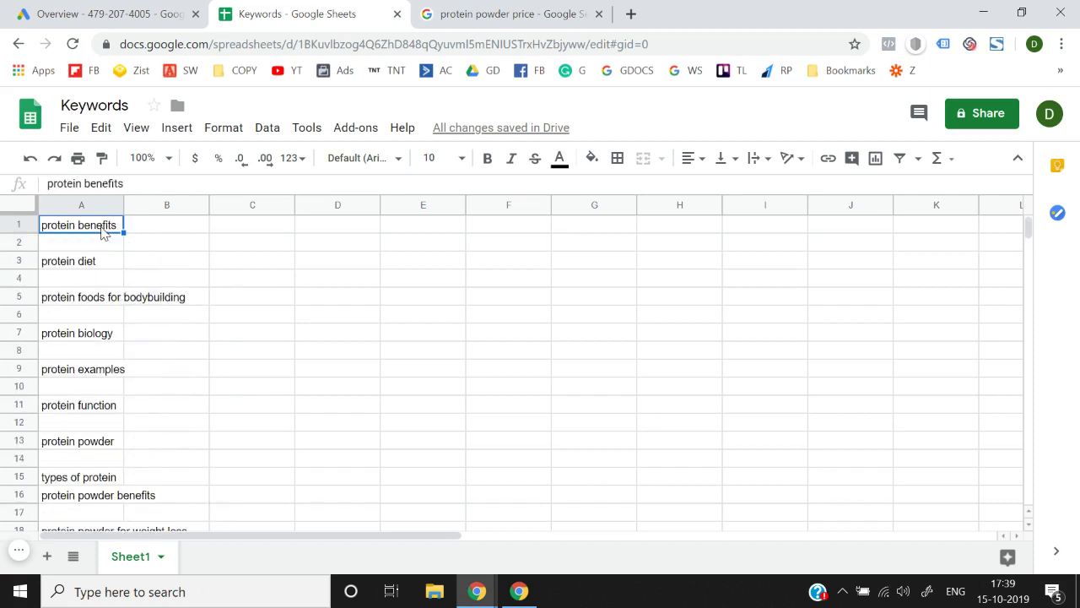
double_click(123, 205)
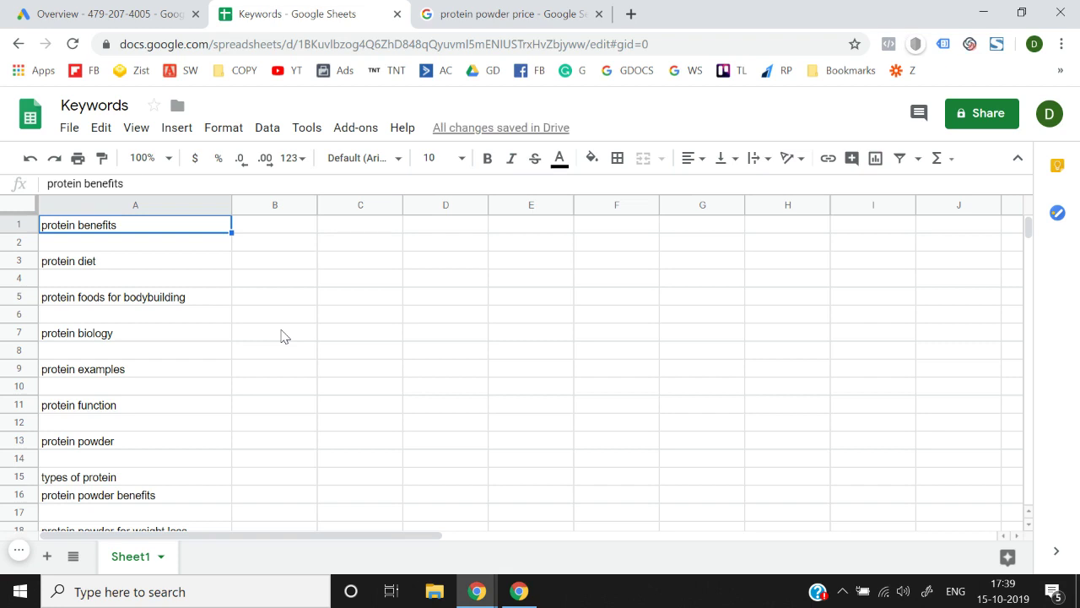
Select the empty cell A47, just below the last keyword in column A
key("Right")
key("Down")
key("Down")
key("Down")
key("Down")
key("Down")
key("Down")
key("Down")
key("Down")
key("Down")
key("Down")
key("Down")
key("Down")
key("Down")
key("Down")
key("Down")
key("Down")
key("Down")
key("Down")
key("Down")
key("Down")
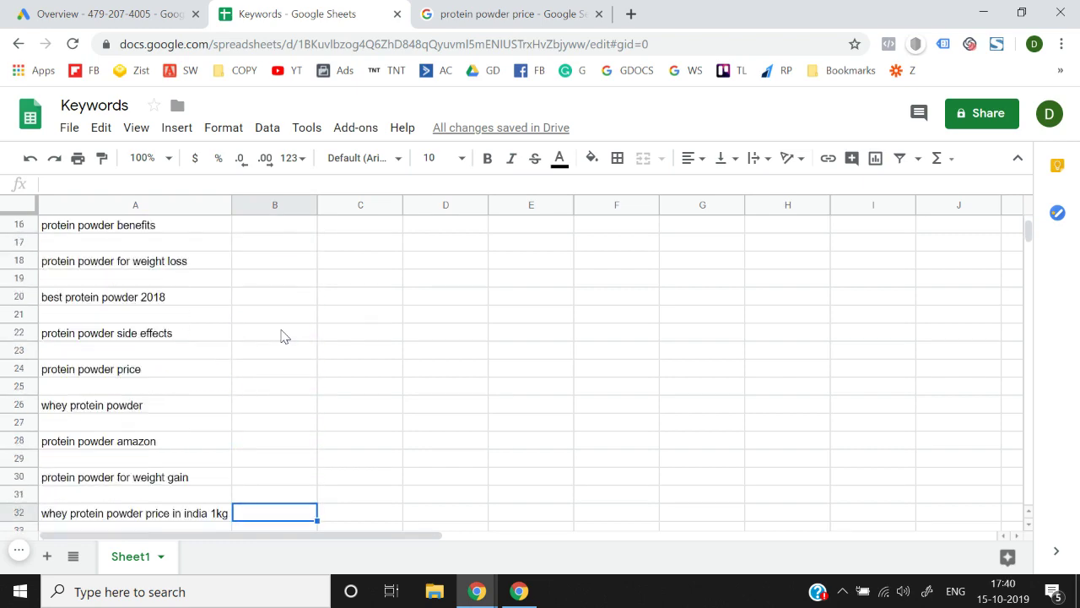
key("Down")
key("Down")
key("Down")
key("Down")
key("Down")
key("Down")
key("Down")
key("Down")
key("Down")
key("Down")
key("Down")
key("Down")
key("Down")
key("Down")
key("Down")
key("Down")
key("Down")
key("Down")
key("Down")
key("Down")
key("Left")
key("ctrl+Up")
key("Down")
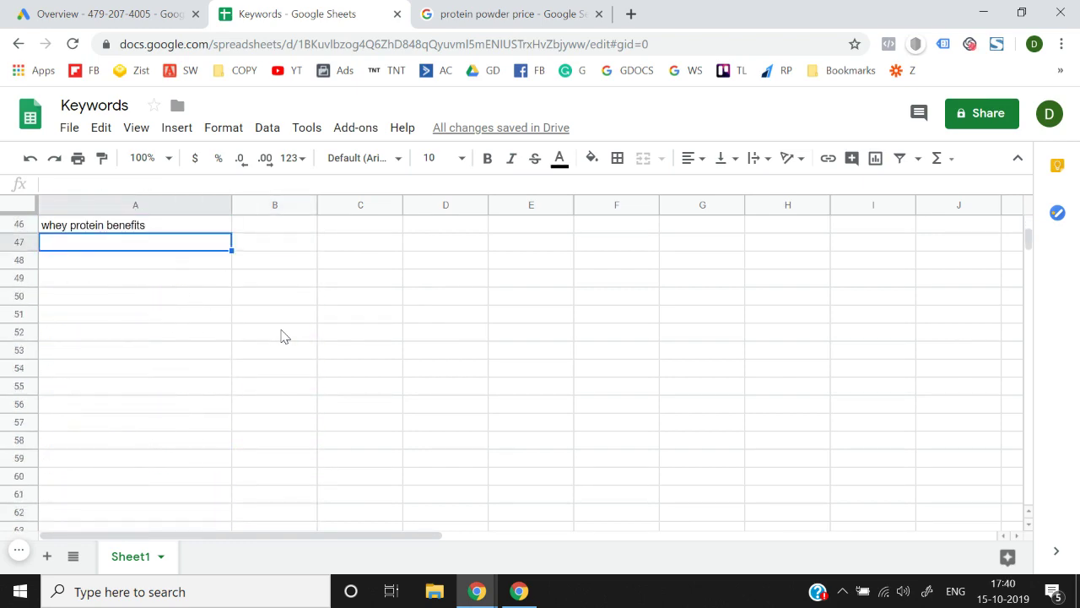
Return to the Google results for protein powder price and open the related search "whey protein 2kg price in india"
left_click(426, 12)
left_click(701, 346)
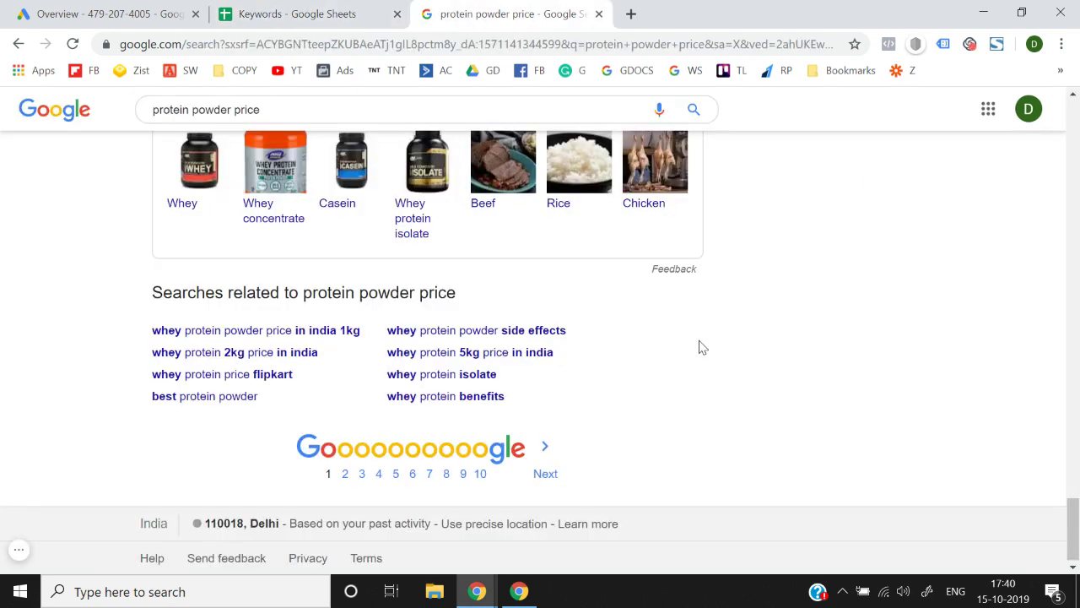
left_click(250, 361)
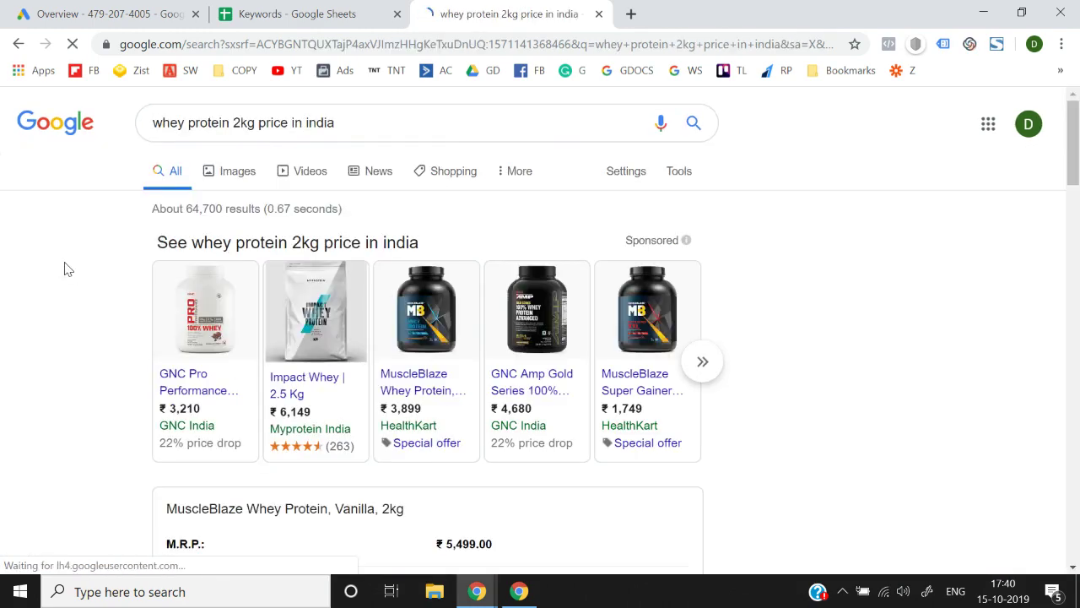
Copy all the suggestions under "Searches related to whey protein 2kg price in india"
scroll(68, 268, "down", 15)
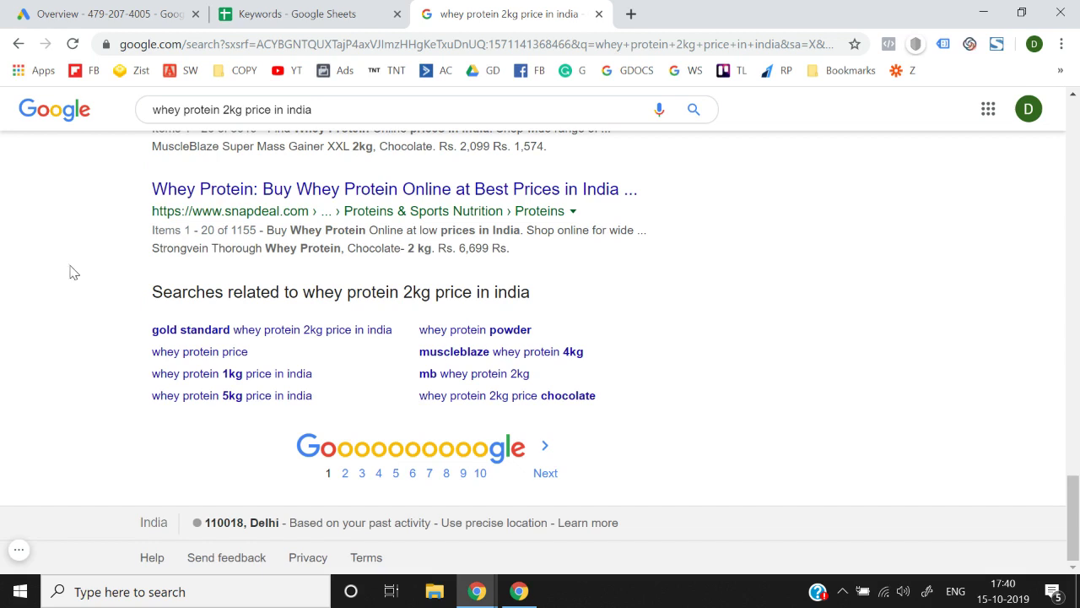
left_click_drag(131, 331, 633, 395)
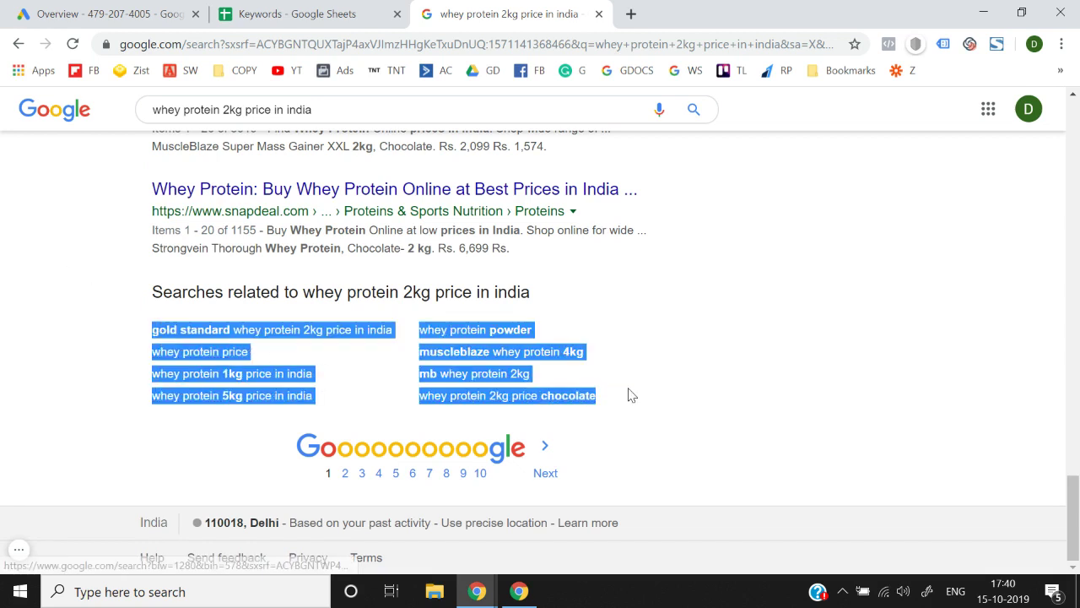
Paste the copied suggestions as values only into the Keywords spreadsheet from cell A47 and go back to cell A1
left_click(325, 10)
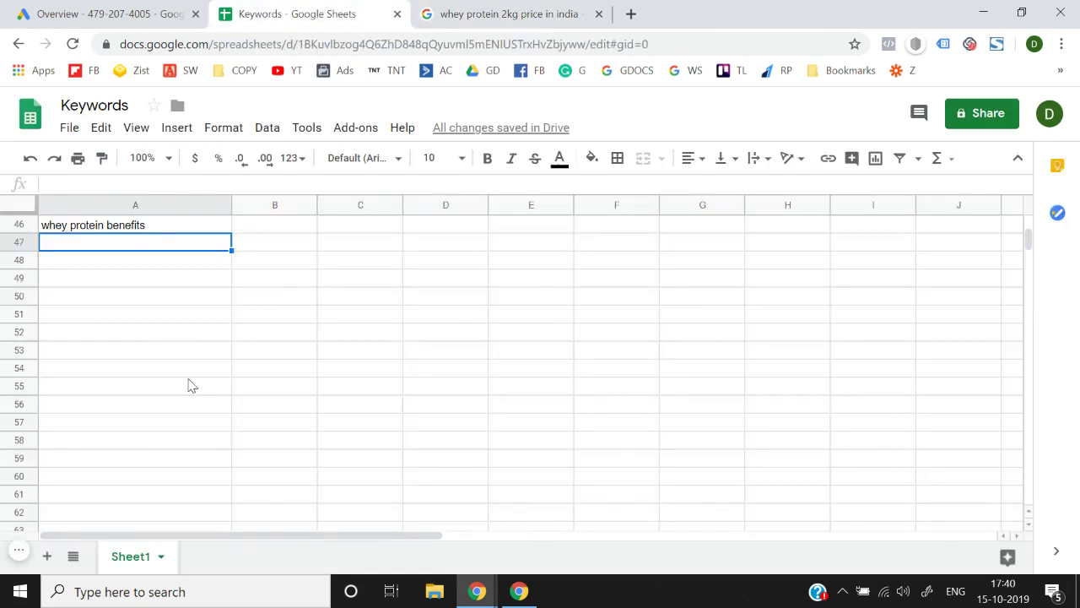
key("alt+e")
key("s")
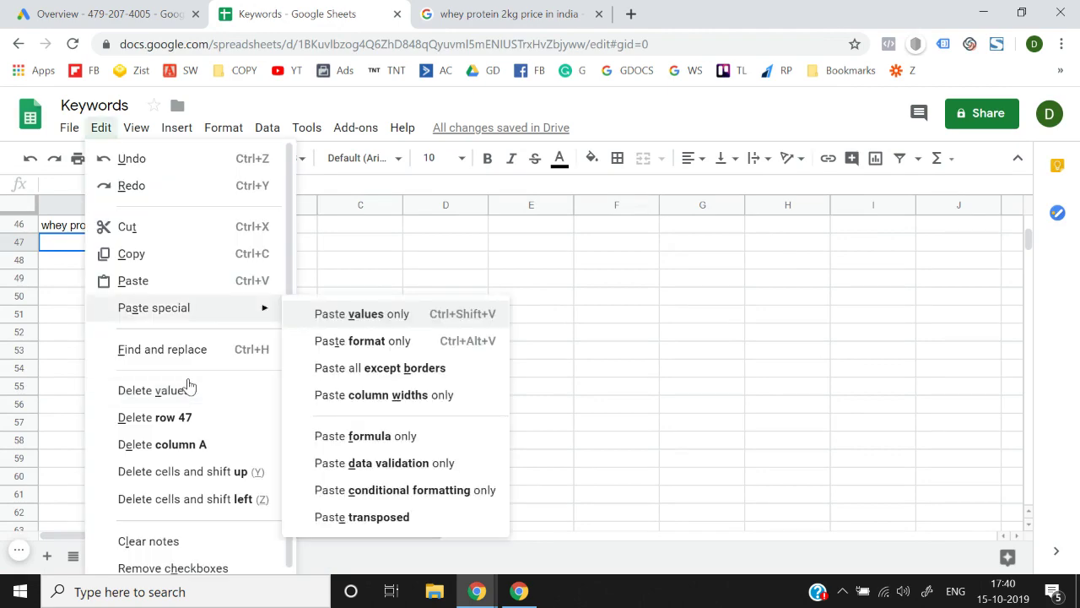
left_click(374, 314)
key("ctrl+Home")
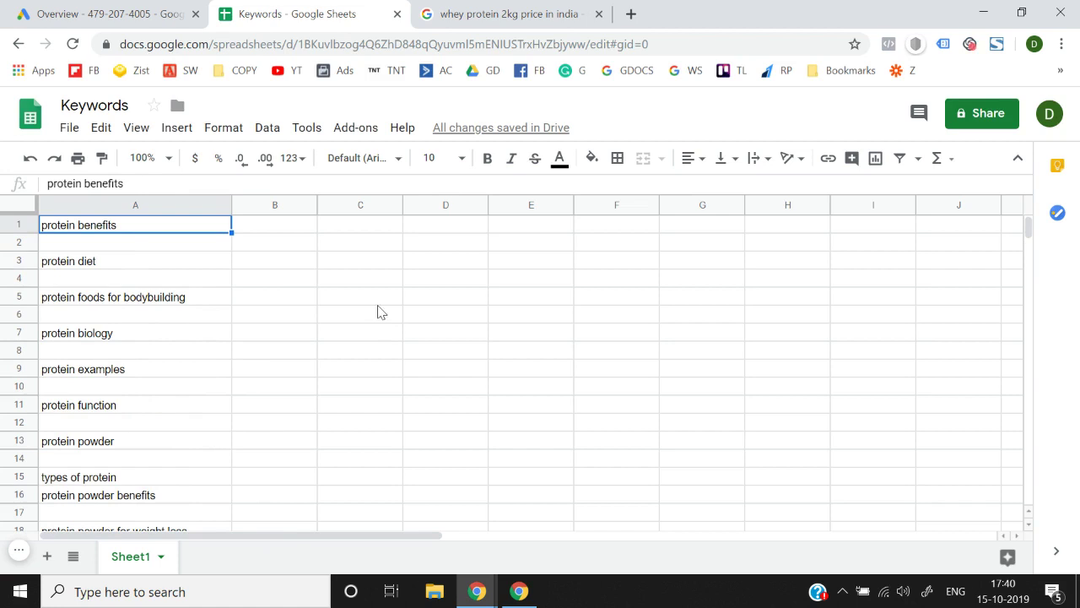
left_click(306, 127)
mouse_move(259, 144)
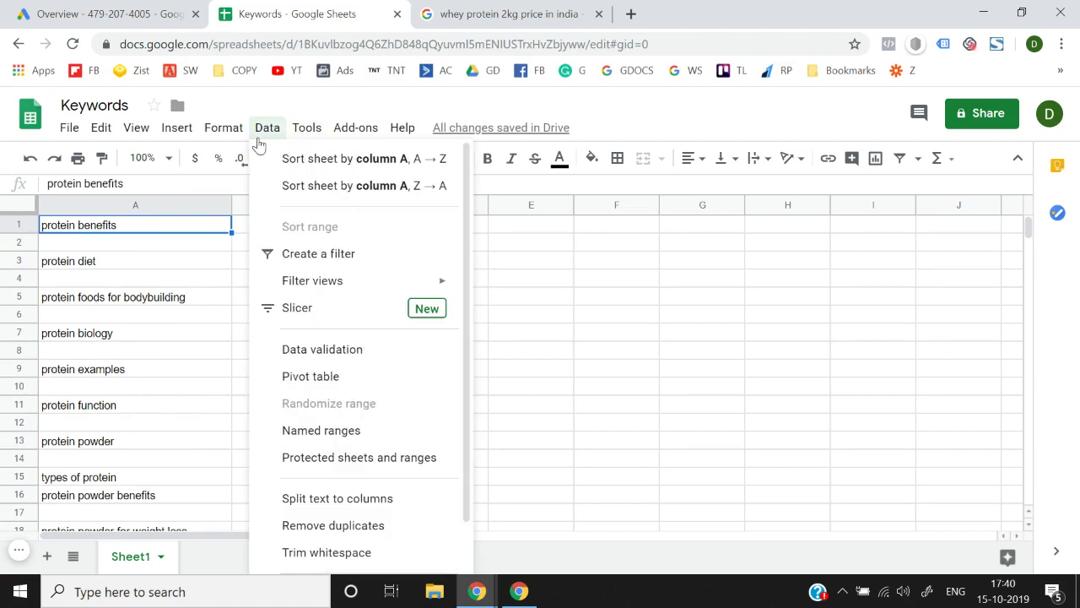
scroll(363, 422, "down", 2)
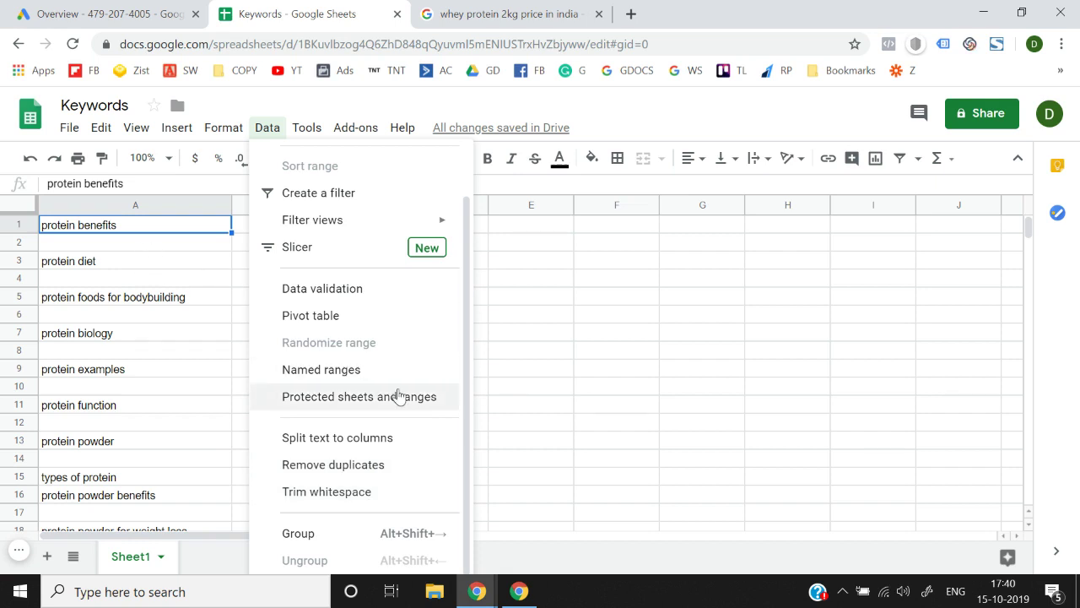
scroll(400, 397, "up", 2)
left_click(533, 396)
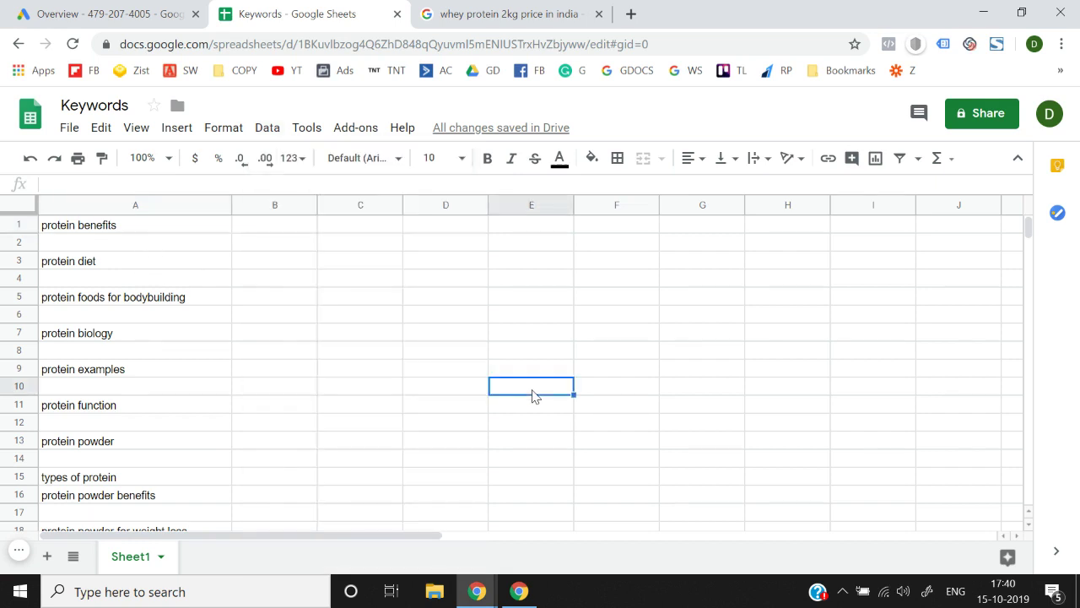
Insert one blank row above row 1, the "protein benefits" row, and select its first cell
key("Left")
key("Left")
key("Left")
key("Left")
key("Up")
key("Up")
key("Up")
key("Up")
key("Up")
key("Up")
key("Up")
key("Up")
key("Up")
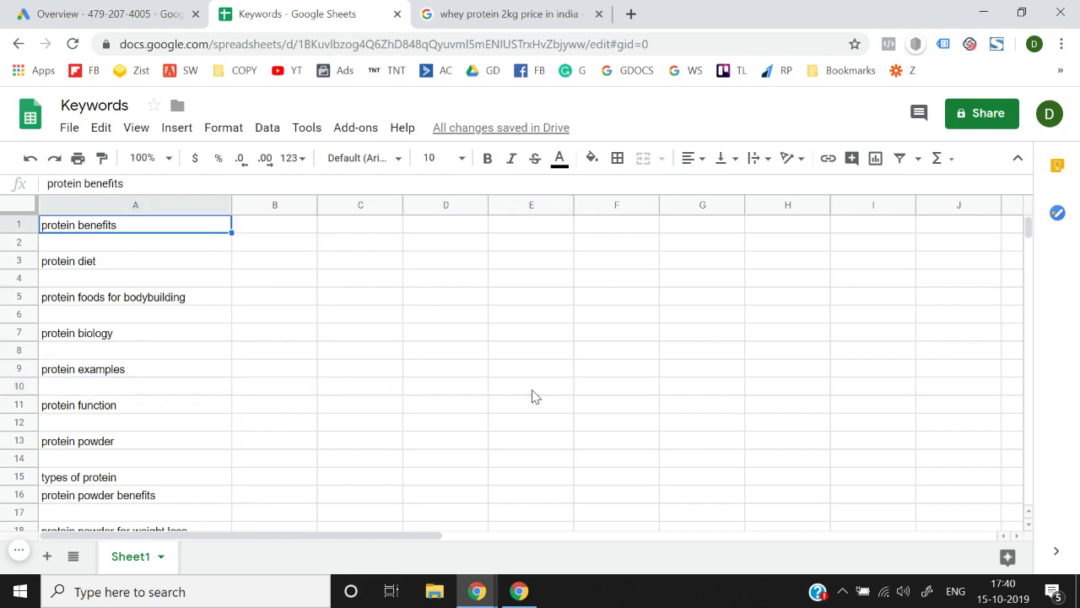
key("shift+space")
right_click(30, 225)
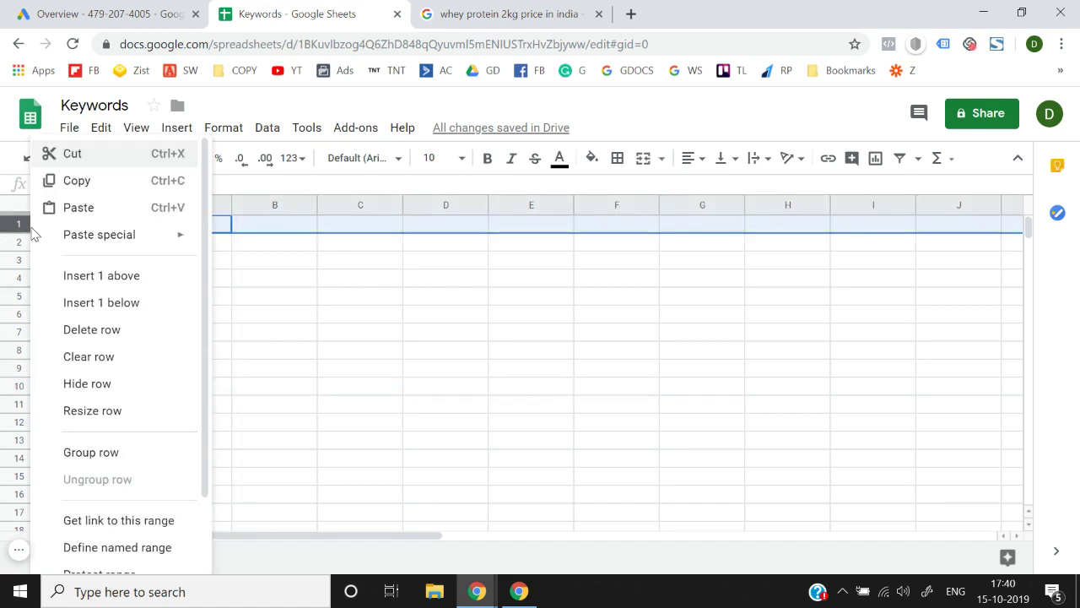
left_click(100, 281)
key("Up")
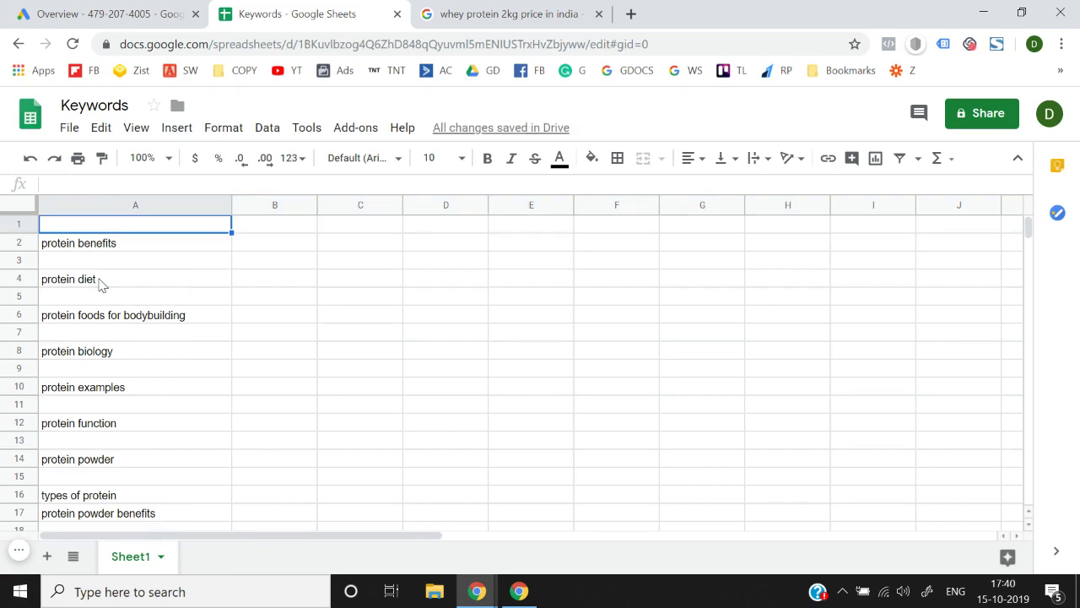
Enter "Keyword" as the column header in cell A1 and keep that cell selected
type("Keyword")
key("Return")
key("Up")
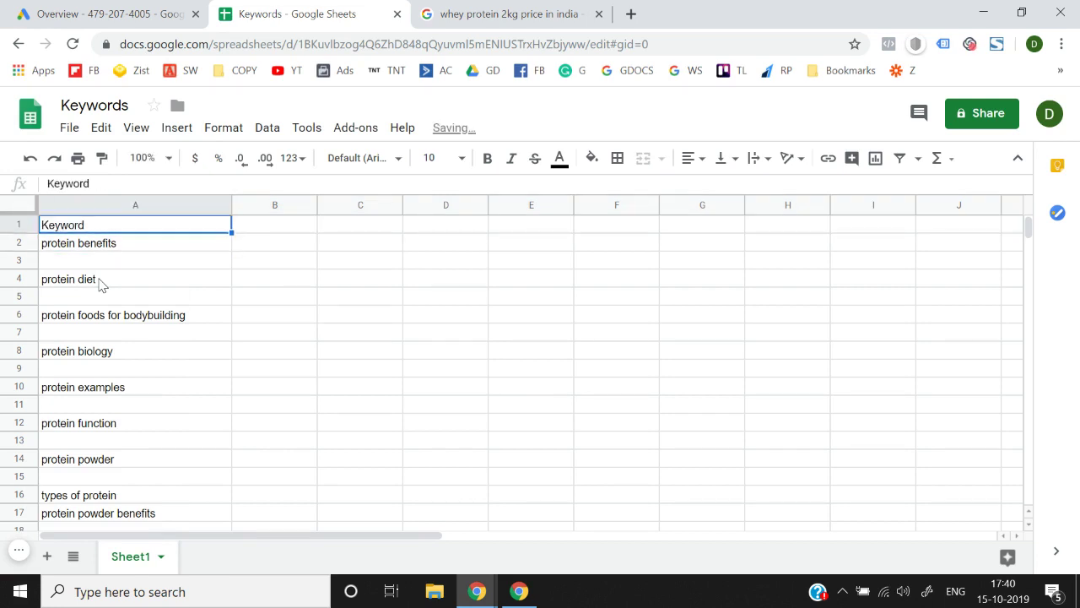
Create a filter on the keyword list in column A, from the header in A1 down to row 62
key("shift+Down")
key("shift+Down")
key("shift+Down")
key("shift+Down")
key("shift+Down")
key("shift+Down")
key("shift+Down")
key("shift+Down")
key("shift+Down")
key("shift+Down")
key("shift+Down")
key("shift+Down")
key("shift+Down")
key("shift+Down")
key("shift+Down")
key("shift+Down")
key("shift+Down")
key("shift+Down")
key("shift+Down")
key("shift+Down")
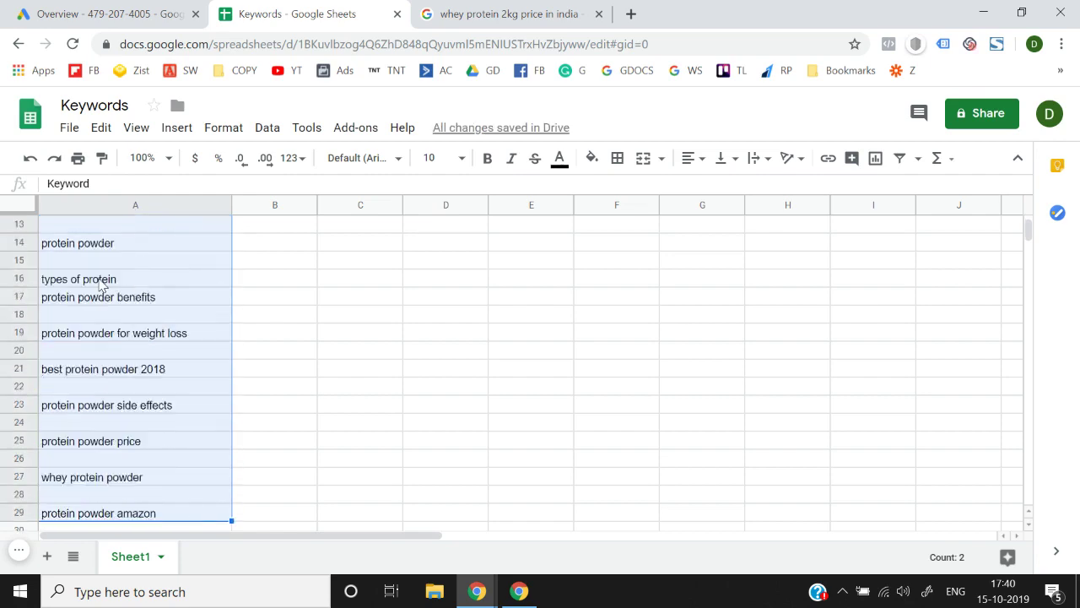
key("shift+Down")
key("shift+Down")
key("shift+Down")
key("shift+Down")
key("shift+Down")
key("shift+Down")
key("shift+Down")
key("shift+Down")
key("shift+Down")
key("shift+Down")
key("shift+Down")
key("shift+Down")
key("shift+Down")
key("shift+Down")
key("shift+Down")
key("shift+Down")
key("shift+Down")
key("shift+Down")
key("shift+Up")
key("shift+Up")
key("shift+Up")
key("shift+Up")
key("shift+Up")
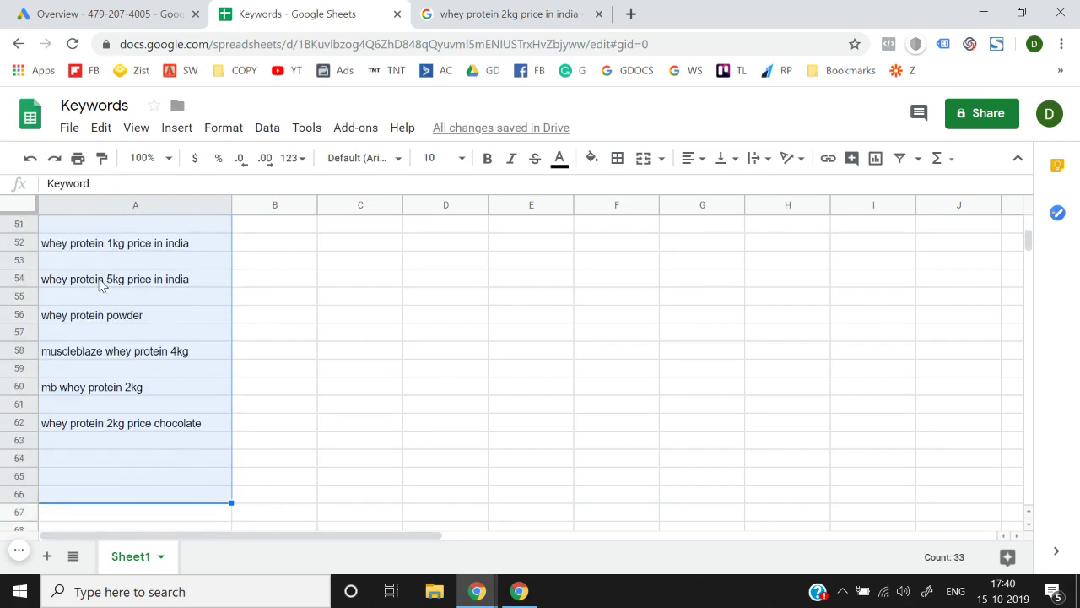
left_click(266, 128)
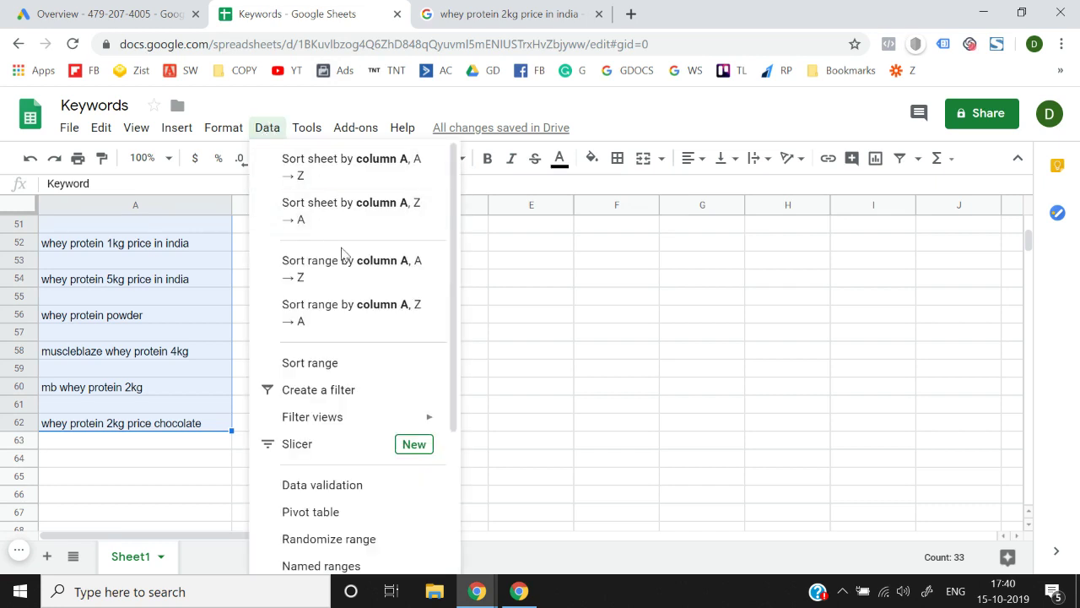
left_click(346, 389)
Filter the Keyword column by values to hide the blank rows
key("Down")
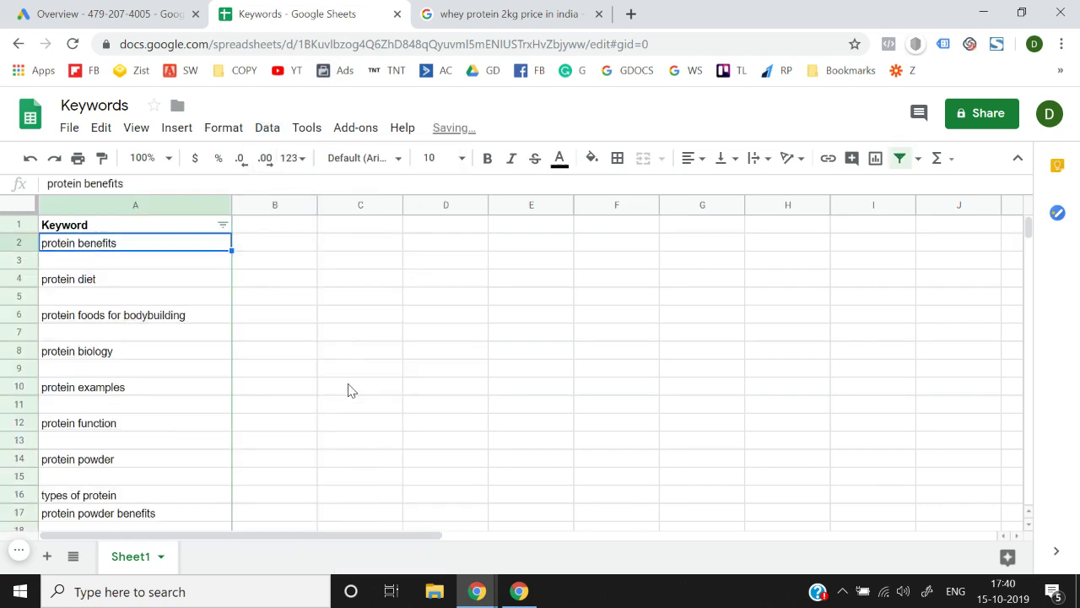
key("Up")
left_click(224, 227)
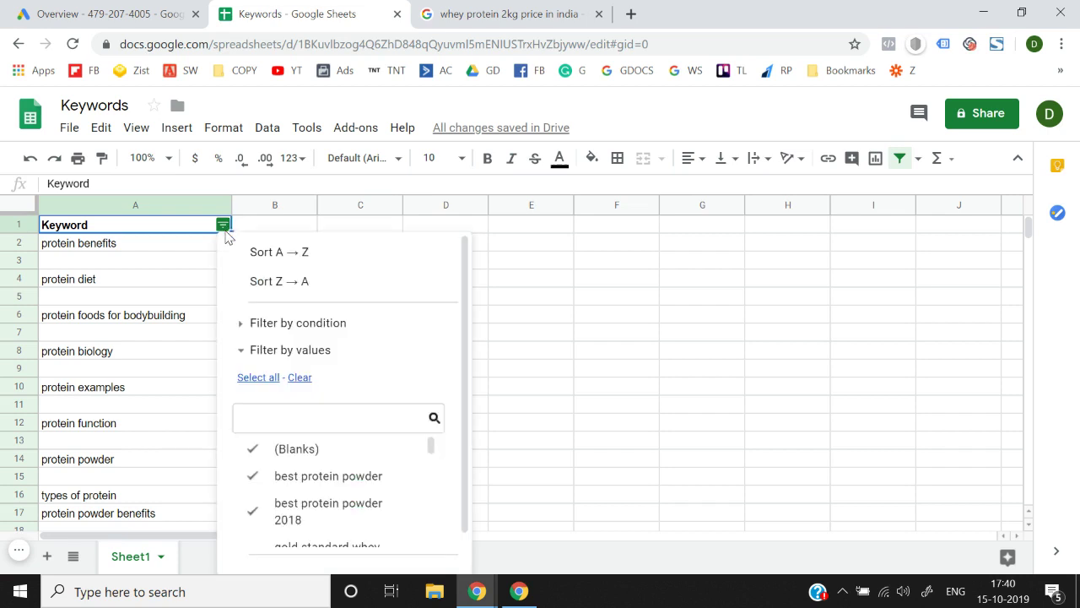
left_click(294, 450)
scroll(391, 381, "down", 1)
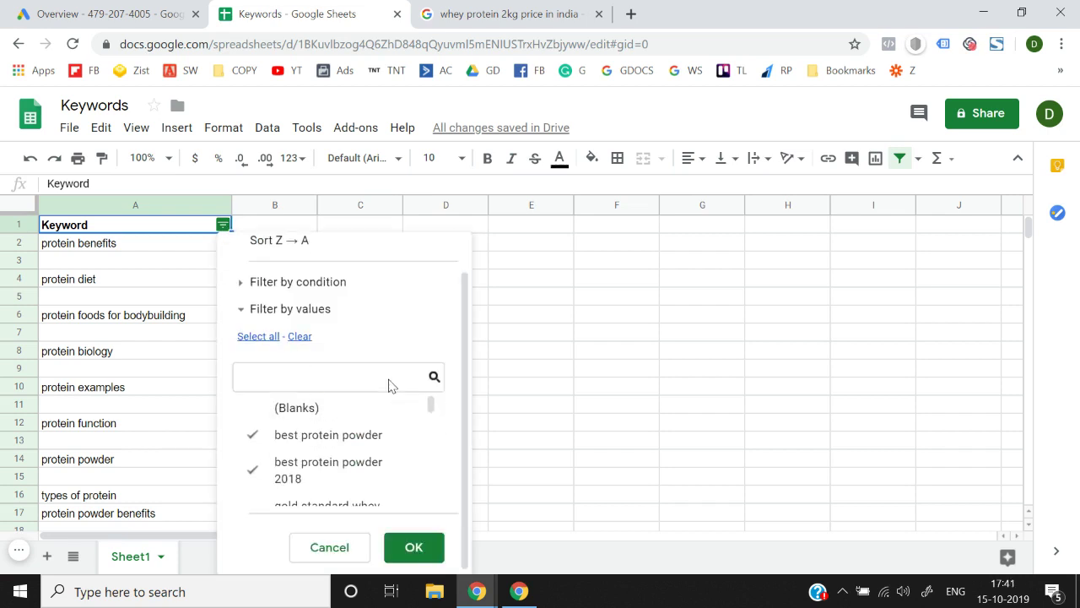
left_click(422, 553)
Widen column A until the longest keyword, "gold standard whey protein 2kg price in india", fits, and go back up the list
key("ctrl+Down")
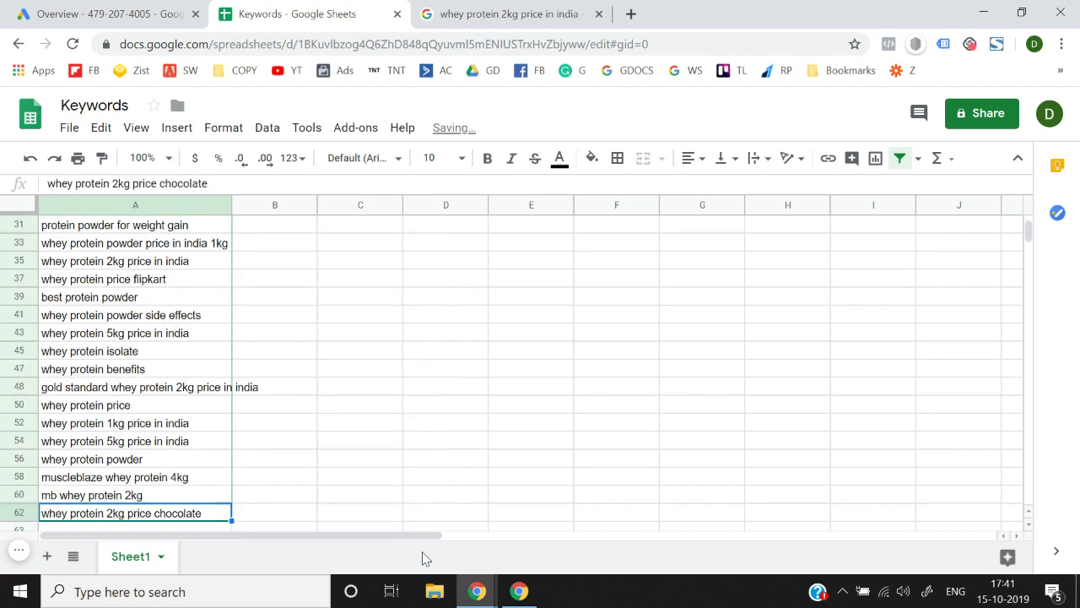
key("Down")
key("Down")
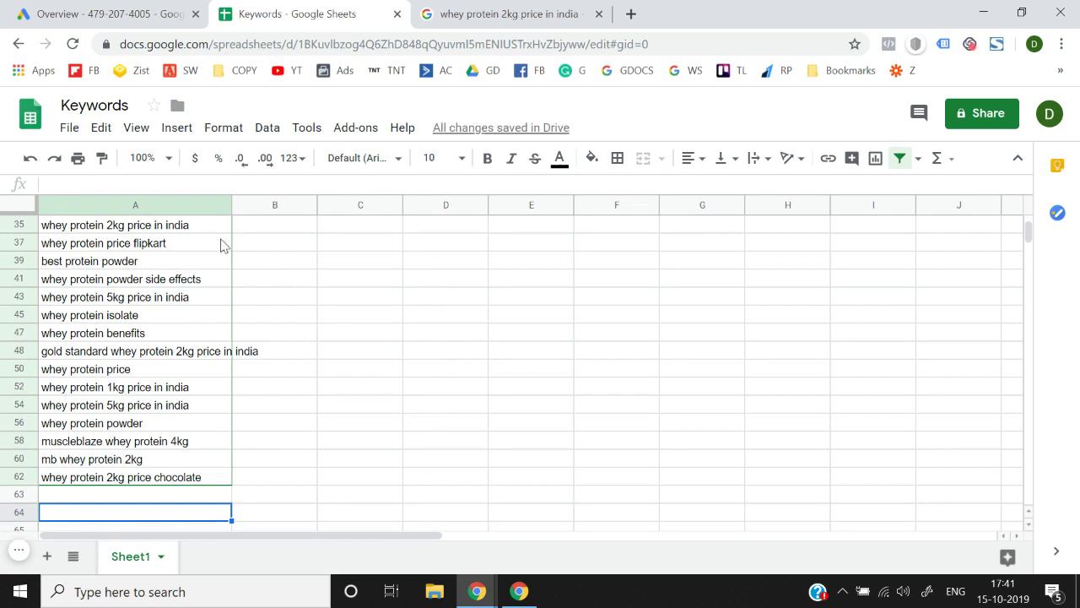
left_click_drag(232, 203, 264, 197)
key("Up")
key("Up")
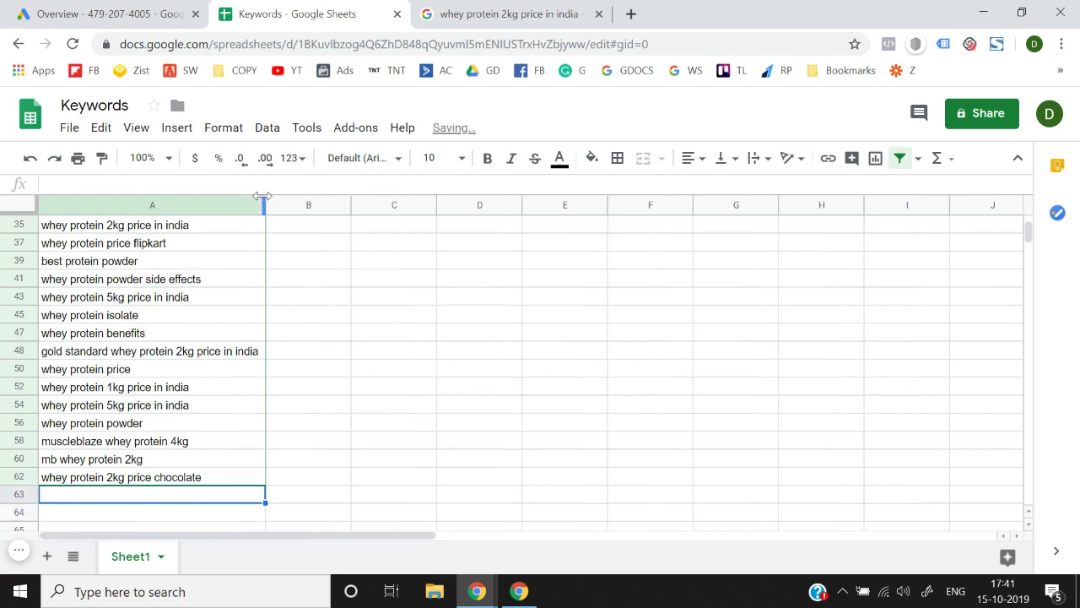
key("ctrl+Up")
Switch to the Google results and open the related search "whey protein price"
left_click(506, 13)
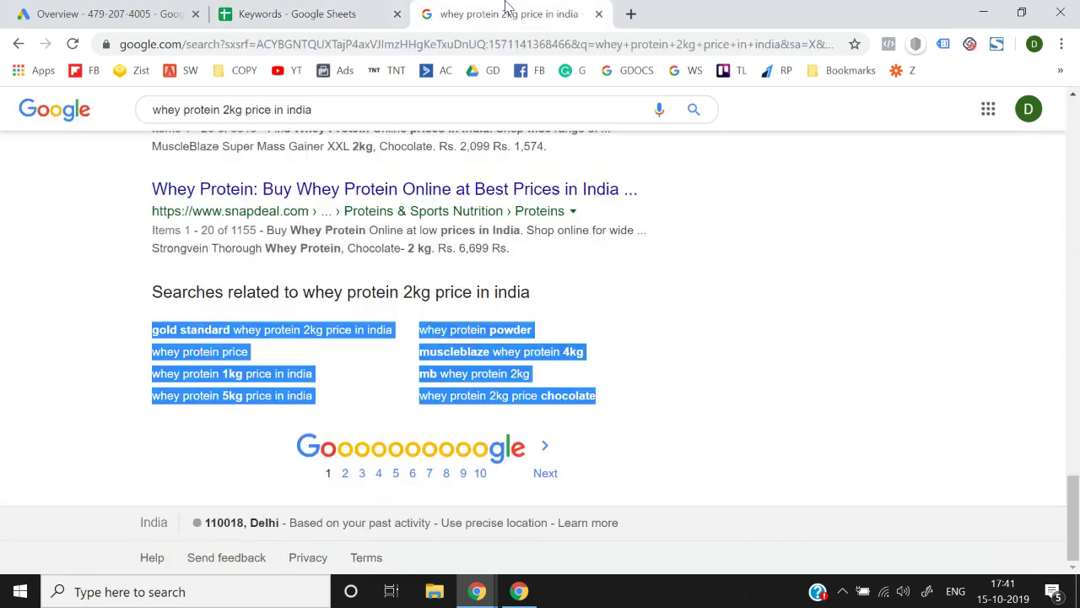
left_click(51, 348)
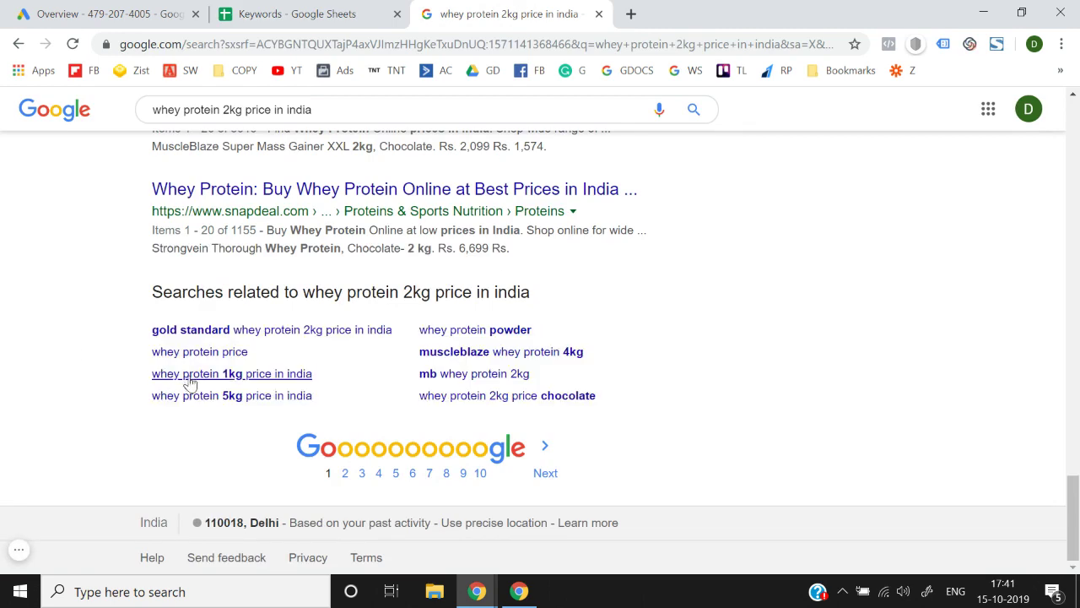
left_click(217, 357)
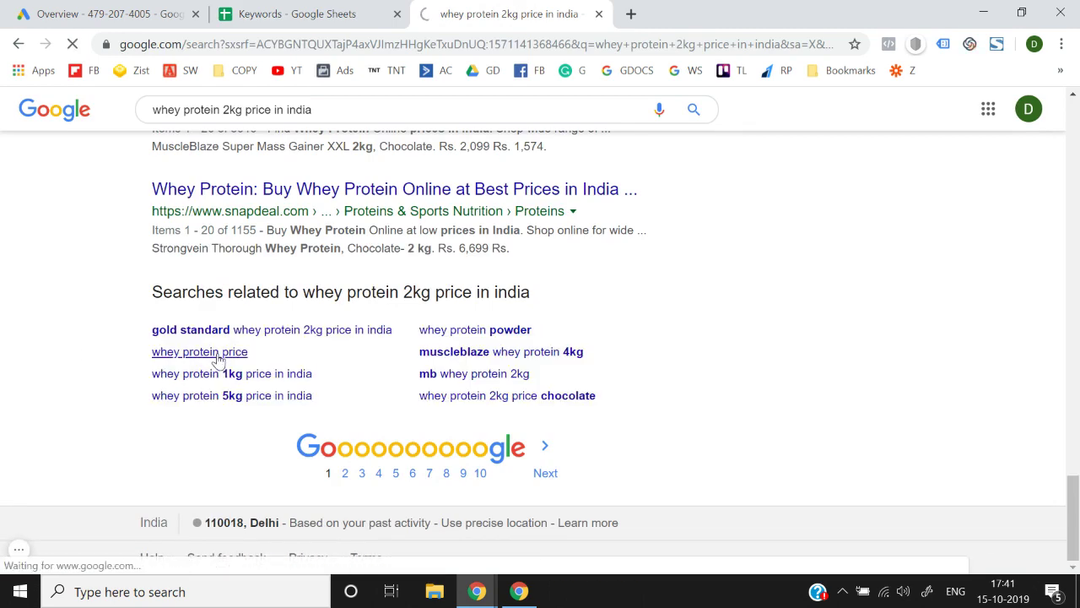
Copy all the suggestions under "Searches related to whey protein price"
scroll(228, 329, "down", 5)
scroll(232, 308, "down", 10)
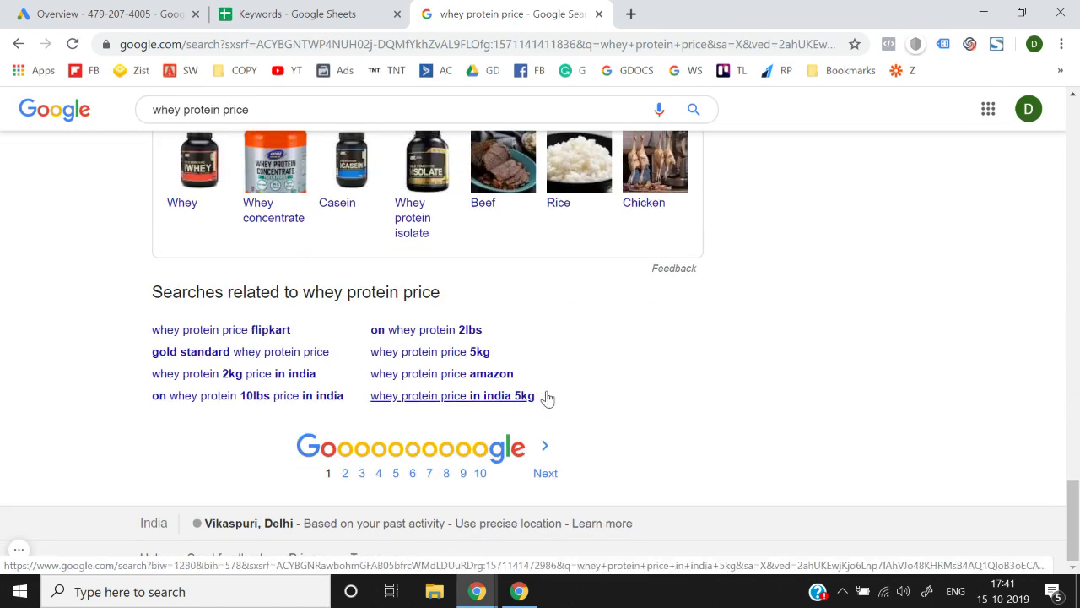
left_click_drag(139, 336, 569, 393)
Paste the copied suggestions as values only into the Keywords spreadsheet from cell A63
left_click(356, 7)
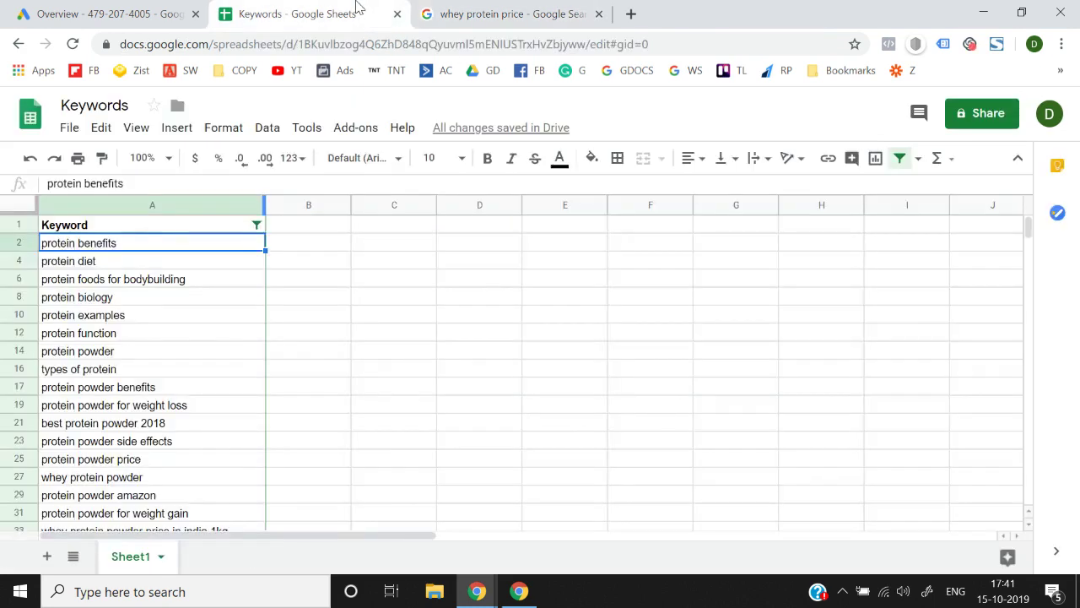
key("Down")
key("ctrl+Down")
key("Down")
key("alt+e")
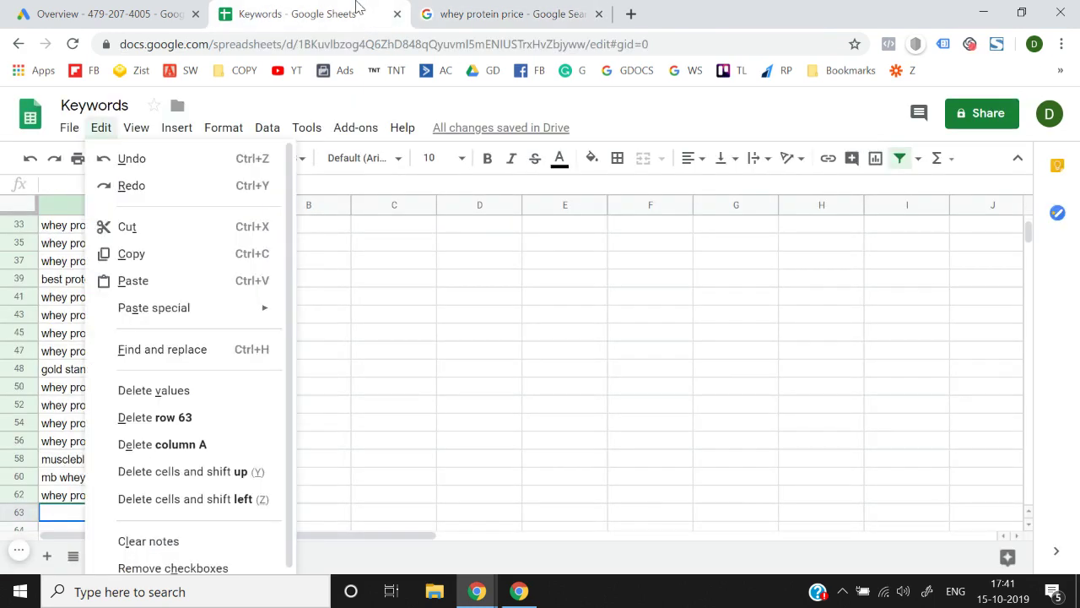
key("s")
key("Down")
key("Up")
key("Return")
Check the newly pasted keywords at the end of the list and return to the first keyword
key("Down")
key("Down")
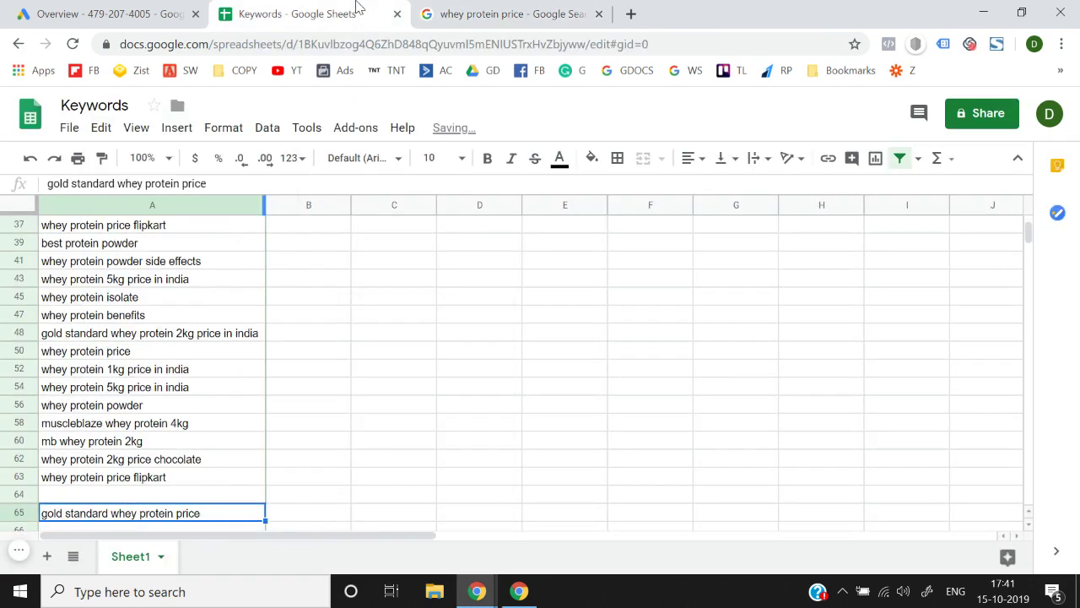
key("Down")
key("Down")
key("Down")
key("Down")
key("ctrl+Down")
key("ctrl+Down")
key("ctrl+Down")
key("ctrl+Down")
key("ctrl+Down")
key("ctrl+Up")
key("ctrl+Up")
key("ctrl+Up")
key("ctrl+Up")
key("ctrl+Up")
key("ctrl+Up")
key("ctrl+Up")
key("ctrl+Up")
key("ctrl+Up")
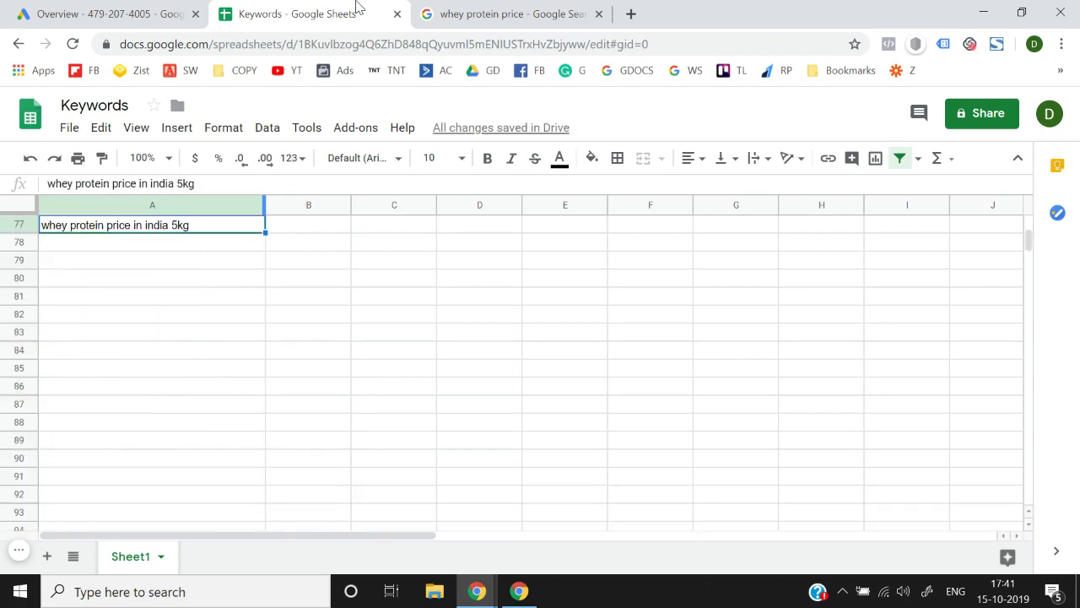
key("Down")
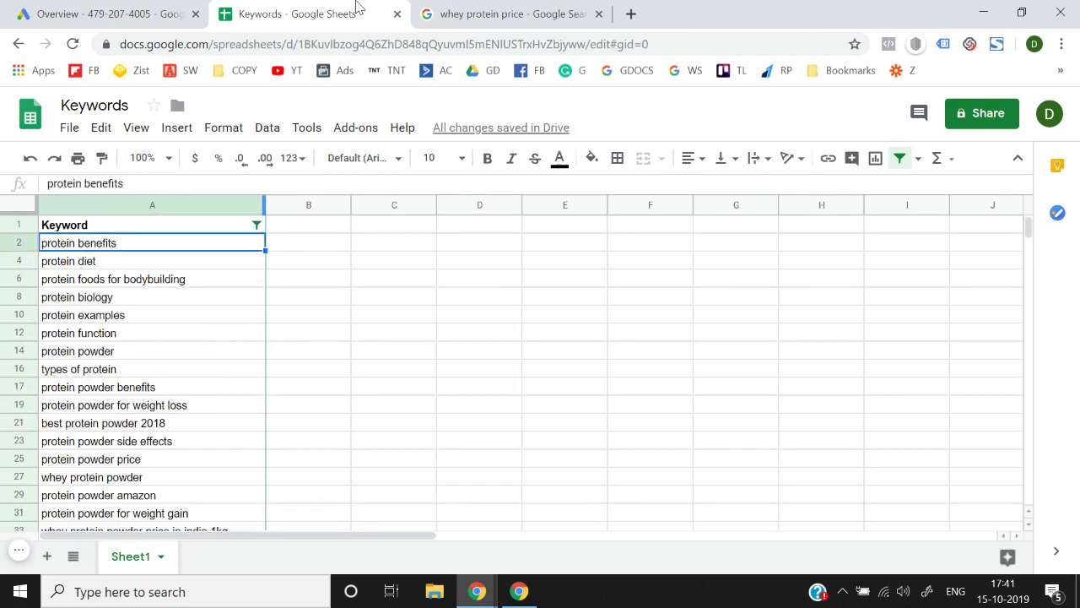
Review the keyword list from "types of protein" down to the last entry and return to the header cell A1
left_click(475, 11)
left_click(296, 11)
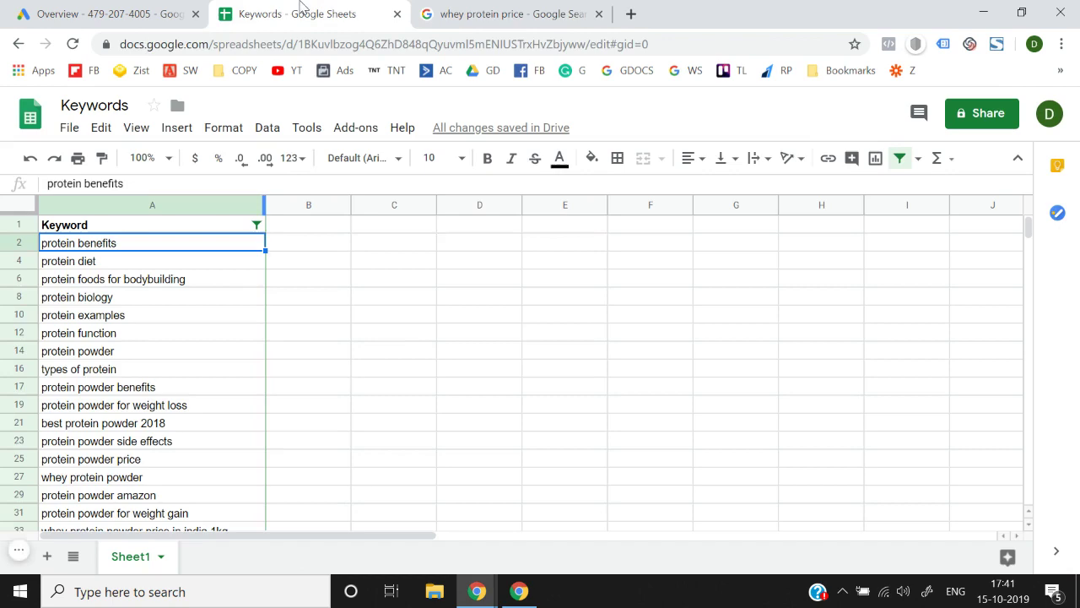
left_click(511, 329)
left_click(194, 355)
key("Down")
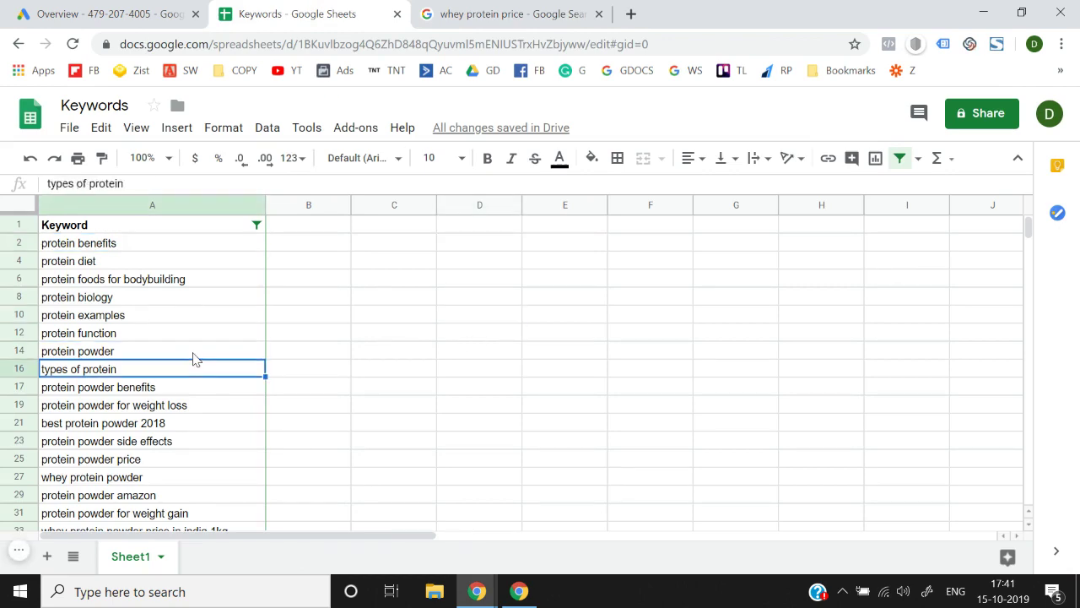
key("Down")
key("Down")
key("Down")
key("Down")
key("Down")
key("Down")
key("Down")
key("Down")
key("Down")
key("Down")
key("Down")
key("Down")
key("Down")
key("Down")
key("Down")
key("Down")
key("Down")
key("Down")
key("Down")
key("Down")
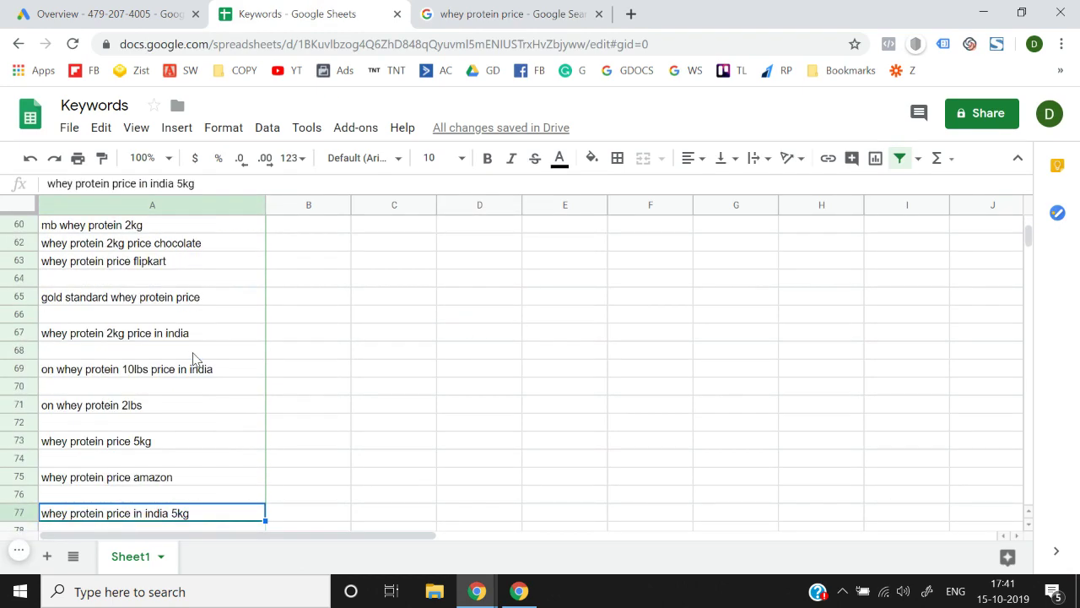
key("ctrl+Down")
key("ctrl+Up")
key("ctrl+Up")
key("ctrl+Up")
key("ctrl+Up")
key("ctrl+Up")
key("ctrl+Up")
key("ctrl+Up")
key("ctrl+Up")
key("ctrl+Up")
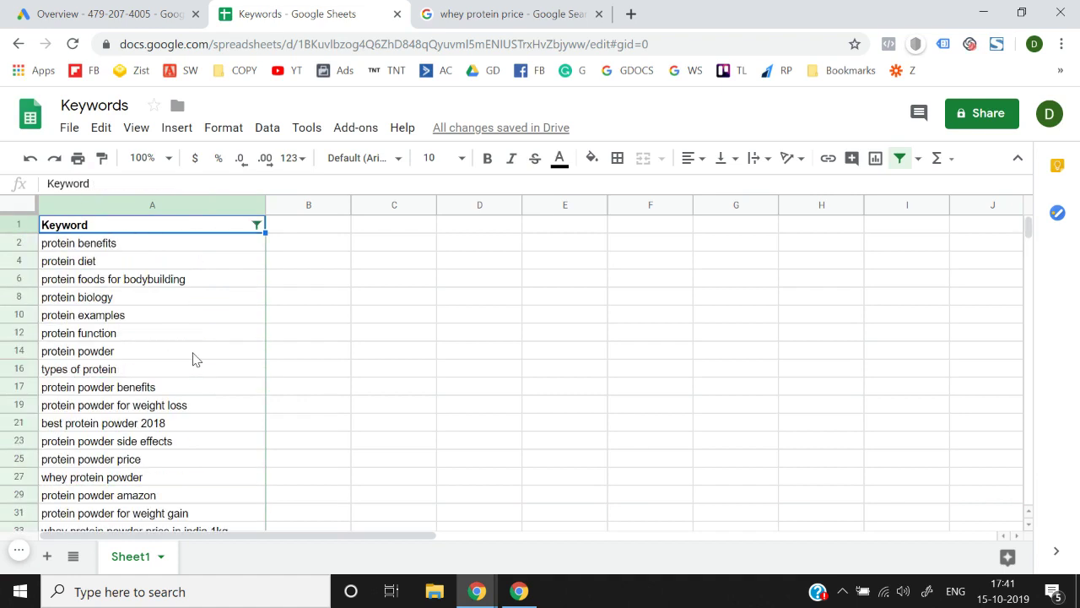
Look through the collected keywords again, going down the list from "protein benefits"
key("Down")
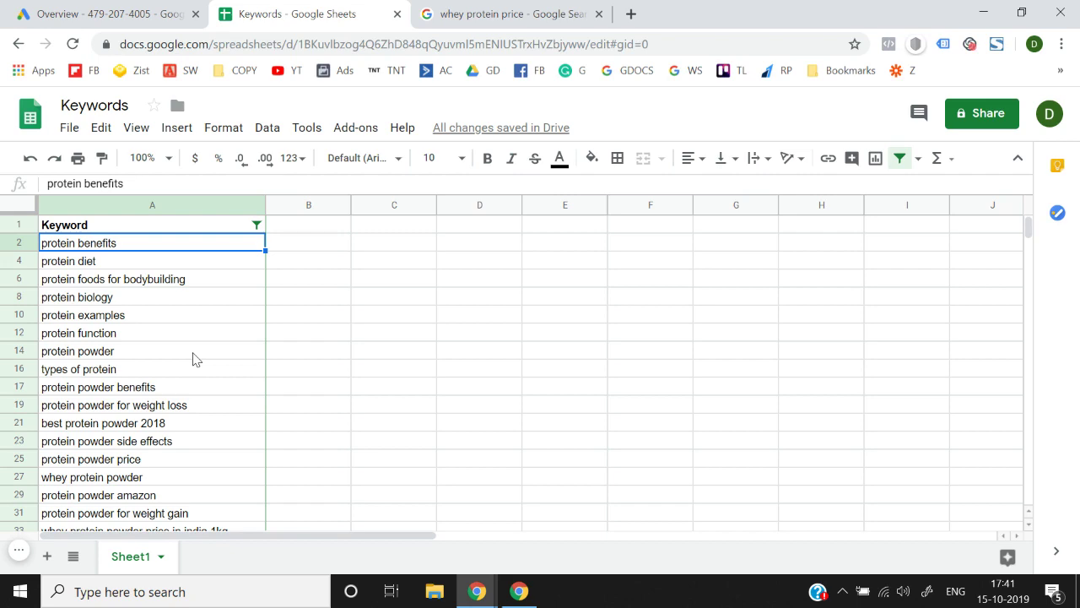
key("Down")
key("Down")
key("Down")
key("Down")
key("Down")
key("Down")
key("Down")
key("Down")
key("Down")
key("Down")
key("Down")
key("Down")
key("Down")
key("Down")
key("Down")
key("Down")
key("Down")
key("Down")
key("Down")
key("Down")
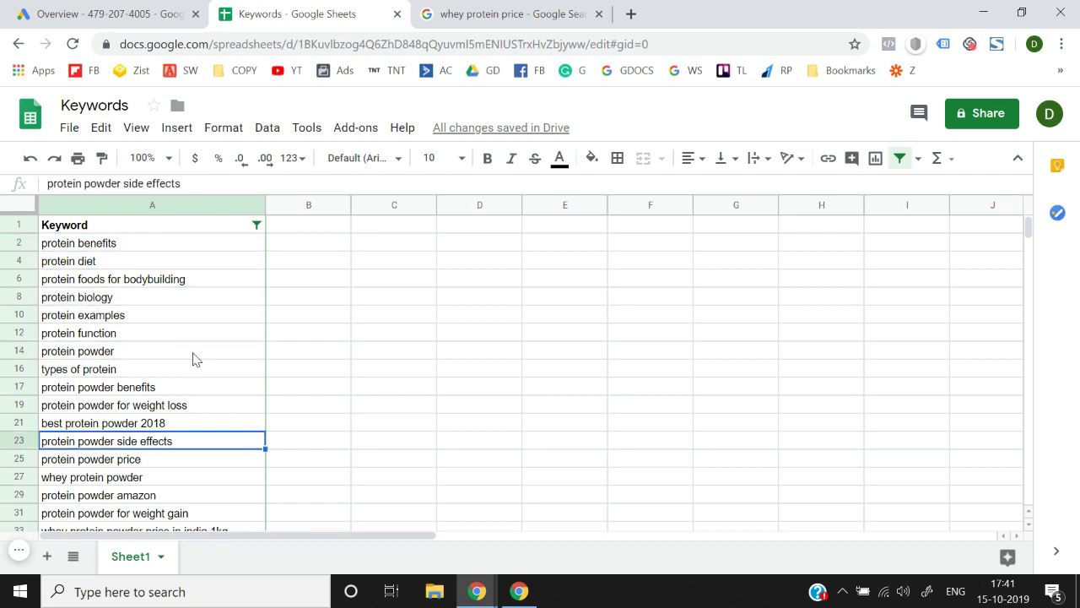
Read the keyword list from "protein powder side effects" down past "whey protein price 5kg" and go back up to the header cell
key("Down")
key("Up")
key("Up")
key("Up")
key("Up")
key("Up")
key("Up")
key("Up")
key("Up")
key("Up")
key("Up")
key("Up")
key("Up")
key("Up")
key("Up")
key("Up")
key("Up")
key("Up")
key("Up")
key("Up")
key("Up")
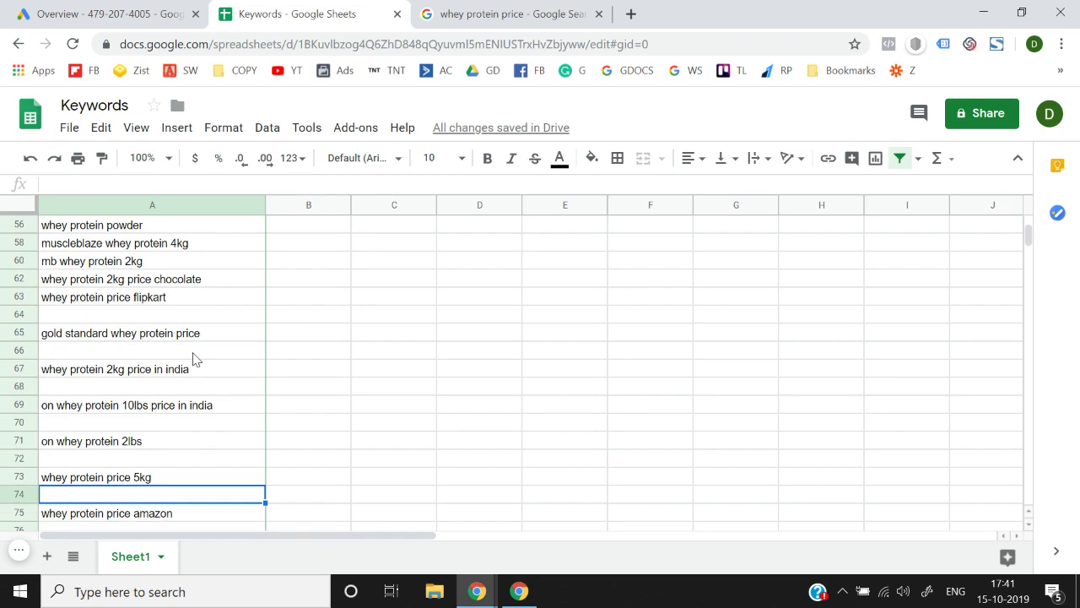
key("Up")
key("Up")
key("Up")
key("Up")
key("Up")
key("Up")
key("Up")
key("Up")
key("Up")
key("Up")
key("Up")
key("Up")
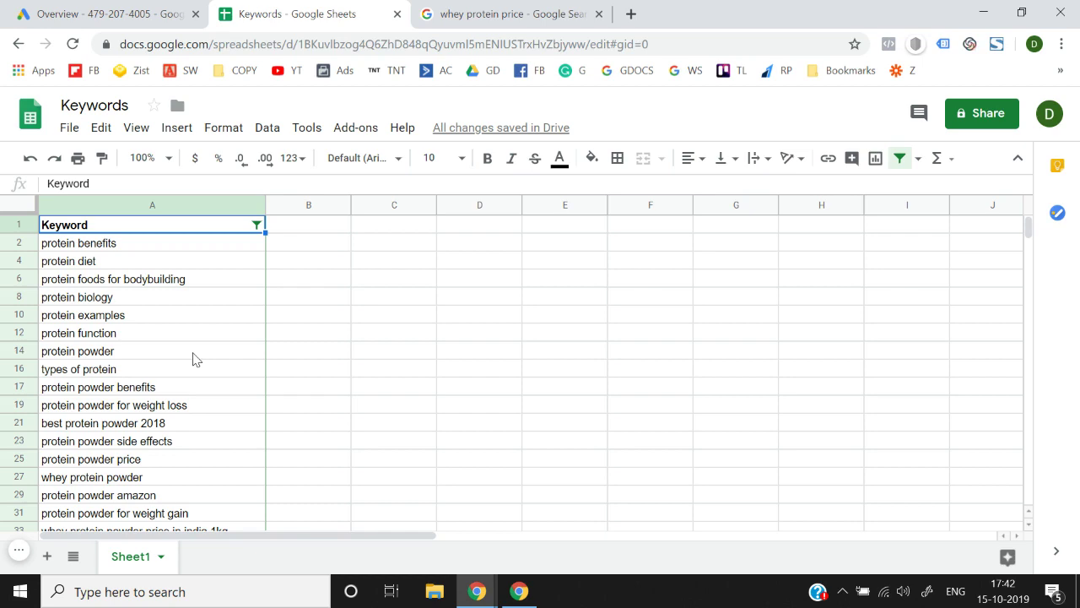
Compare the related searches for whey protein price with the end of the keyword list and select the empty cell A79
scroll(405, 379, "down", 5)
left_click(482, 13)
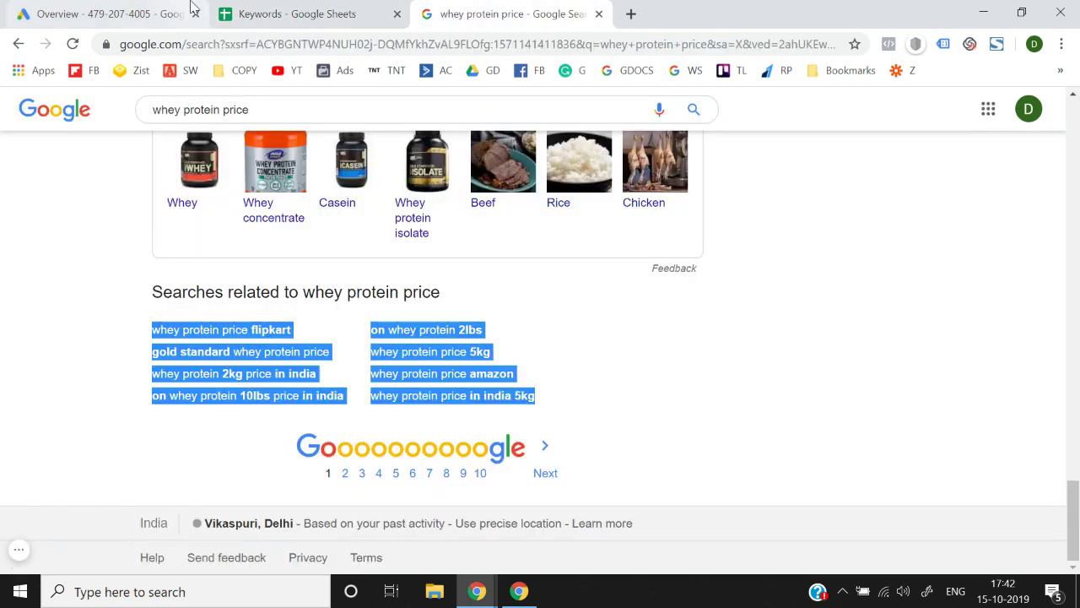
left_click(245, 7)
scroll(357, 386, "down", 6)
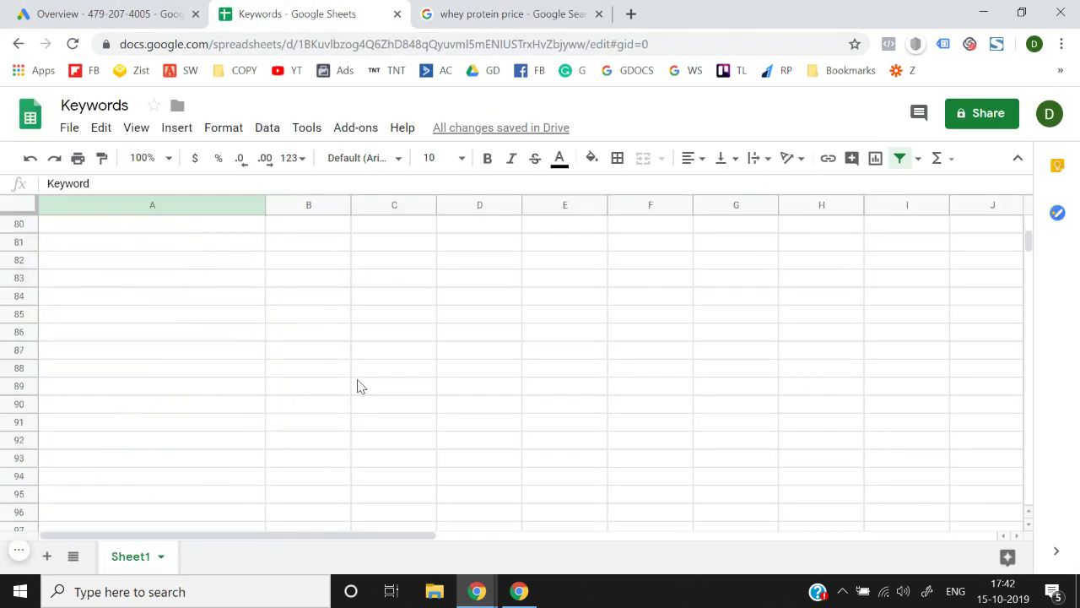
scroll(261, 395, "up", 2)
left_click(167, 332)
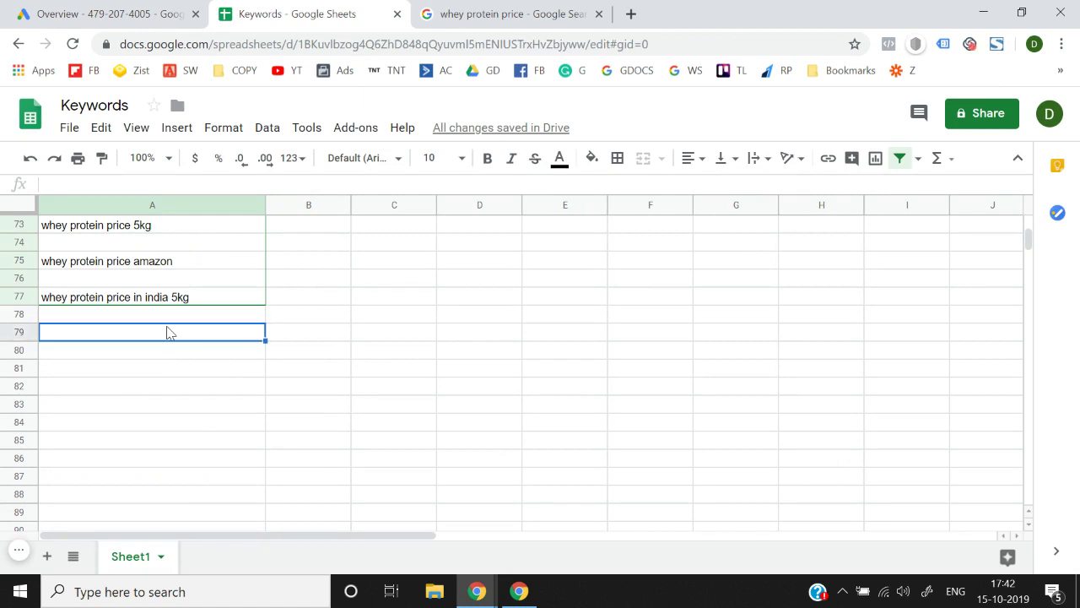
Switch to Google Ads and open the Keyword Planner
key("ctrl+1")
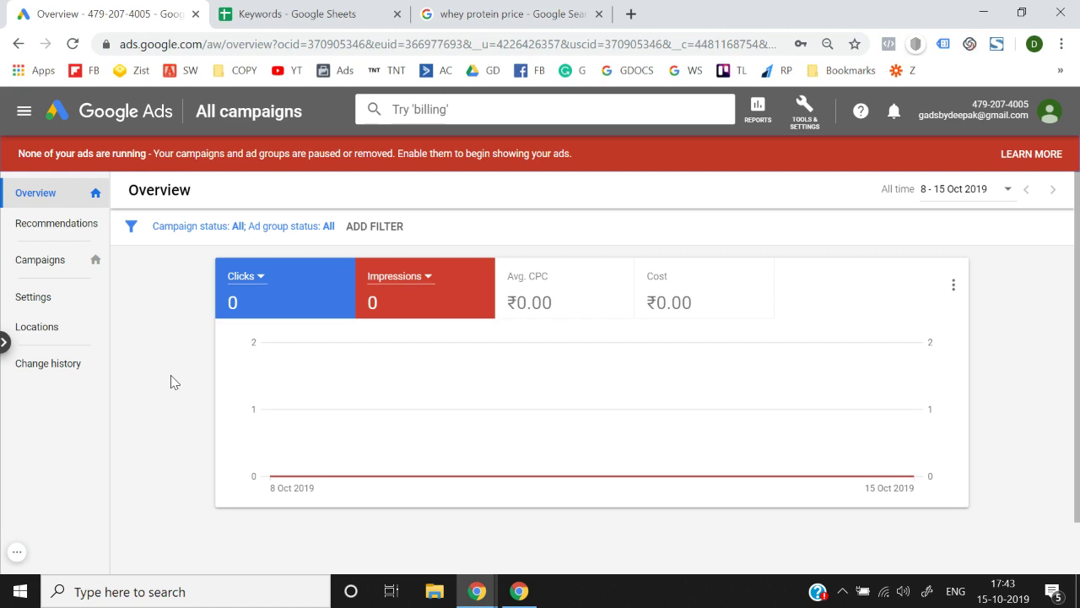
left_click(809, 124)
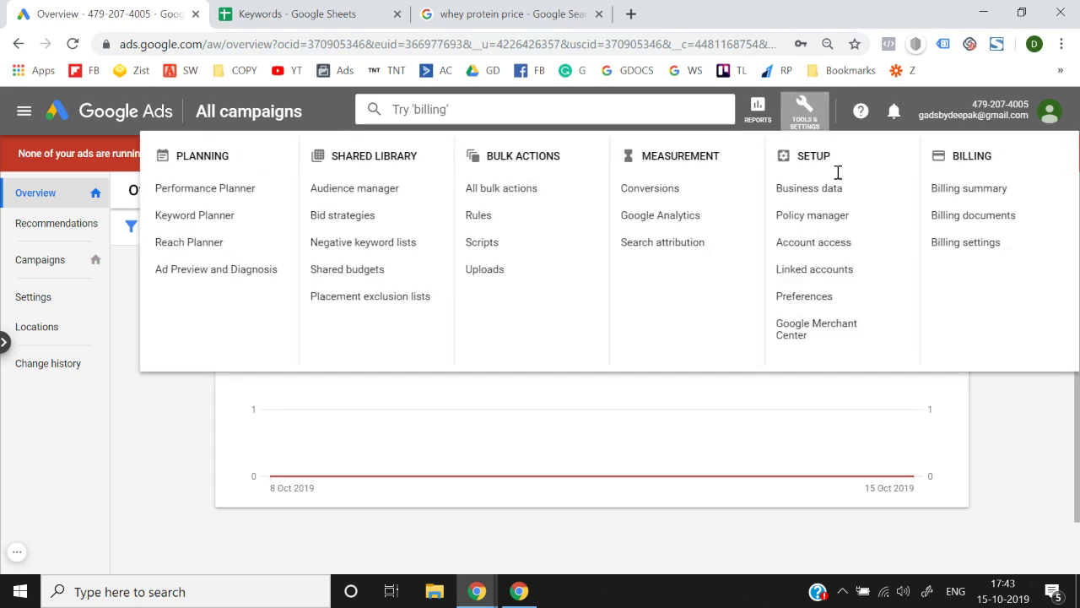
left_click(806, 117)
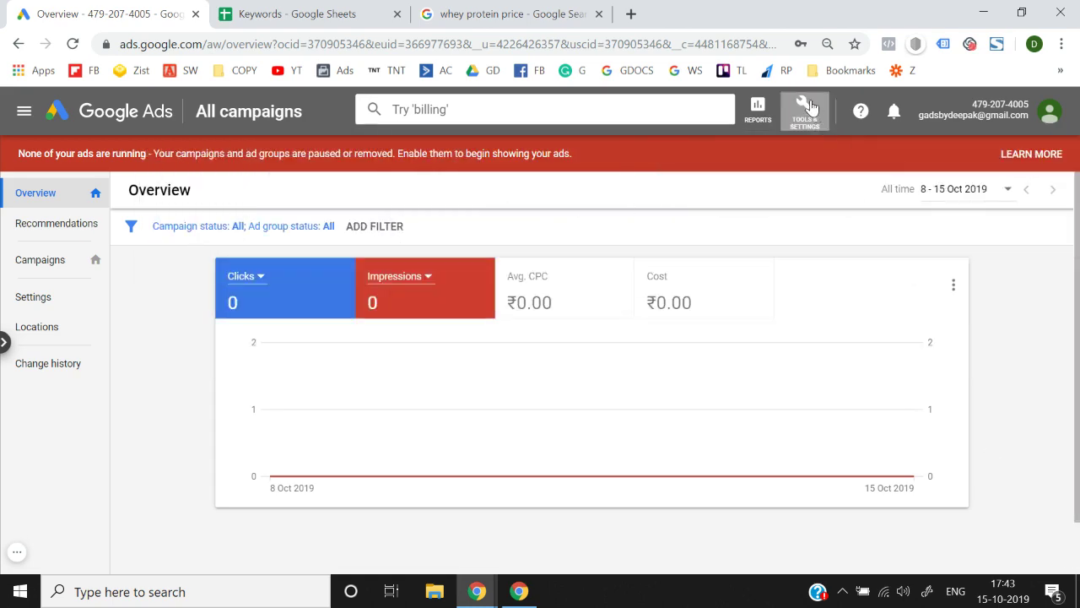
left_click(807, 108)
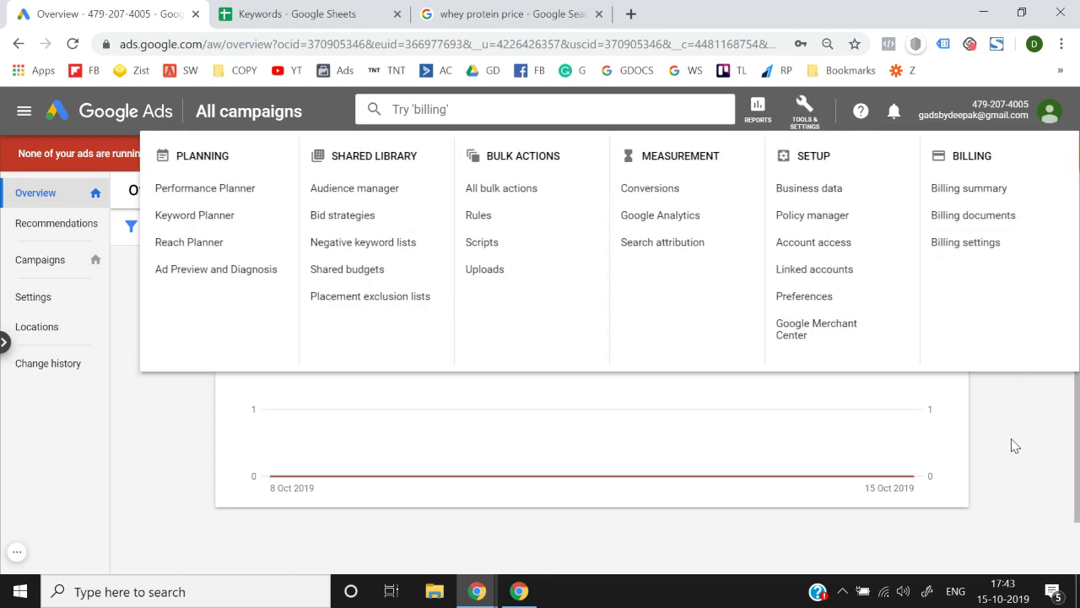
left_click(1013, 442)
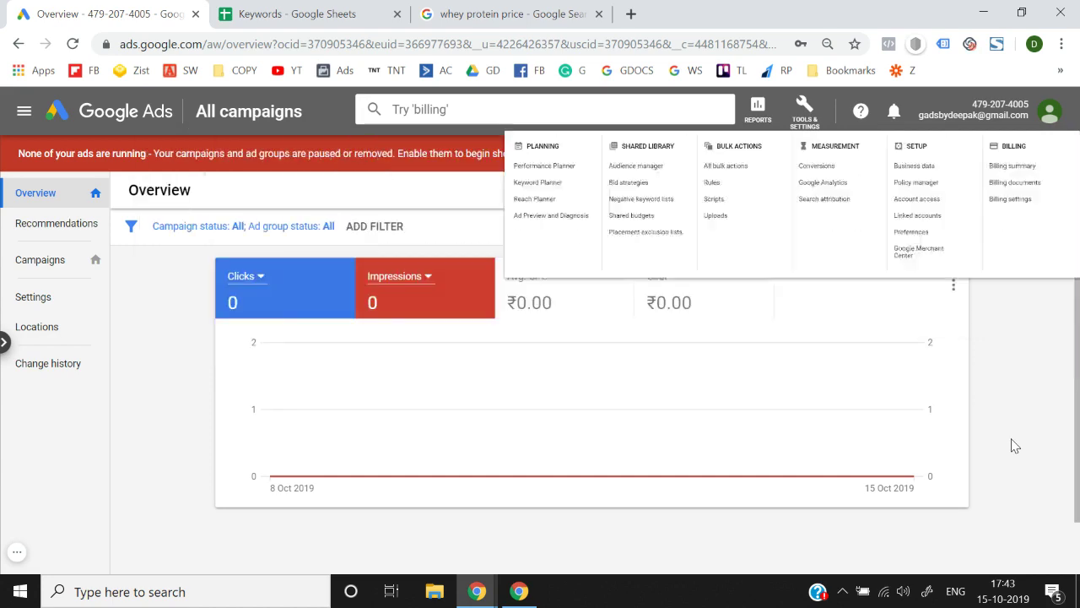
left_click(820, 132)
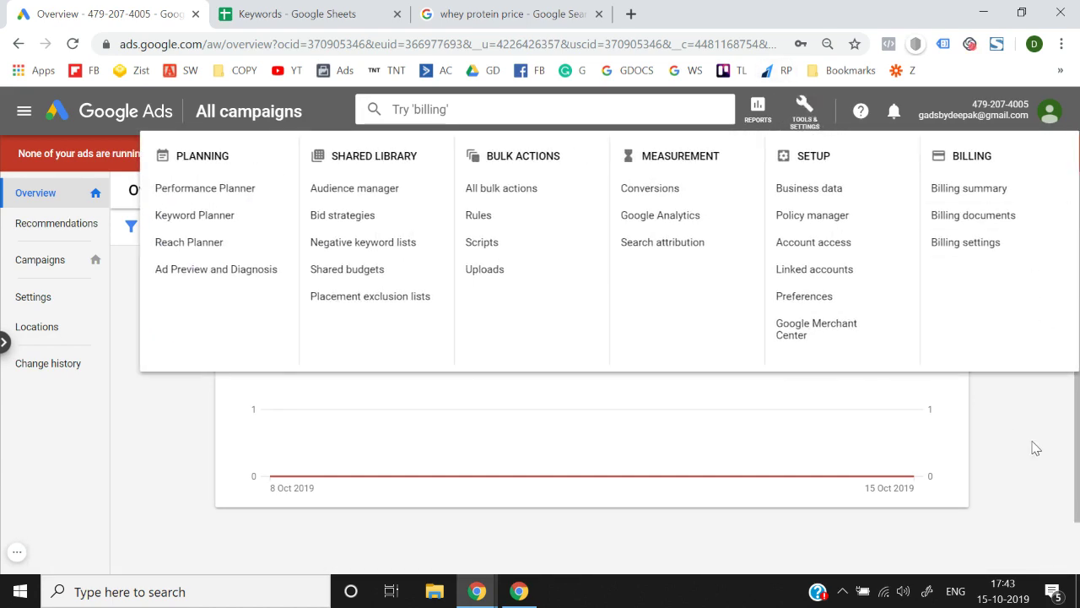
left_click(1038, 446)
left_click(806, 108)
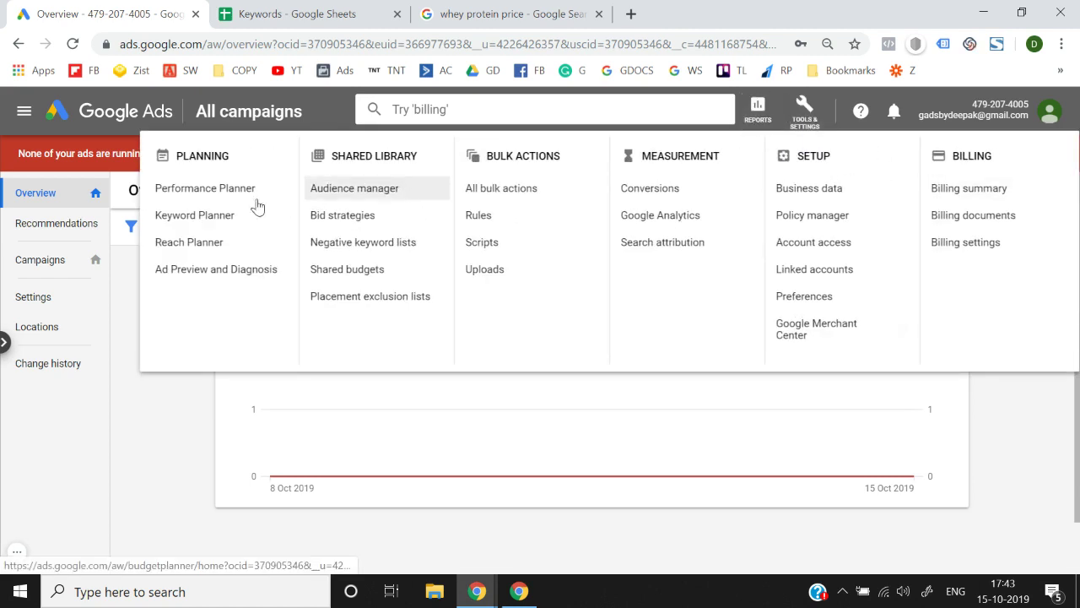
left_click(222, 228)
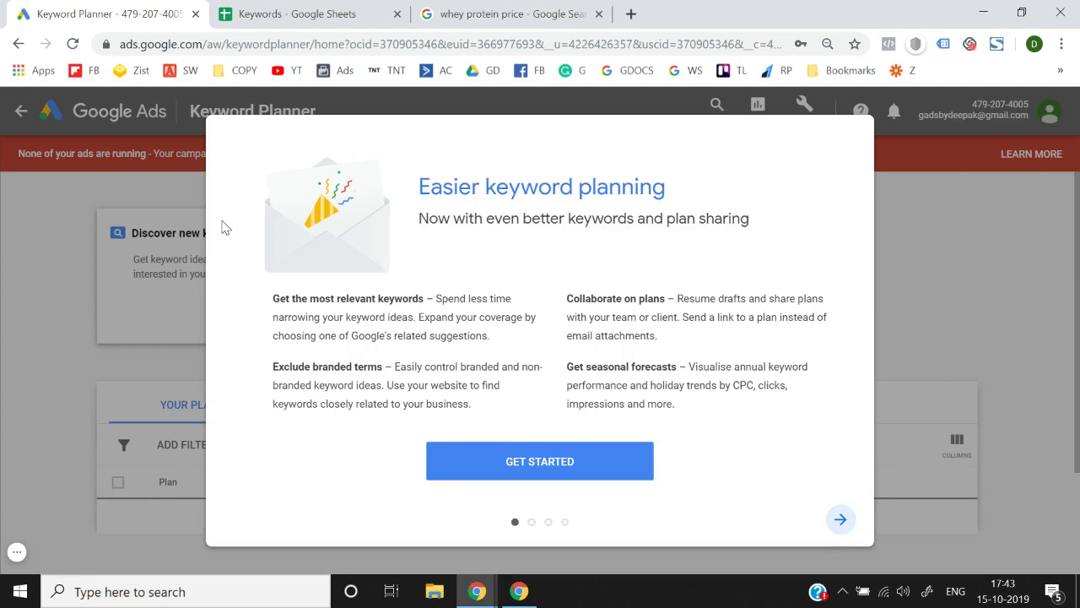
Page through the Keyword Planner introduction to the Seasonal Trends slide and dismiss it
left_click(839, 521)
left_click(837, 523)
left_click(837, 523)
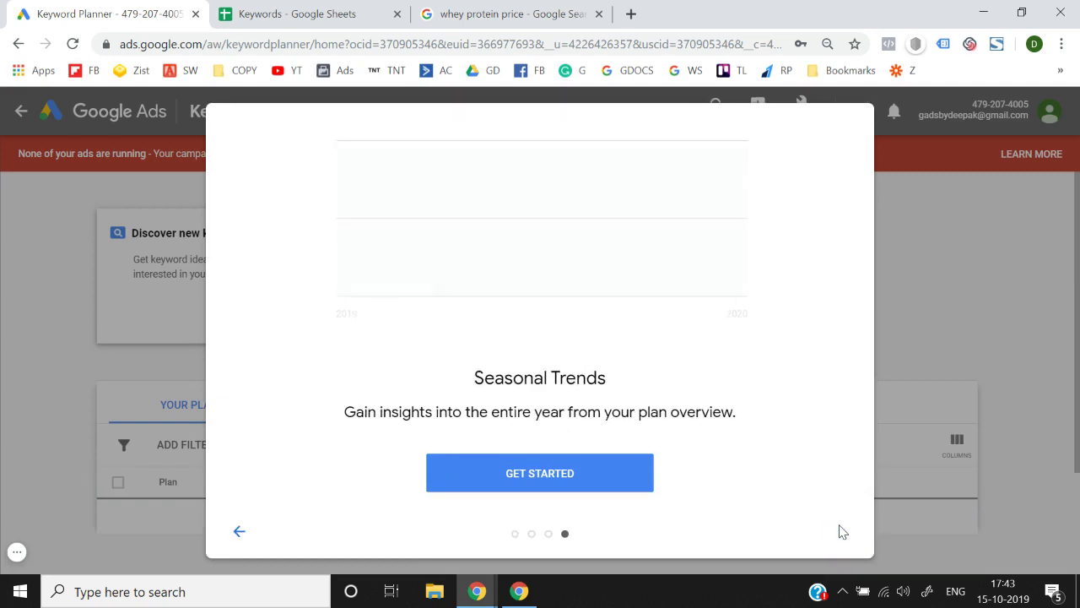
left_click(586, 486)
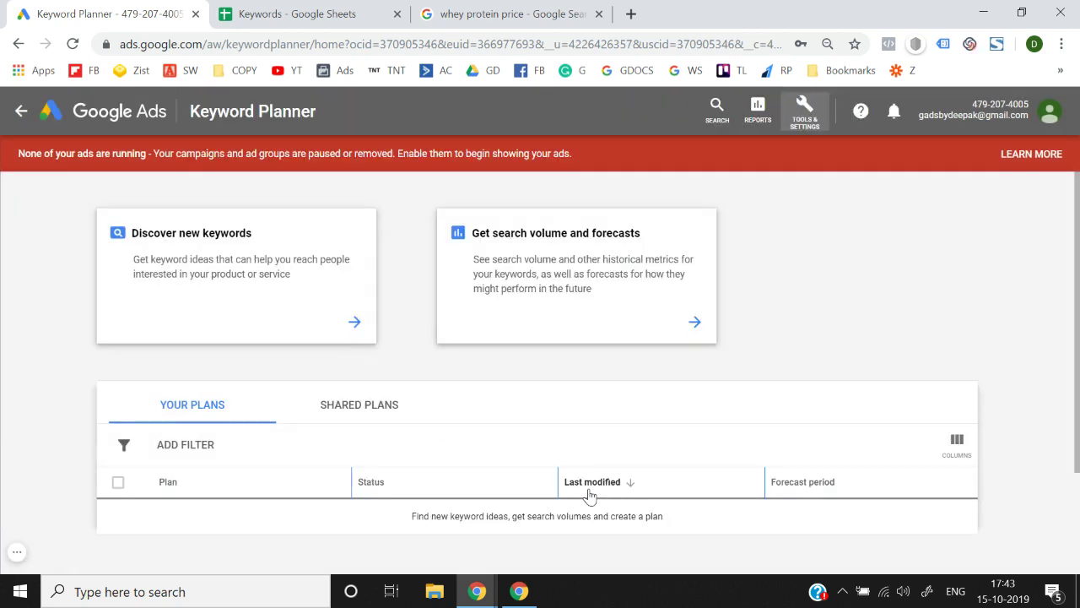
Discover new keywords starting from "protein powder" and dismiss the tip about adding keywords to the plan
scroll(84, 346, "down", 1)
scroll(85, 347, "up", 1)
left_click(212, 278)
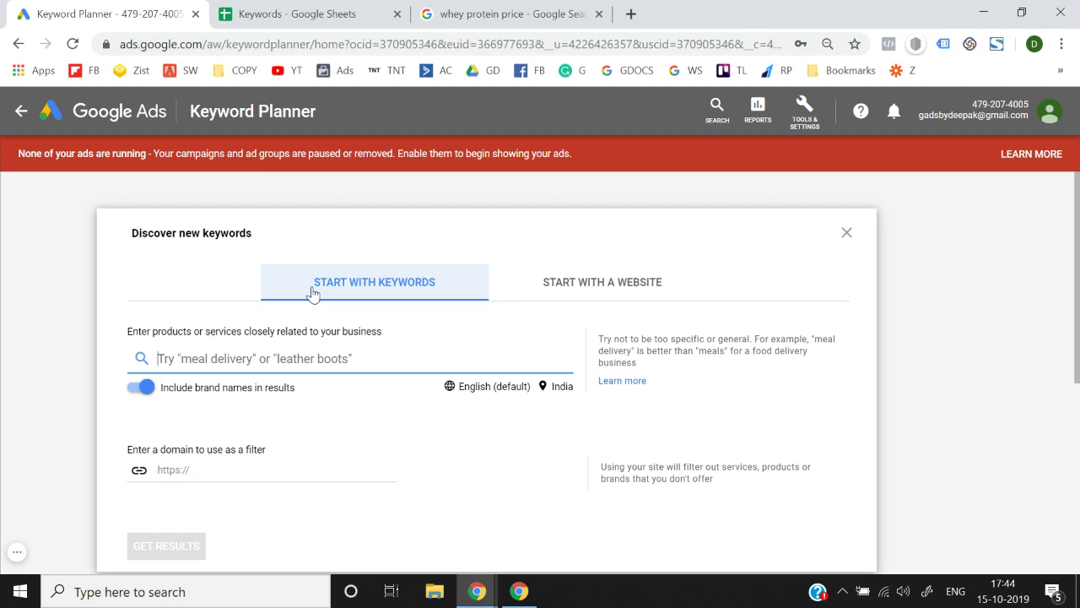
scroll(312, 351, "down", 1)
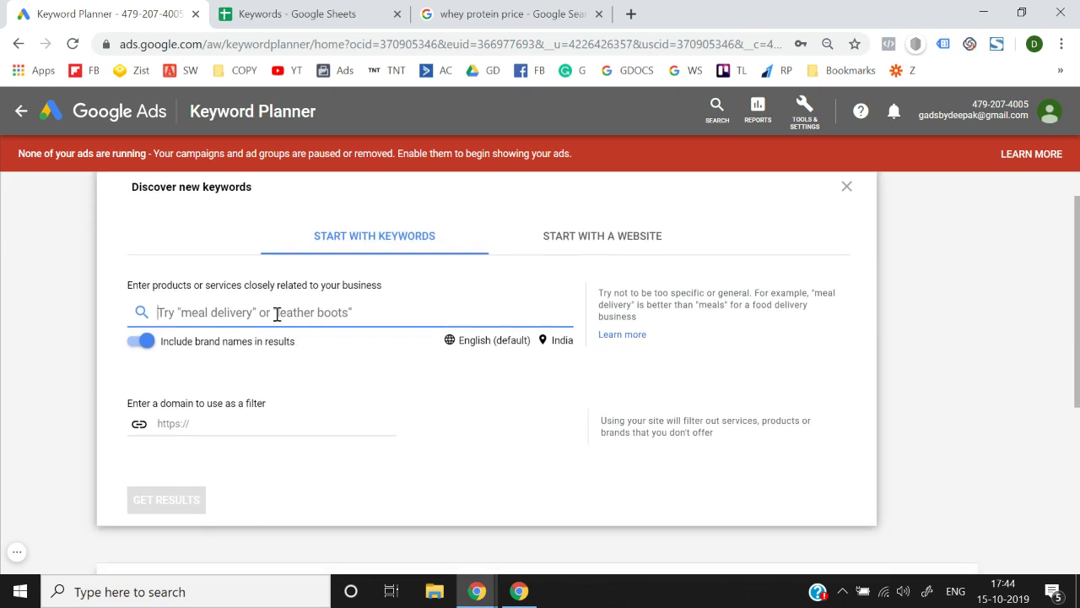
type("ro")
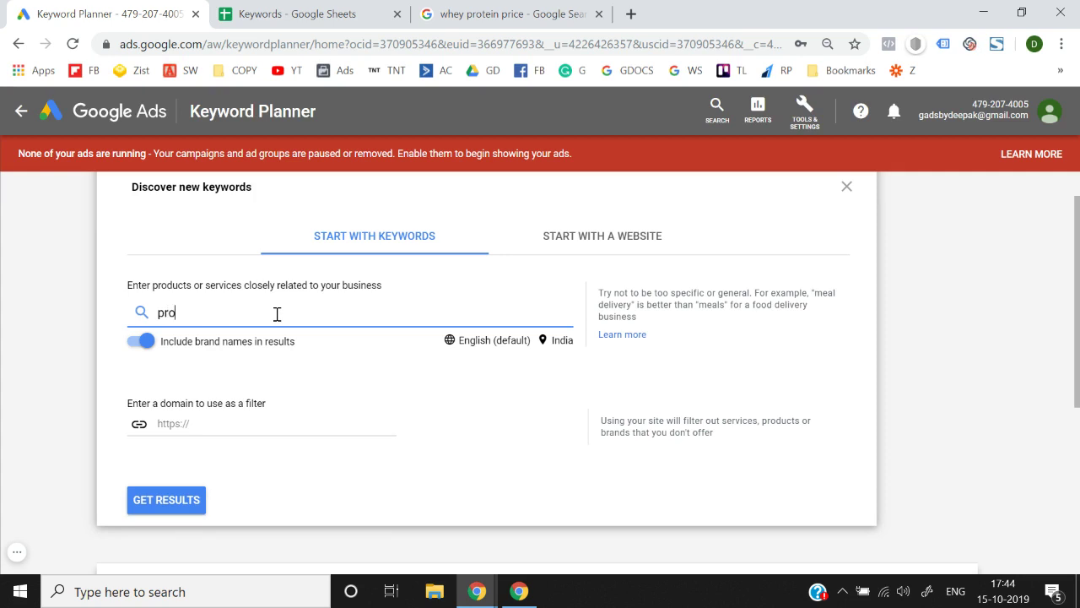
type("tein powder")
key("Return")
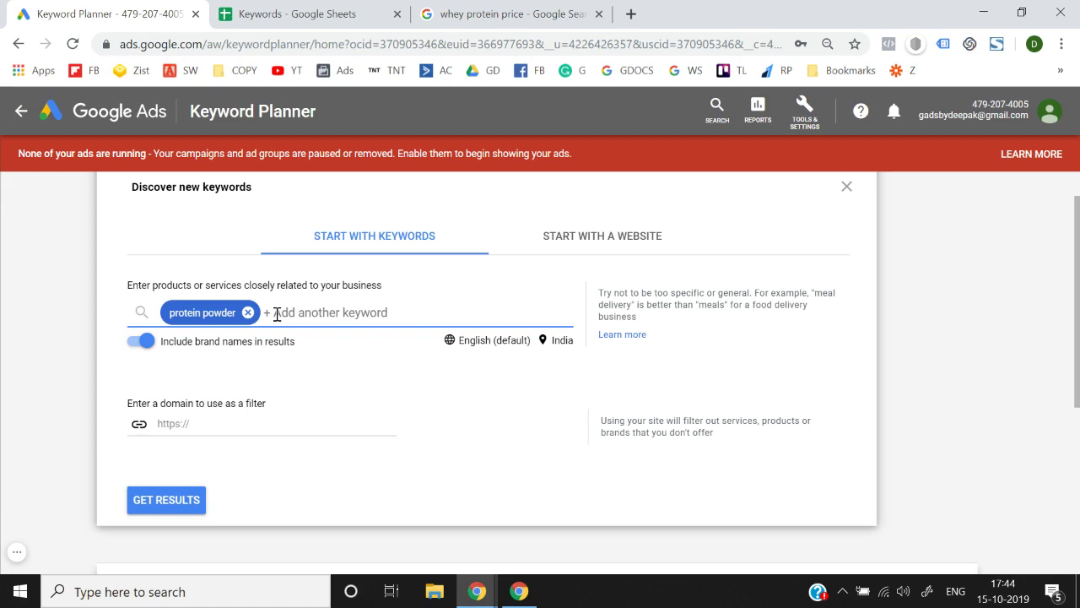
left_click(173, 505)
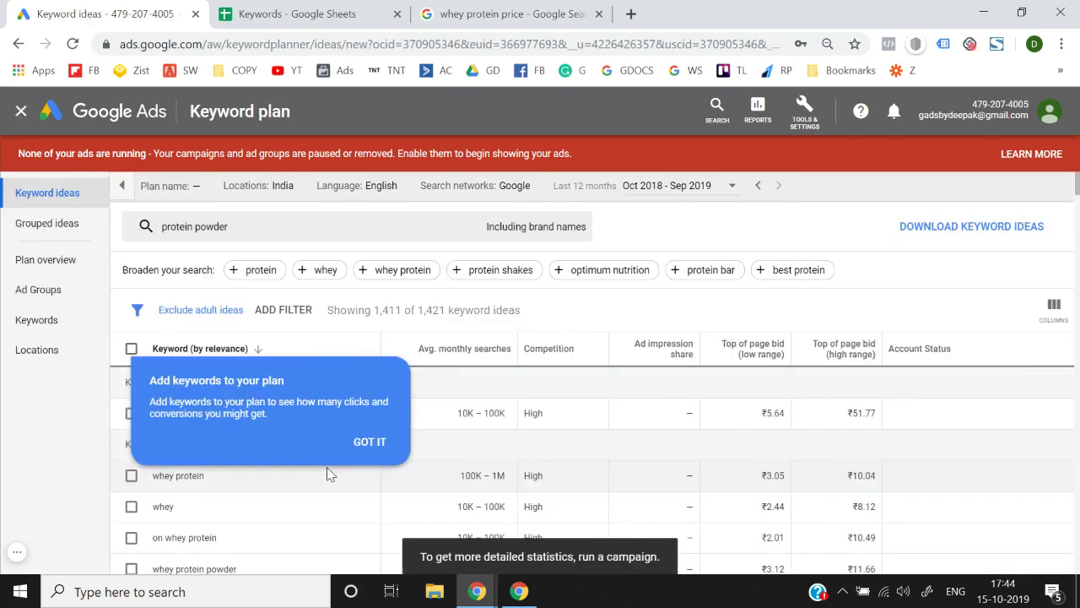
left_click(371, 443)
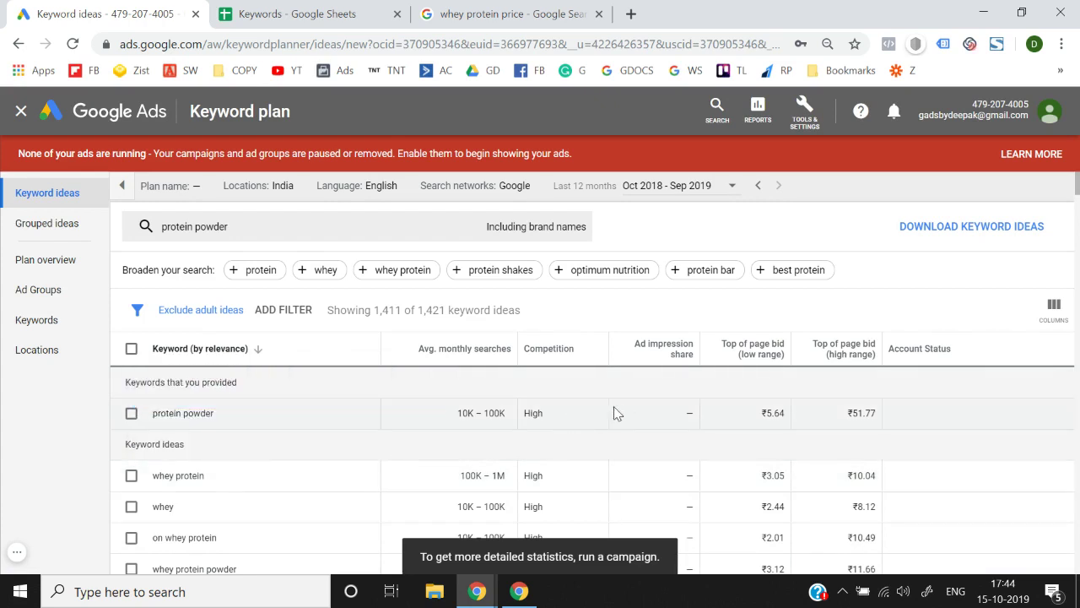
Examine the average monthly searches for "protein powder" and for the "whey protein" keyword idea
scroll(614, 412, "down", 1)
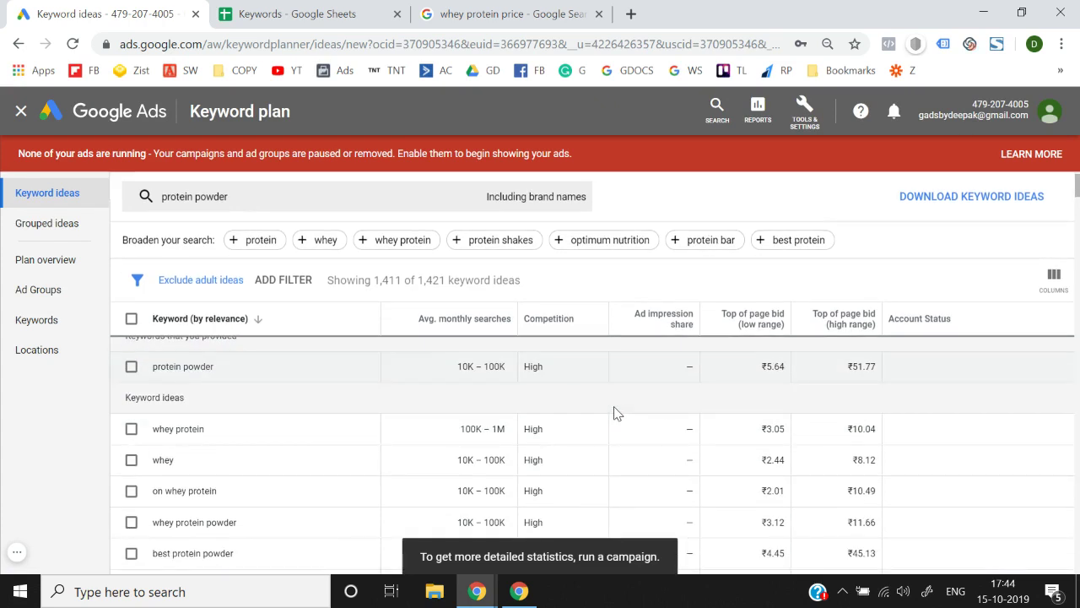
scroll(614, 413, "down", 1)
scroll(614, 413, "up", 2)
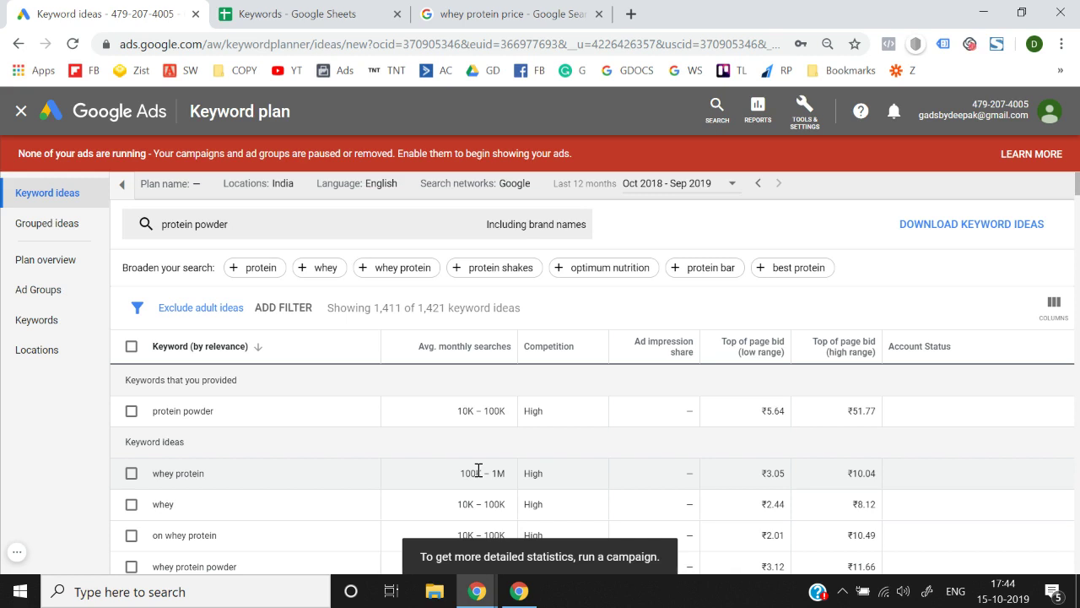
scroll(479, 470, "down", 3)
scroll(485, 439, "up", 2)
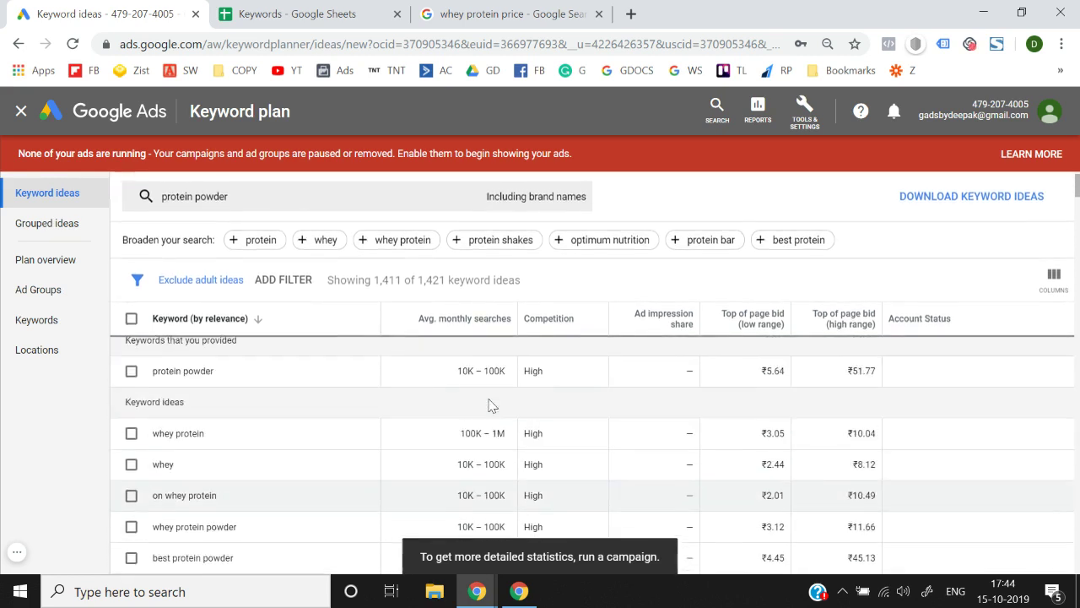
scroll(487, 405, "up", 1)
left_click_drag(456, 413, 512, 424)
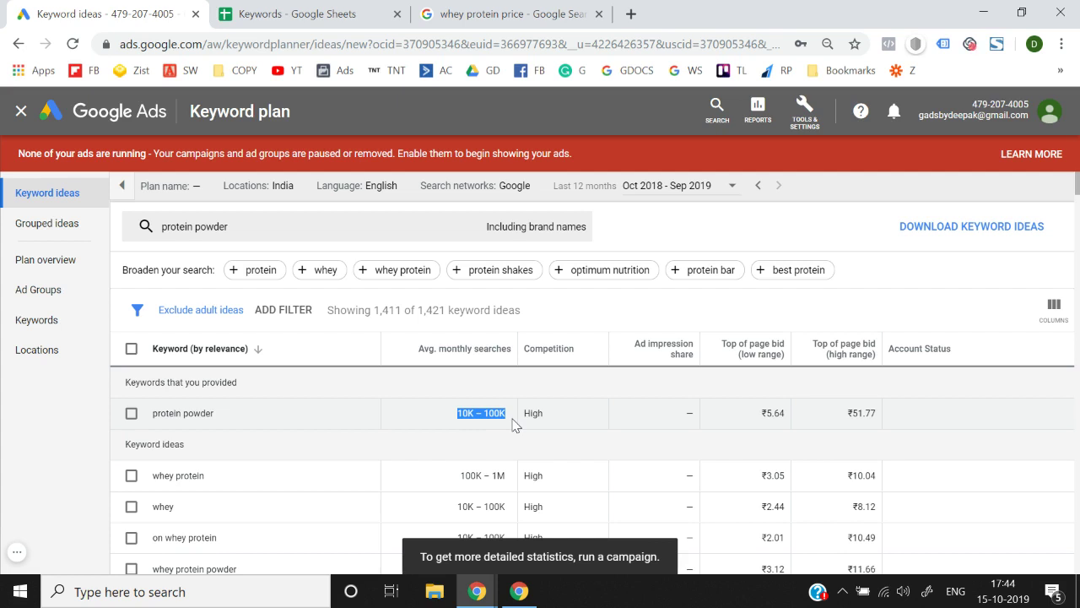
scroll(513, 424, "down", 1)
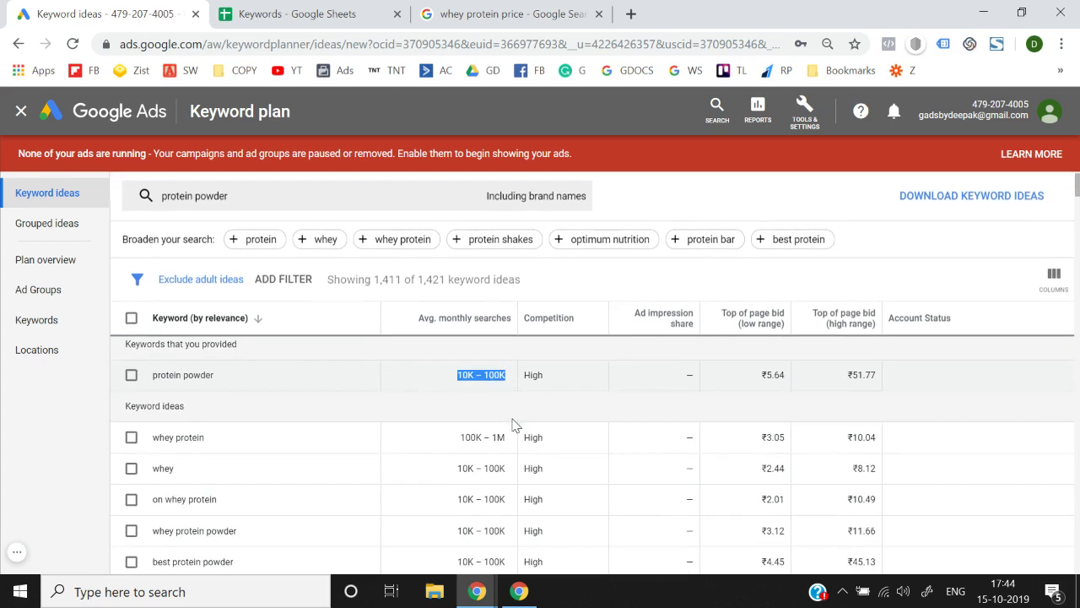
double_click(476, 439)
triple_click(477, 439)
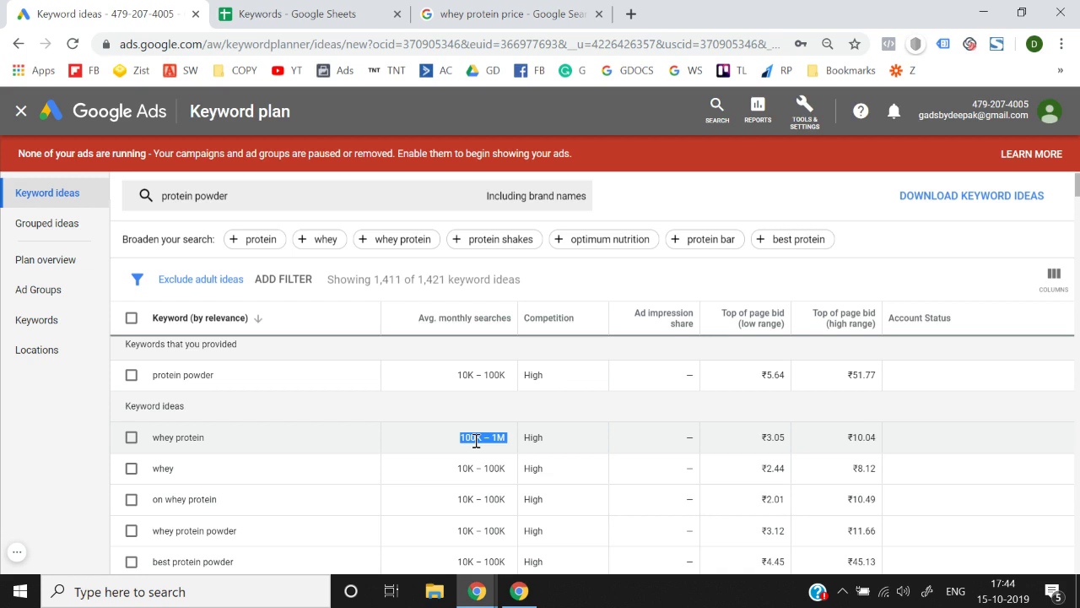
Look through the keyword ideas down to "protein powder for women", return to the start of the list and clear the text selection
scroll(477, 439, "down", 3)
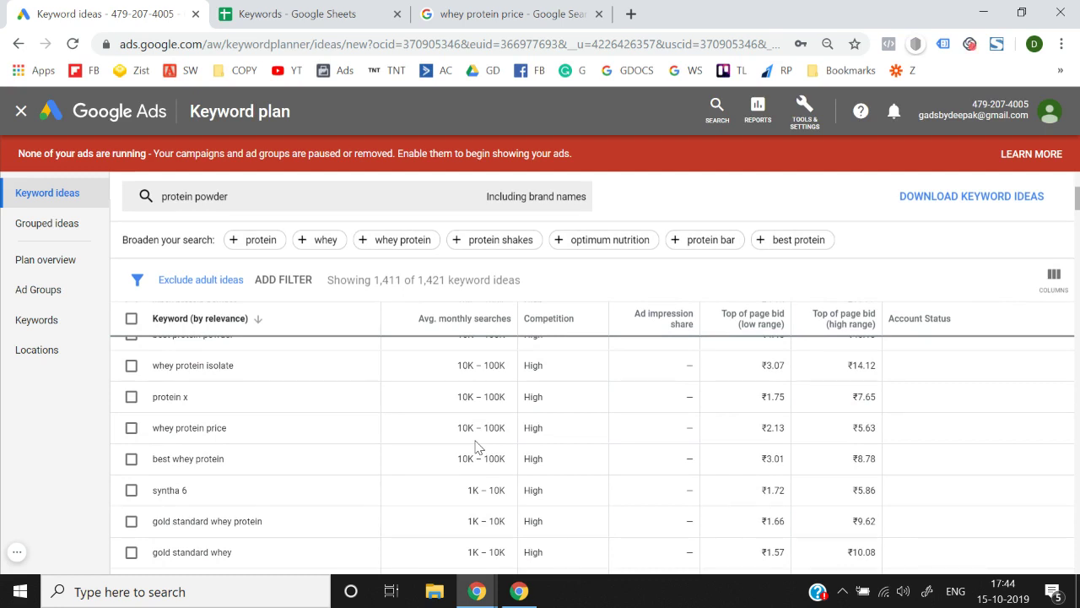
scroll(476, 447, "up", 3)
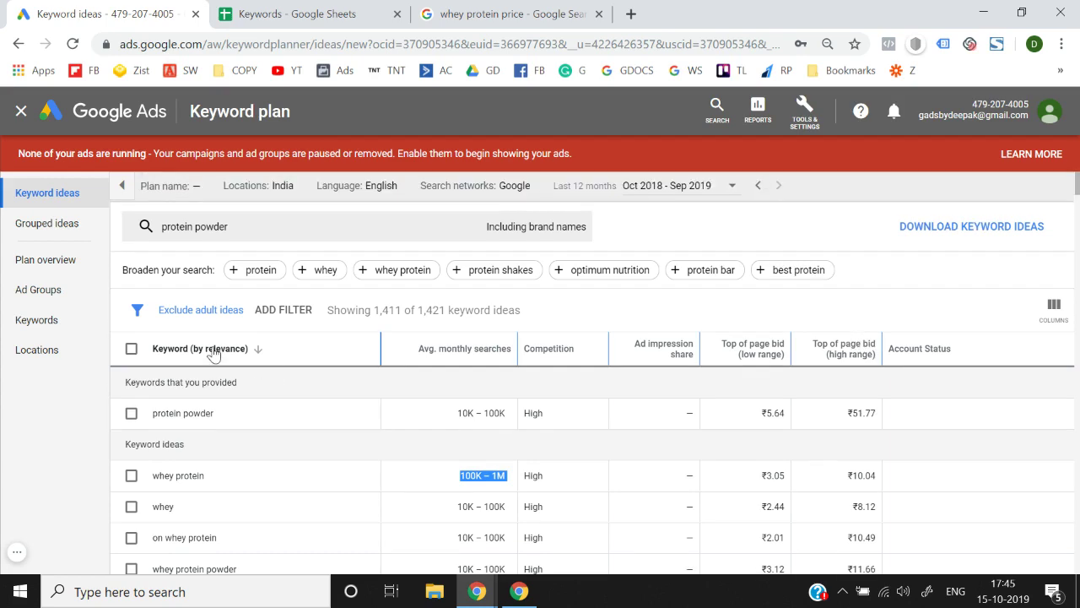
scroll(281, 525, "down", 3)
scroll(282, 530, "down", 4)
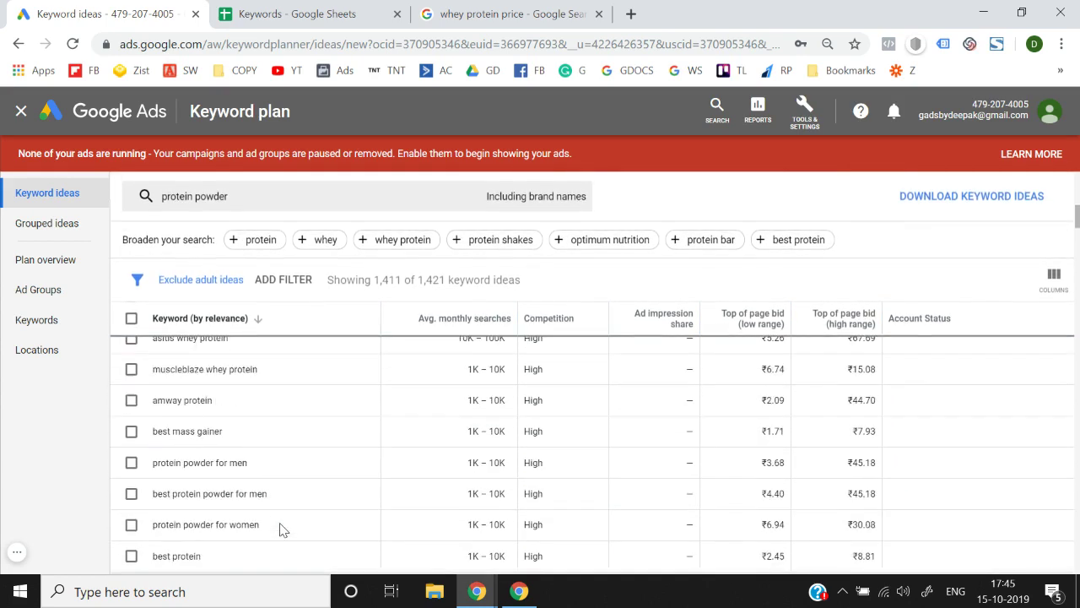
scroll(282, 530, "up", 7)
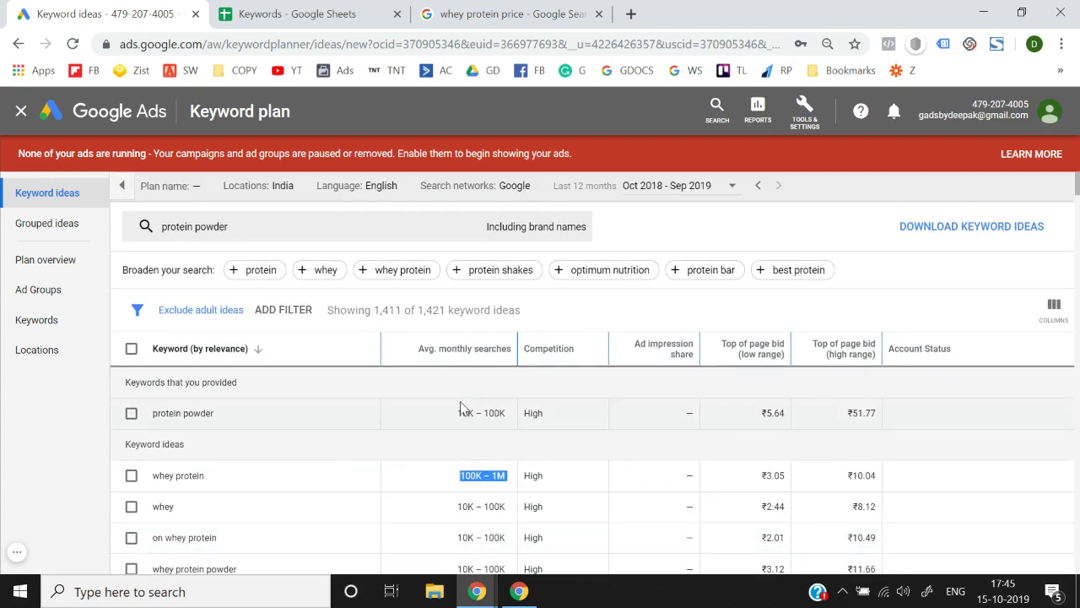
left_click(41, 471)
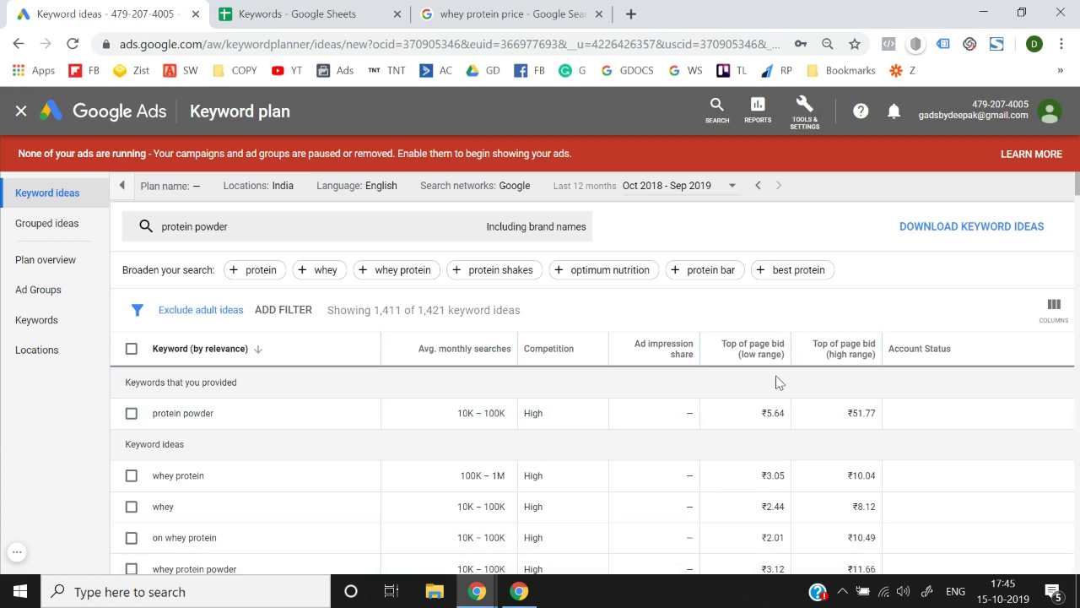
Read the explanations of the low and high range top of page bid columns and look over the first keyword ideas
mouse_move(761, 363)
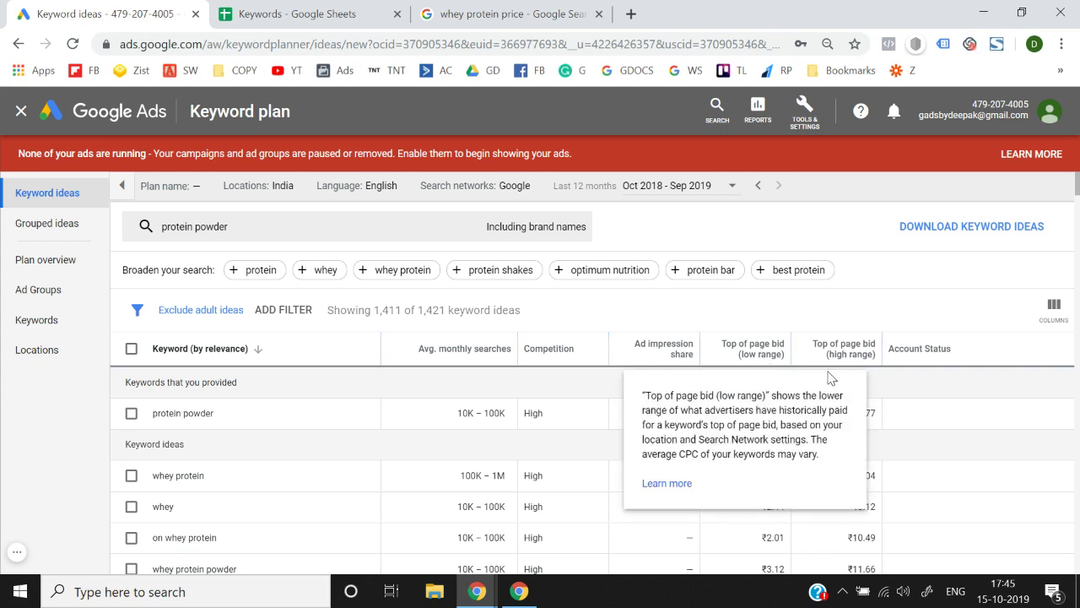
mouse_move(850, 364)
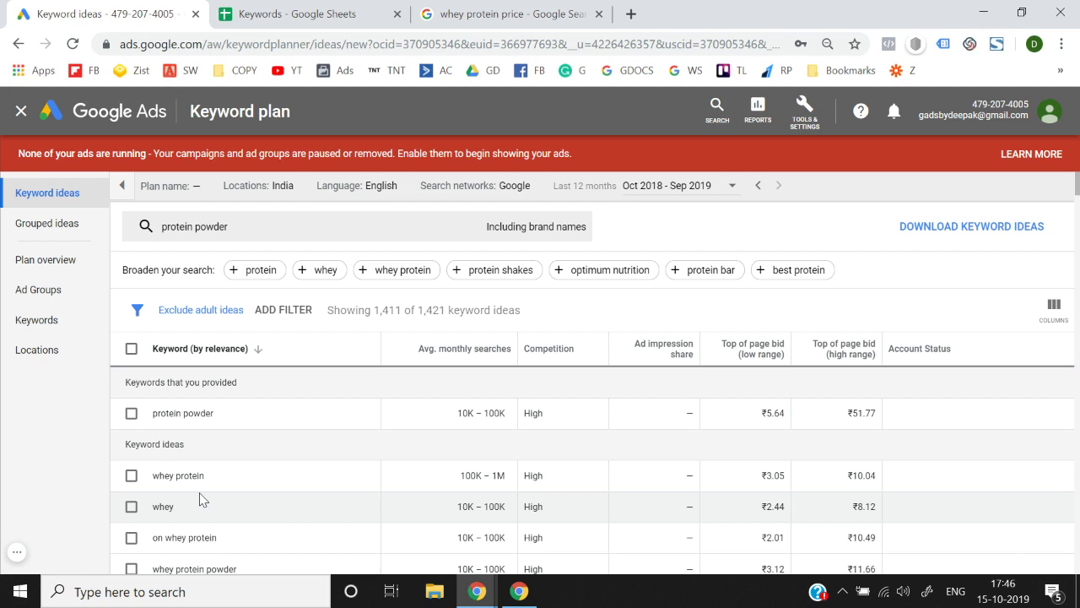
scroll(200, 499, "down", 2)
scroll(200, 500, "up", 2)
scroll(200, 498, "down", 2)
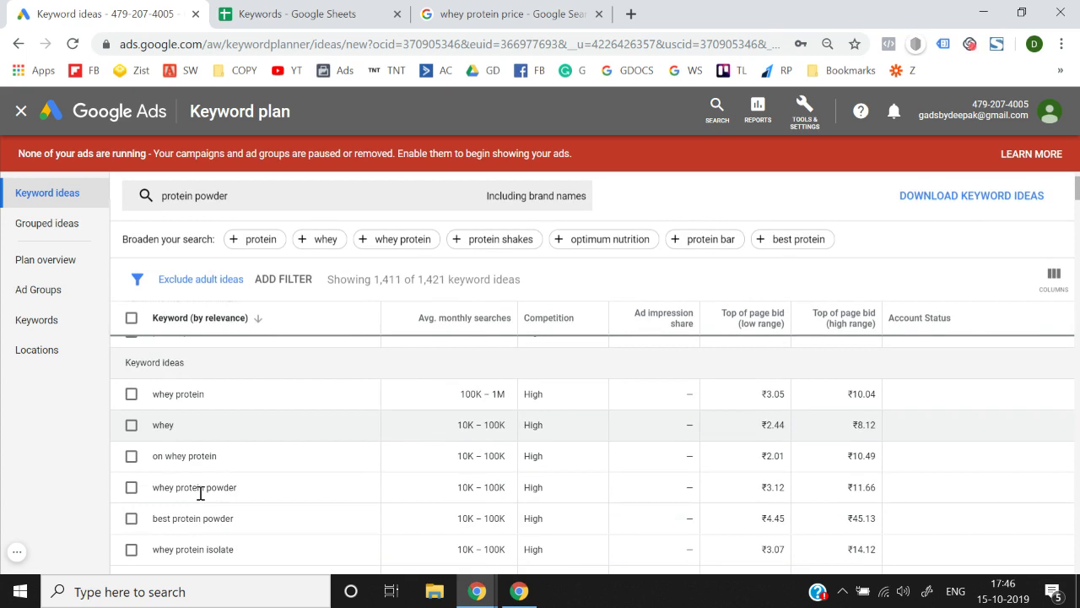
Look through the "protein powder" keyword ideas and their bid ranges past "muscletech whey protein", and return to the start of the list
scroll(200, 494, "down", 2)
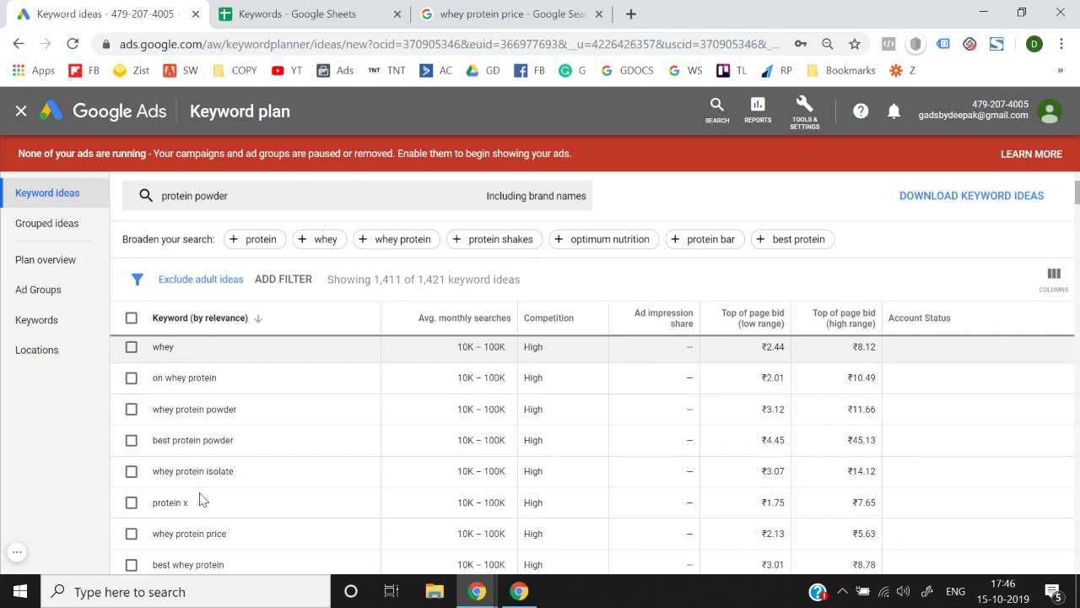
scroll(200, 499, "down", 3)
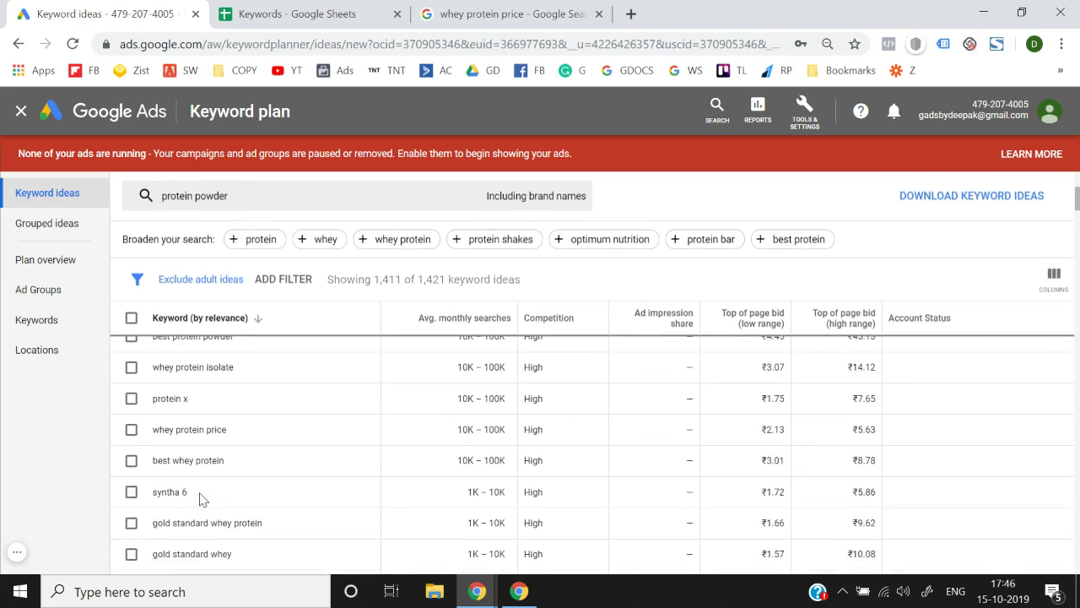
right_click(200, 500)
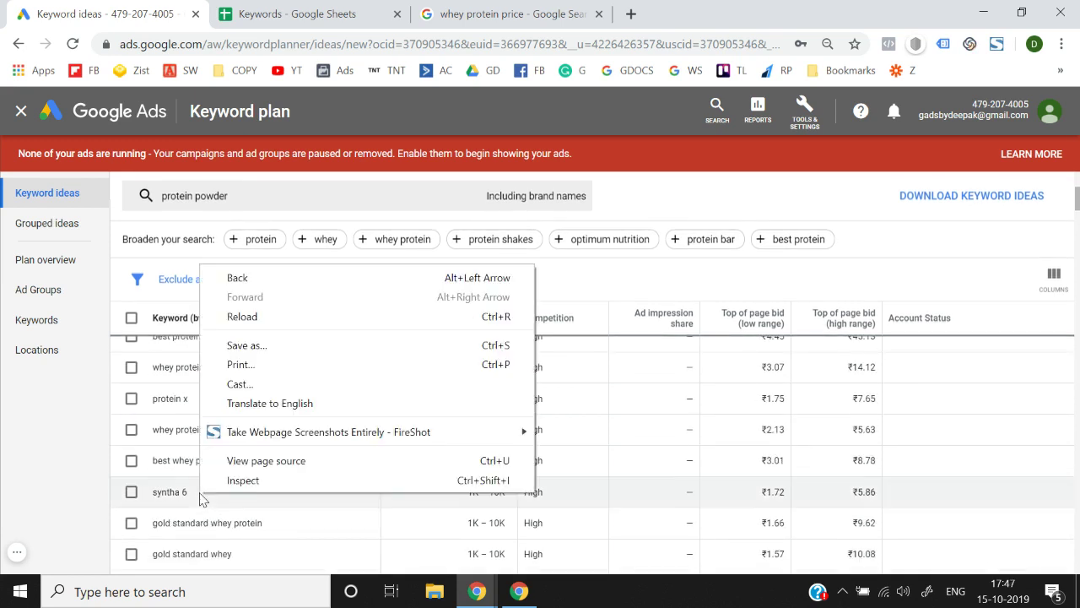
scroll(200, 498, "down", 5)
left_click(46, 465)
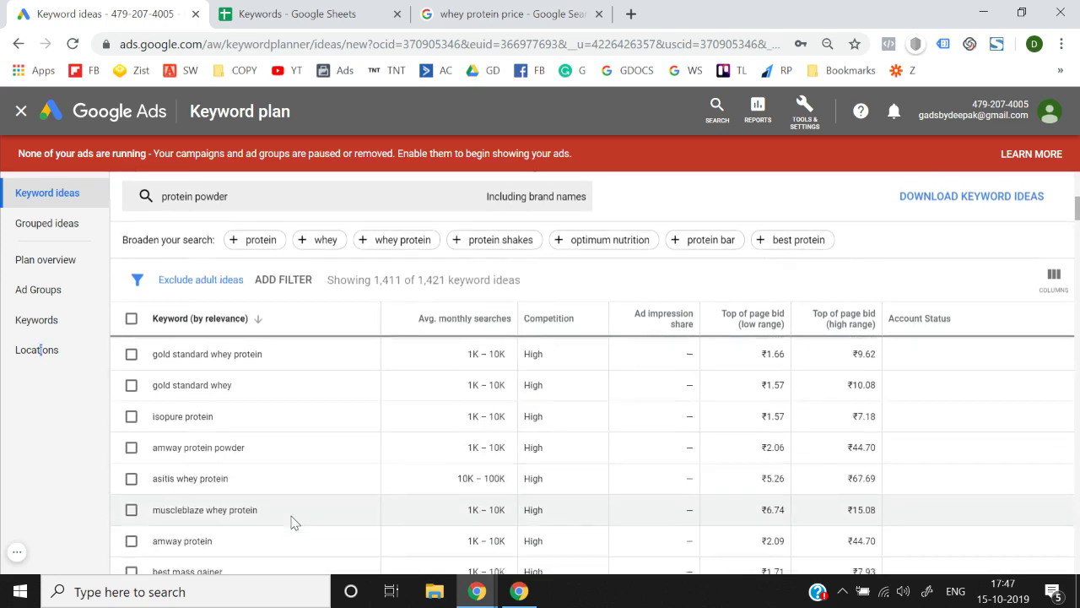
scroll(292, 518, "down", 5)
scroll(292, 522, "down", 2)
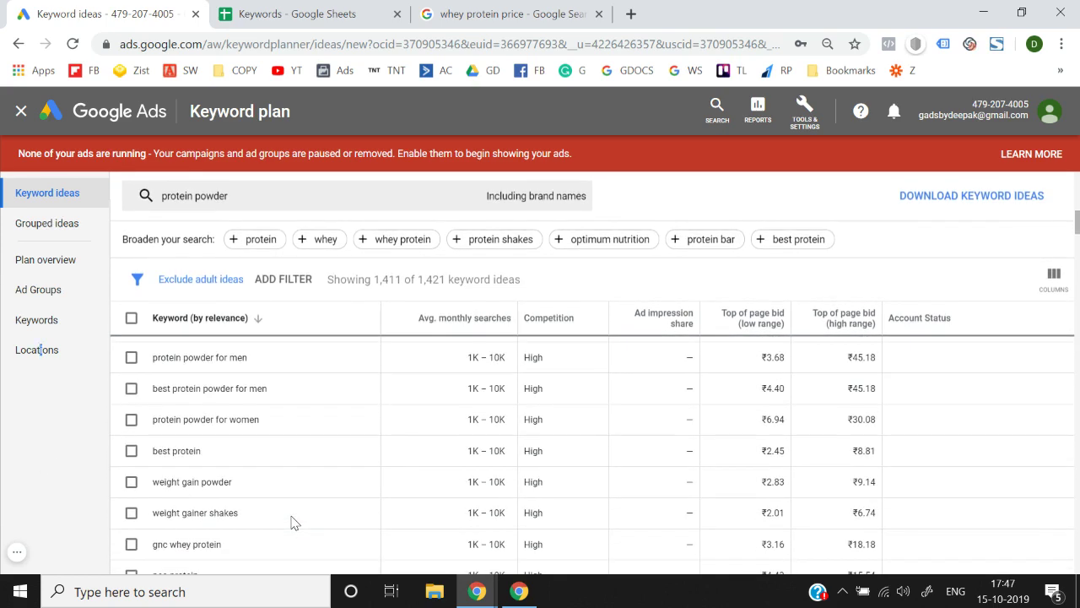
scroll(292, 522, "down", 5)
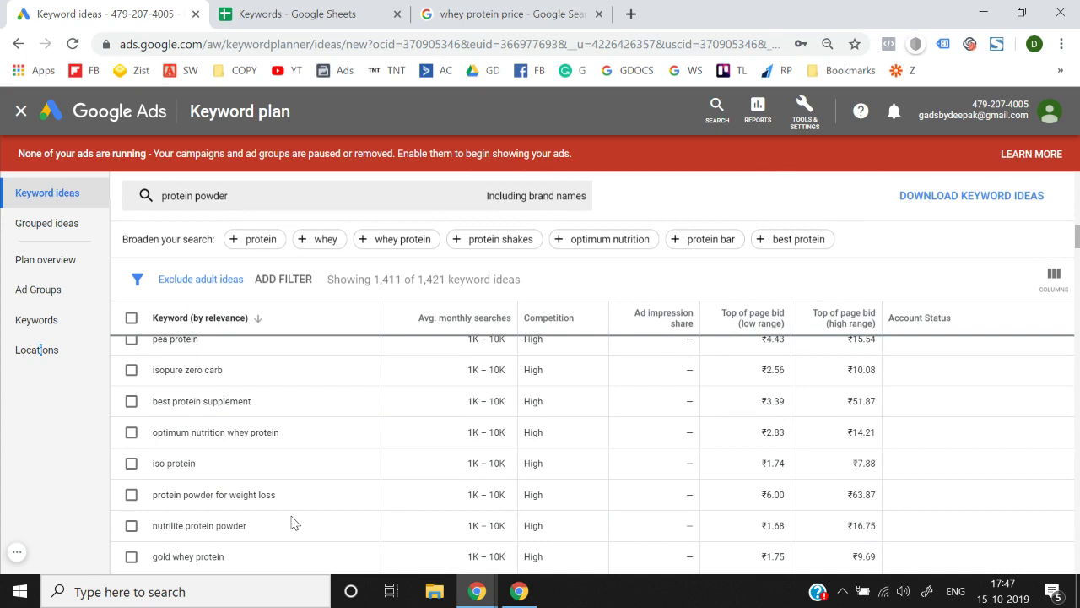
scroll(292, 523, "down", 1)
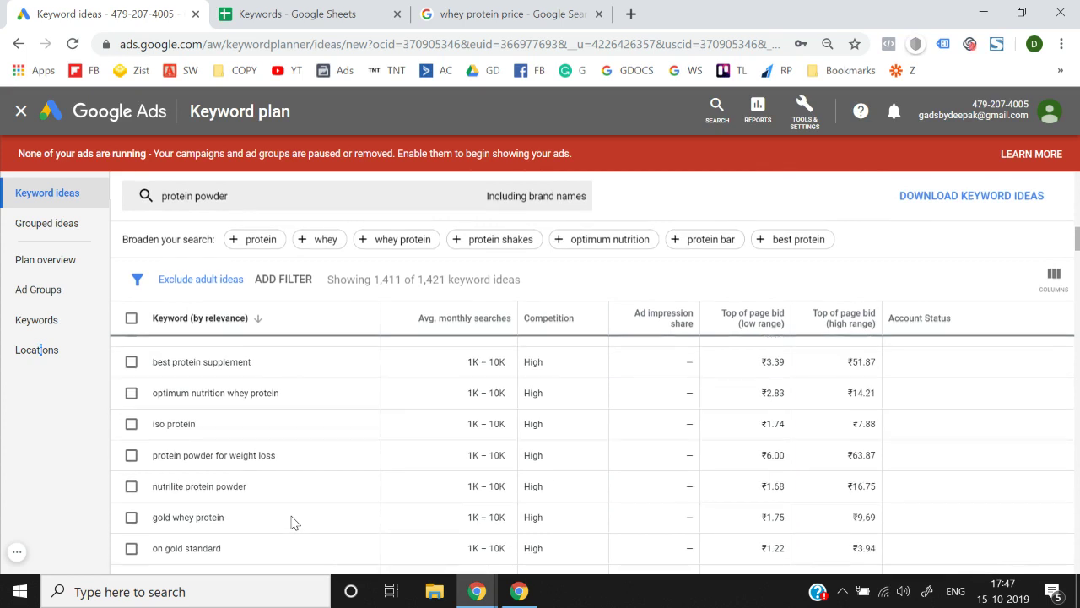
scroll(292, 523, "down", 1)
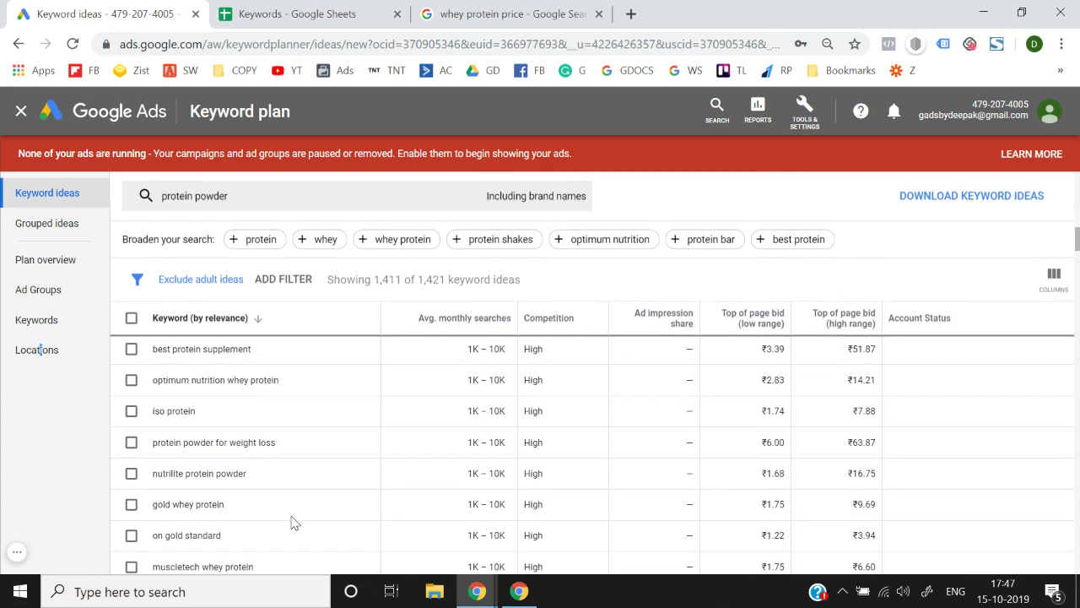
scroll(292, 522, "down", 5)
scroll(293, 523, "up", 10)
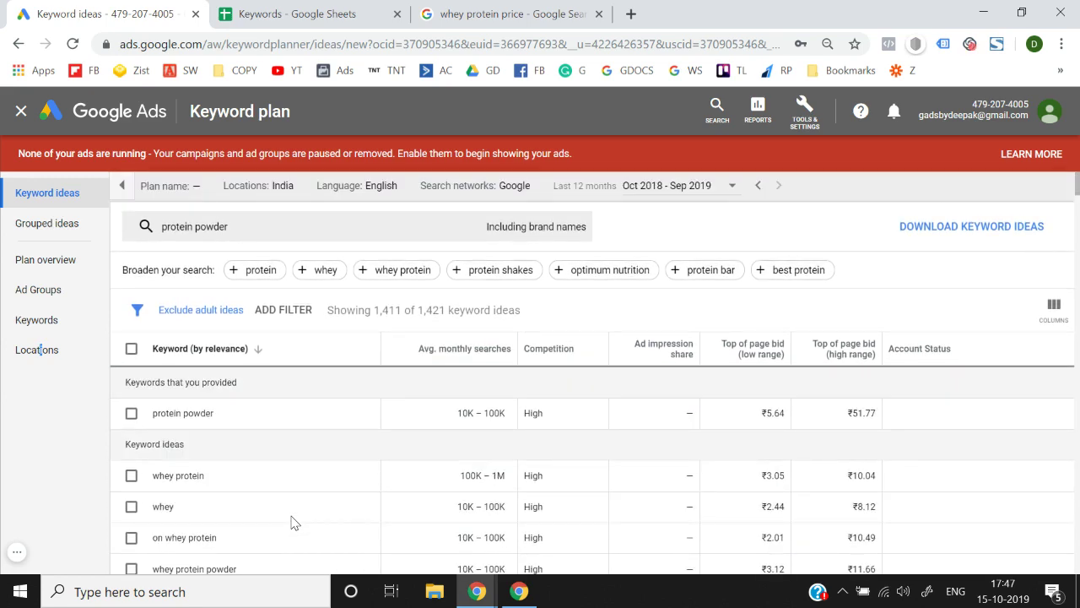
Review the keyword ideas again down to "optimum nutrition whey protein", comparing search volumes and bids, and go back to the first rows
scroll(326, 424, "down", 3)
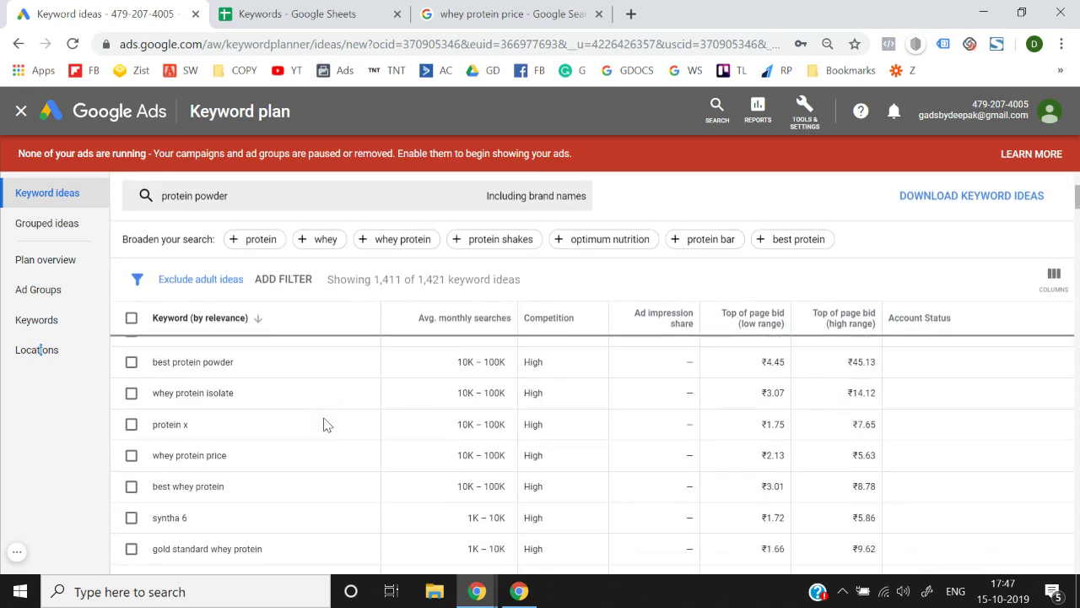
scroll(326, 424, "down", 3)
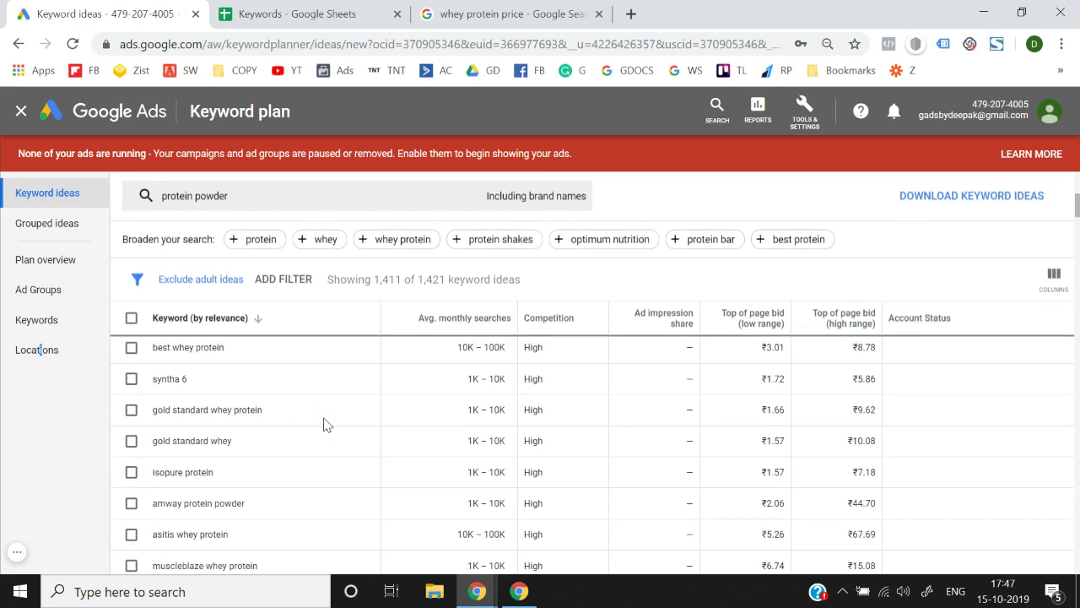
scroll(326, 424, "down", 1)
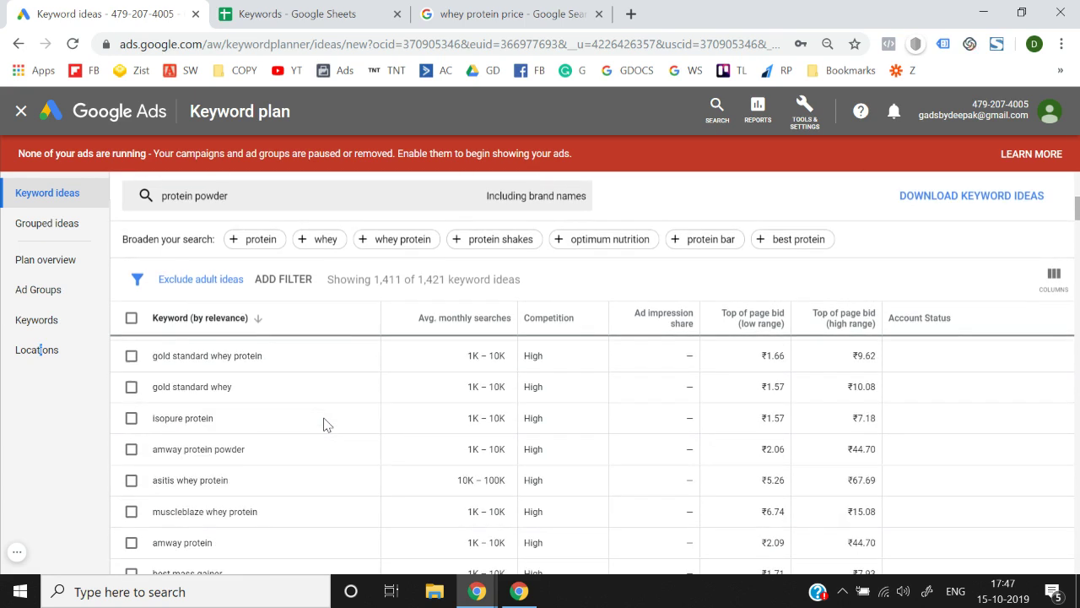
scroll(325, 424, "down", 2)
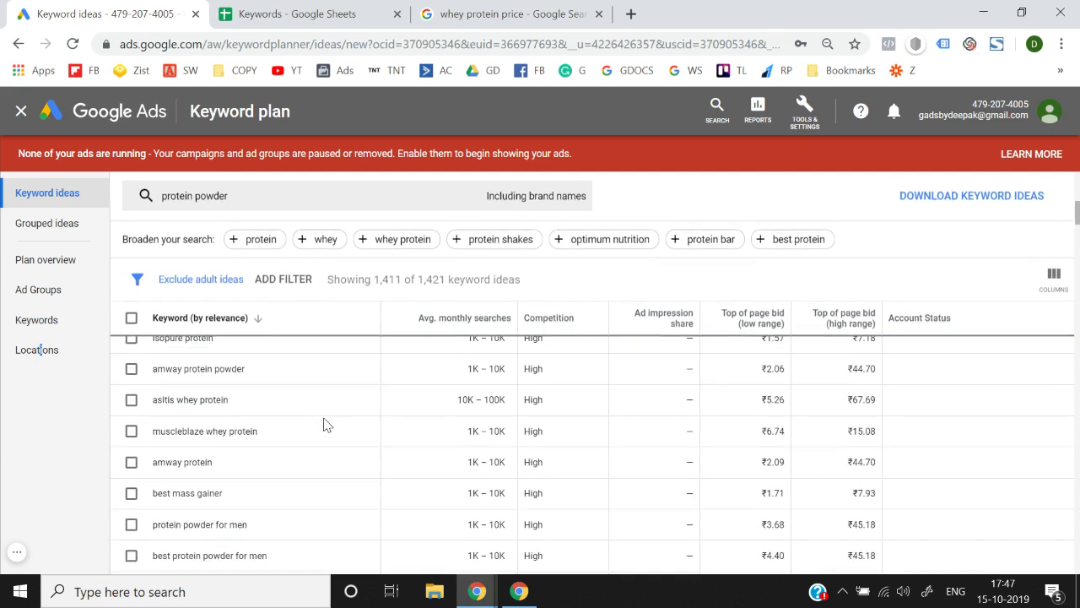
scroll(328, 424, "down", 3)
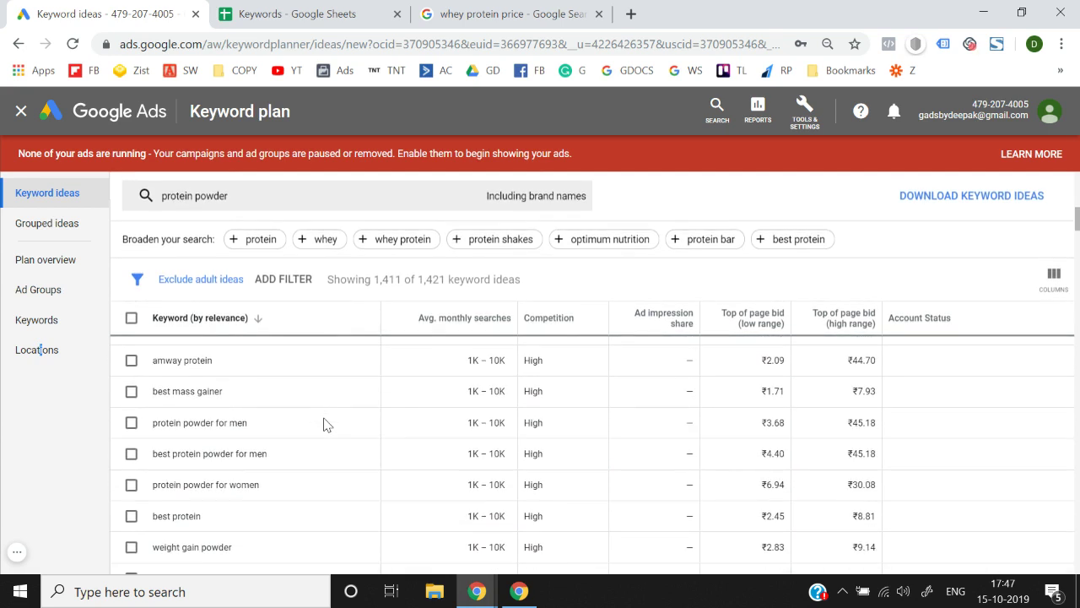
scroll(327, 424, "down", 1)
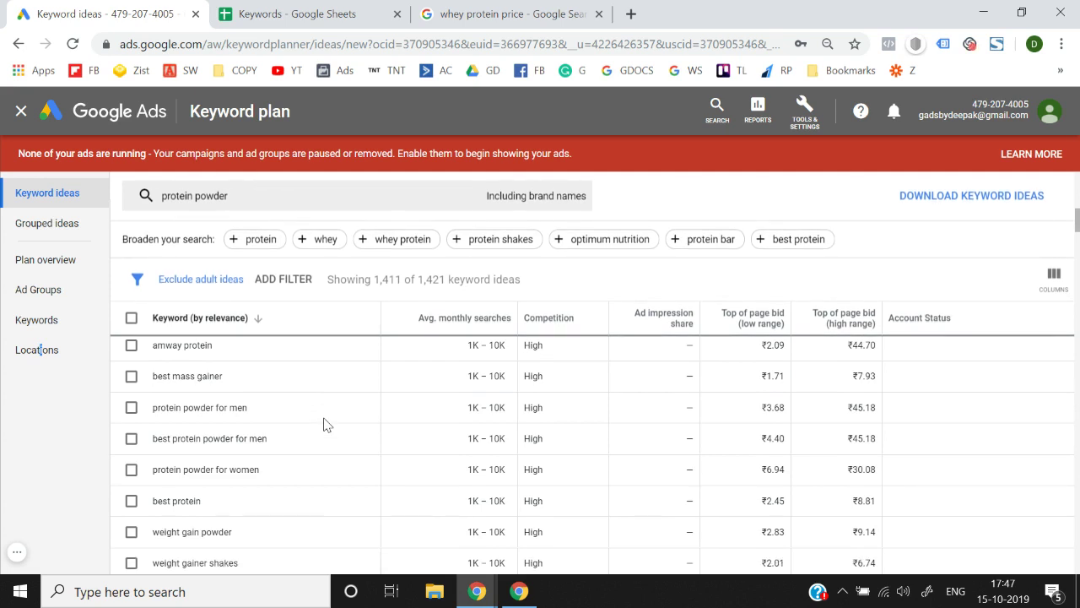
scroll(327, 425, "down", 2)
scroll(328, 424, "down", 1)
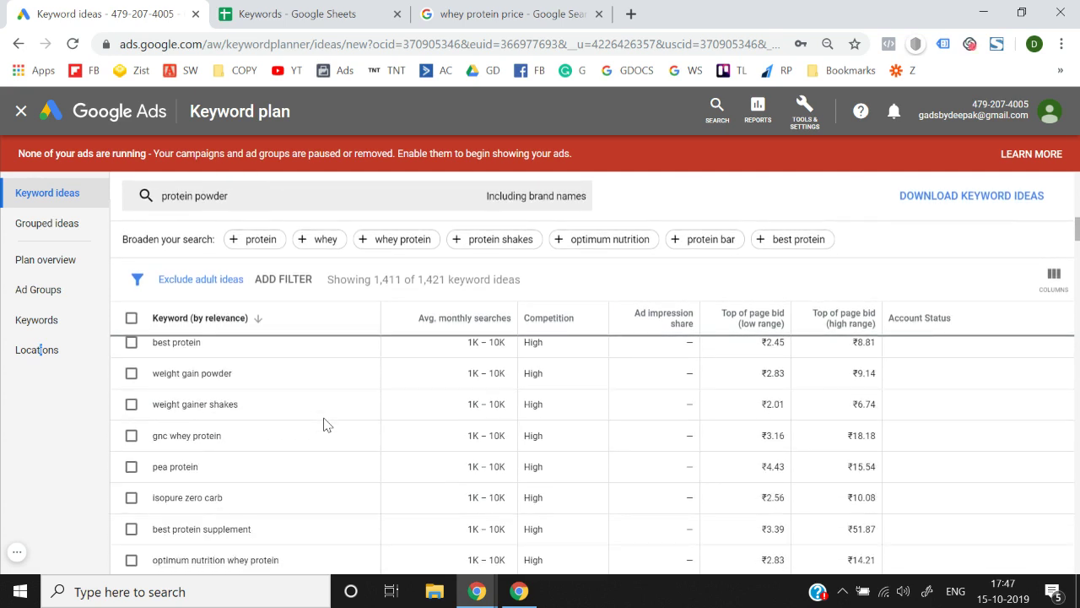
scroll(327, 424, "up", 8)
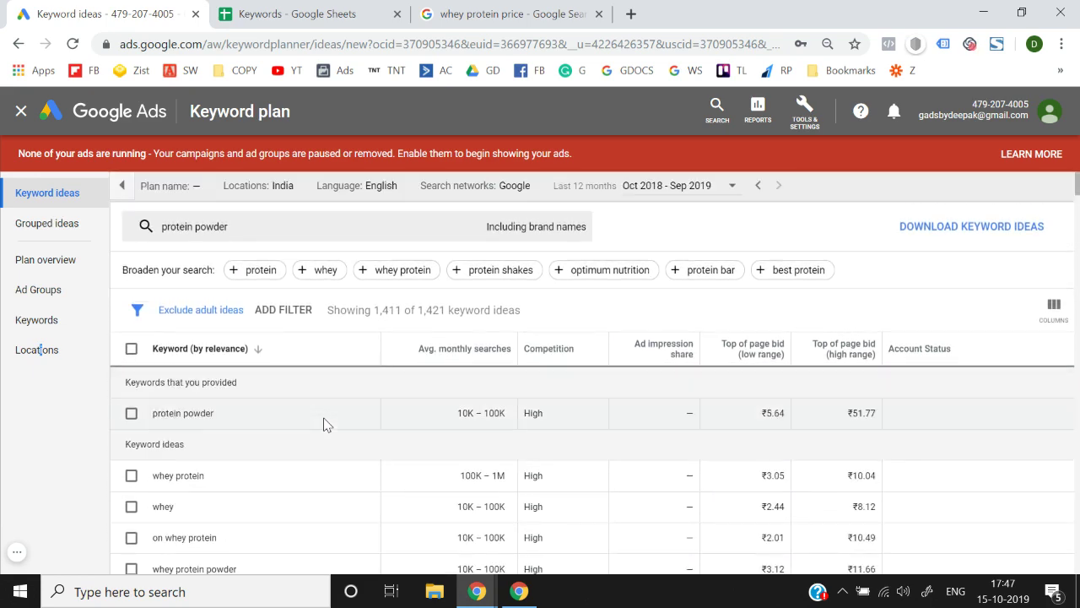
left_click(131, 349)
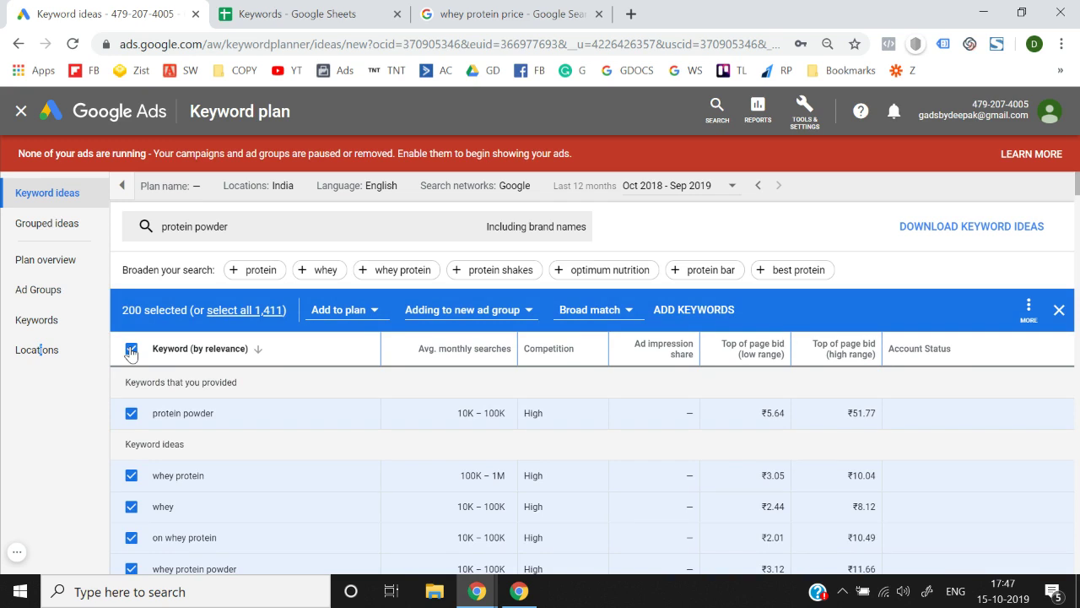
left_click(131, 349)
left_click(131, 349)
left_click(131, 349)
left_click(130, 350)
left_click(131, 350)
scroll(321, 466, "down", 10)
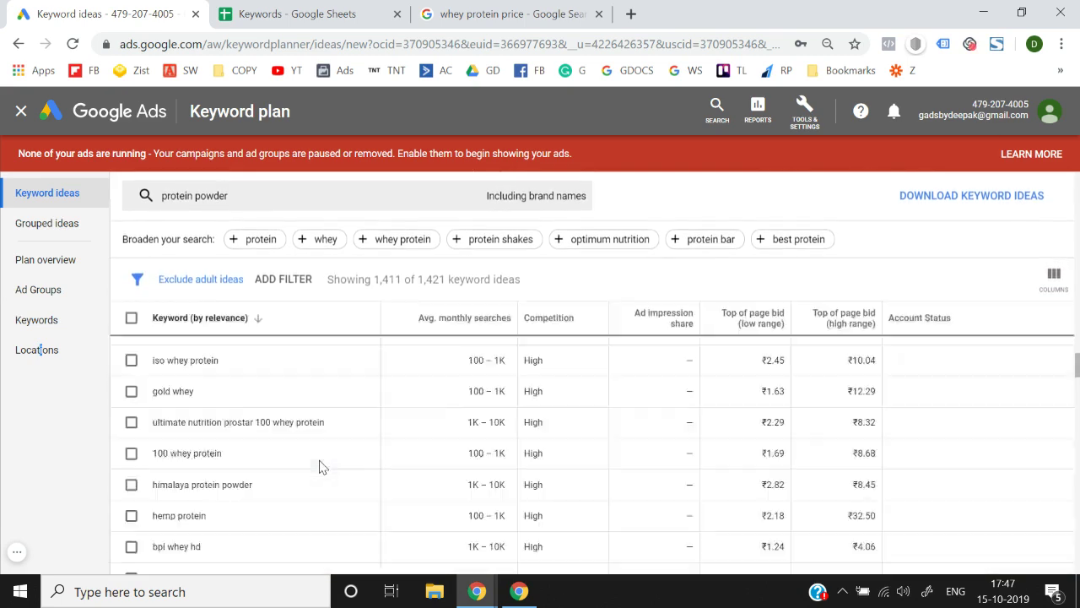
scroll(321, 466, "up", 5)
scroll(321, 466, "up", 5)
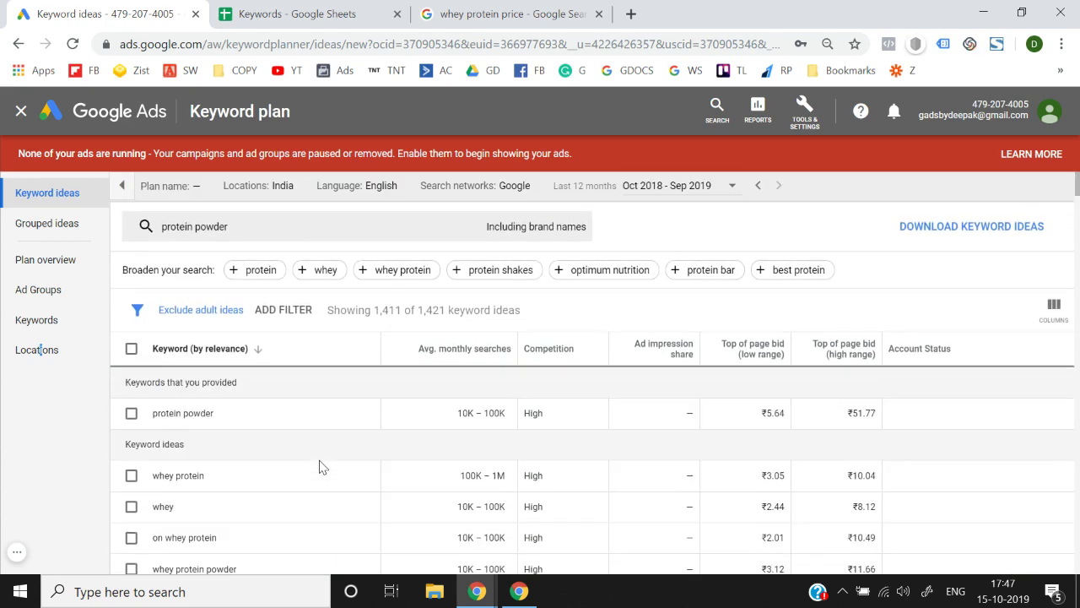
Select every keyword idea in the full result list, download the keyword ideas and open the downloaded Keyword Stats file in Excel
left_click(131, 349)
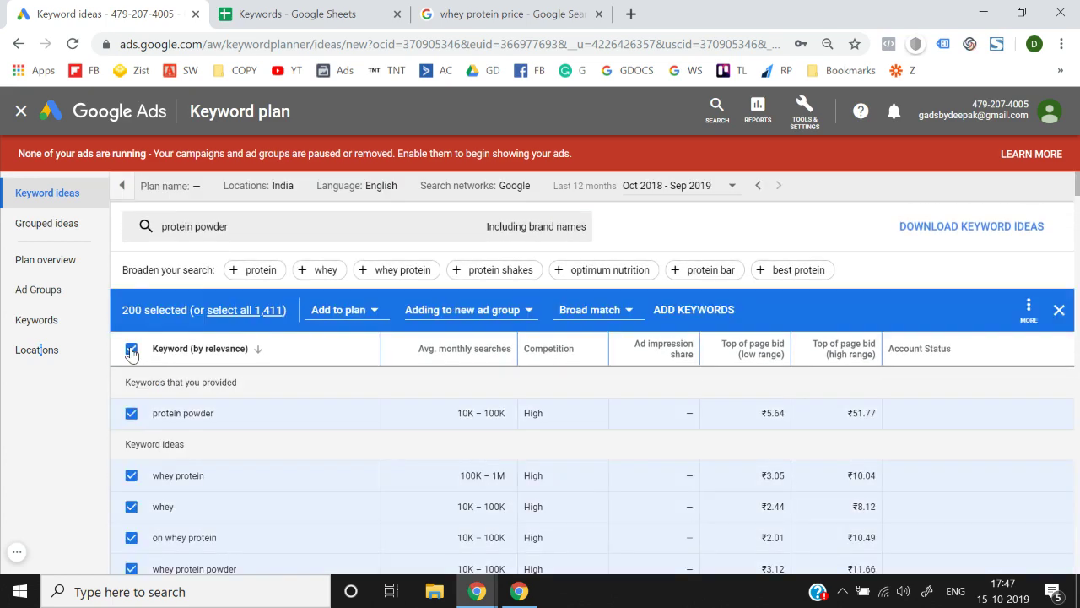
left_click(250, 312)
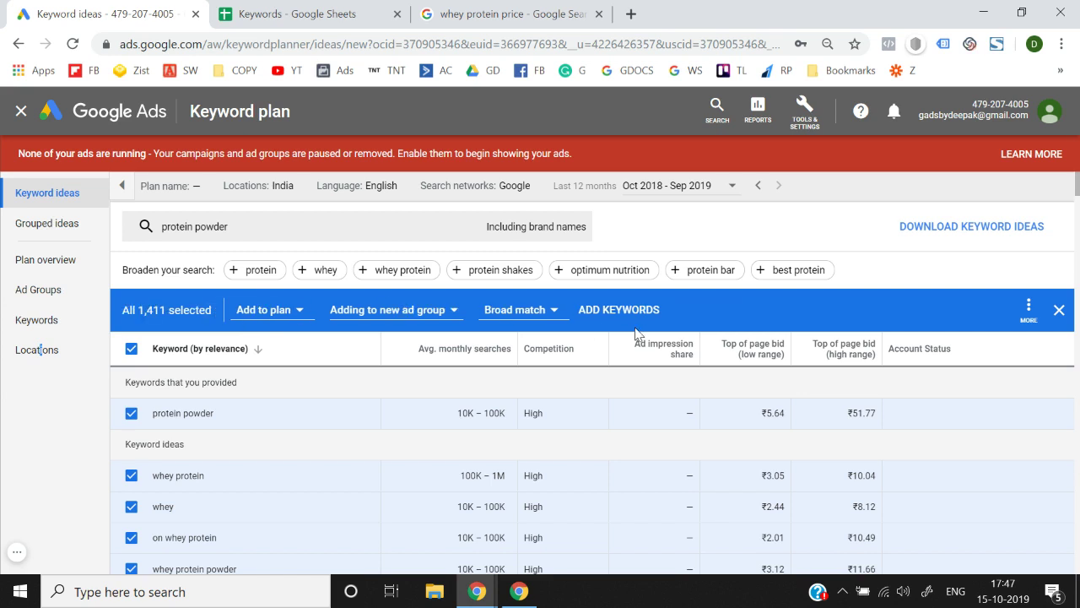
left_click(947, 229)
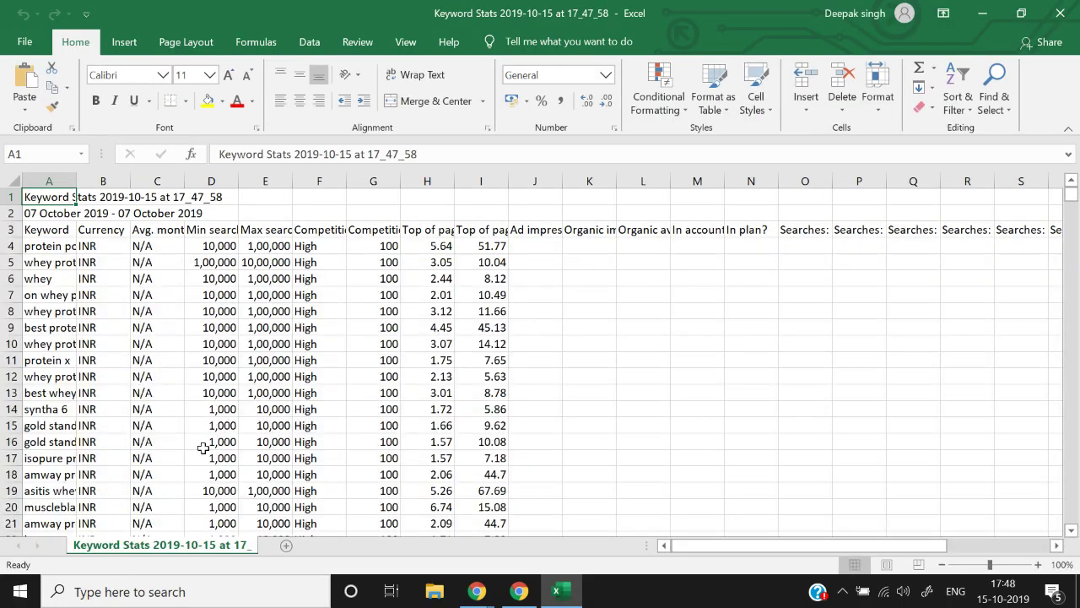
Autofit all column widths to their contents and delete the two title rows above the column headers
left_click(203, 444)
key("ctrl+a")
key("alt+h")
key("o")
key("i")
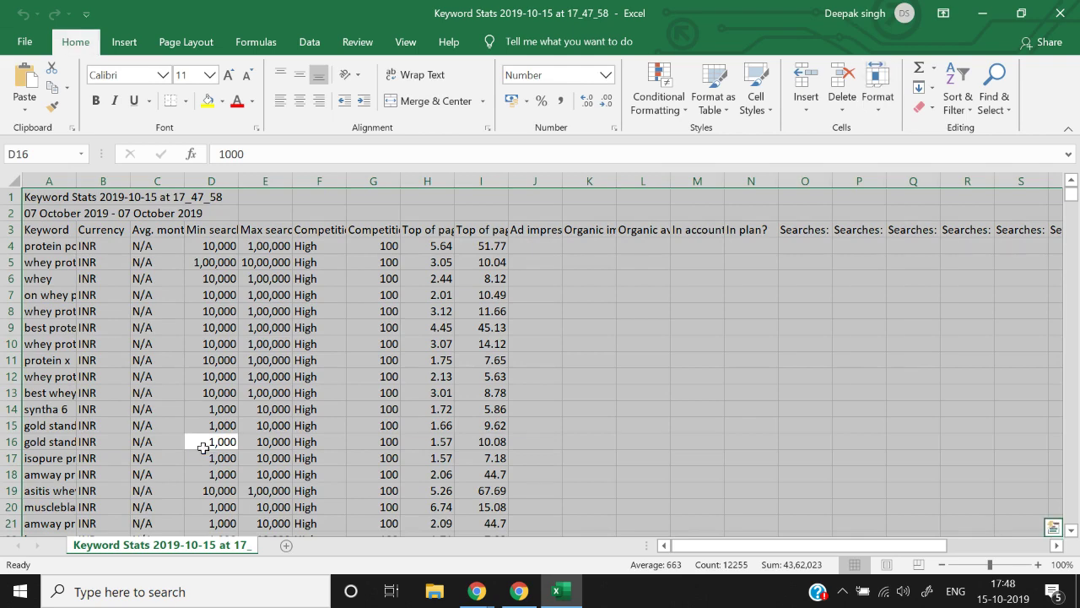
key("Left")
left_click(203, 448)
key("ctrl+Home")
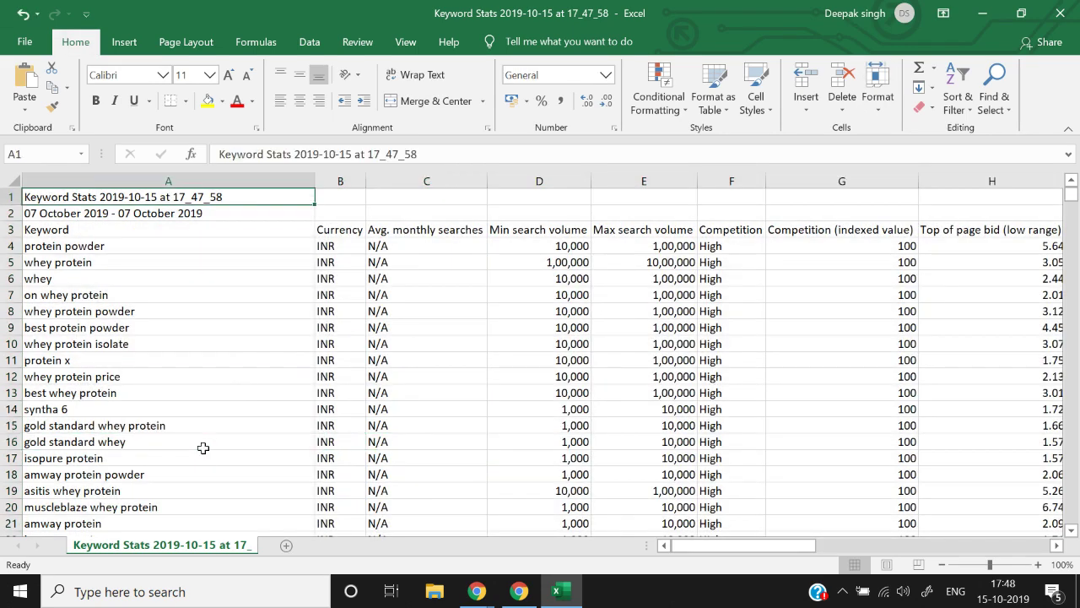
left_click_drag(12, 198, 12, 213)
key("ctrl+minus")
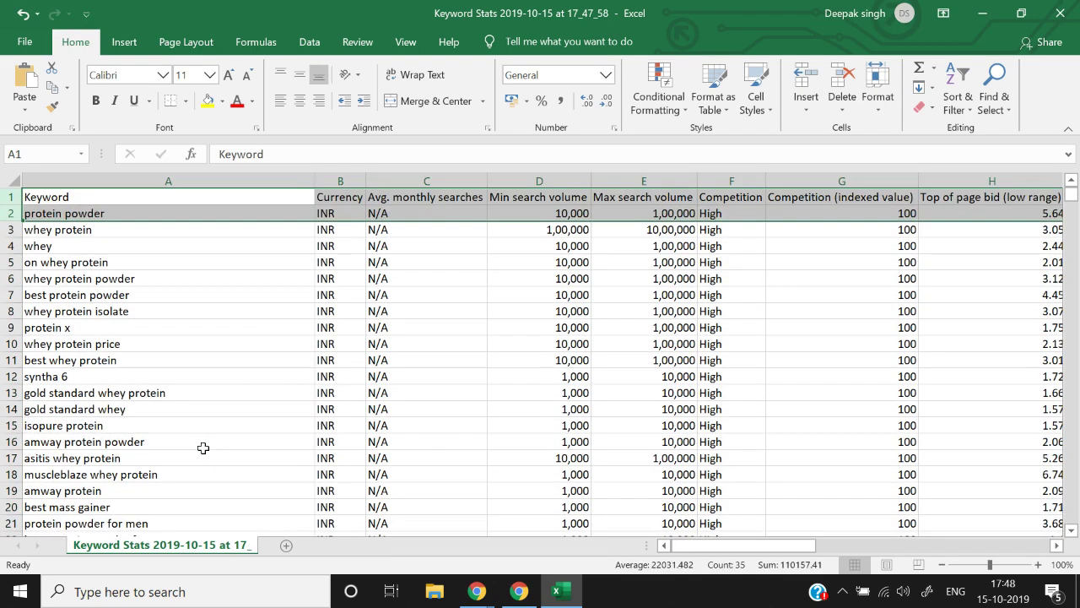
Delete the Currency, Avg. monthly searches, Competition and Competition (indexed value) columns
key("Right")
key("ctrl+space")
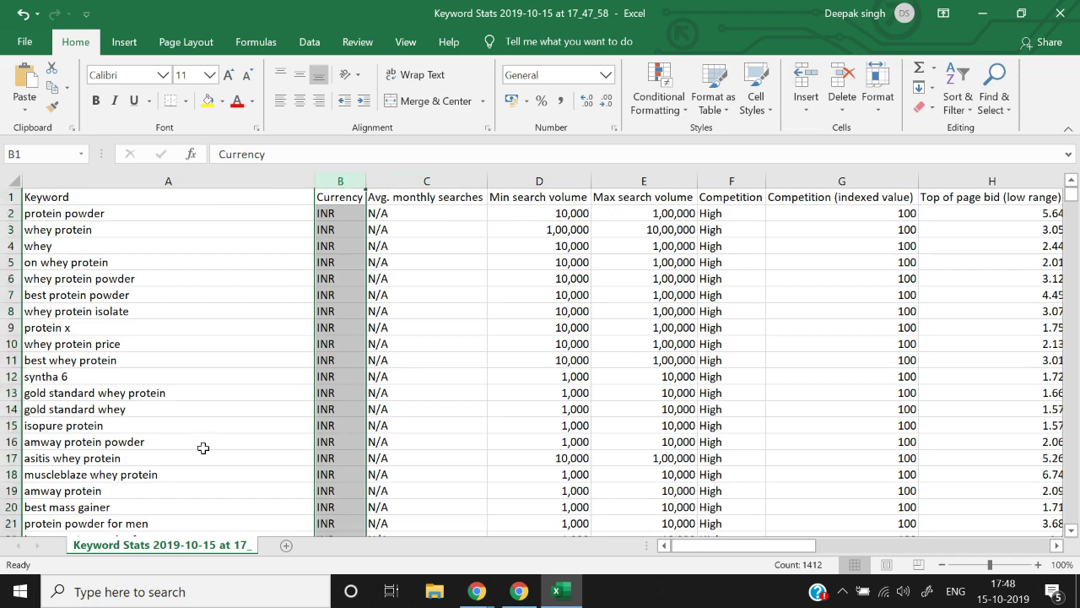
key("ctrl+minus")
key("ctrl+minus")
key("Right")
key("Right")
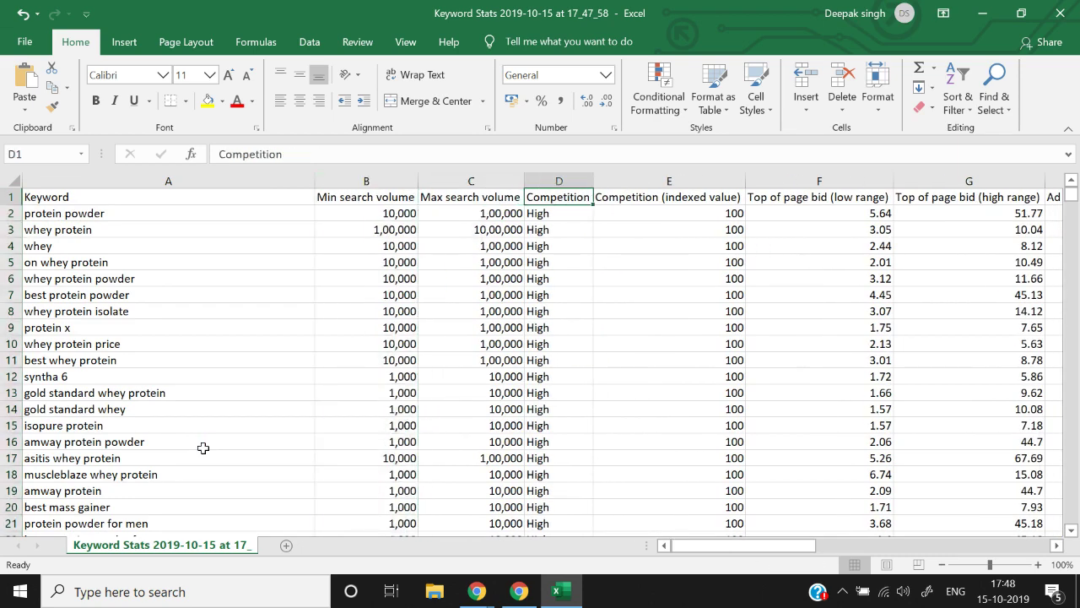
key("ctrl+space")
key("ctrl+minus")
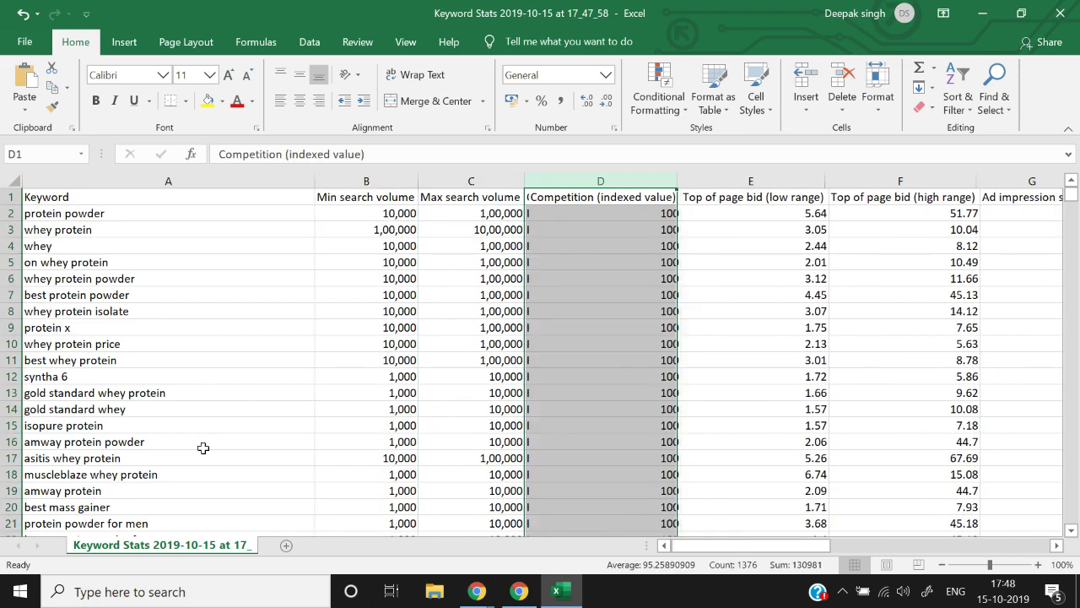
key("ctrl+minus")
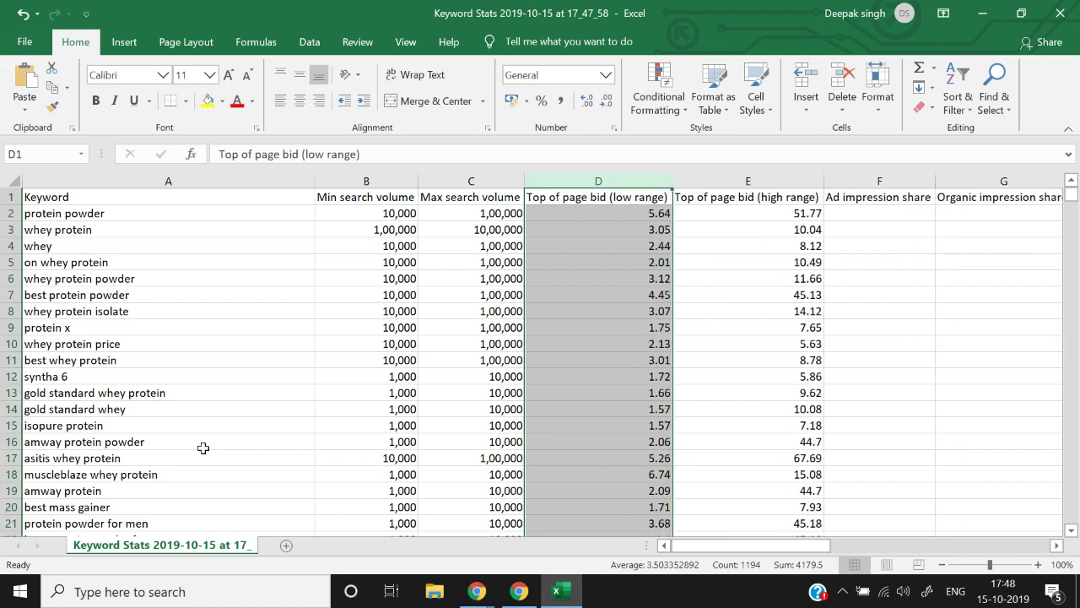
Delete all columns after Top of page bid (high range), from Ad impression share through the last monthly Searches column
key("Right")
key("Right")
key("ctrl+space")
key("ctrl+minus")
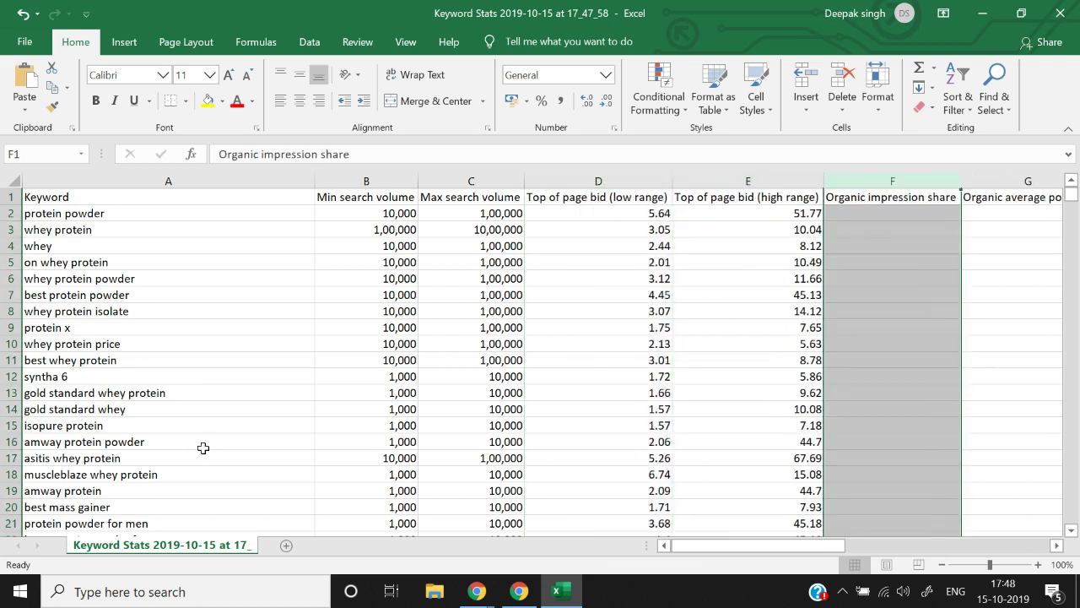
key("ctrl+minus")
key("ctrl+minus")
key("ctrl+minus")
key("ctrl+minus")
key("ctrl+minus")
key("ctrl+minus")
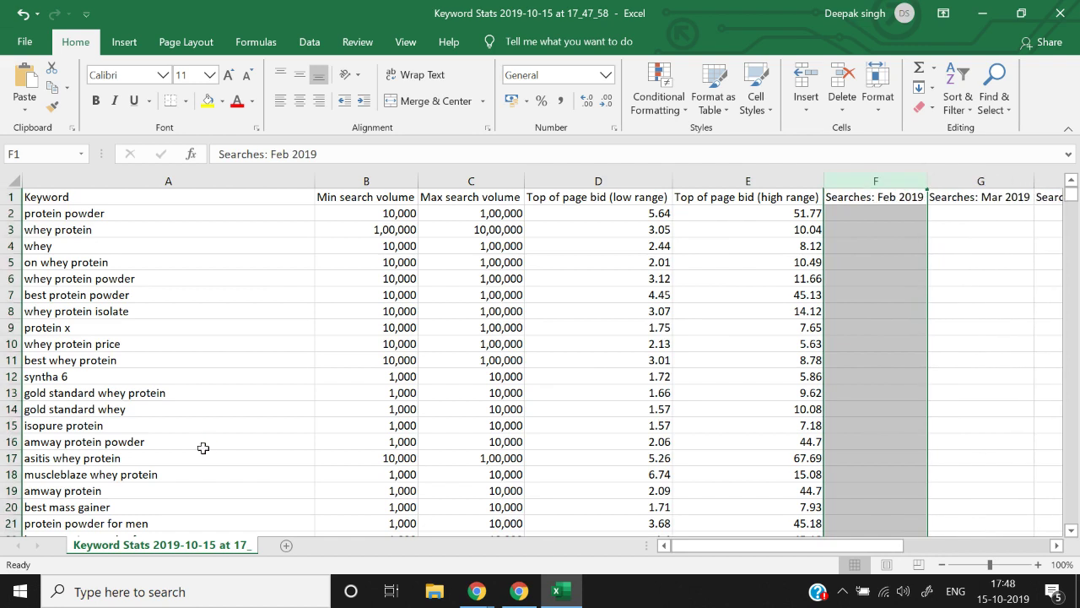
key("ctrl+minus")
key("ctrl+minus")
key("ctrl+minus")
key("ctrl+minus")
key("ctrl+minus")
key("ctrl+minus")
key("ctrl+minus")
key("ctrl+minus")
Copy every keyword in column A below the Keyword header, from "protein powder" through "the best collagen peptides"
key("Left")
key("Left")
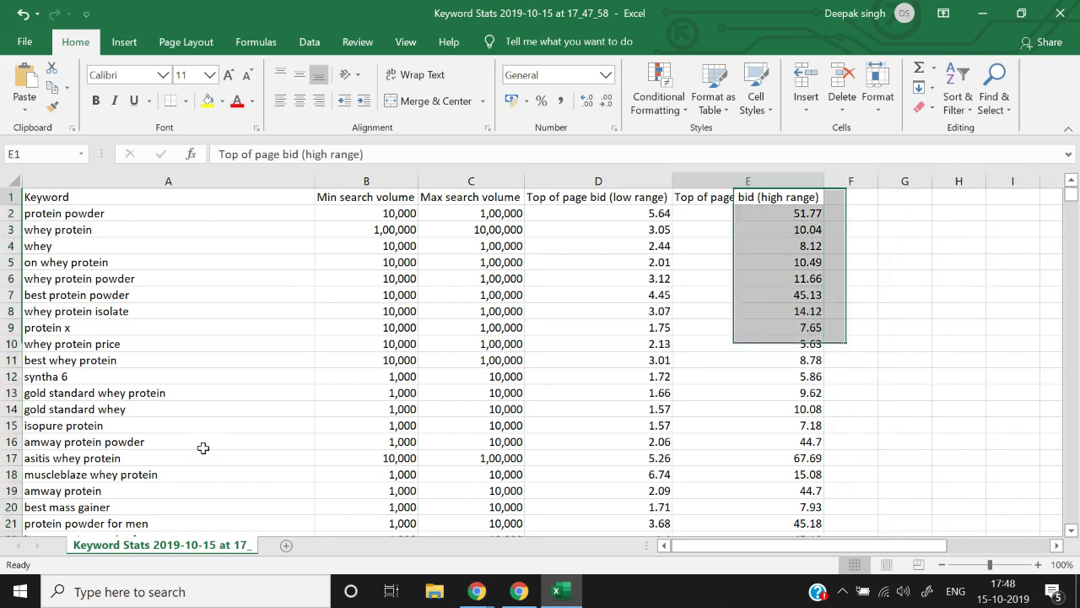
key("Home")
key("Down")
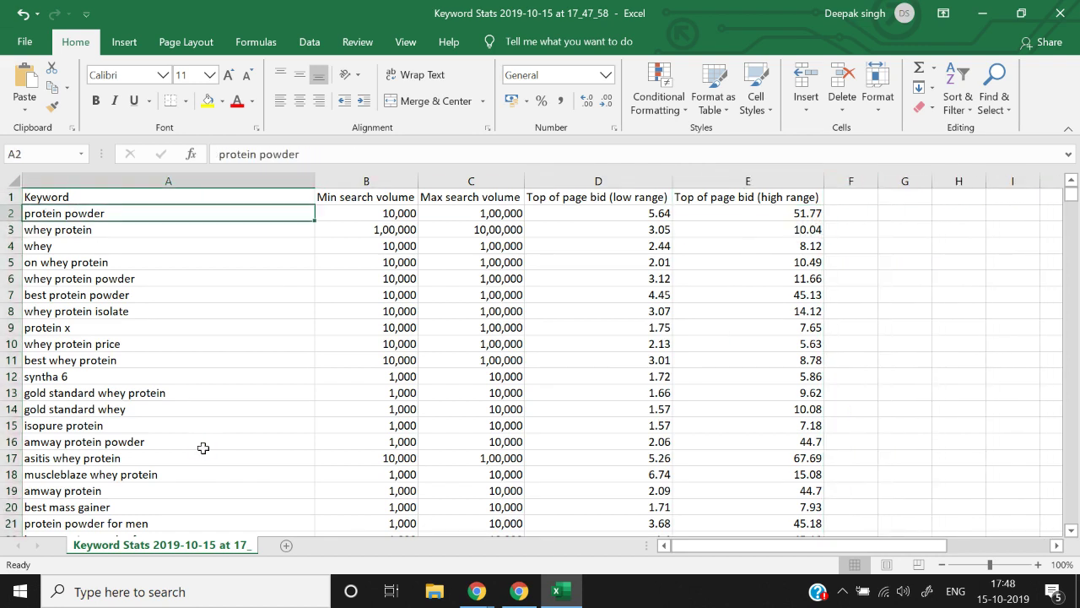
key("ctrl+shift+Down")
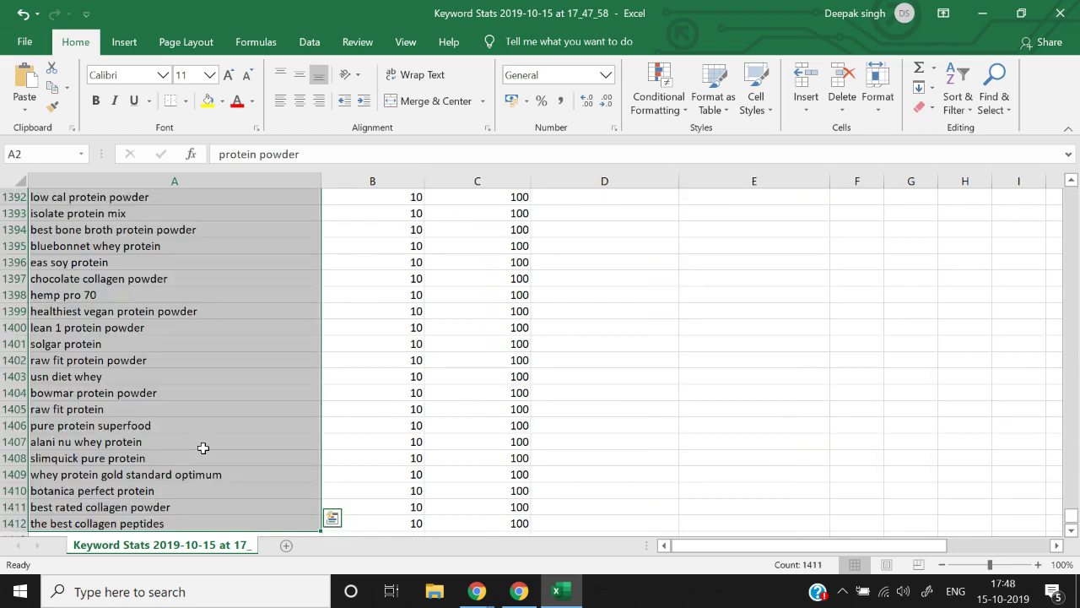
key("ctrl+c")
Switch to the Keywords spreadsheet in Google Sheets and paste the copied keywords as values only at A78, below the existing list
key("alt+Tab")
left_click(407, 7)
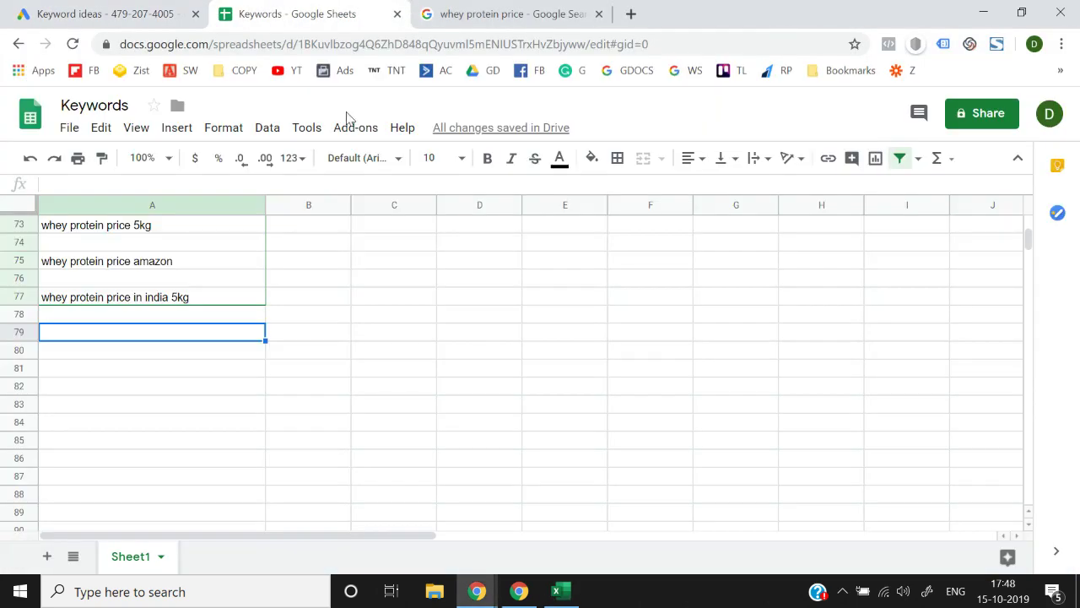
key("Up")
key("alt+e")
key("s")
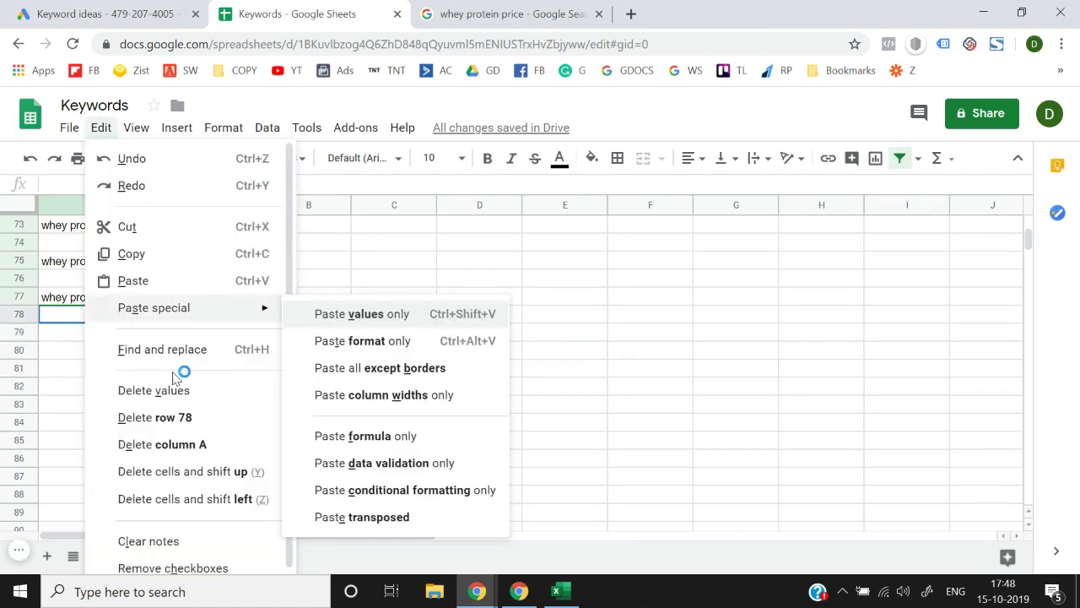
key("v")
key("Right")
Switch back to the Keyword Stats file in Excel and copy the Min search volume and Max search volume headers
key("alt+Tab")
key("Escape")
key("Right")
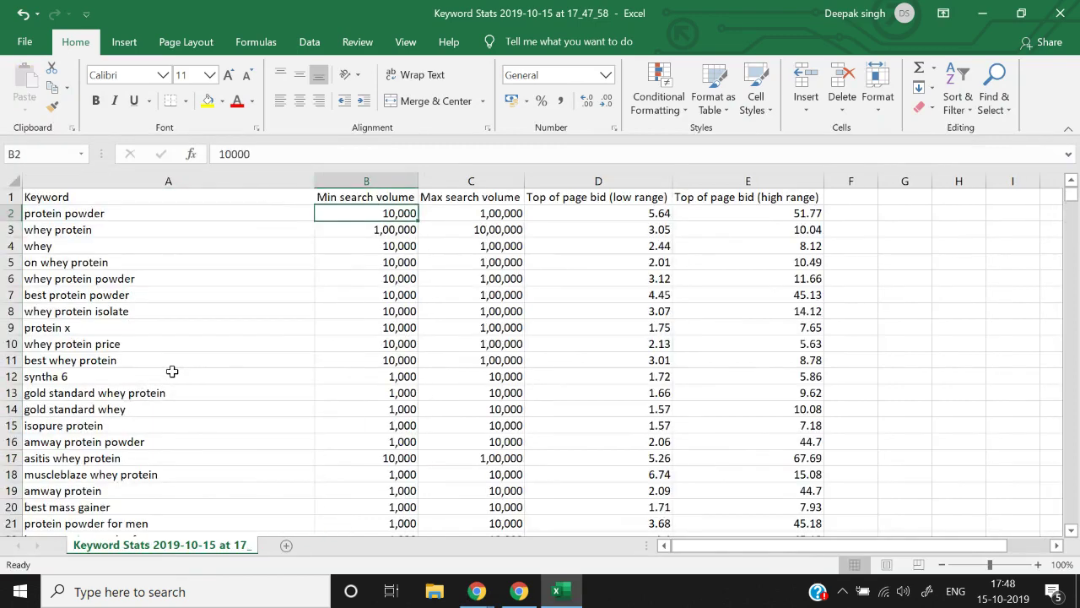
key("Up")
key("Down")
key("alt+Tab")
key("Up")
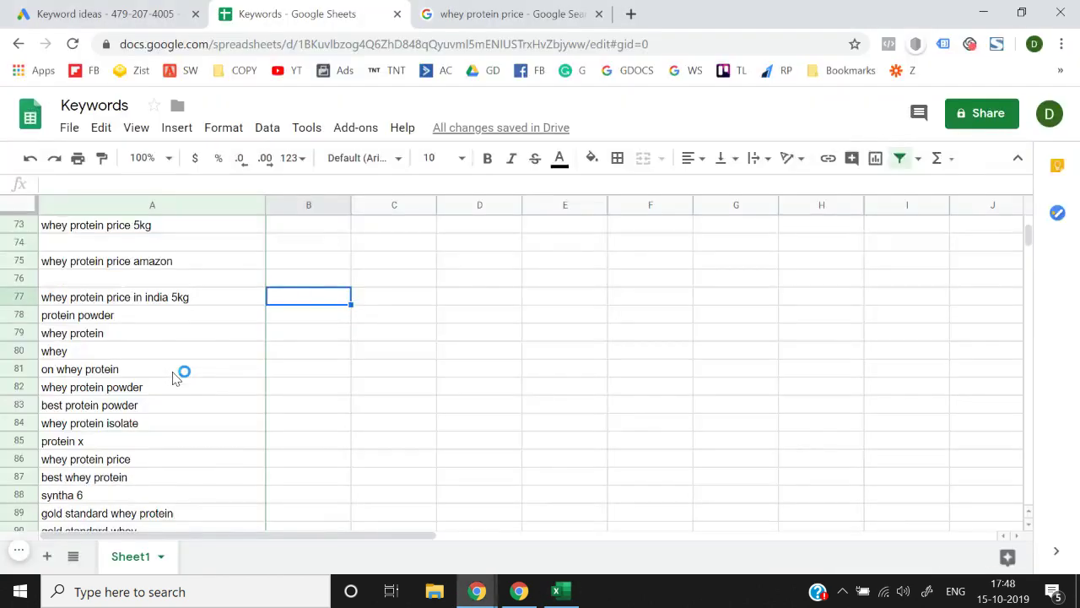
key("ctrl+Up")
key("alt+Tab")
key("Up")
key("shift+Right")
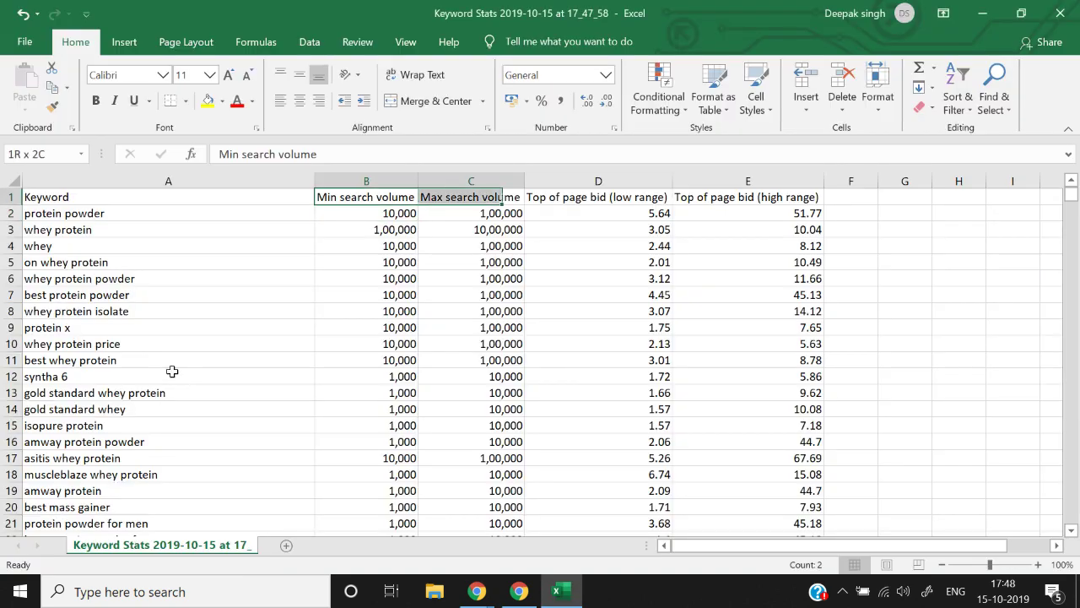
key("ctrl+c")
Paste the Min search volume and Max search volume headers into B1:C1 of the Keywords sheet in Google Sheets
key("alt+Tab")
key("ctrl+v")
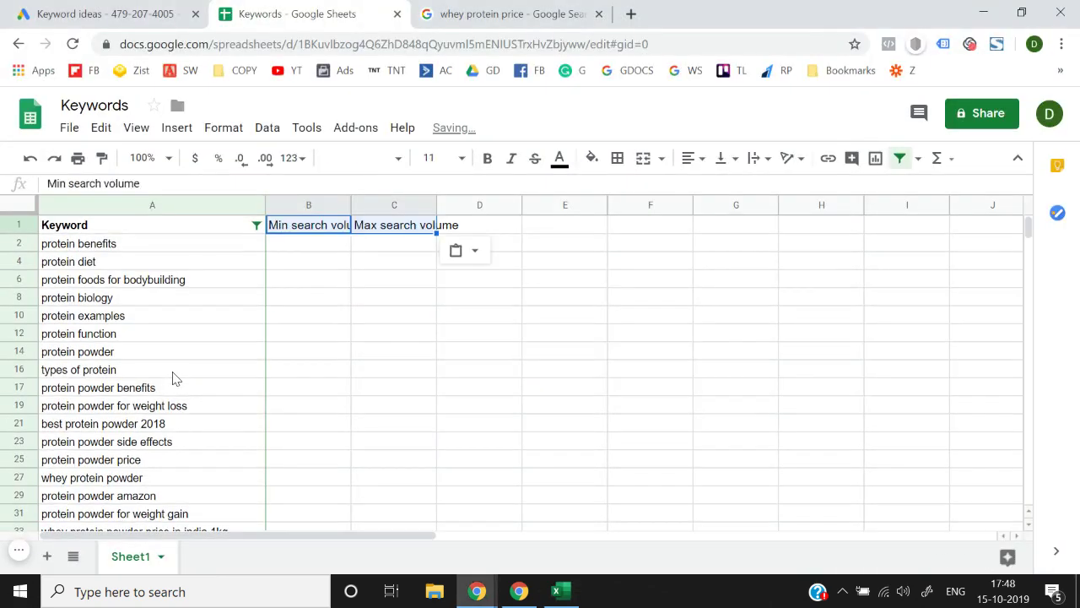
key("Down")
key("Up")
key("Left")
key("Right")
key("Down")
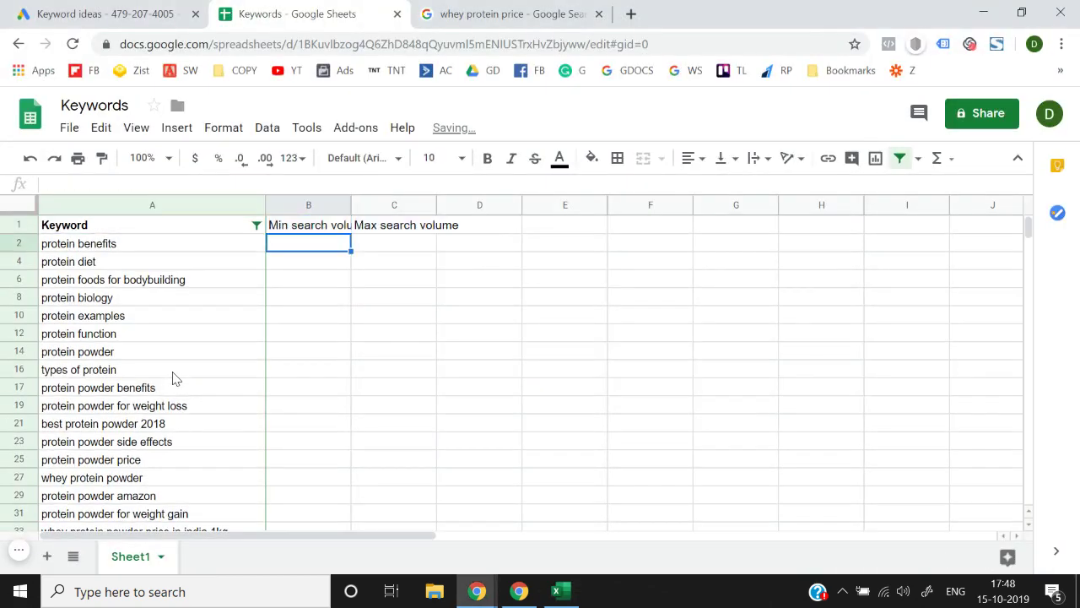
Find the first imported Keyword Planner keyword, "protein powder" in row 78, and select the adjacent cell B78
key("ctrl+Down")
key("Left")
key("Up")
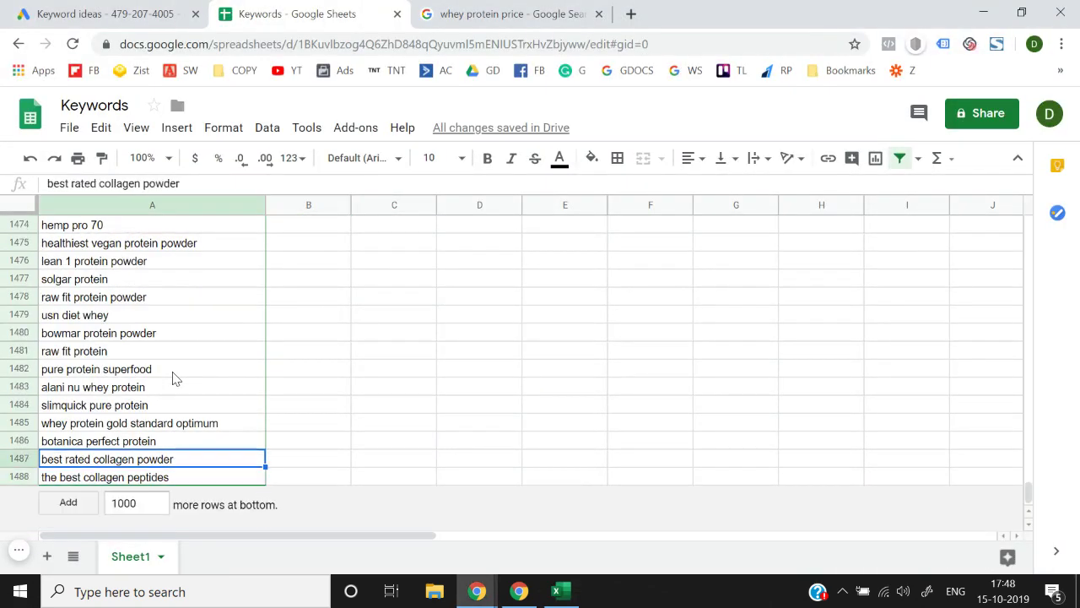
key("Right")
key("ctrl+Up")
key("Down")
key("Down")
key("Down")
key("Down")
key("Down")
key("Down")
key("Down")
key("Down")
key("Down")
key("Down")
key("Down")
key("Down")
key("Down")
key("Down")
key("Down")
key("Down")
key("Down")
key("Down")
key("Down")
key("Down")
key("Down")
key("Down")
key("Down")
key("Down")
key("Down")
key("Down")
key("Down")
key("Down")
key("Down")
key("Down")
key("Down")
key("Down")
key("Down")
key("Down")
key("Down")
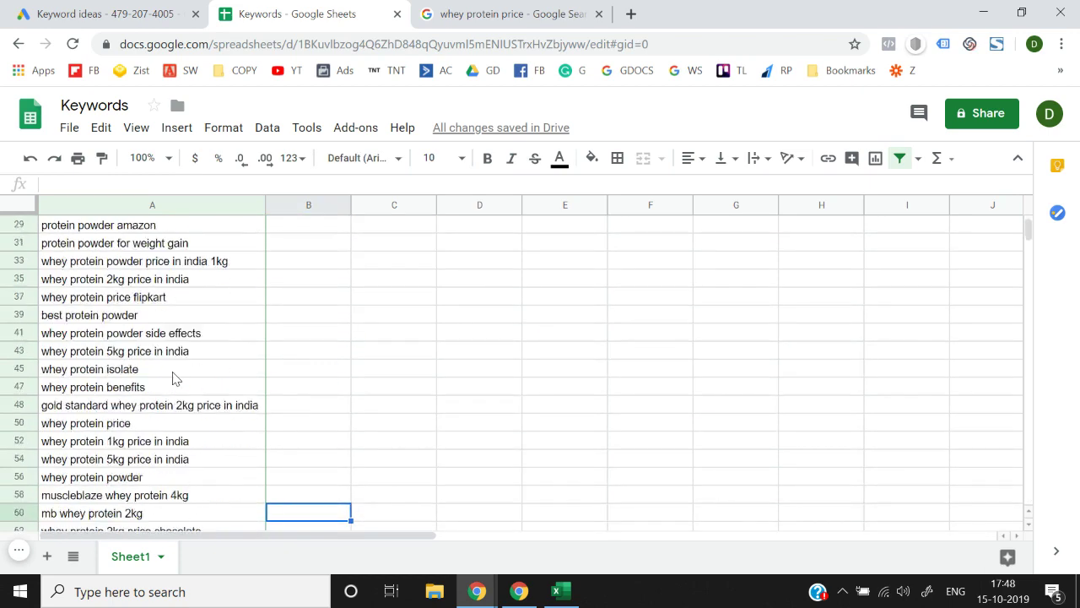
key("Left")
key("Up")
key("Up")
key("Up")
key("Up")
key("Up")
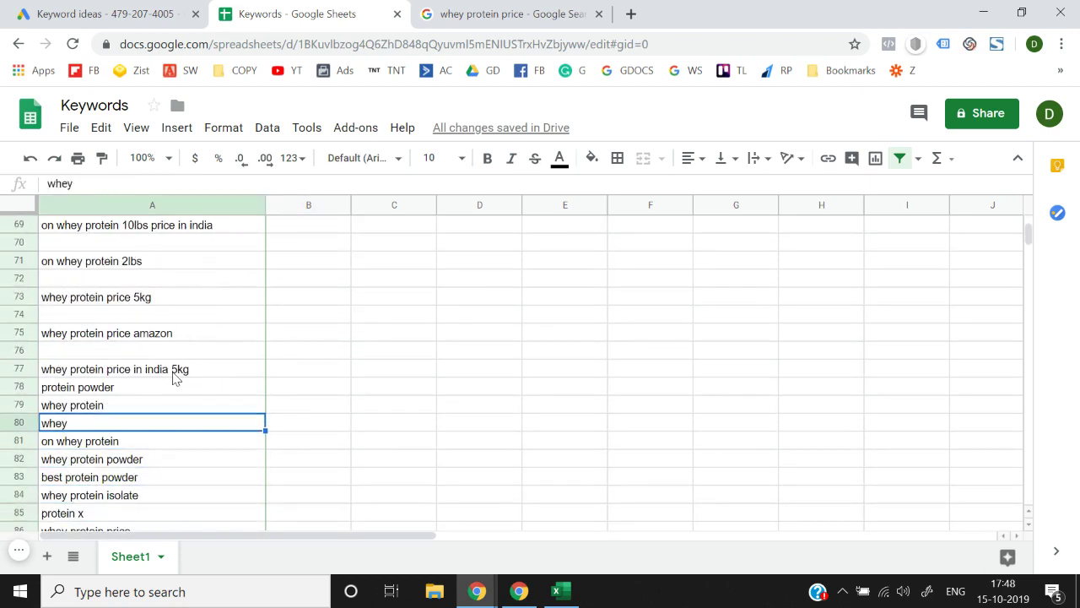
key("Up")
key("Up")
key("Right")
In Excel, copy all minimum and maximum search volume values from B2:C1412, without the headers
key("alt+Tab")
key("Escape")
key("Down")
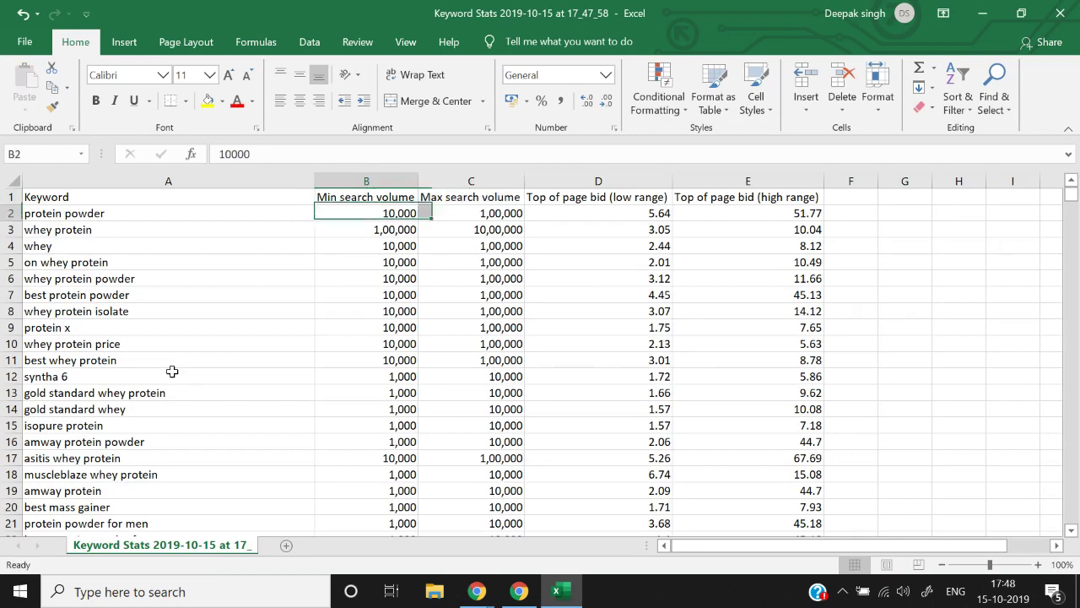
key("shift+Right")
key("ctrl+shift+Down")
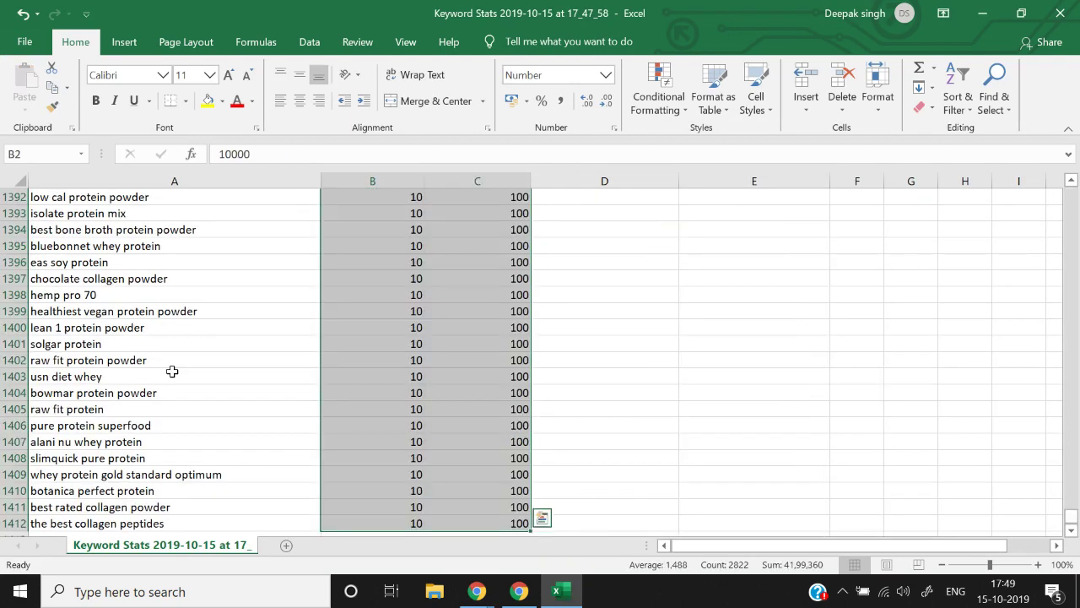
key("ctrl+c")
In Google Sheets, paste the search volumes as values only starting at B78, beside the imported keywords
key("alt+Tab")
key("Left")
key("Right")
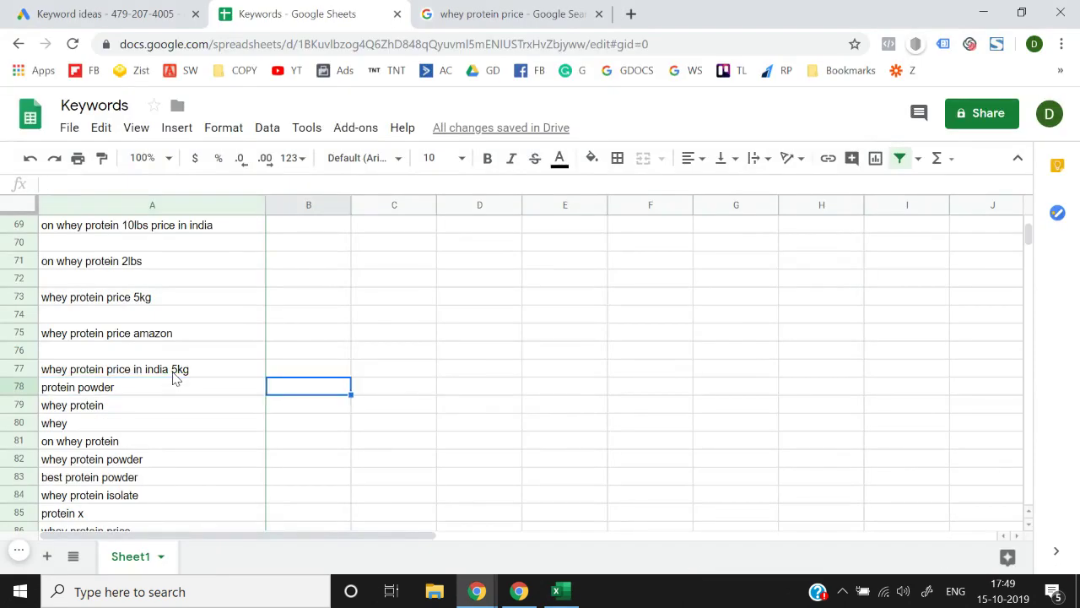
key("alt+e")
key("s")
key("v")
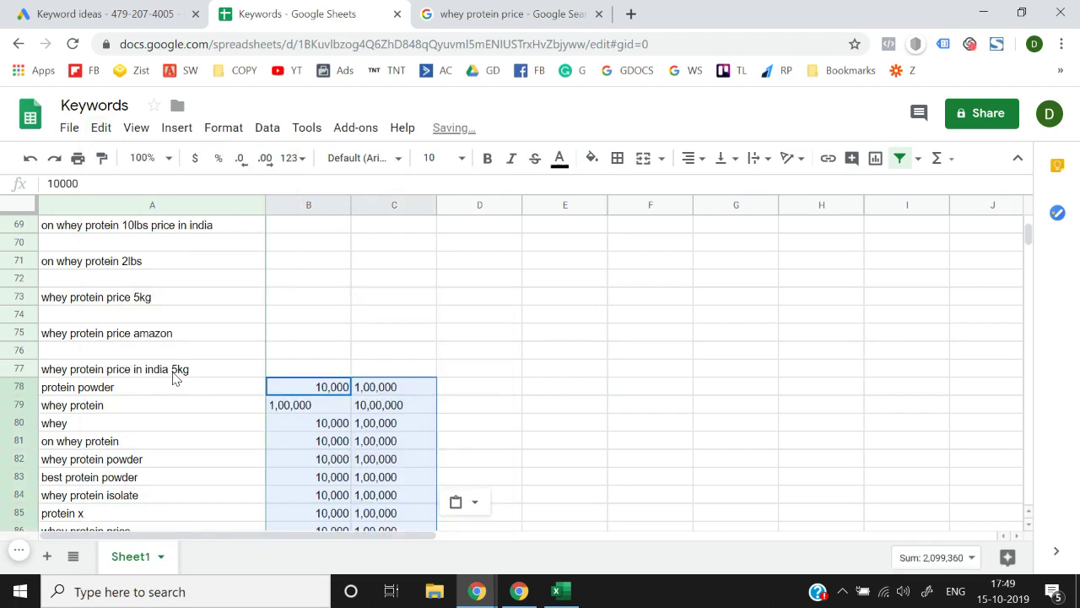
In the Excel Keyword Stats file, copy the Top of page bid (low range) and Top of page bid (high range) headers
key("Right")
key("Left")
key("Right")
key("Right")
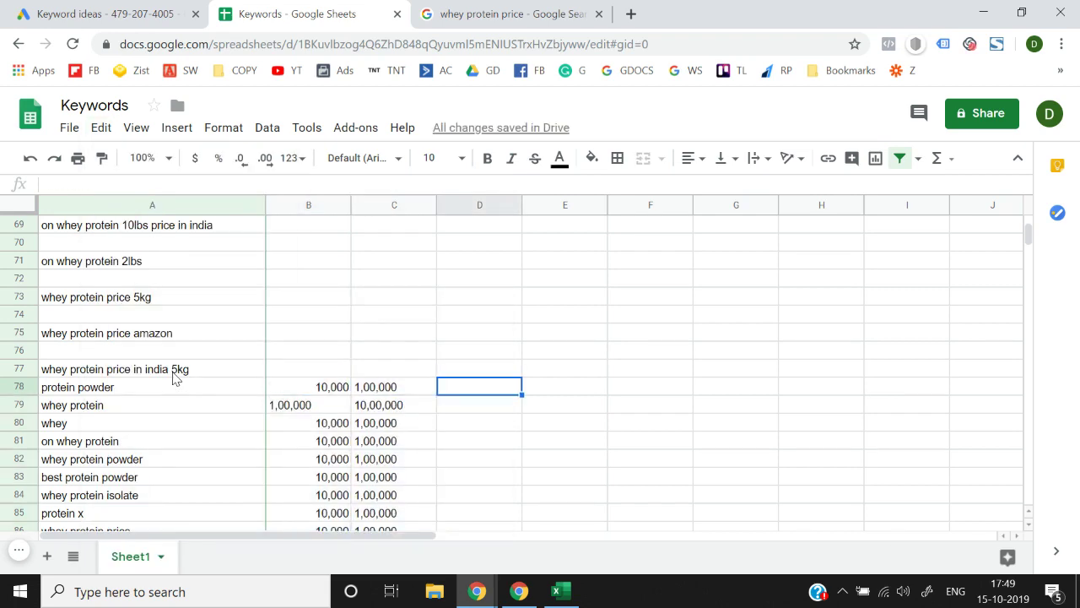
key("ctrl+Up")
key("alt+Tab")
key("ctrl+Up")
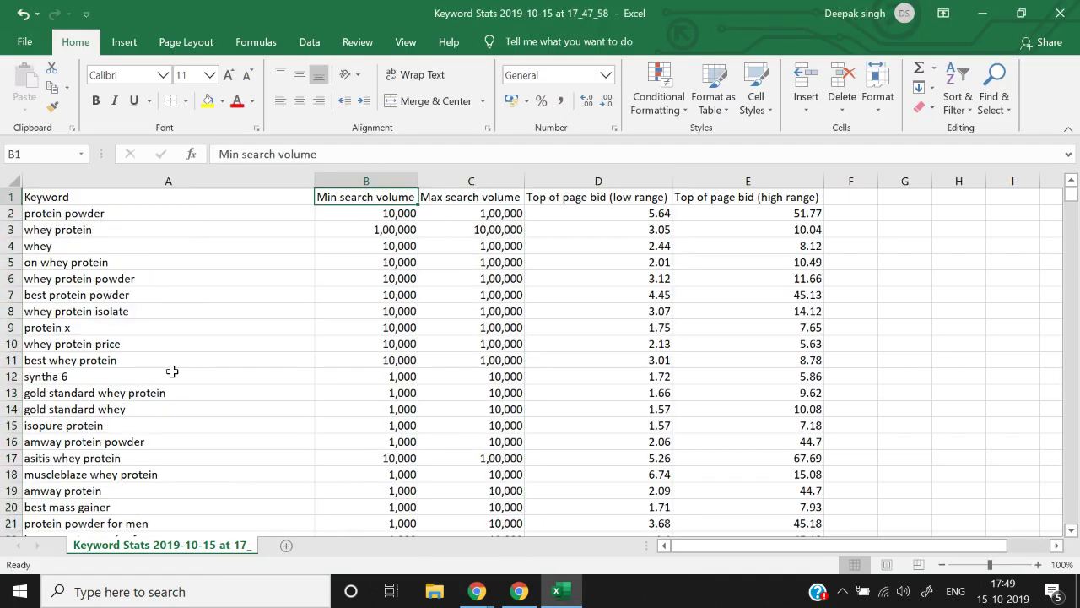
key("Right")
key("Right")
key("shift+Right")
key("ctrl+c")
In Google Sheets, paste the two Top of page bid headers as values only into D1:E1
key("alt+Tab")
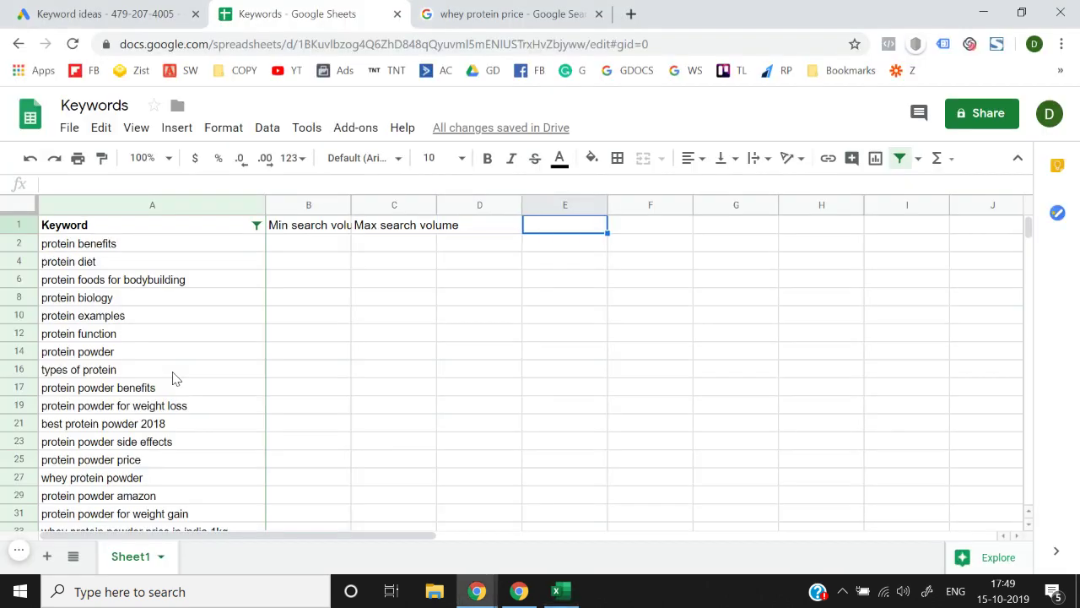
key("Left")
key("alt+e")
key("s")
key("v")
In Excel, copy the low and high top of page bid values from D2:E347, without the headers
key("alt+Tab")
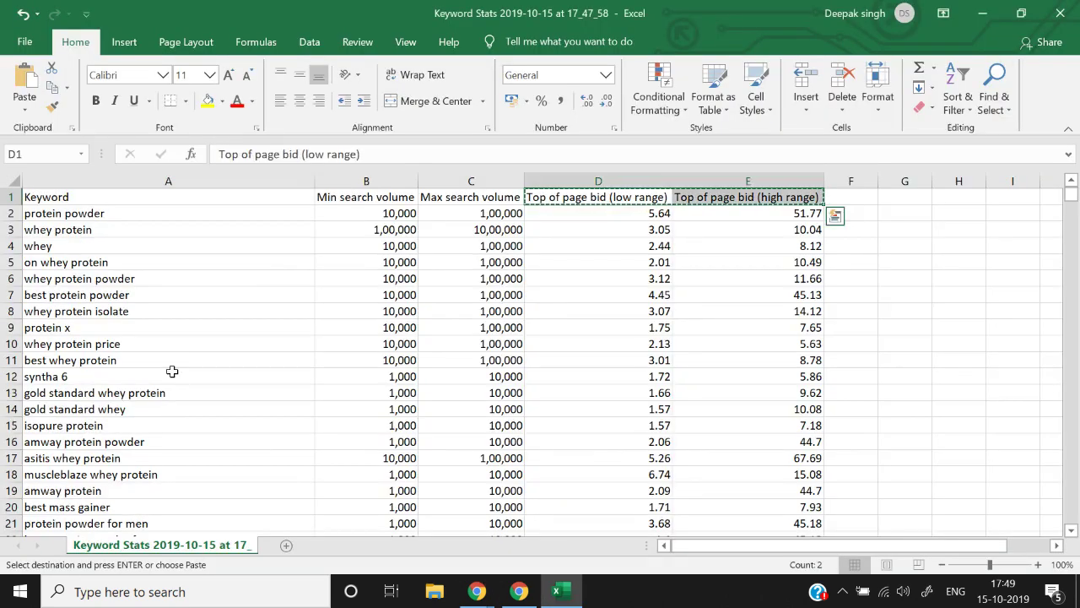
key("Down")
key("shift+Right")
key("ctrl+shift+Down")
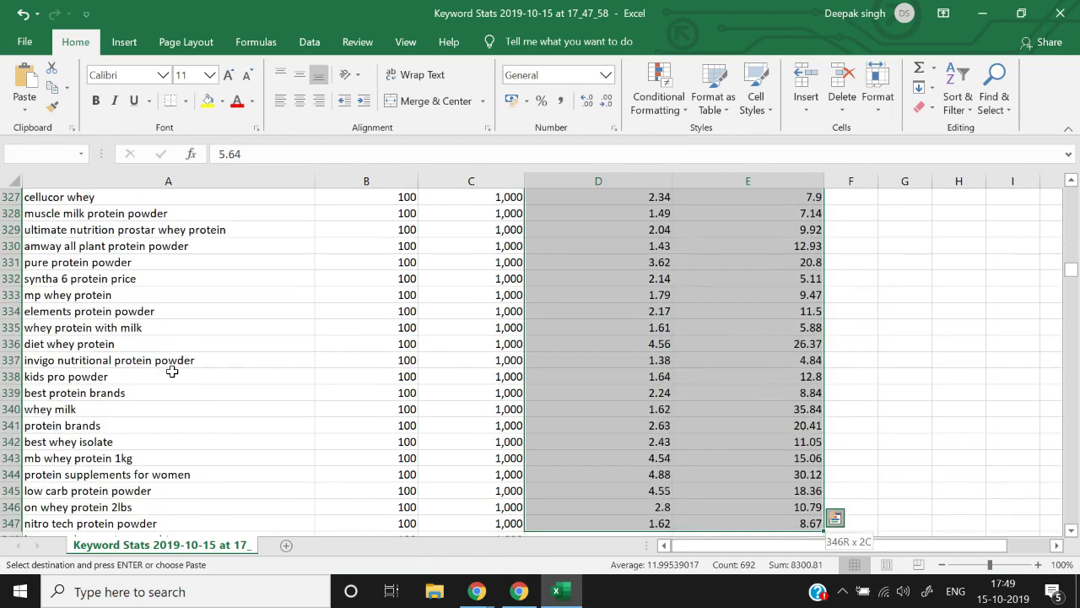
key("ctrl+q")
key("Escape")
key("ctrl+c")
In Google Sheets, paste the top of page bid values as values only starting at D78, beside the search volumes
key("alt+Tab")
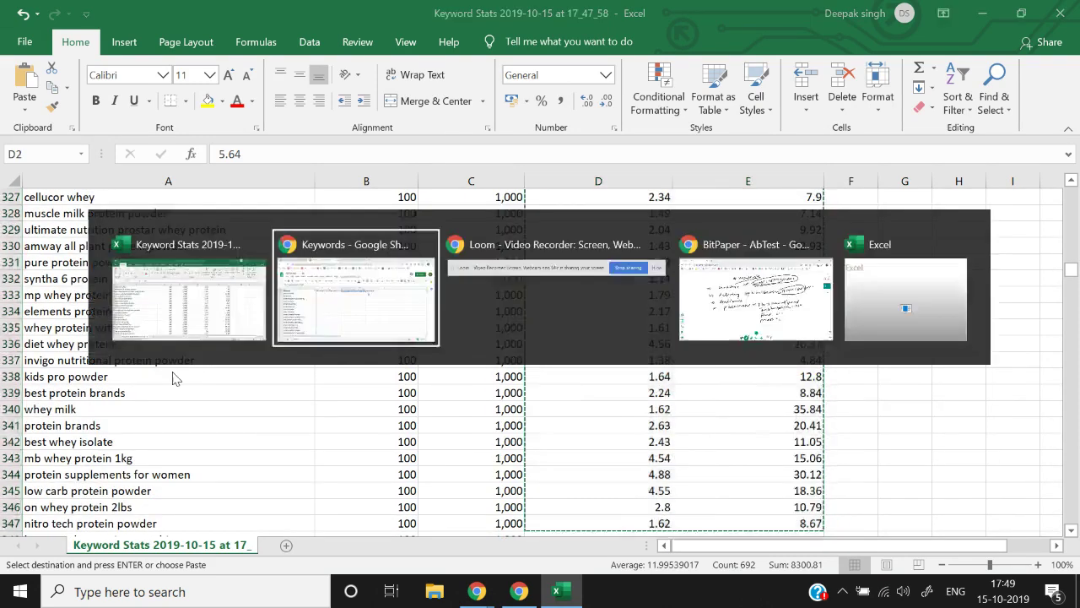
key("Down")
key("Down")
key("Left")
key("Left")
key("ctrl+Down")
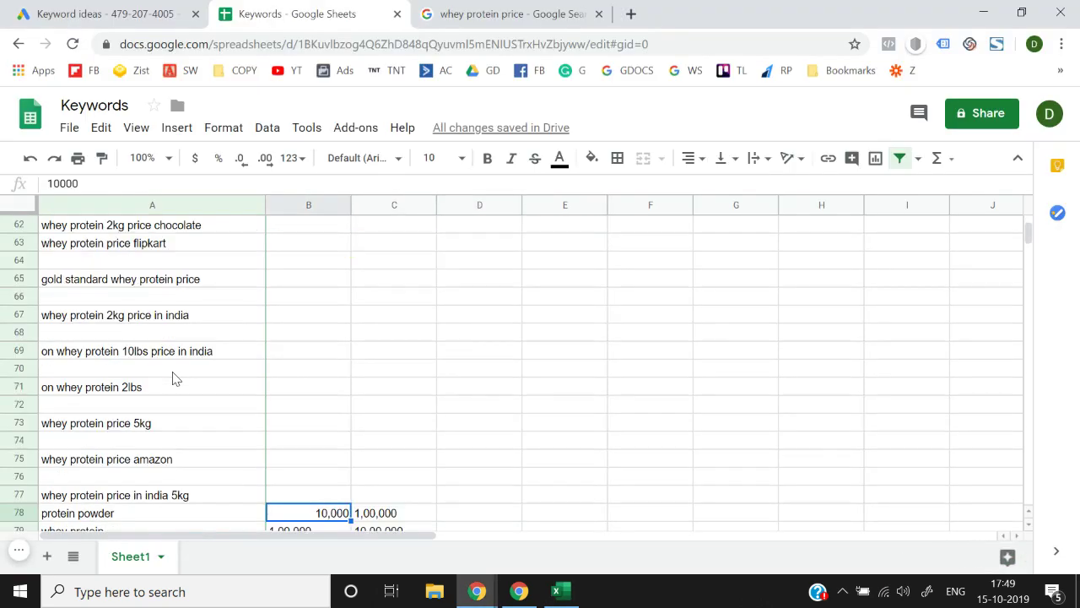
key("Right")
key("Right")
key("alt+e")
key("s")
key("v")
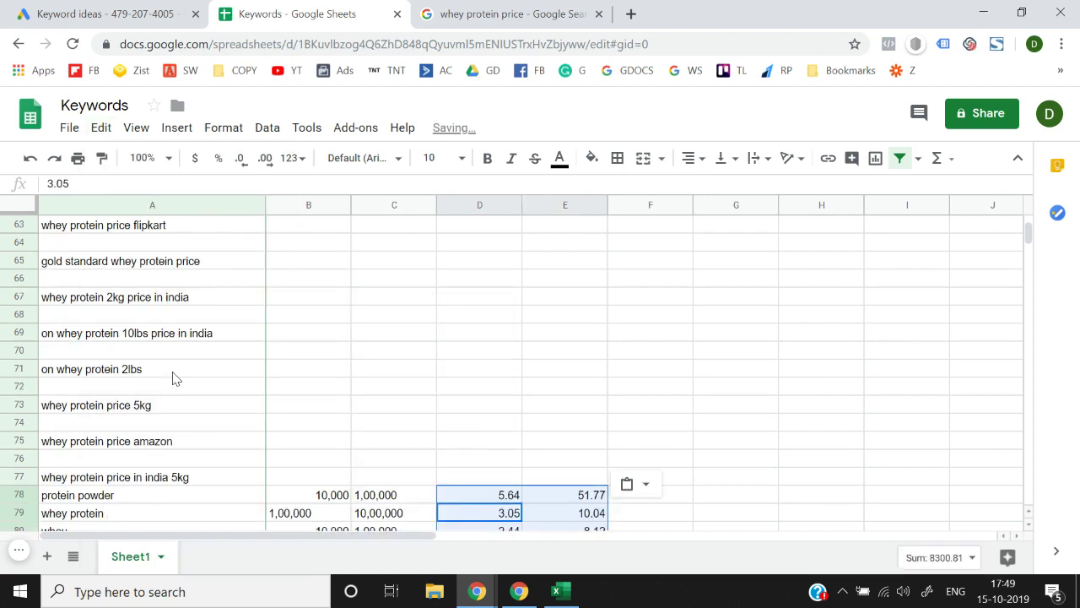
Turn off the existing filter on the Keyword column
key("Left")
key("Left")
key("Left")
key("Up")
key("Up")
key("Up")
key("Up")
key("Up")
key("Up")
key("Up")
key("Up")
key("Up")
key("Up")
key("Up")
key("Up")
key("Up")
key("Up")
key("Up")
key("Up")
key("ctrl+Home")
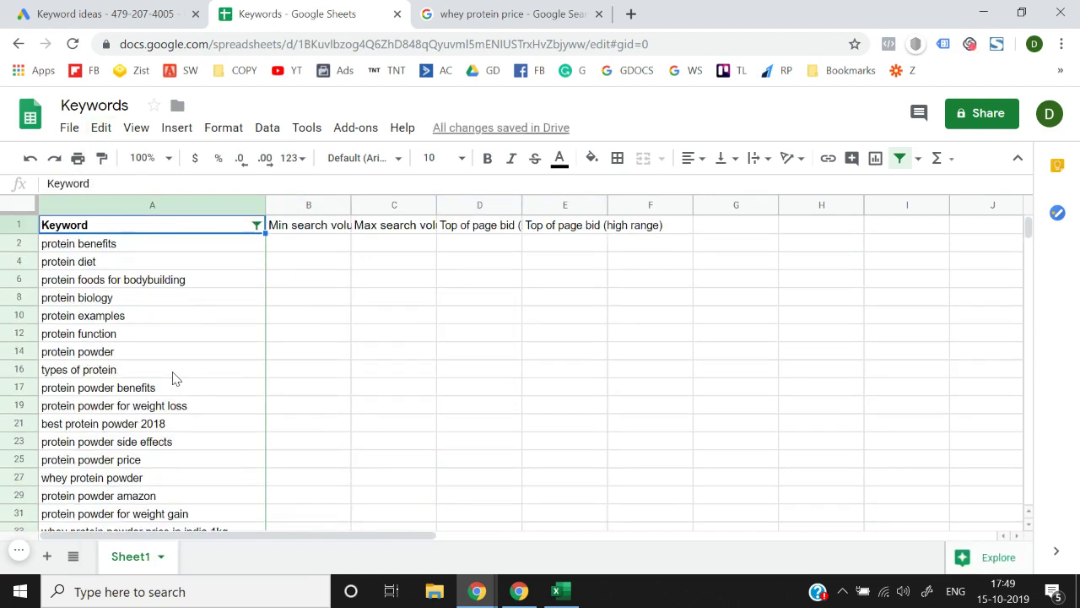
key("Down")
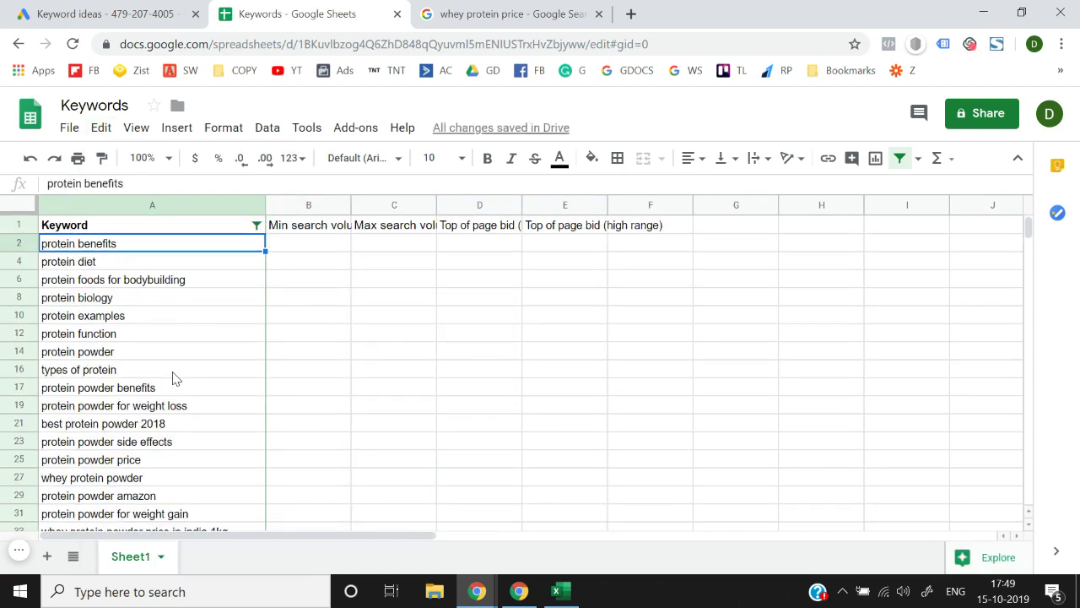
left_click(257, 225)
left_click(379, 359)
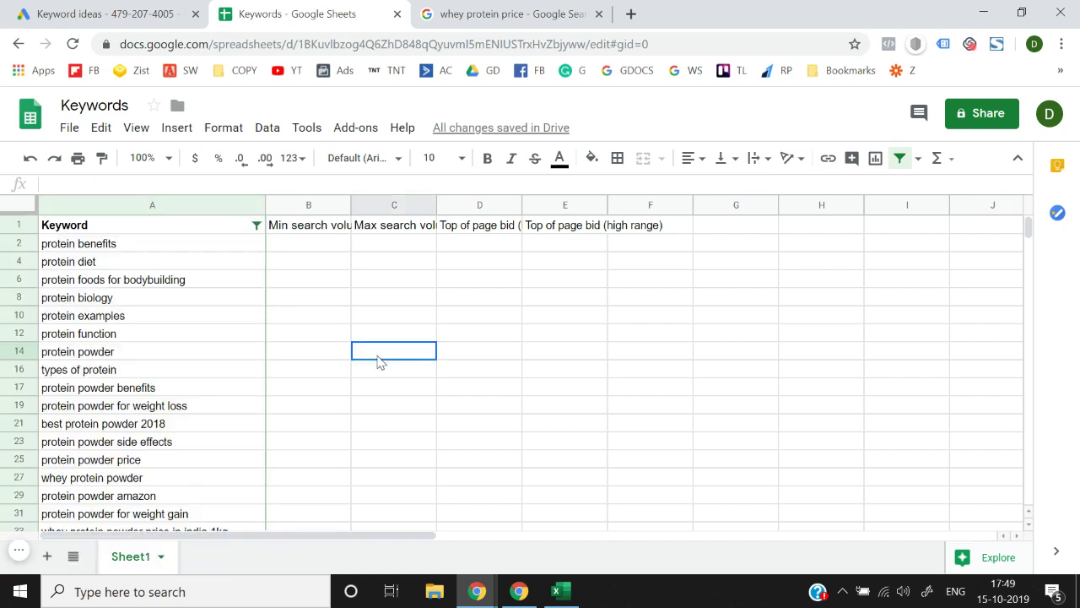
left_click(195, 231)
left_click(268, 128)
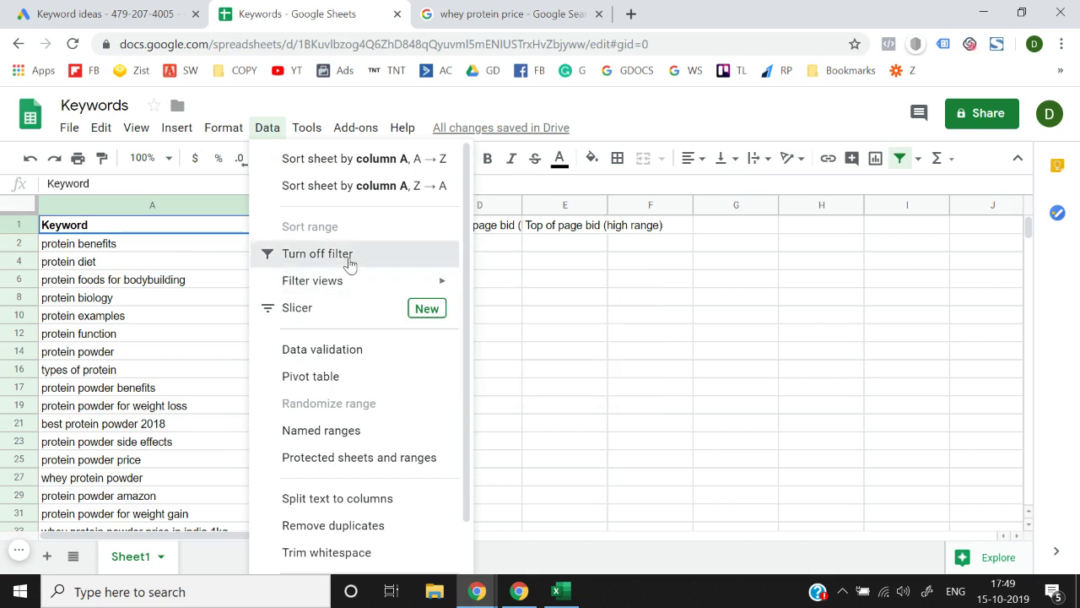
left_click(350, 257)
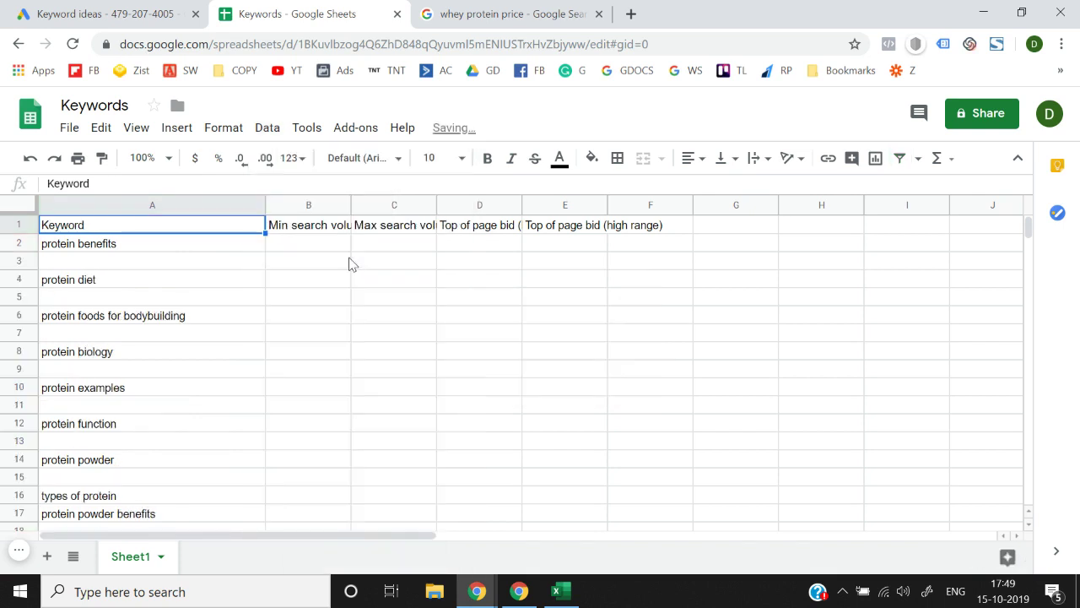
Create a filter over the whole keyword table, A1:E1488, covering the search volume and top of page bid columns
key("shift+Right")
key("shift+Right")
key("shift+Right")
key("shift+Right")
key("shift+Down")
key("shift+Down")
key("shift+Down")
key("shift+Down")
key("shift+Down")
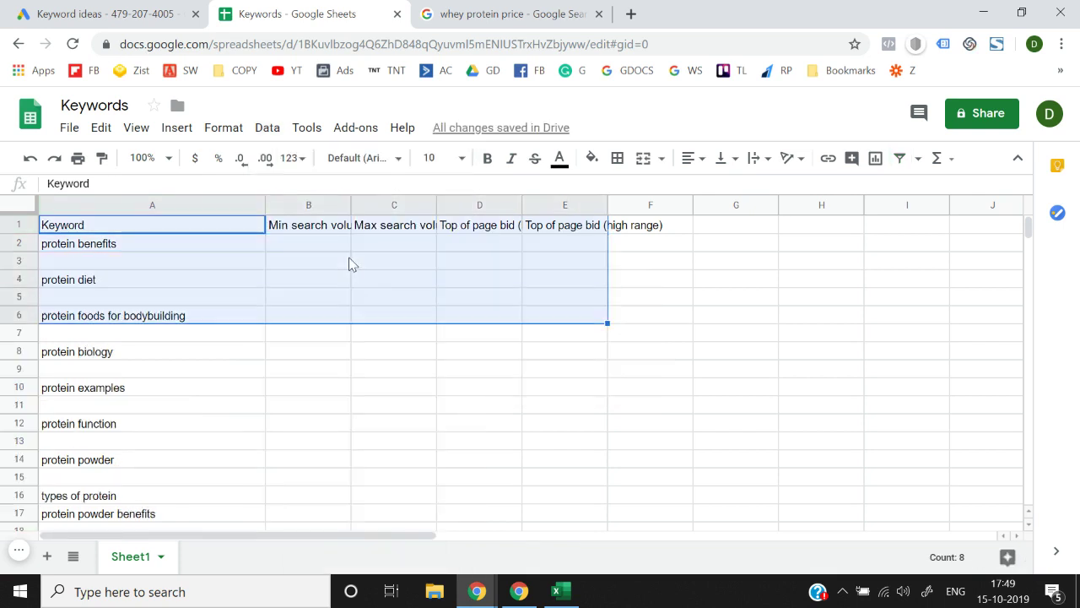
key("ctrl+shift+Down")
key("ctrl+shift+Down")
key("ctrl+shift+Down")
key("ctrl+shift+Down")
key("ctrl+shift+Down")
key("ctrl+shift+Down")
key("ctrl+shift+Down")
key("ctrl+shift+Down")
key("ctrl+shift+Down")
key("ctrl+shift+Down")
key("ctrl+shift+Down")
key("ctrl+shift+Down")
key("ctrl+shift+Down")
key("ctrl+shift+Down")
key("ctrl+shift+Down")
key("ctrl+shift+Down")
key("ctrl+shift+Down")
key("ctrl+shift+Down")
key("ctrl+shift+Down")
key("ctrl+shift+Down")
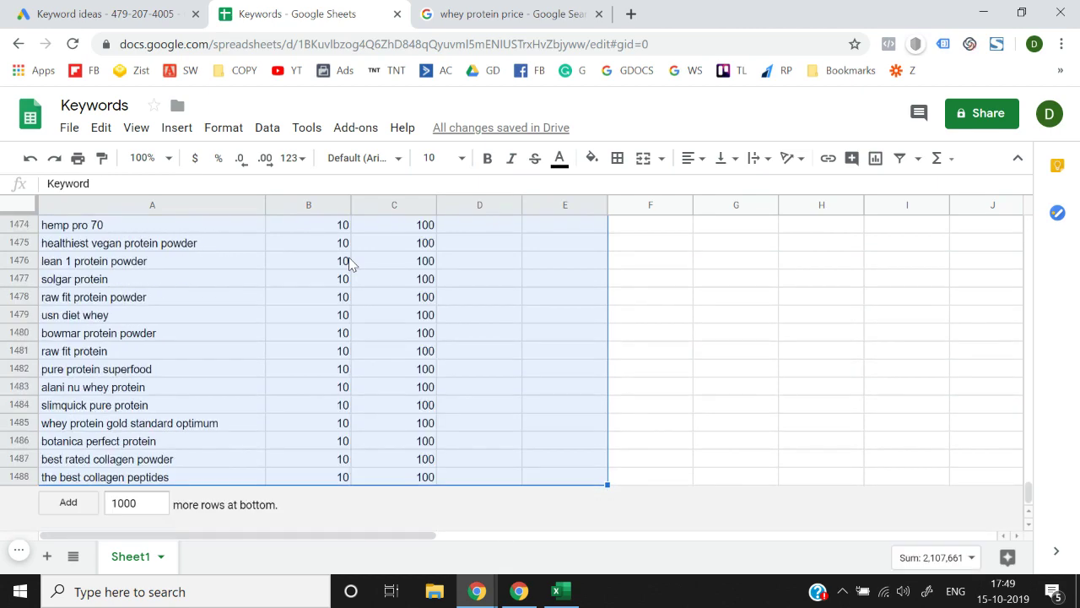
left_click(267, 128)
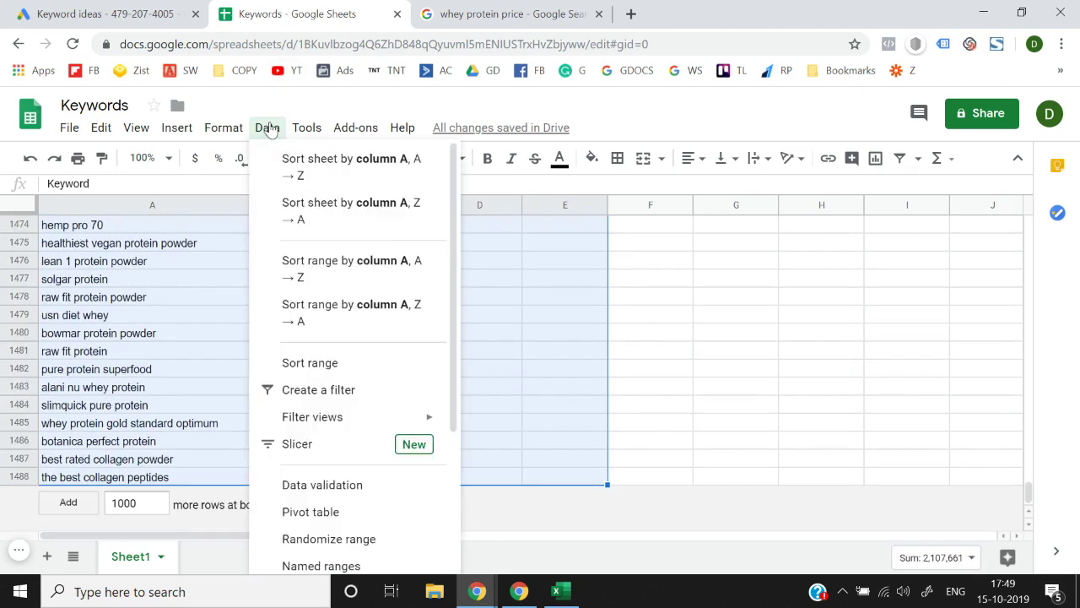
left_click(322, 389)
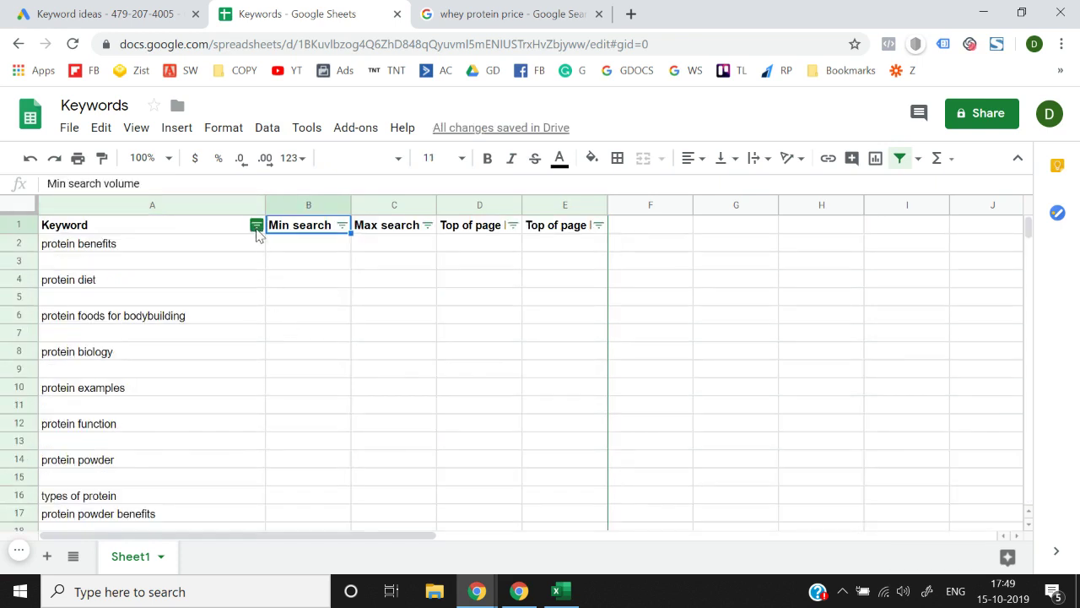
Filter the Keyword column by values to exclude (Blanks)
left_click(257, 226)
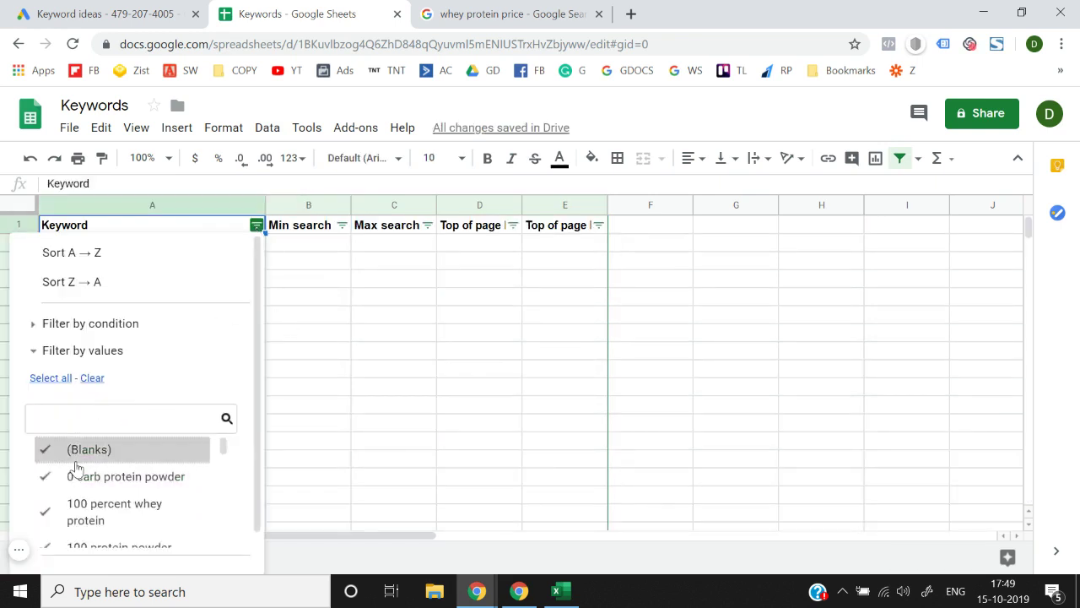
scroll(228, 507, "down", 3)
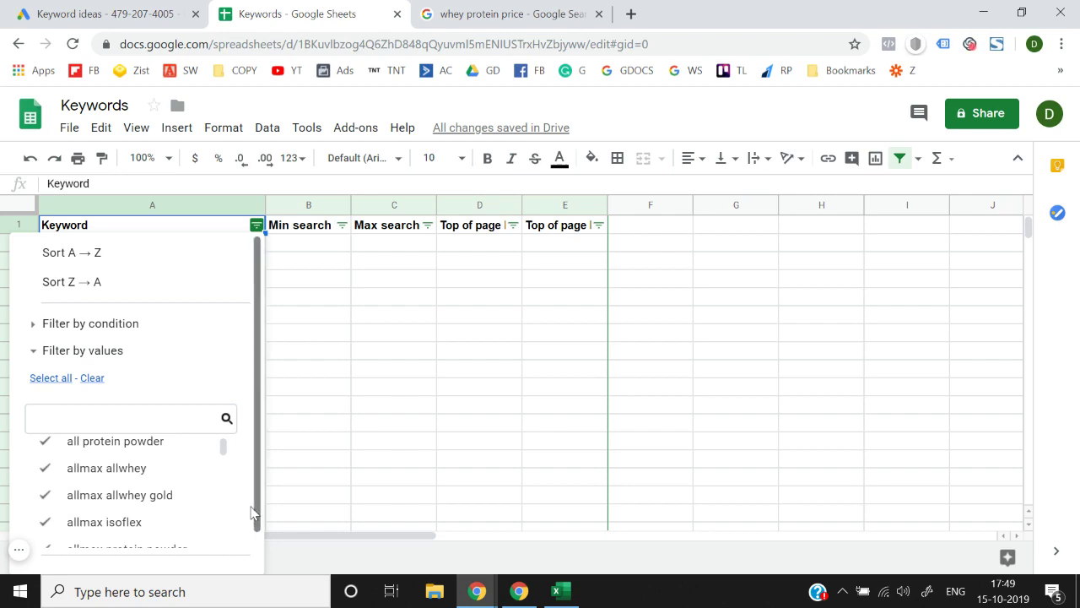
scroll(231, 507, "down", 1)
left_click(223, 553)
Review the filtered keyword list from its last rows upward, checking the keywords against their minimum and maximum search volumes
key("Down")
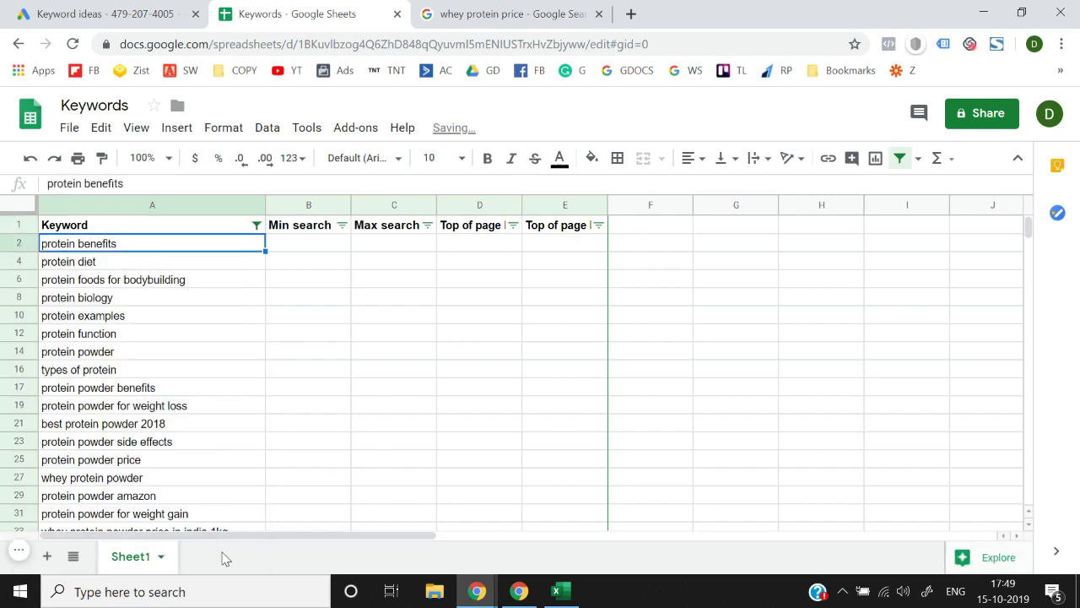
key("ctrl+Down")
key("Right")
key("Up")
key("Up")
key("Up")
key("Up")
key("Up")
key("Up")
key("Up")
key("Up")
key("Up")
key("Up")
key("Up")
key("Up")
key("Up")
key("Up")
key("Up")
key("Up")
key("Up")
key("Up")
key("Up")
key("Up")
key("Up")
key("Up")
key("Up")
key("Up")
key("Up")
key("Up")
key("Up")
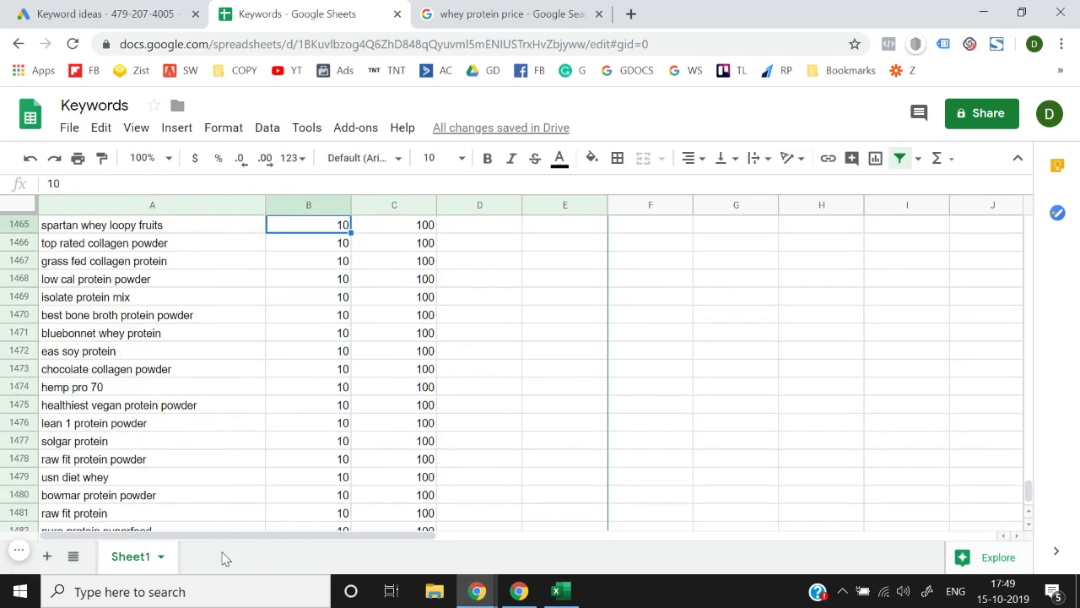
key("Up")
key("Up")
key("Up")
key("Up")
key("Up")
key("Up")
key("Up")
key("Up")
key("Up")
key("Up")
key("Up")
key("Up")
key("Up")
key("Up")
key("Up")
key("Up")
key("Up")
key("Up")
key("Up")
key("Up")
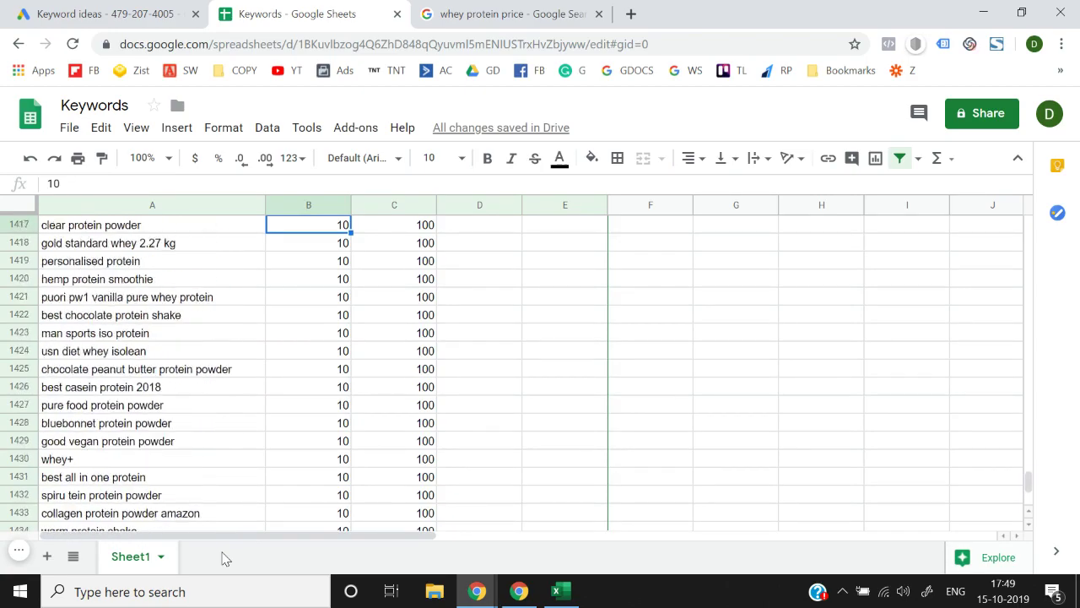
key("Up")
key("Up")
key("Up")
key("Up")
key("Up")
key("Up")
key("Up")
key("Up")
key("Up")
key("Up")
key("Up")
key("Up")
key("Up")
key("Up")
key("Up")
key("Up")
key("Up")
key("Up")
key("Up")
key("Up")
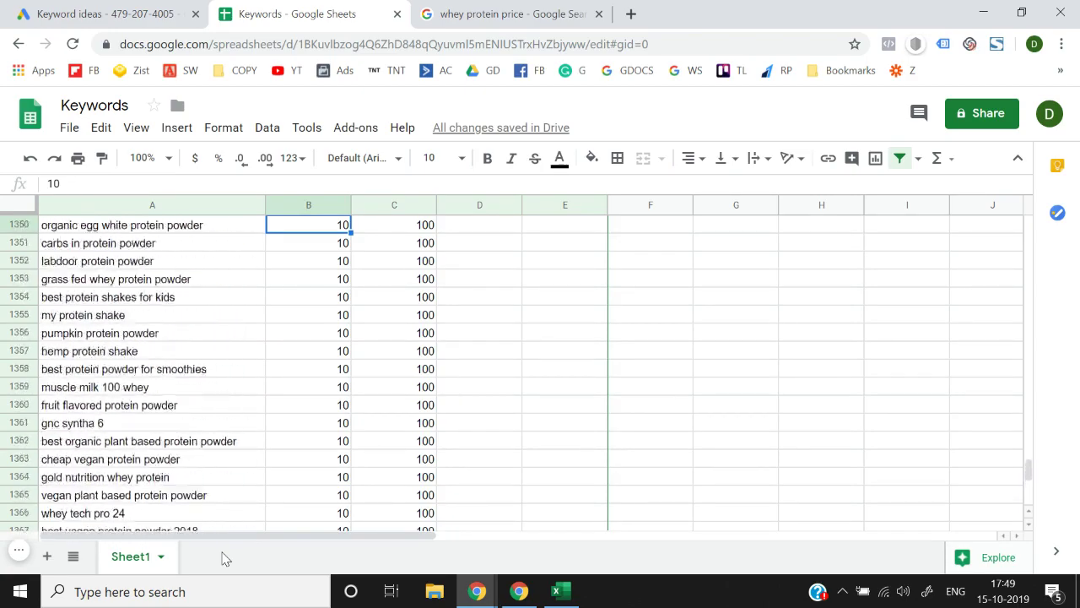
key("Up")
key("Up")
key("Up")
key("Up")
key("Up")
key("Up")
key("Up")
key("Up")
key("Up")
key("Up")
key("Up")
key("Up")
key("Up")
key("Up")
key("Up")
key("Up")
key("Up")
key("Up")
key("Up")
key("Up")
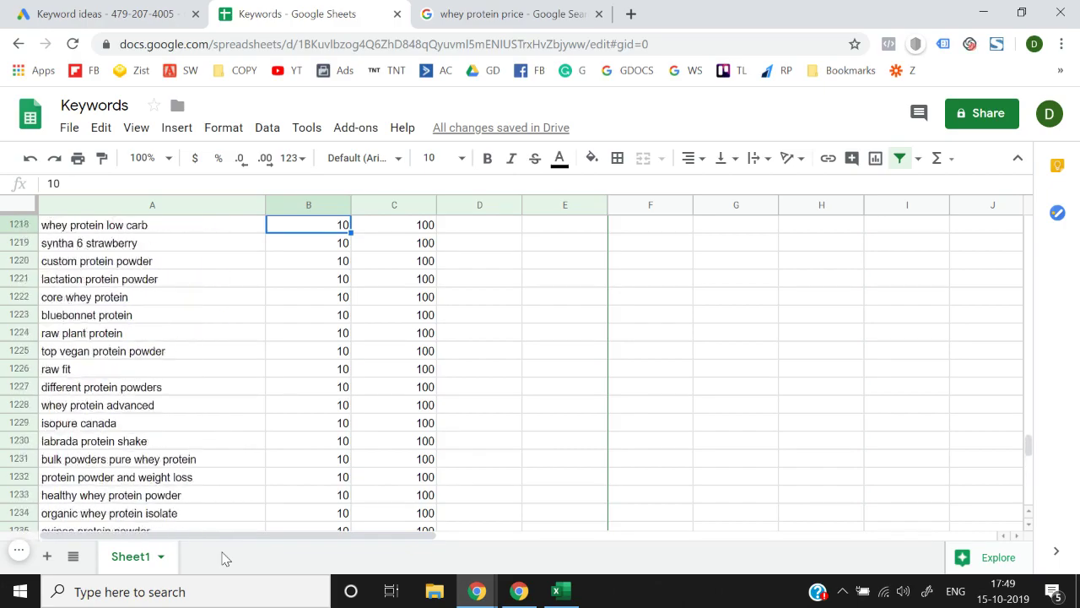
key("Up")
key("Up")
key("Up")
key("Up")
key("Up")
key("Up")
key("Up")
key("Up")
key("Up")
key("Up")
key("Up")
key("Up")
key("Up")
key("Up")
key("Up")
key("Up")
key("Up")
key("Up")
key("Up")
key("Up")
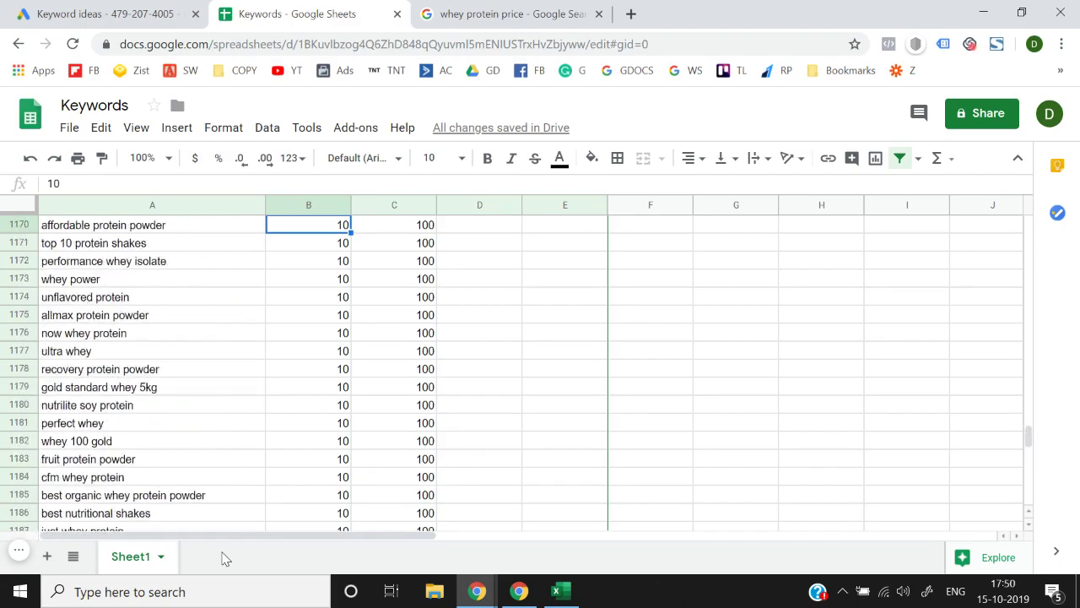
Examine where the related searches meet the Keyword Planner rows around row 78, and return to the first keyword in A2
key("ctrl+Up")
key("Up")
key("Up")
key("Up")
key("Up")
key("Up")
key("Up")
key("Up")
key("Up")
key("Up")
key("Up")
key("Up")
key("Up")
key("Up")
key("Up")
key("Up")
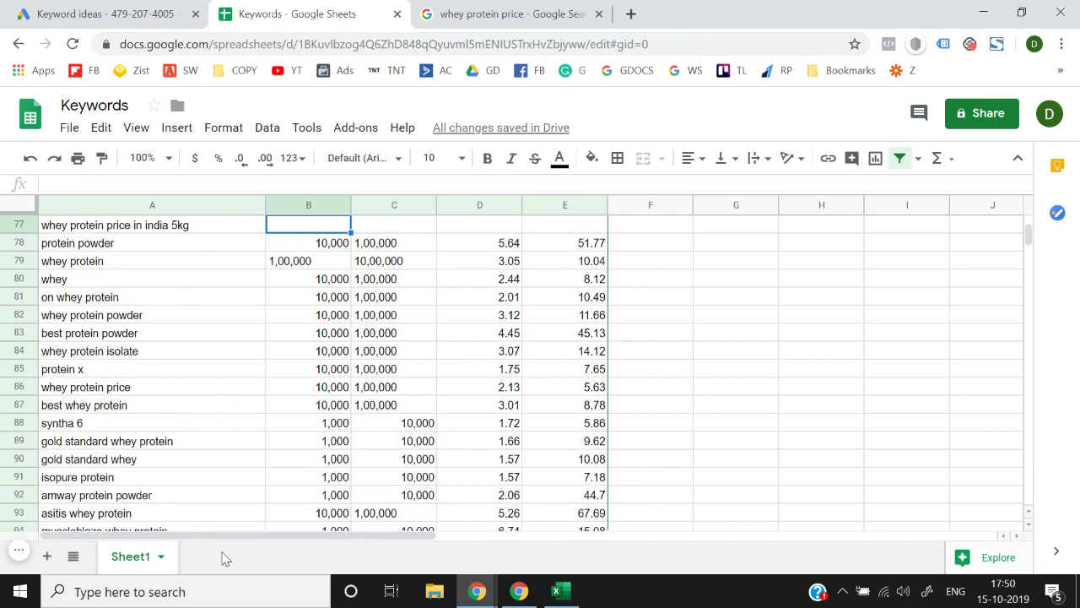
key("Down")
key("Down")
key("Down")
key("Down")
key("Down")
key("Down")
key("Down")
key("Down")
key("Down")
key("Down")
key("Down")
key("Down")
key("Down")
key("Down")
key("Down")
key("Down")
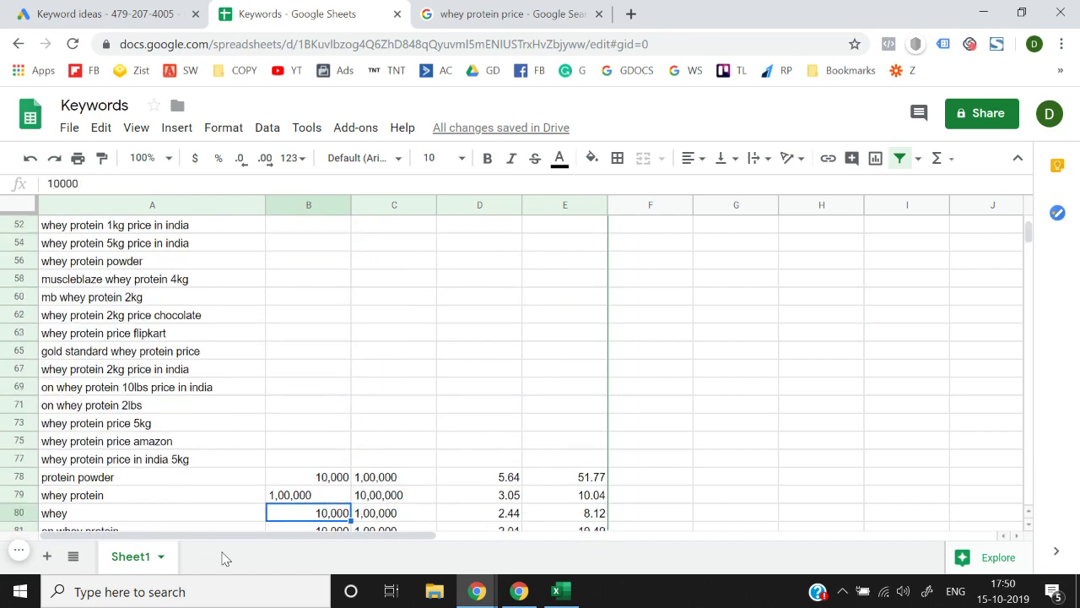
key("Up")
key("Up")
key("Left")
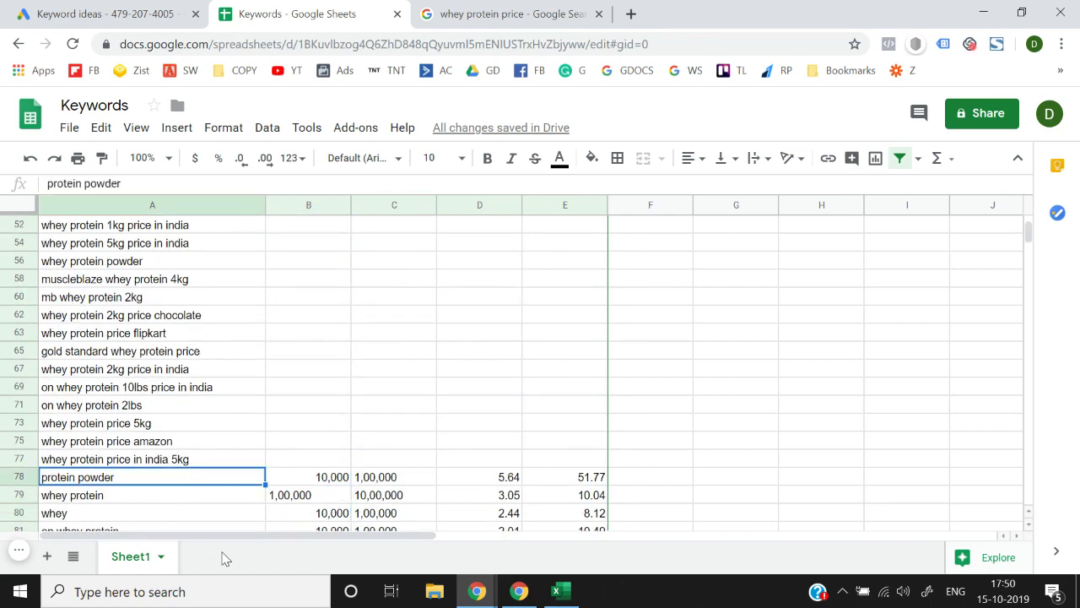
key("Up")
key("Right")
key("ctrl+Up")
key("Left")
key("Down")
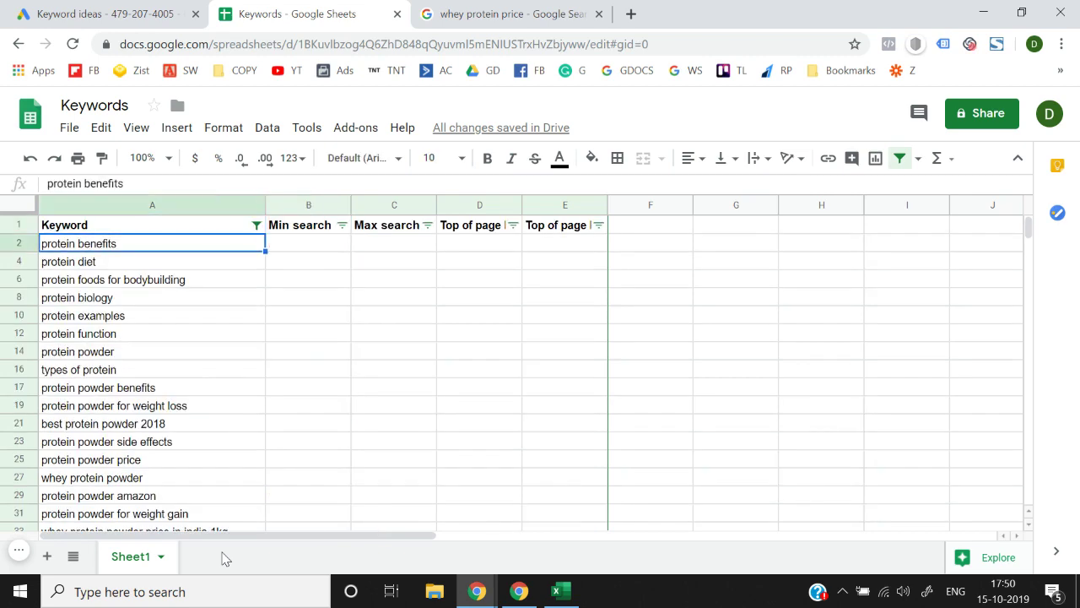
Examine the related-search keywords from A2 down to A77 and the search volume and bid cells beside them
key("shift+Down")
key("shift+Down")
key("shift+Down")
key("shift+Down")
key("shift+Down")
key("shift+Down")
key("shift+Down")
key("shift+Down")
key("shift+Down")
key("shift+Down")
key("shift+Down")
key("shift+Down")
key("shift+Down")
key("shift+Down")
key("shift+Down")
key("shift+Down")
key("shift+Down")
key("shift+Down")
key("shift+Down")
key("shift+Down")
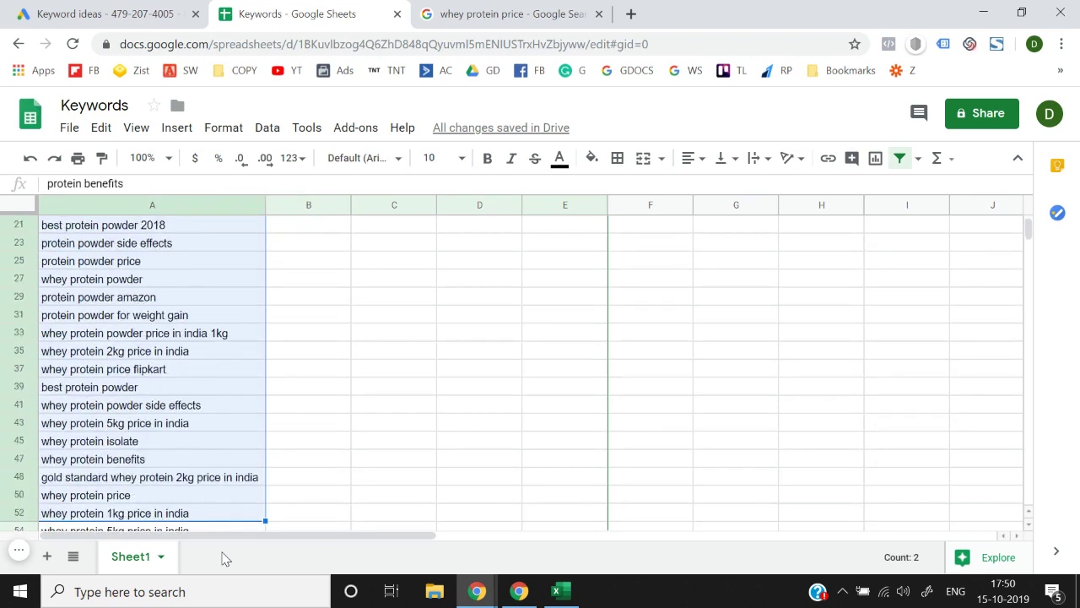
key("shift+Down")
key("shift+Down")
key("shift+Down")
key("shift+Down")
key("shift+Down")
key("shift+Down")
key("shift+Down")
key("shift+Down")
key("shift+Down")
key("shift+Down")
key("shift+Up")
key("shift+Up")
key("shift+Up")
key("shift+Up")
key("shift+Up")
key("shift+Up")
key("shift+Up")
key("shift+Up")
key("shift+Up")
key("shift+Up")
key("shift+Up")
key("shift+Up")
key("shift+Up")
key("shift+Up")
key("shift+Up")
key("shift+Up")
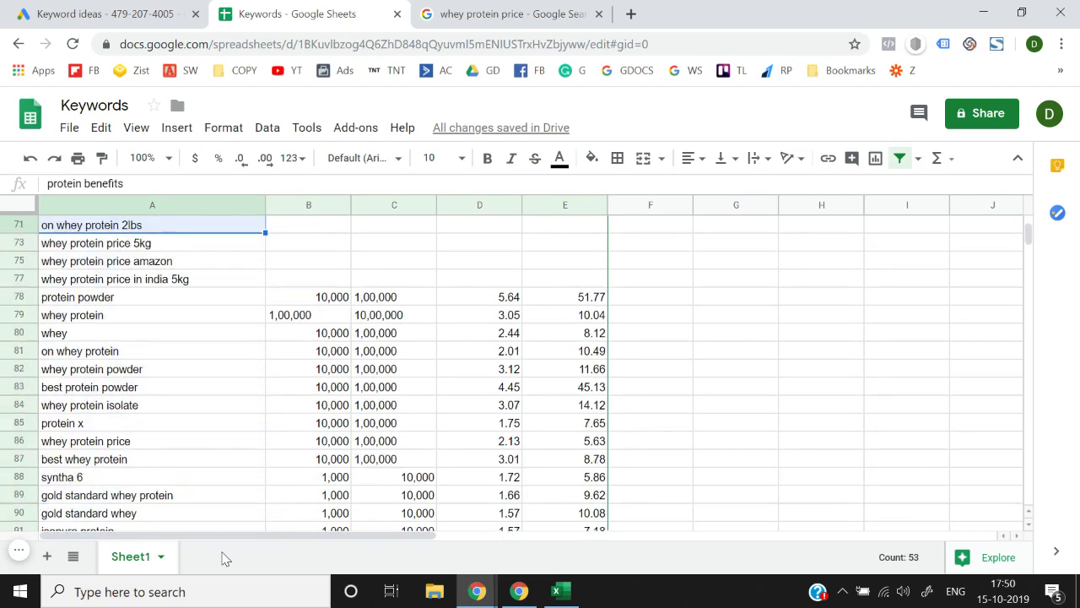
key("Down")
key("Up")
key("Up")
key("Right")
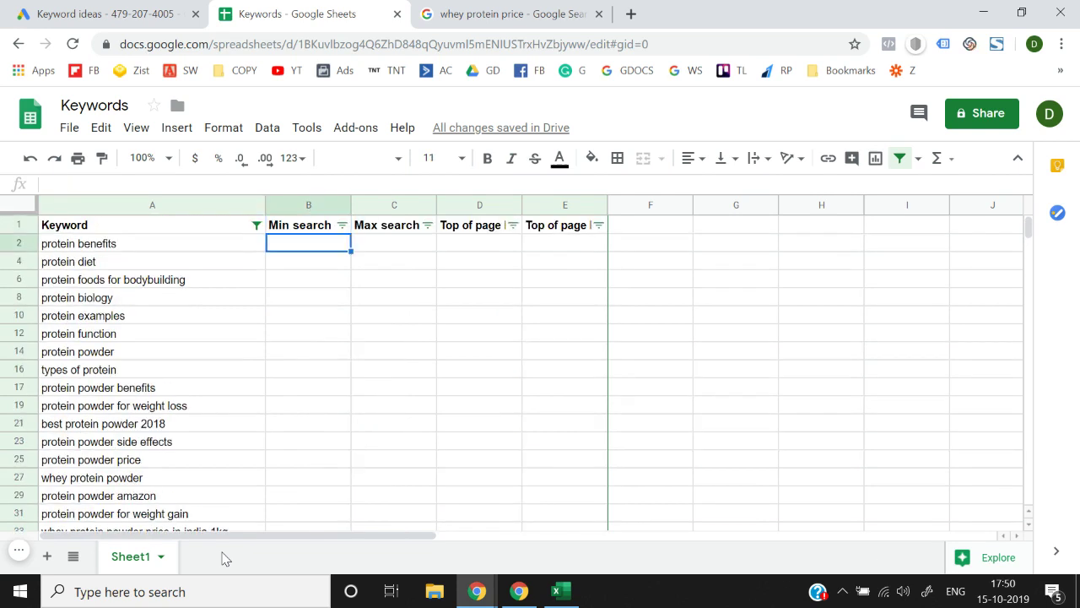
key("Left")
key("Down")
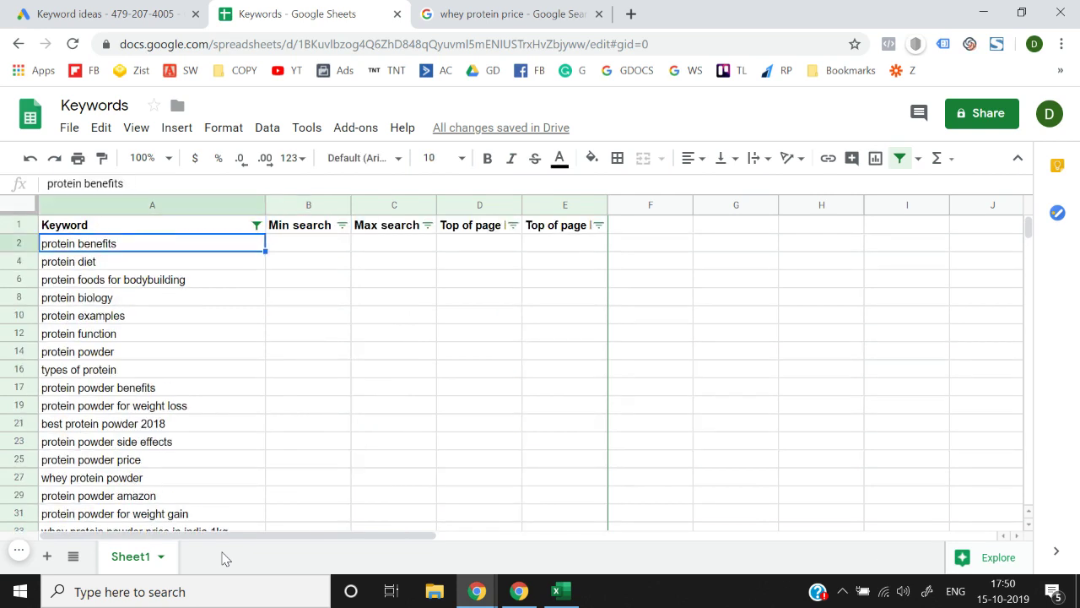
key("shift+Down")
key("shift+Down")
key("shift+Down")
key("shift+Down")
key("shift+Down")
key("shift+Down")
key("shift+Down")
key("shift+Down")
key("shift+Down")
key("shift+Down")
key("shift+Down")
key("shift+Down")
key("Up")
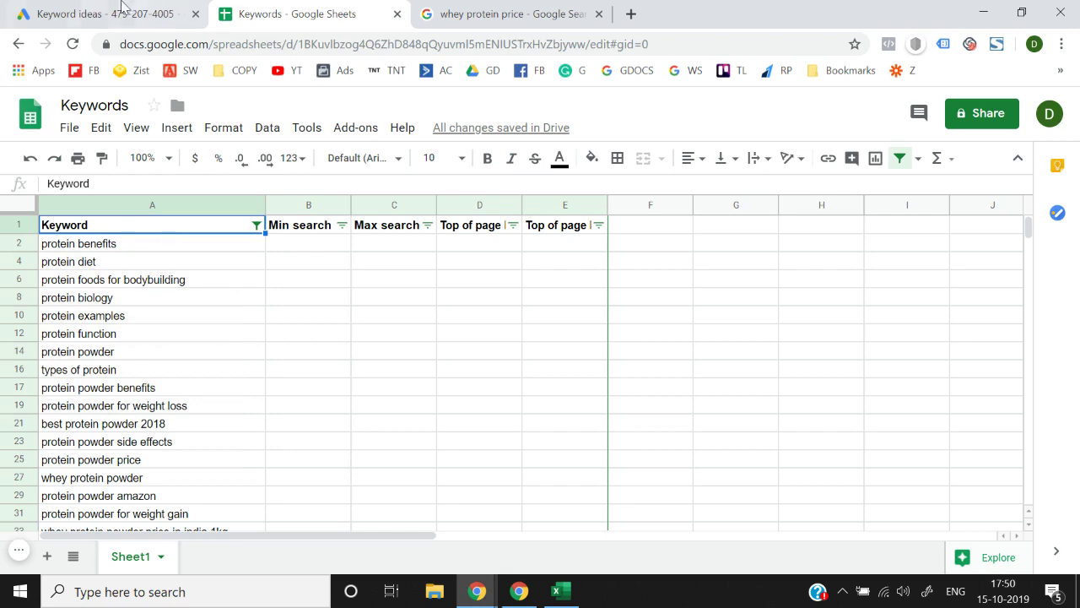
Switch to Keyword Planner, deselect all keyword ideas, and clear "protein powder" from the keyword search
left_click(123, 9)
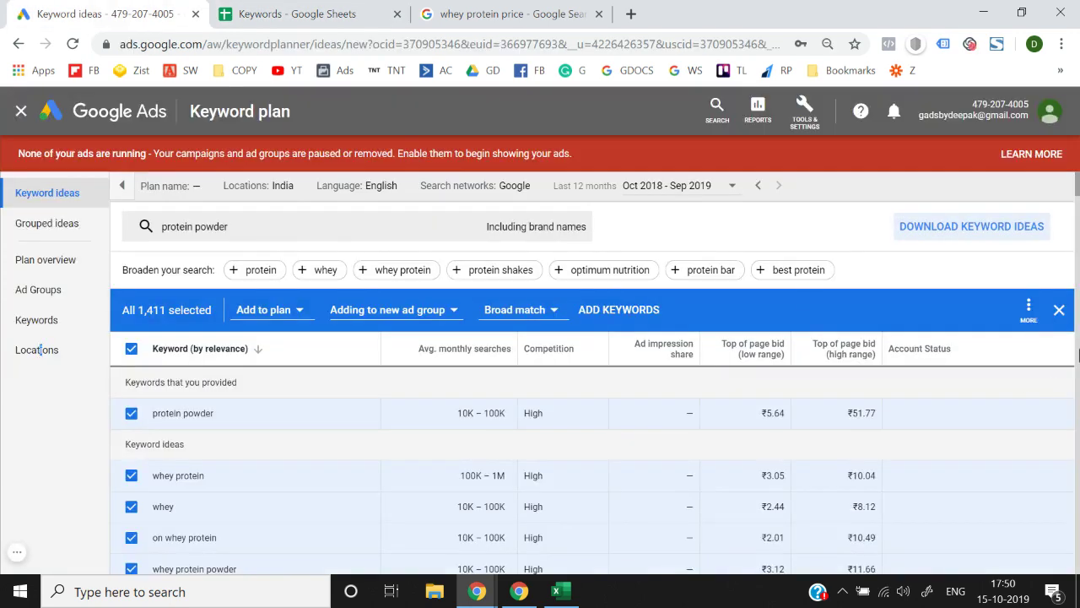
left_click(1059, 310)
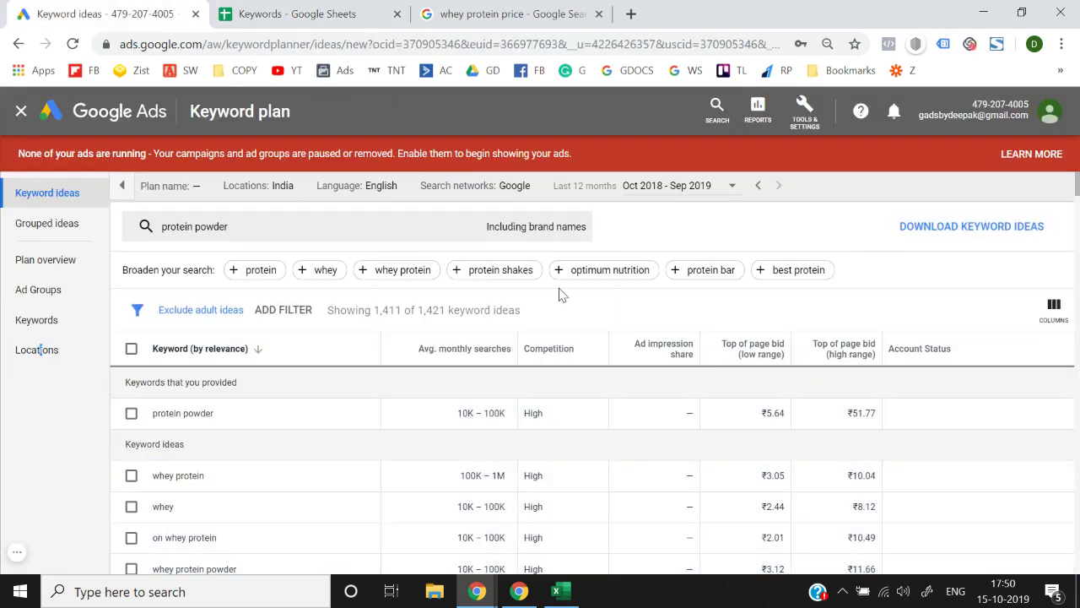
left_click(433, 233)
key("BackSpace")
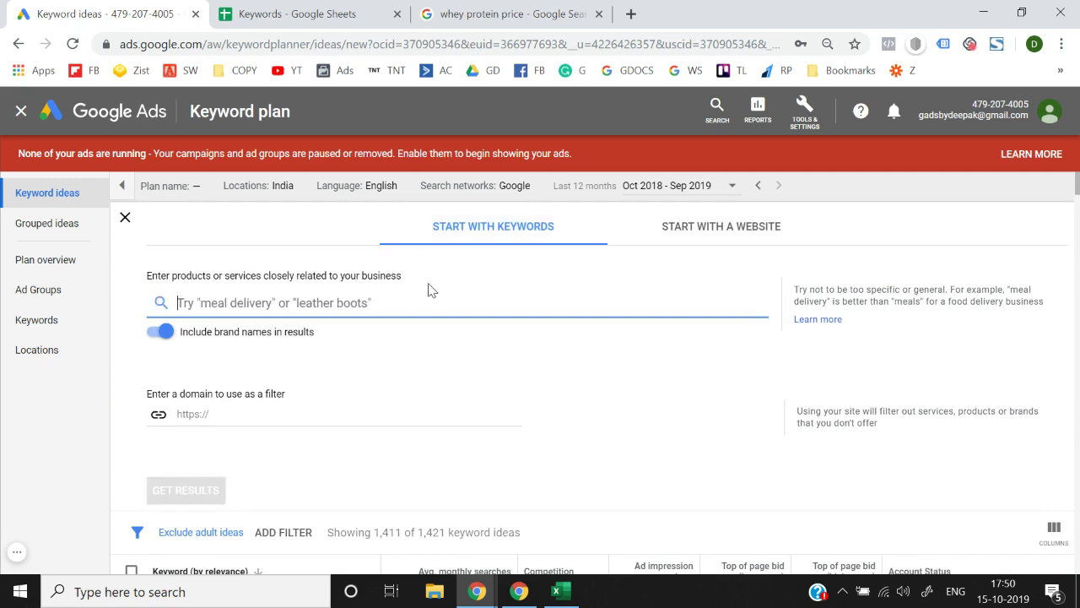
key("alt+Tab")
key("Left")
key("Left")
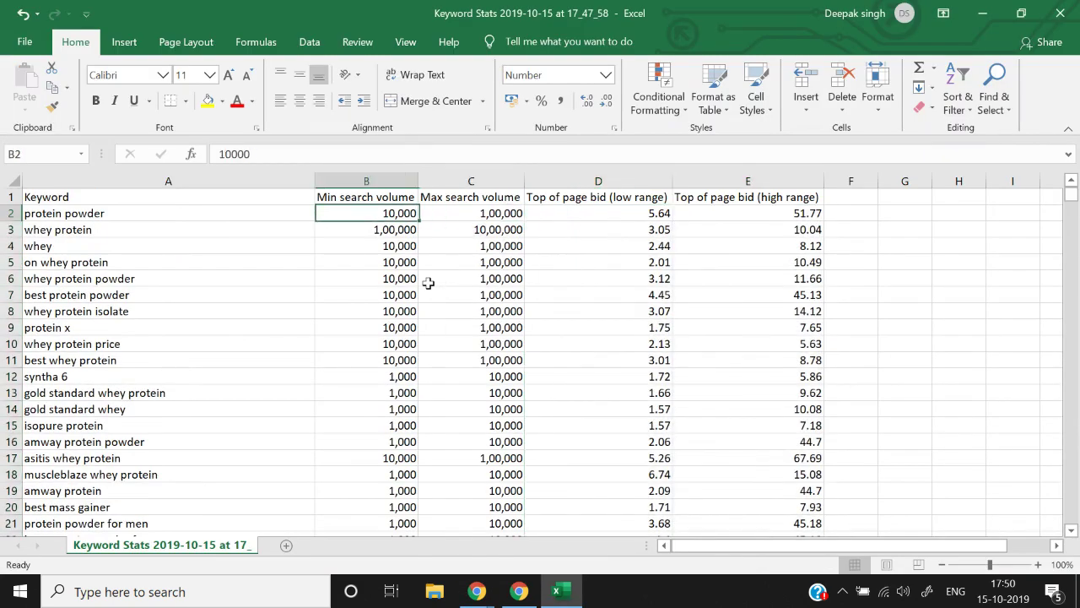
key("Left")
key("shift+Down")
key("shift+Down")
key("shift+Down")
key("shift+Down")
key("shift+Down")
key("shift+Down")
key("shift+Down")
key("shift+Down")
key("shift+Down")
key("shift+Down")
key("shift+Down")
key("shift+Down")
key("shift+Down")
key("shift+Down")
key("shift+Down")
key("shift+Down")
key("shift+Down")
key("shift+Down")
key("shift+Down")
key("shift+Down")
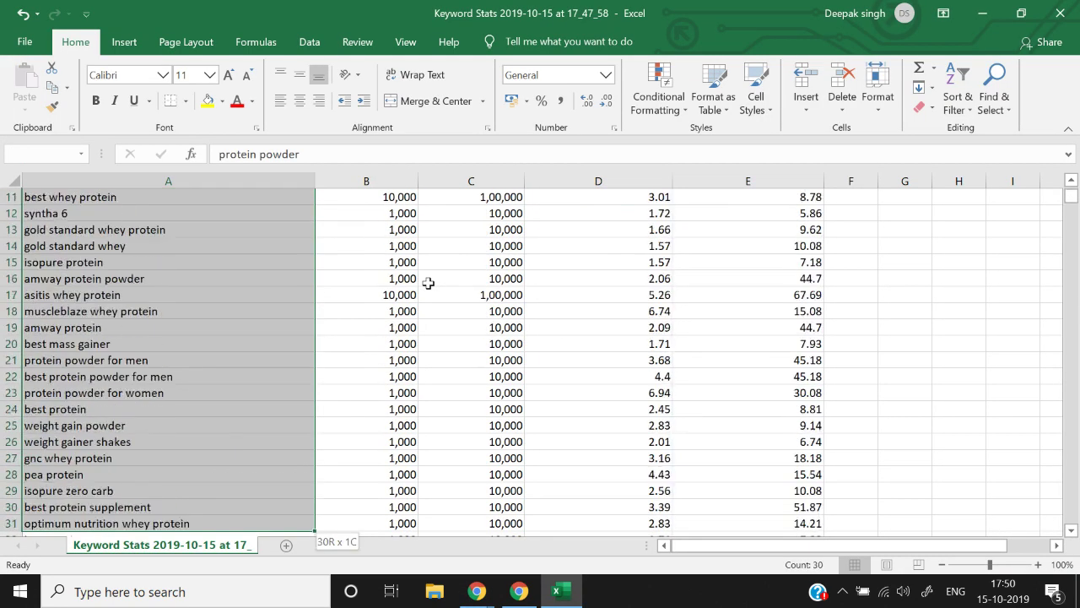
key("ctrl+c")
key("ctrl+Home")
key("alt+Tab")
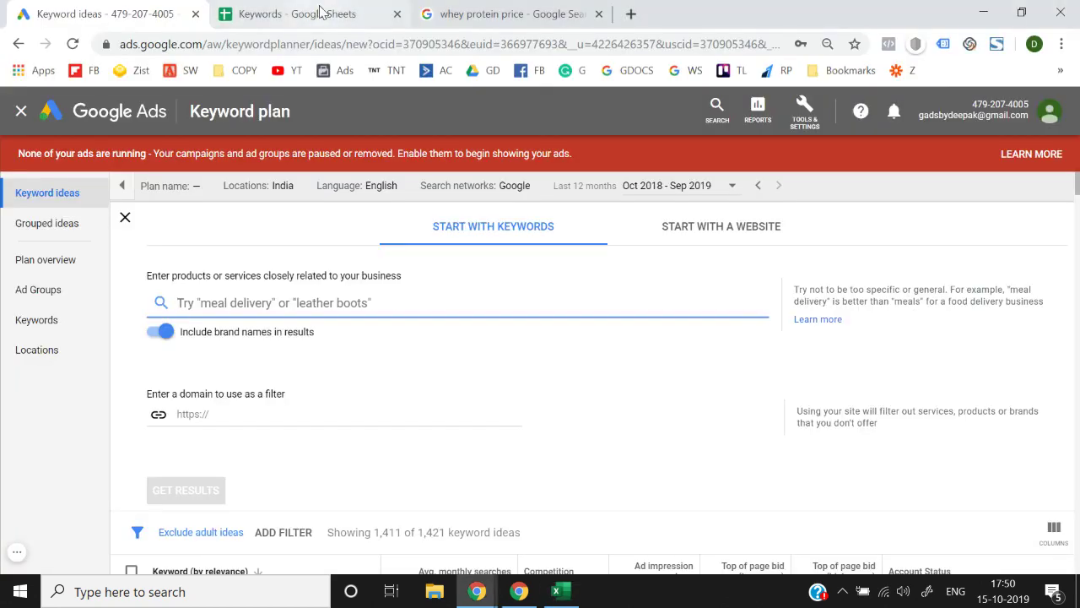
Try to copy all the related searches in A2:A77 of the Keywords sheet into the Keyword Planner search
left_click(319, 11)
key("Down")
key("shift+Down")
key("shift+Down")
key("shift+Down")
key("shift+Down")
key("shift+Down")
key("shift+Down")
key("shift+Down")
key("shift+Down")
key("shift+Down")
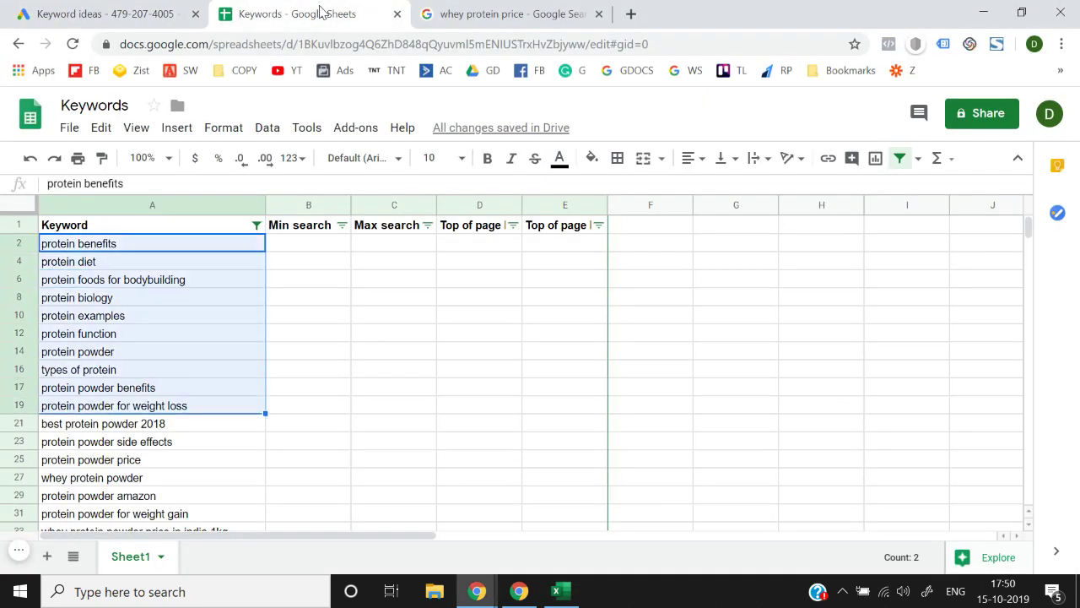
key("shift+Down")
key("shift+Down")
key("shift+Down")
key("shift+Down")
key("shift+Down")
key("shift+Down")
key("shift+Down")
key("shift+Down")
key("shift+Down")
key("shift+Down")
key("shift+Down")
key("shift+Down")
key("shift+Down")
key("shift+Down")
key("shift+Down")
key("shift+Down")
key("shift+Down")
key("shift+Down")
key("shift+Down")
key("shift+Down")
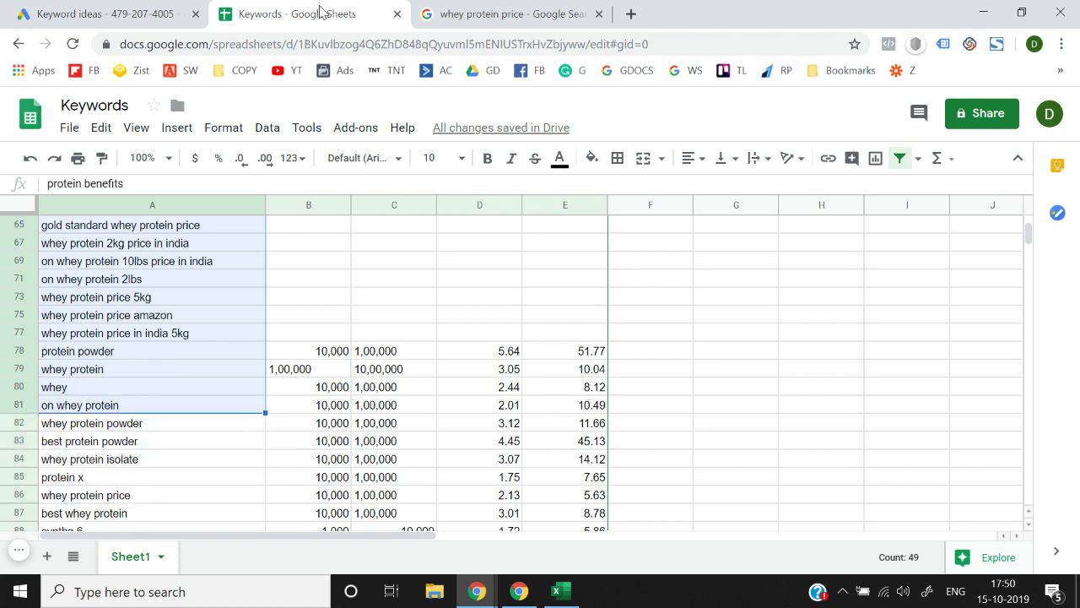
key("shift+Up")
key("shift+Up")
key("shift+Up")
key("shift+Up")
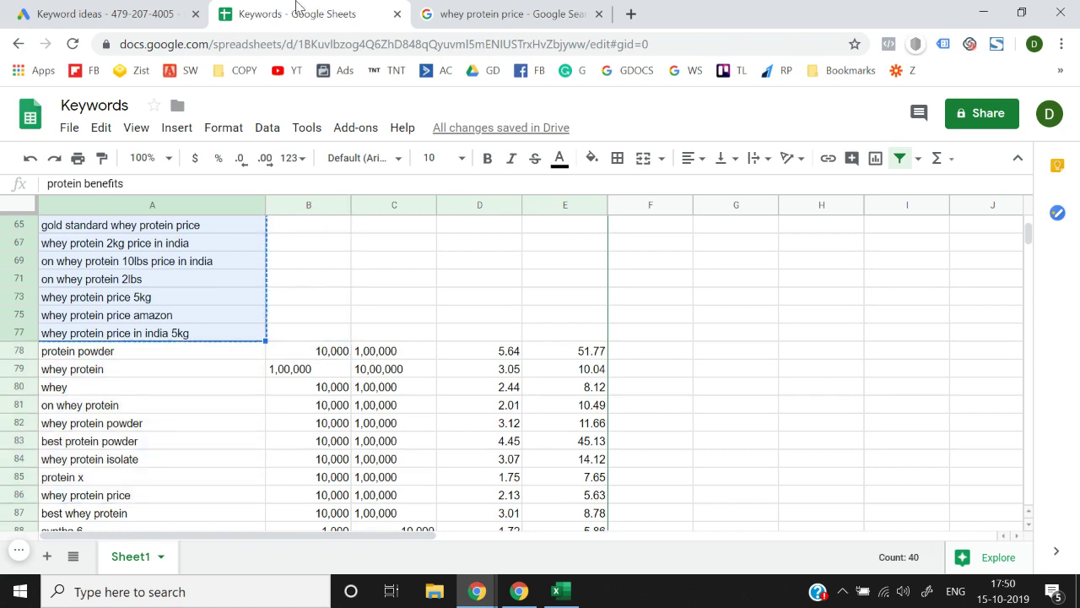
left_click(156, 22)
key("ctrl+v")
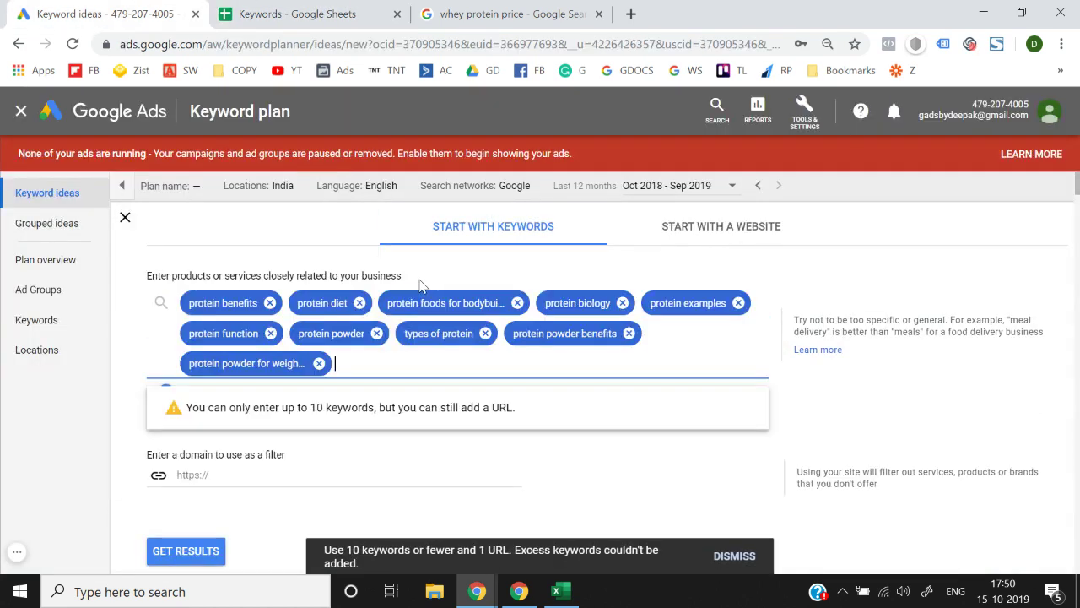
Remove the pasted keywords from the Keyword Planner search
key("BackSpace")
key("BackSpace")
key("BackSpace")
key("BackSpace")
key("BackSpace")
key("BackSpace")
key("BackSpace")
key("BackSpace")
key("BackSpace")
key("BackSpace")
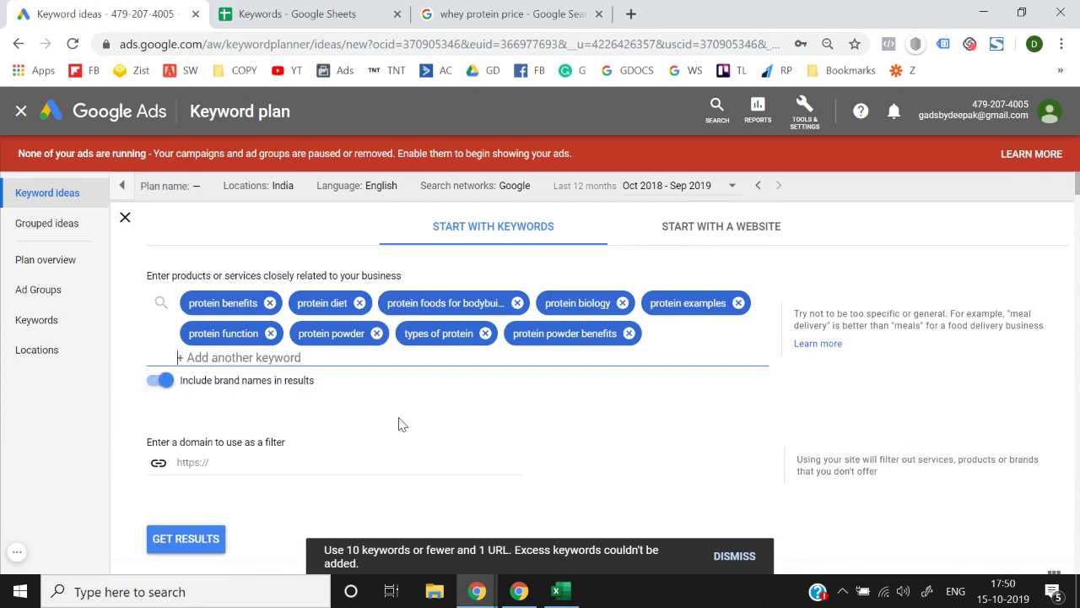
Copy the first ten related searches in the Keywords sheet, from "protein benefits" to "protein powder for weight loss" (A2:A19)
left_click(254, 8)
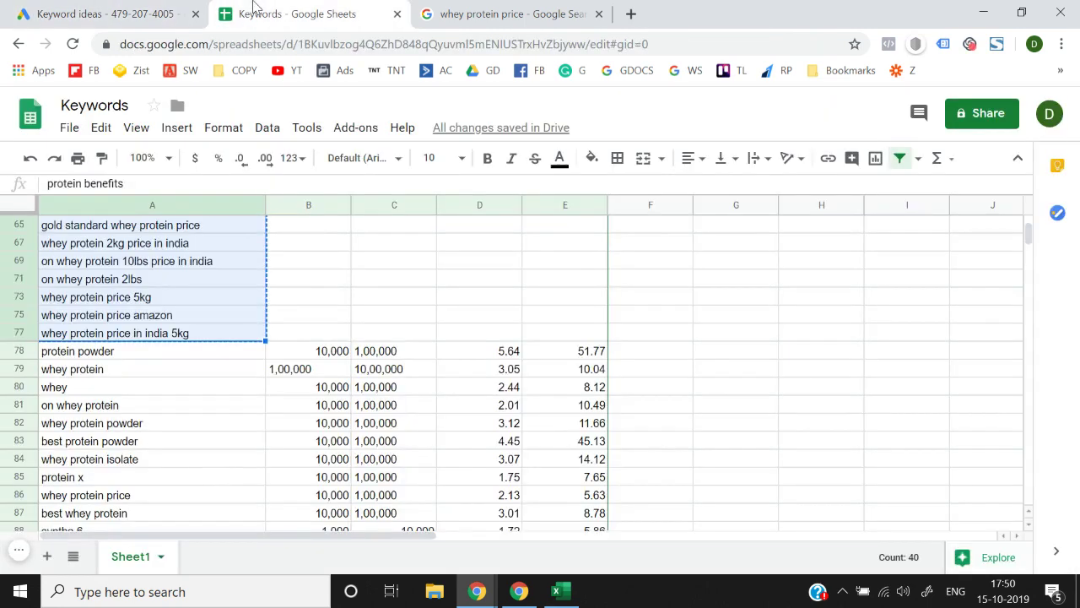
key("ctrl+Home")
key("Down")
key("shift+Down")
key("shift+Down")
key("shift+Down")
key("shift+Down")
key("shift+Down")
key("shift+Down")
key("shift+Down")
key("shift+Down")
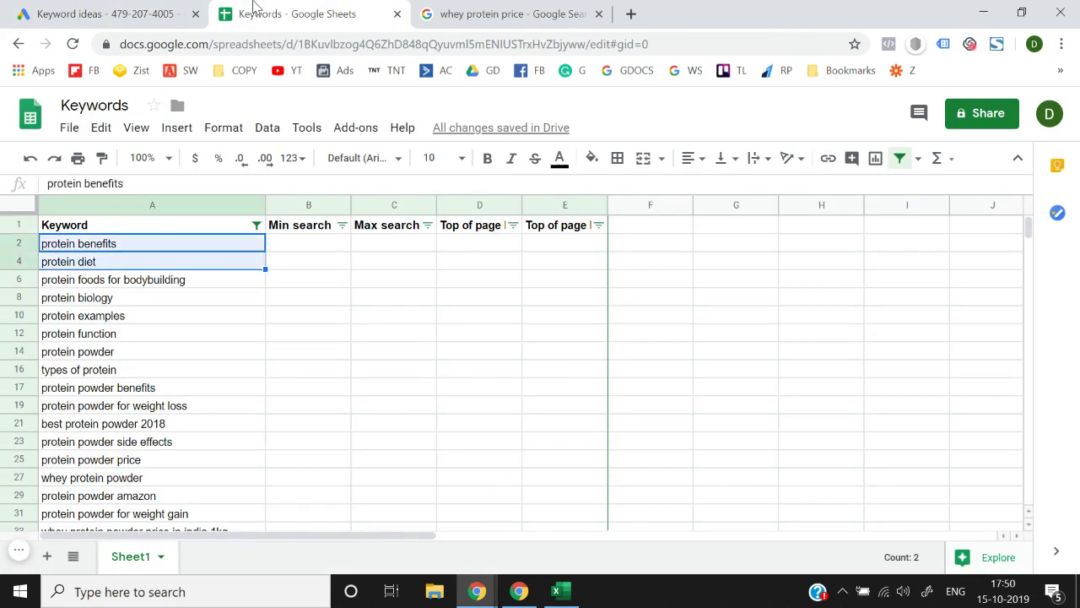
key("shift+Down")
key("ctrl+c")
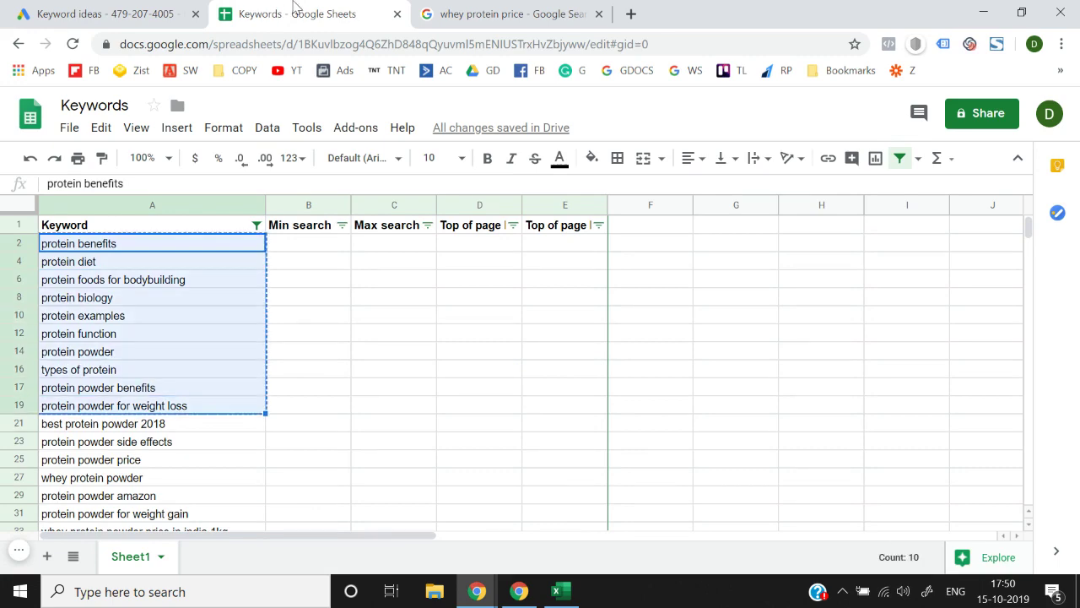
Paste the ten copied keywords into the Keyword Planner search with brand names included, and get the results
left_click(108, 10)
key("ctrl+v")
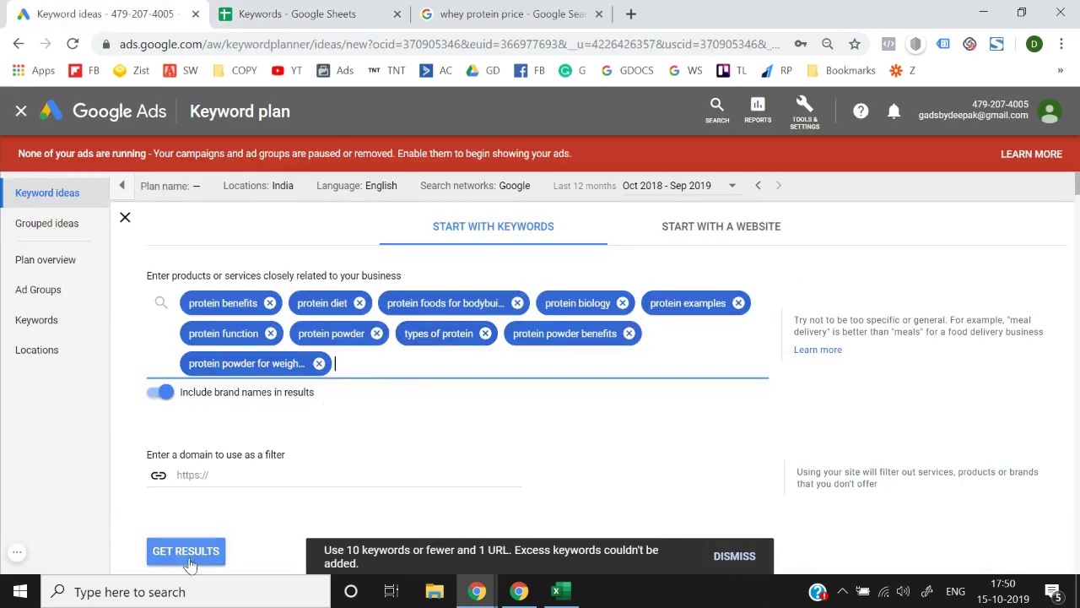
left_click(216, 555)
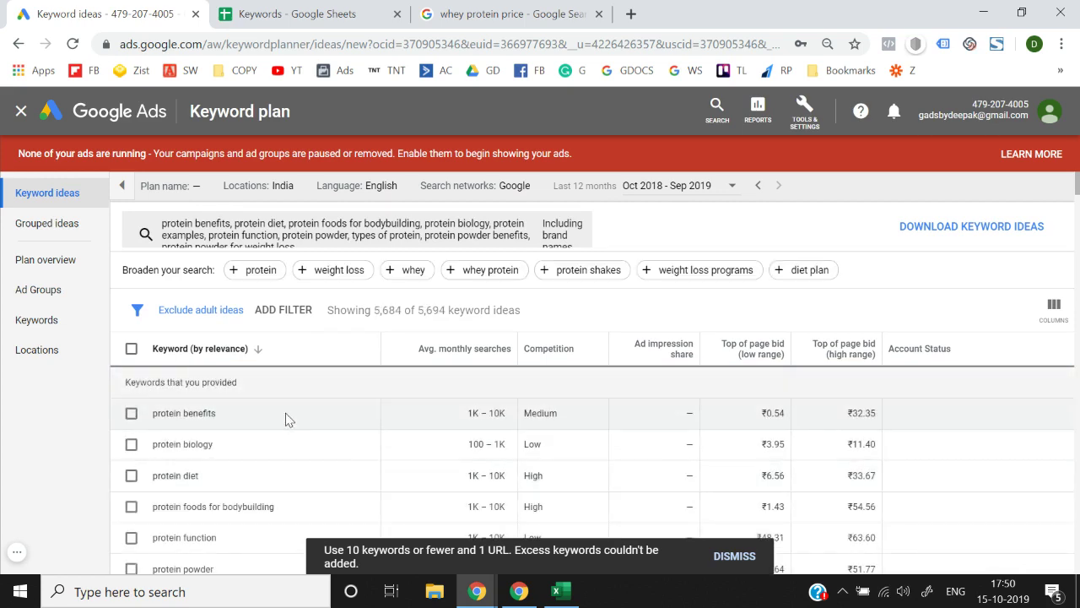
Download the keyword ideas for the ten provided protein keywords and open the exported file in Excel
scroll(285, 413, "down", 4)
scroll(286, 419, "up", 3)
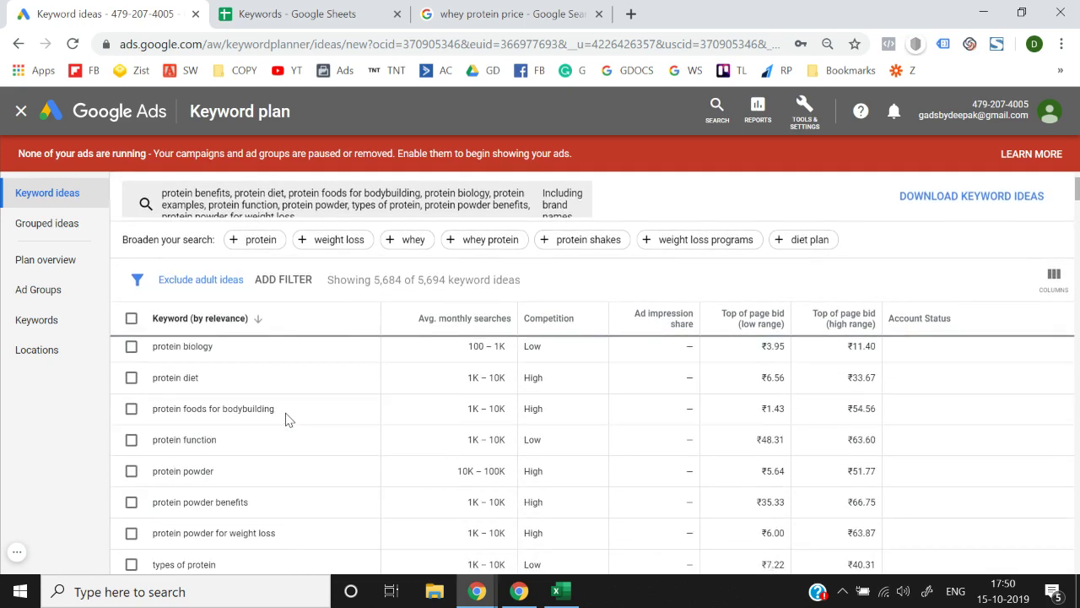
scroll(285, 420, "up", 1)
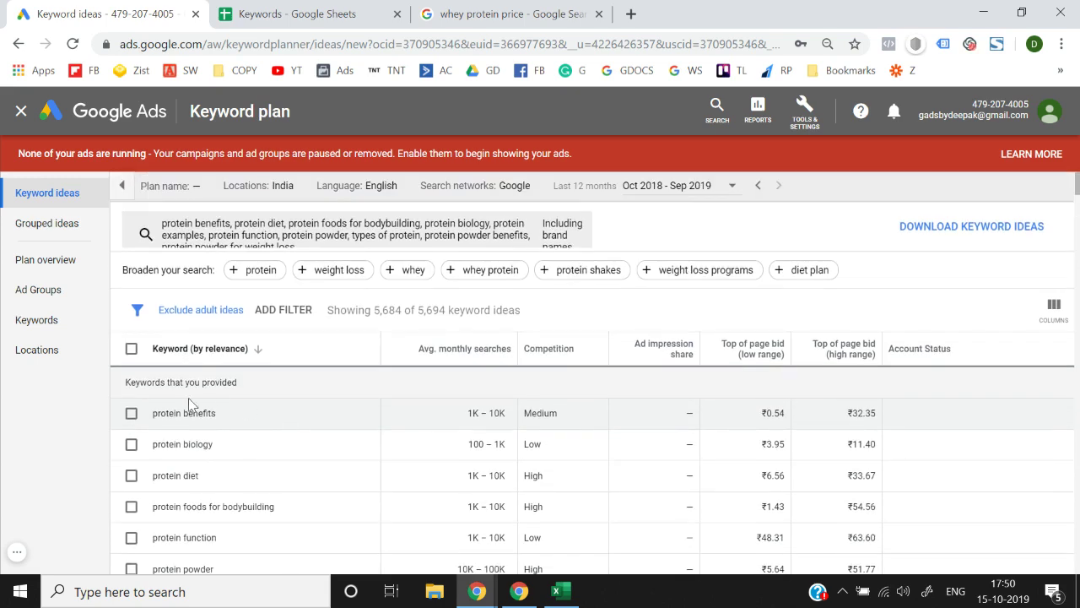
scroll(238, 476, "down", 2)
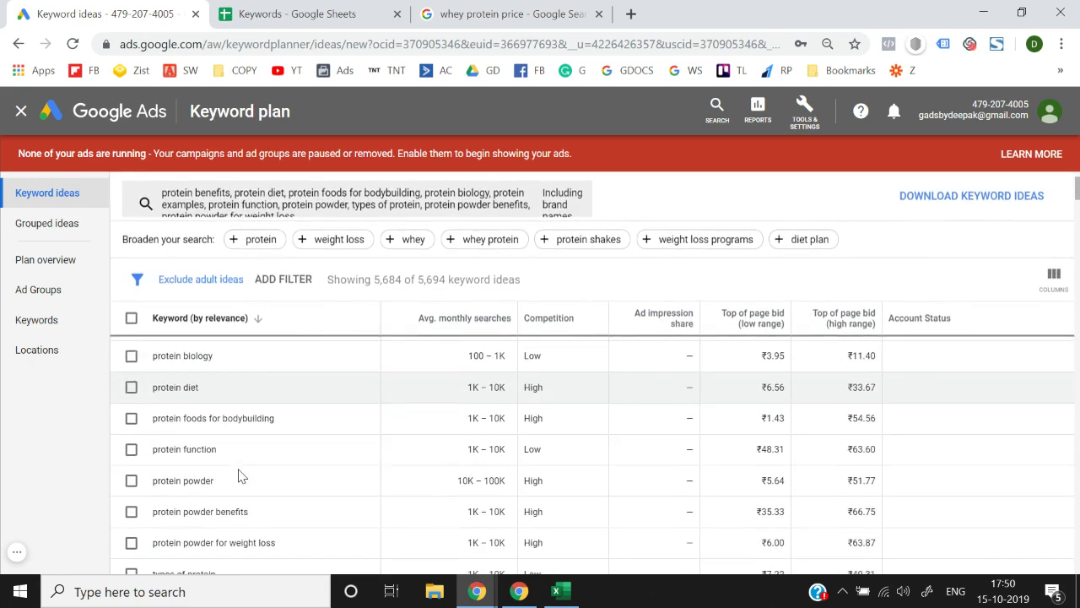
scroll(238, 476, "up", 1)
left_click(943, 227)
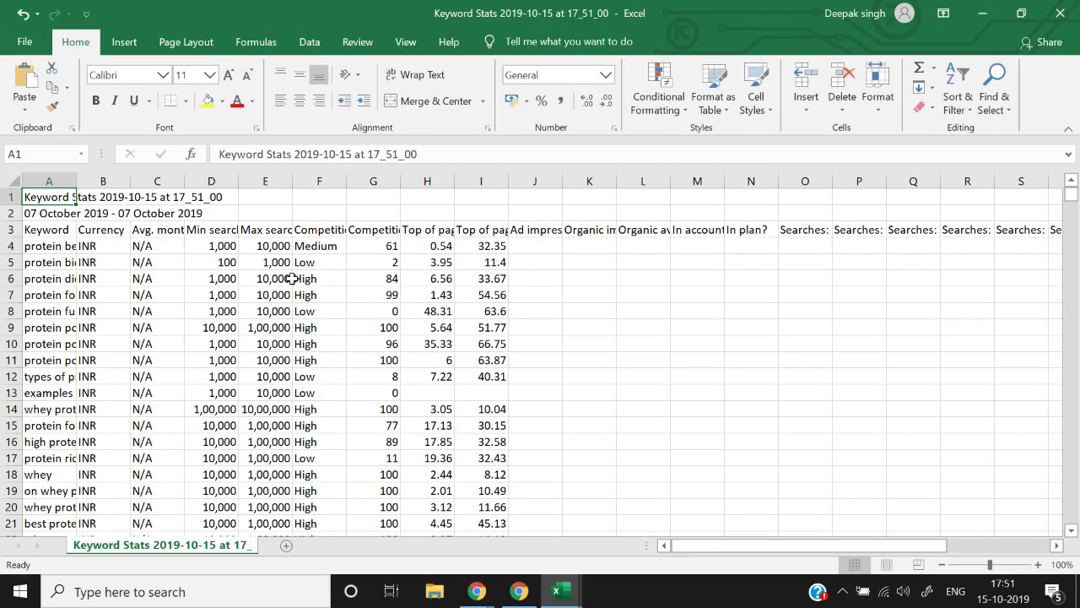
Fit all column widths to their contents in the downloaded Keyword Stats file and return to cell A1
key("ctrl+a")
key("alt+h")
key("o")
key("i")
key("Down")
key("Down")
key("Down")
key("Down")
key("Down")
key("Down")
key("Down")
key("Down")
key("Down")
key("Down")
key("Down")
key("Down")
key("Down")
key("Down")
key("Down")
key("Down")
key("Down")
key("Down")
key("Down")
key("Down")
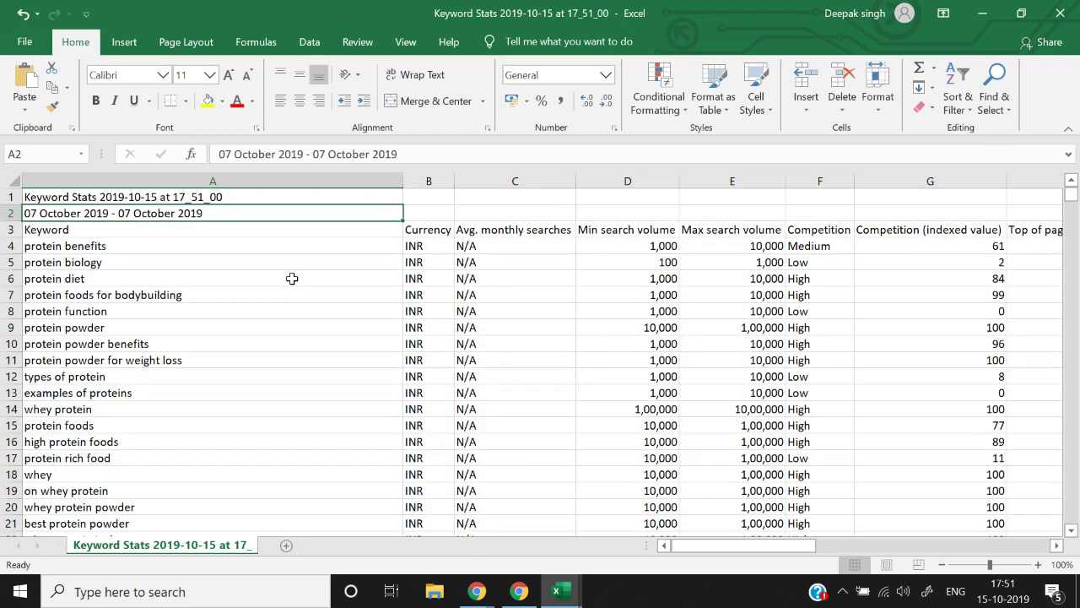
key("ctrl+Home")
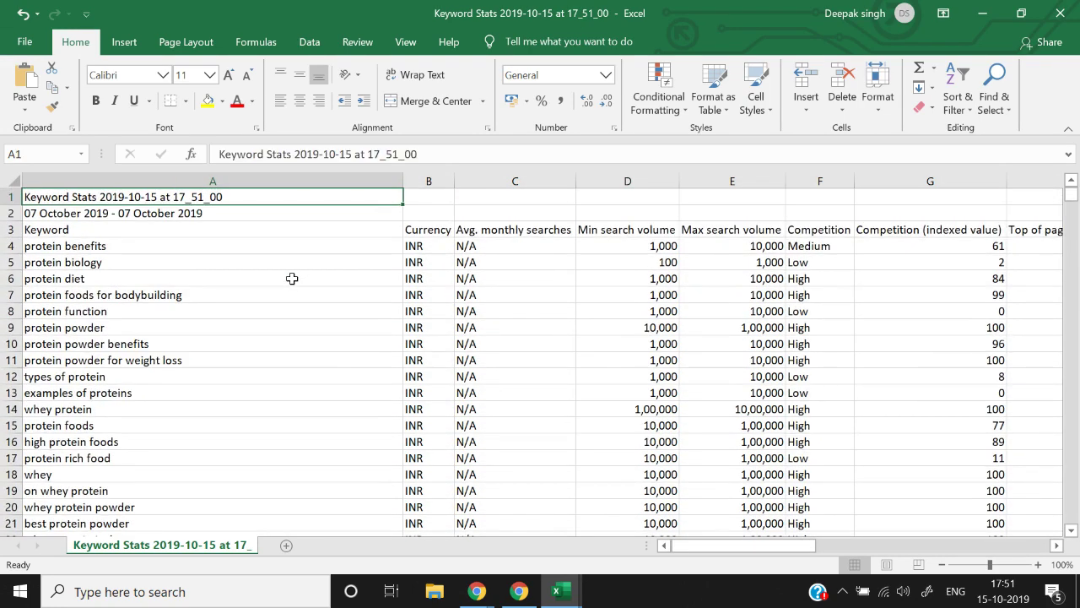
Compare the keywords at the start of the Excel export with the first ten related searches in the Keywords Google Sheet
key("alt+Tab")
key("alt+Tab")
key("Down")
key("Down")
key("alt+Tab")
key("Tab")
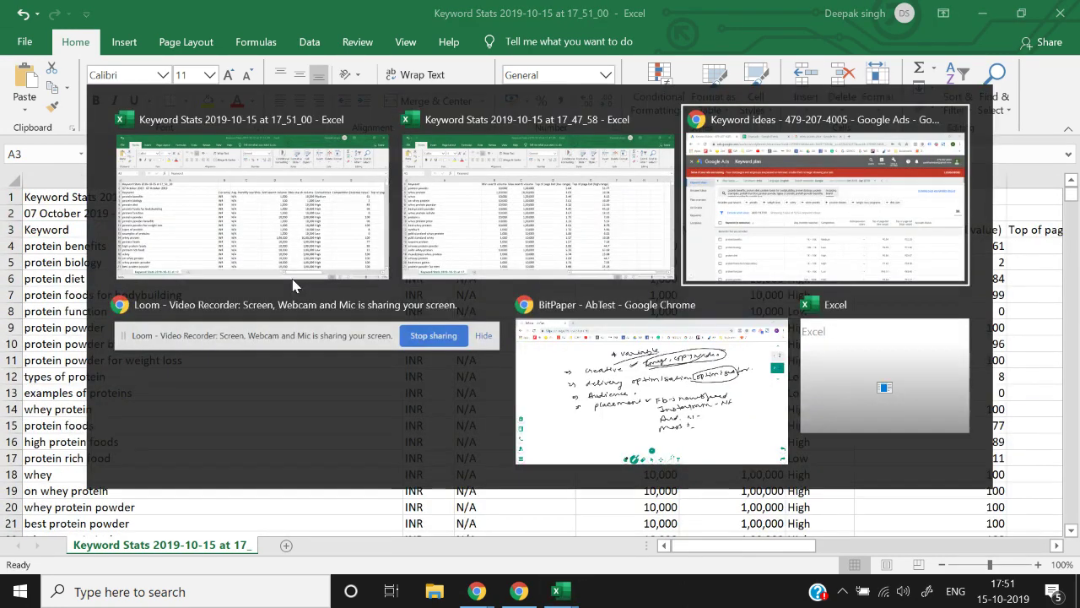
left_click(319, 10)
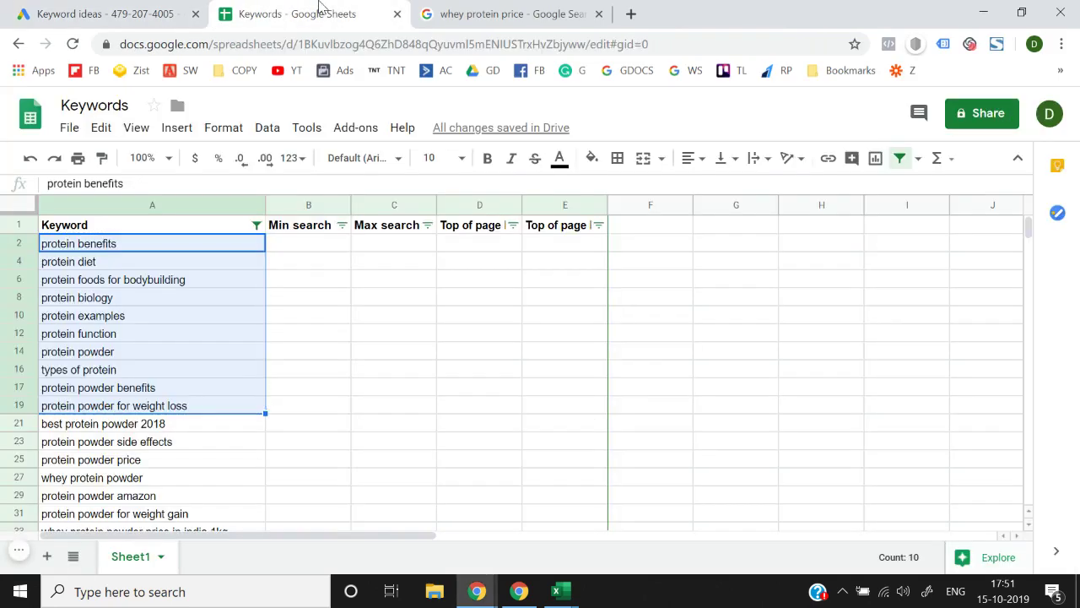
key("alt+Tab")
key("Down")
key("Down")
key("Down")
key("Down")
key("Down")
key("Down")
key("Down")
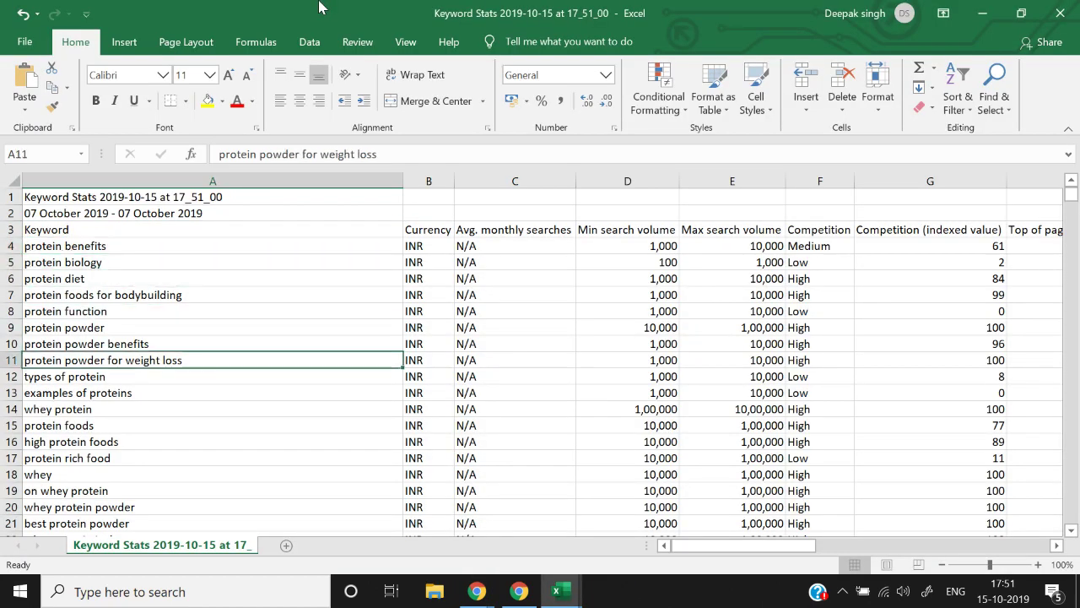
Select the minimum and maximum search volumes in D4:E11 of the export, and cell B2 in the Keywords sheet as the destination
key("Right")
key("Right")
key("Right")
key("shift+Right")
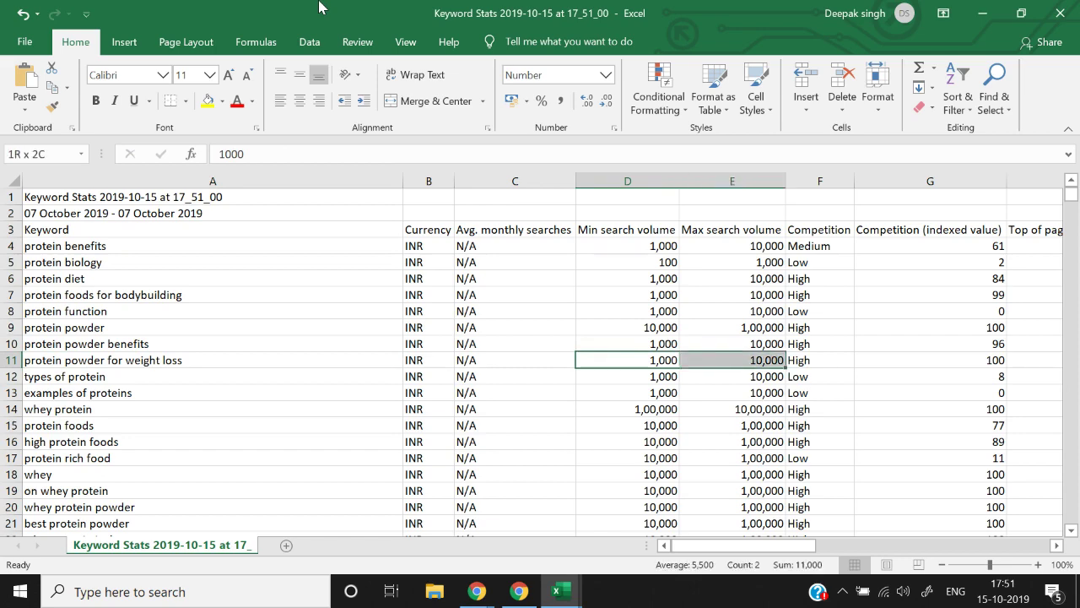
key("shift+Up")
key("shift+Up")
key("shift+Up")
key("shift+Up")
key("shift+Up")
key("shift+Up")
key("shift+Up")
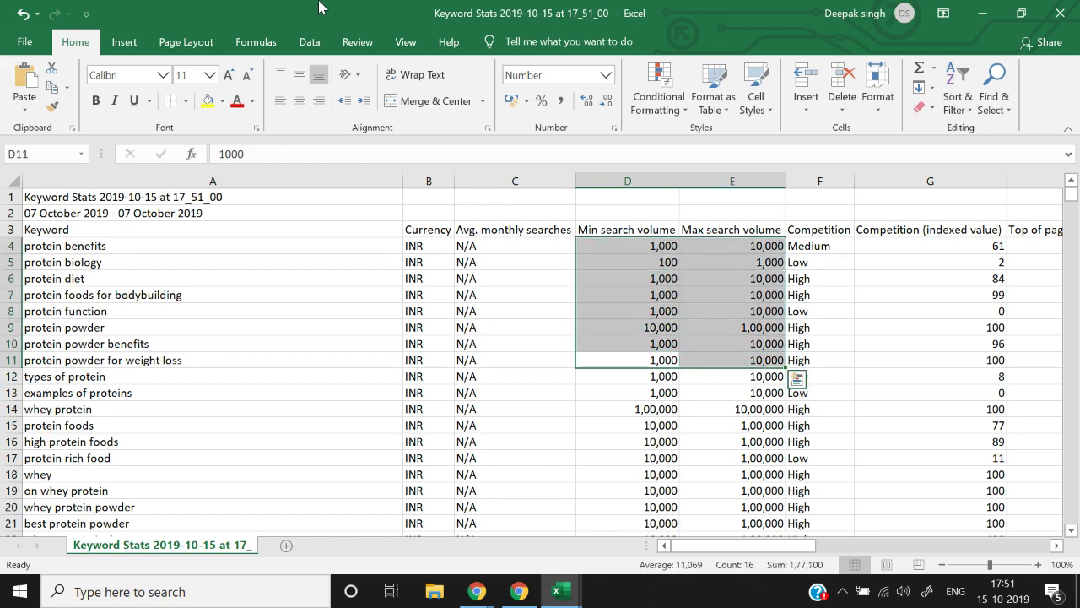
key("alt+Tab")
key("Right")
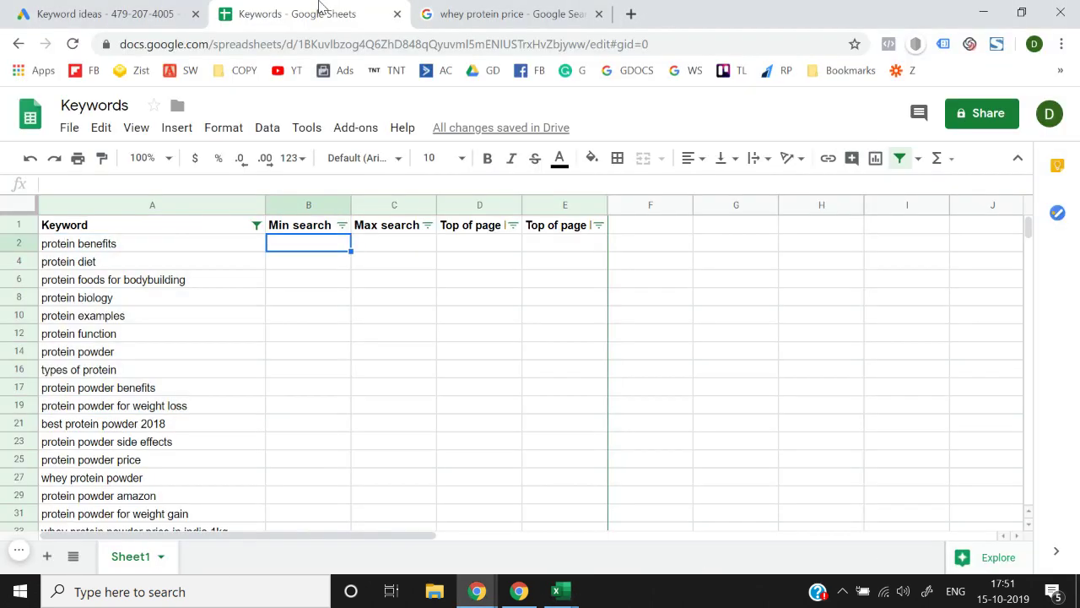
Switch back to the Keyword Stats export in Excel and go to "protein powder benefits" in the keyword column
key("alt+Tab")
key("Left")
key("Left")
key("Left")
key("Up")
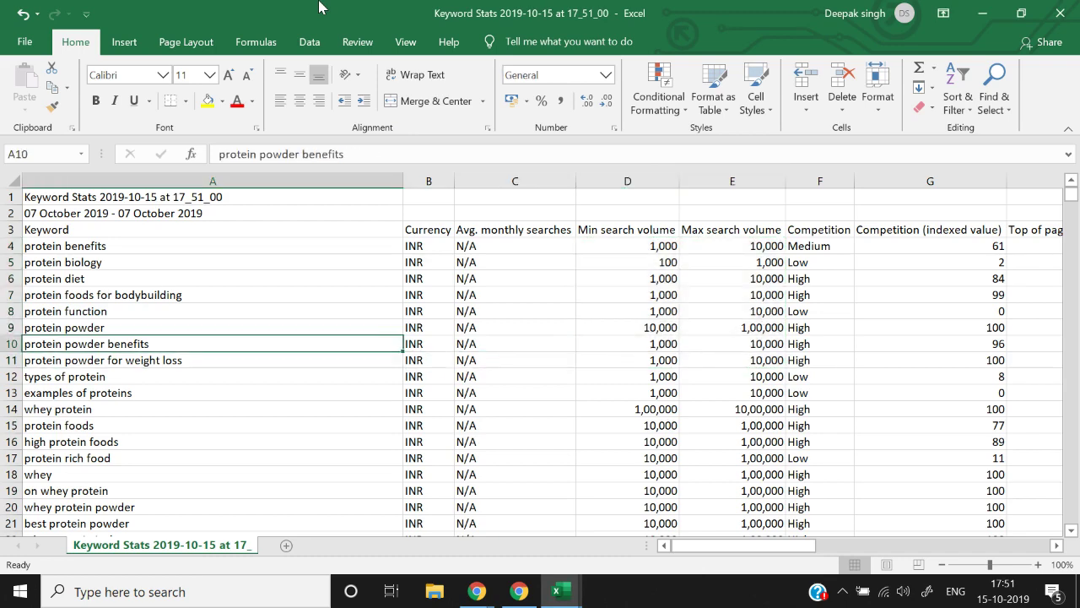
Compare the order of keywords in the Excel stats export with the keyword list in Google Sheets
key("Up")
key("Up")
key("Up")
key("Up")
key("Up")
key("alt+Tab")
key("Left")
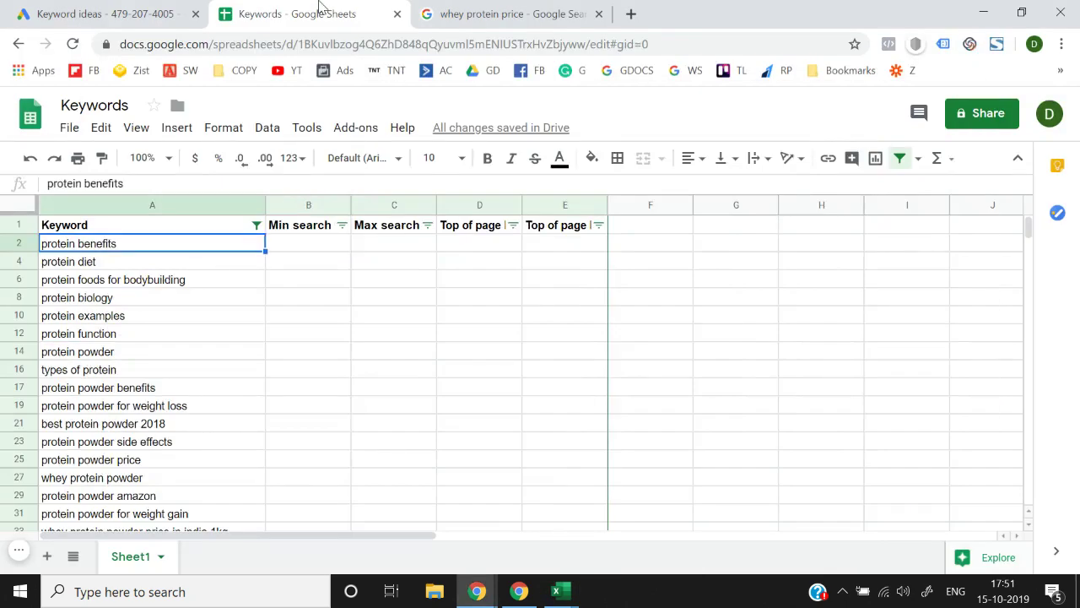
key("alt+Tab")
key("Down")
key("alt+Tab")
key("Down")
key("Down")
key("alt+Tab")
key("Down")
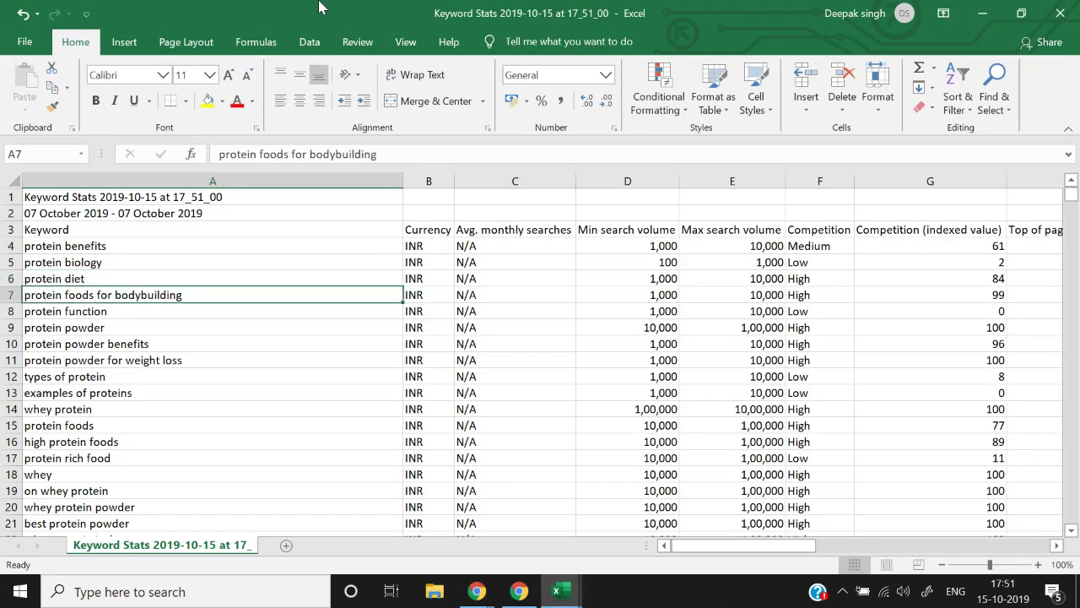
Examine the export's columns, from search volumes through page bids to impression share and average position
key("Down")
key("Down")
key("Down")
key("Down")
key("Right")
key("Right")
key("Right")
key("Right")
key("Right")
key("Right")
key("Right")
key("Right")
key("Right")
key("Right")
key("Right")
key("Right")
key("Left")
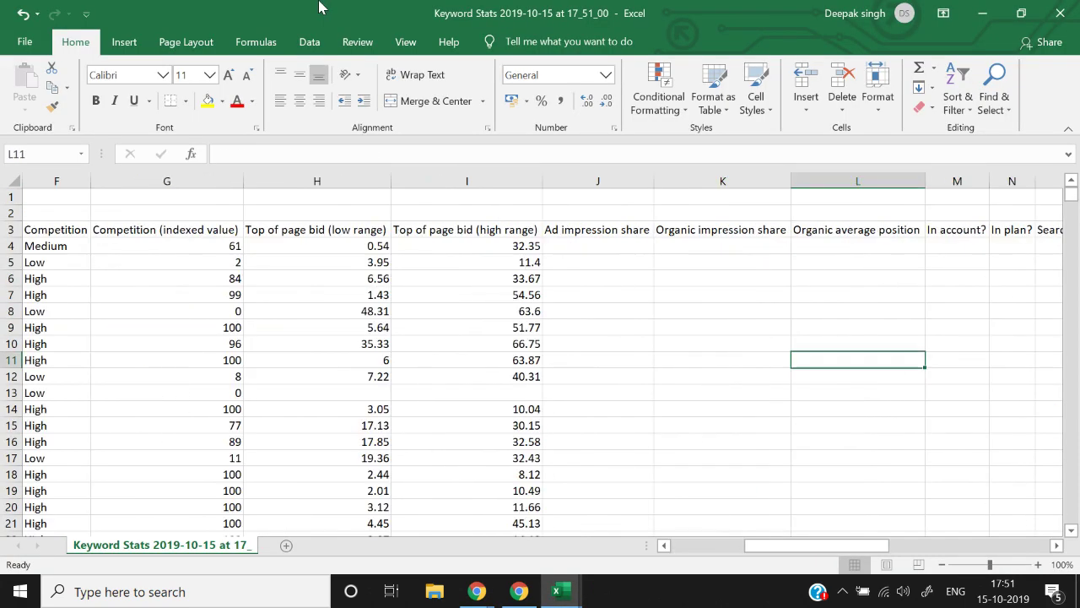
Scan the exported keyword list down to its end and return to the Keyword header
key("Home")
key("Down")
key("Down")
key("Down")
key("Down")
key("Down")
key("Down")
key("Down")
key("Down")
key("Down")
key("Down")
key("Down")
key("Down")
key("Down")
key("Down")
key("Down")
key("Down")
key("Down")
key("Down")
key("Down")
key("Down")
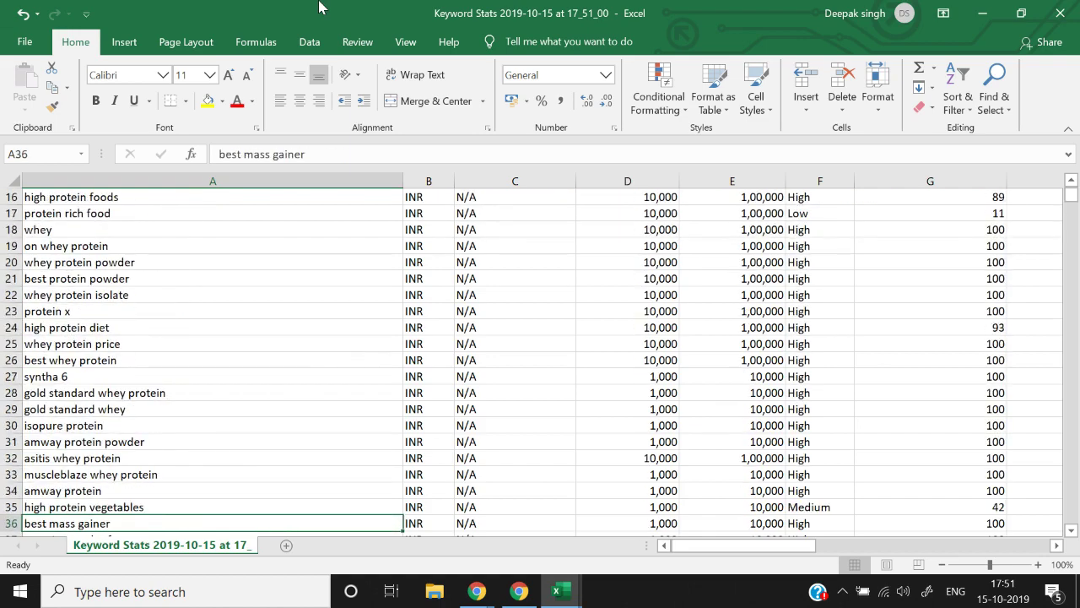
key("ctrl+Down")
key("ctrl+Home")
key("Down")
key("Down")
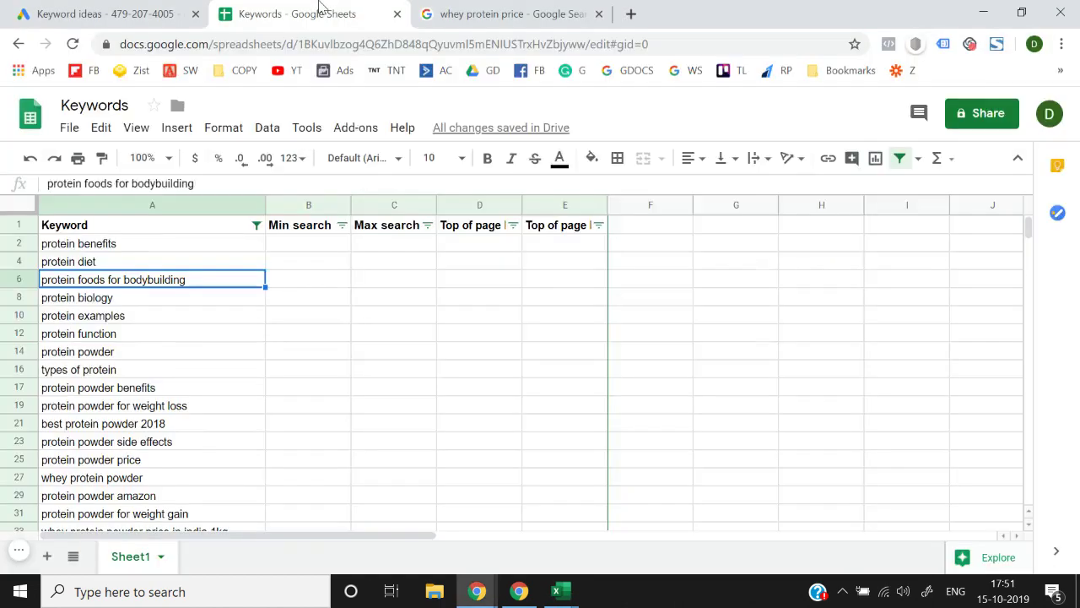
Copy the minimum and maximum search volumes for "protein benefits" from Excel into its row in Google Sheets
key("Up")
key("Up")
key("Up")
key("Up")
key("Up")
key("Right")
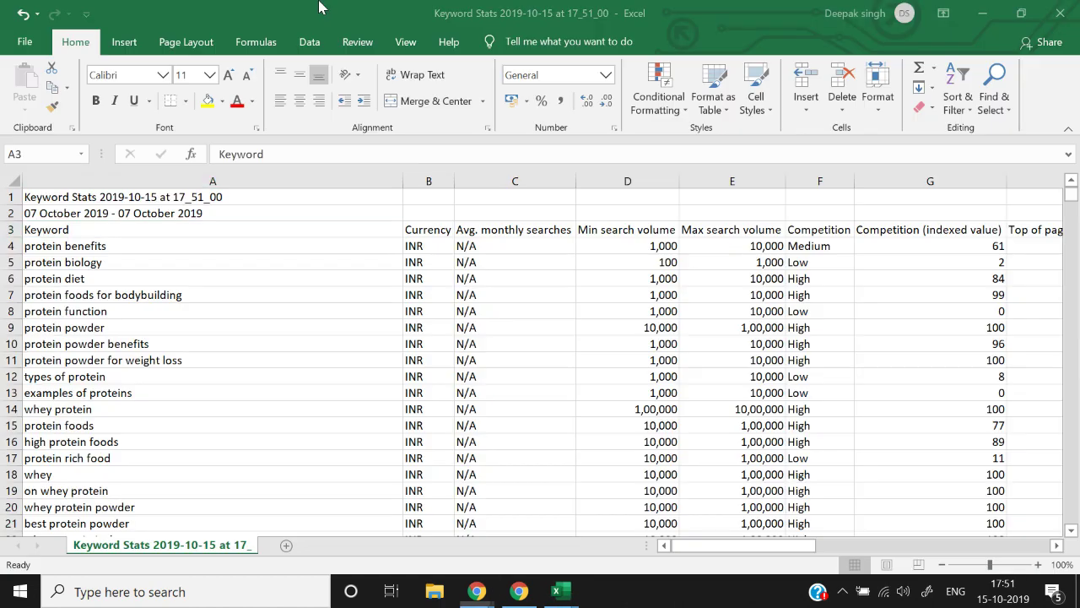
left_click(319, 7)
key("Down")
key("Down")
key("Up")
key("Right")
key("Right")
key("Right")
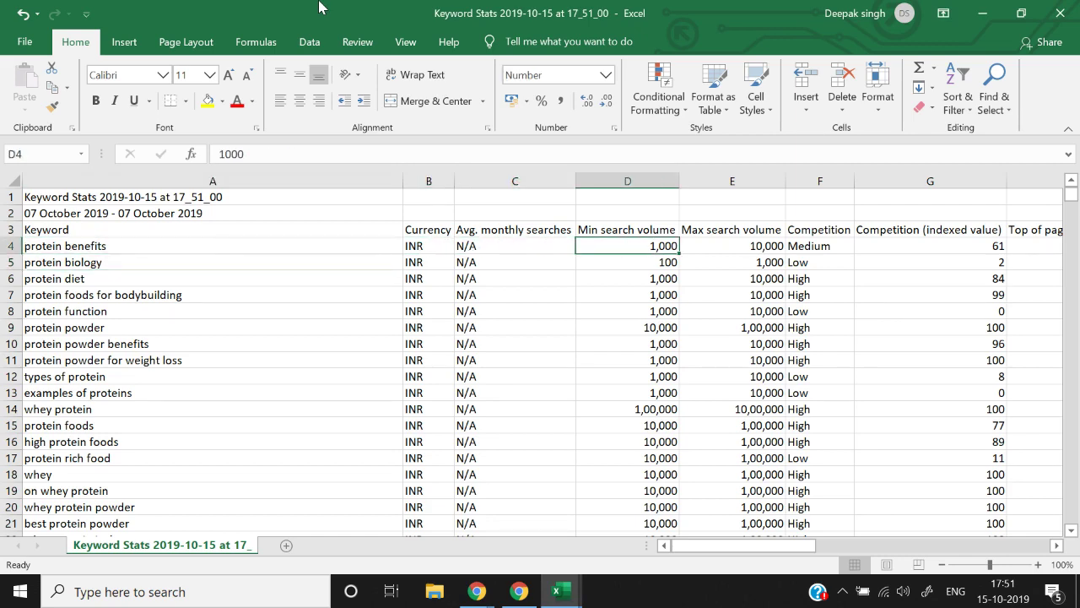
key("shift+Right")
key("shift+Down")
key("ctrl+c")
key("alt+Tab")
key("ctrl+v")
Copy the keyword "protein diet" from Google Sheets and search for it in the Excel export
key("Down")
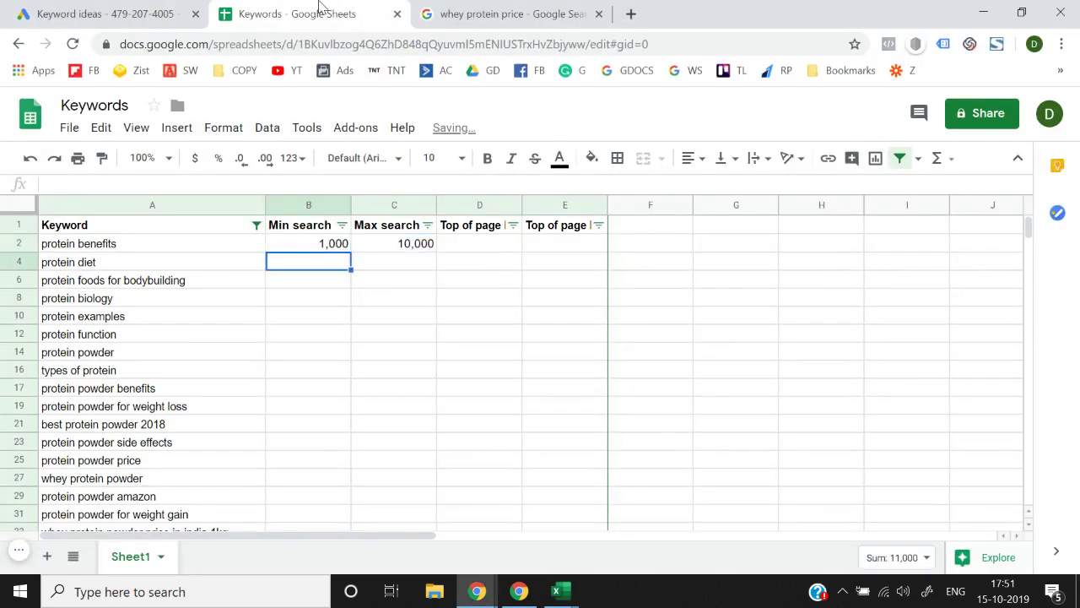
key("Left")
key("ctrl+c")
key("alt+Tab")
key("ctrl+f")
key("ctrl+v")
key("Return")
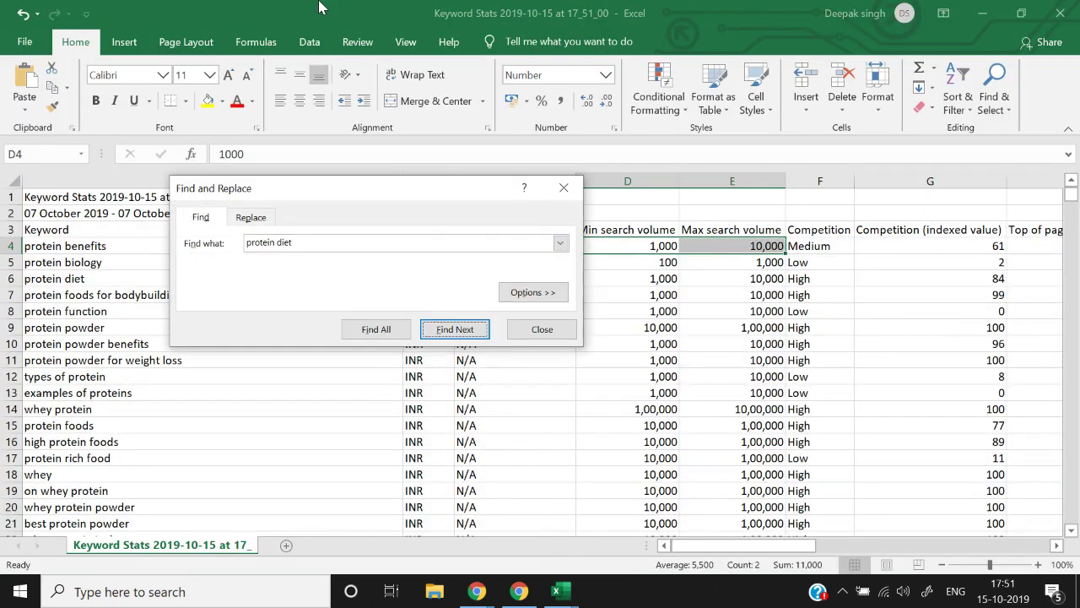
key("Escape")
Copy the minimum and maximum search volumes for "protein diet" from Excel into its row in Google Sheets
key("Left")
key("Left")
key("Left")
key("Down")
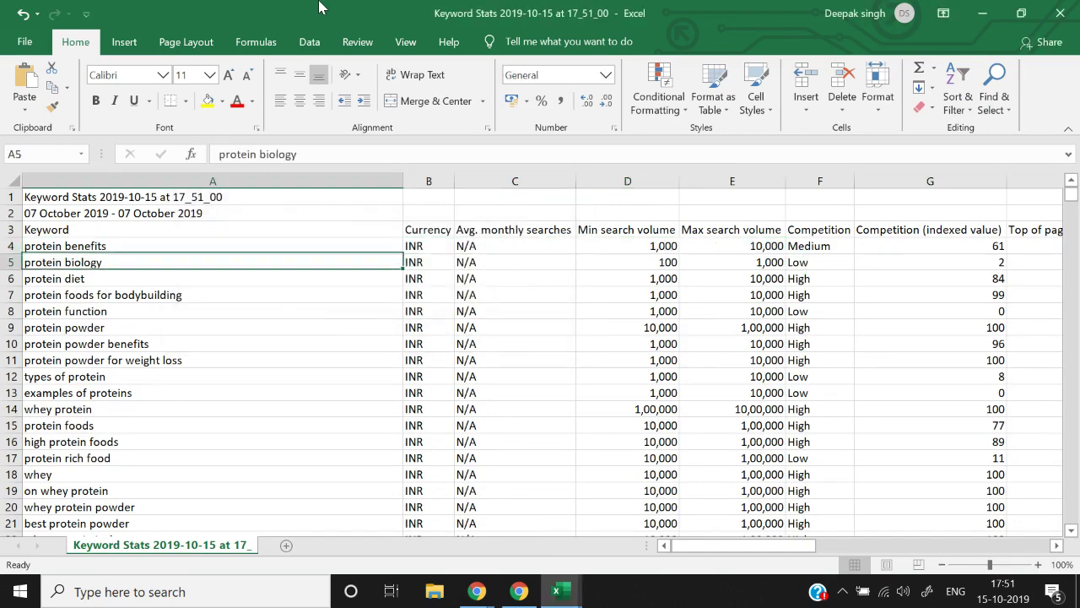
key("Down")
key("Right")
key("Right")
key("Right")
key("shift+Right")
key("ctrl+c")
key("alt+Tab")
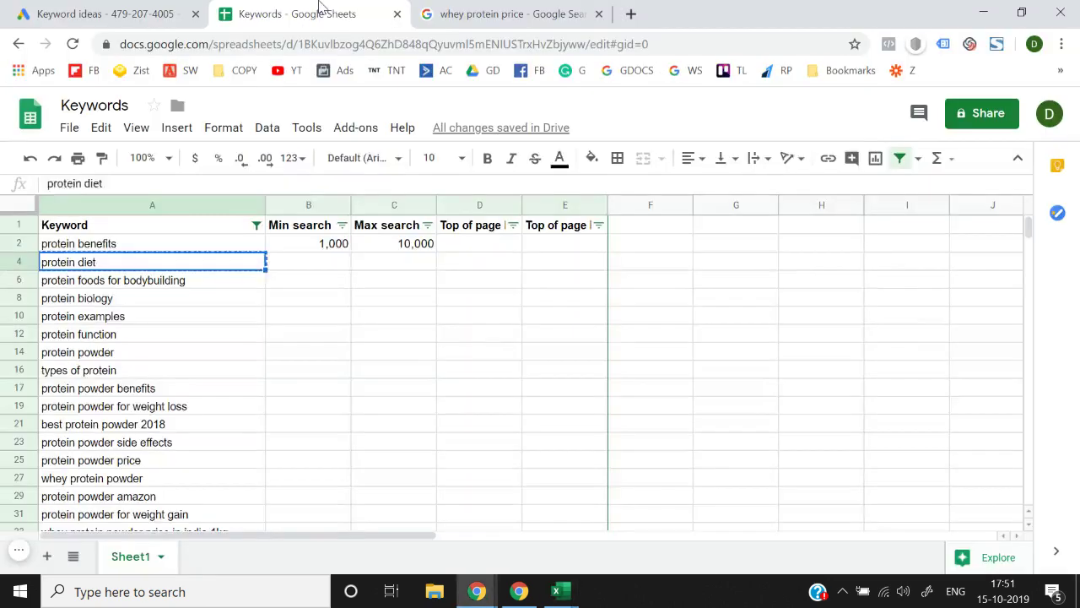
key("Right")
key("ctrl+v")
Copy the minimum and maximum search volumes for "protein foods for bodybuilding" from Excel into its row in Google Sheets
key("Left")
key("Down")
key("alt+Tab")
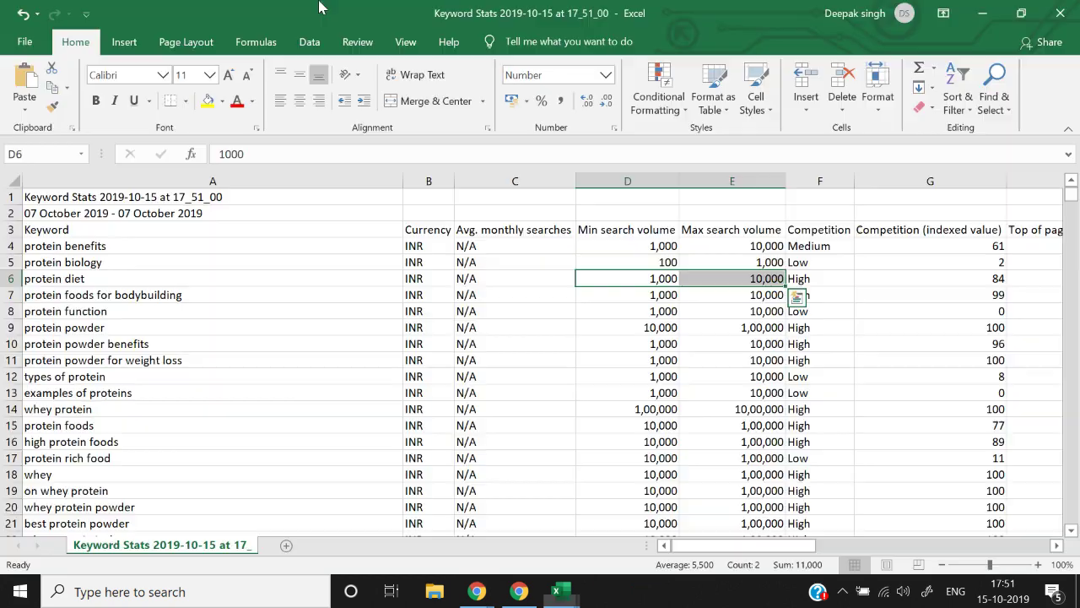
key("Left")
key("Left")
key("Left")
key("Down")
key("Right")
key("Right")
key("Right")
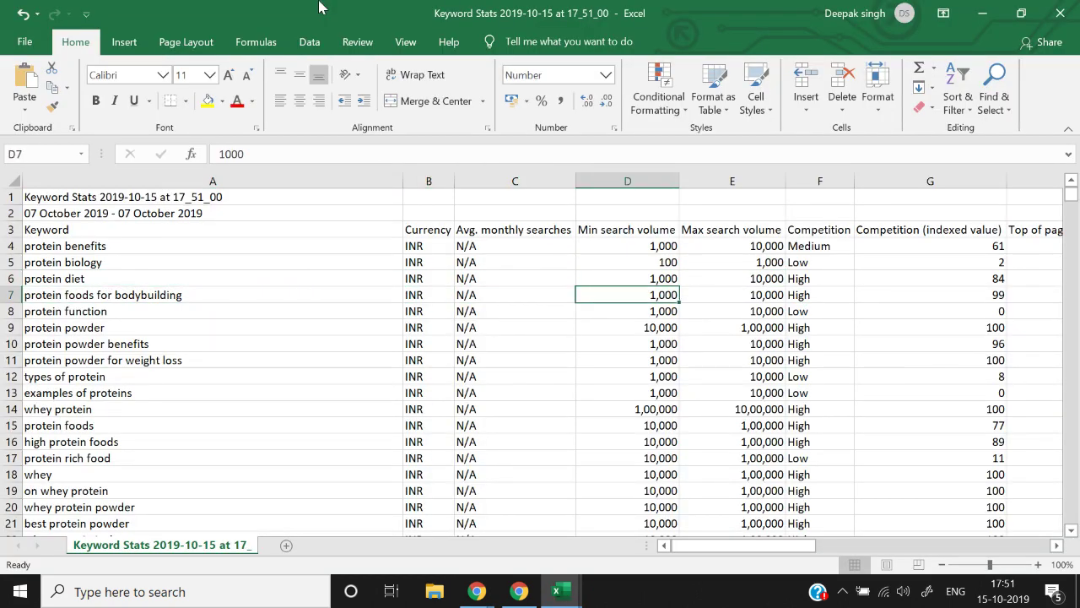
key("shift+Right")
key("ctrl+c")
key("alt+Tab")
key("Right")
Copy the minimum and maximum search volumes for "protein biology" from Excel into its row in Google Sheets
key("Left")
key("Down")
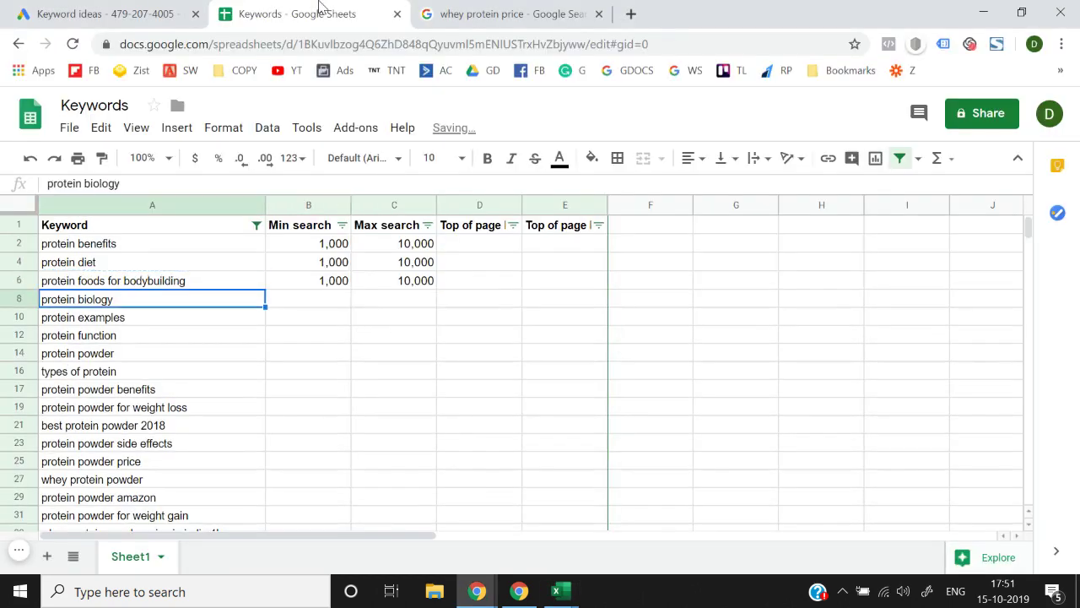
key("alt+Tab")
key("Up")
key("Up")
key("Left")
key("Right")
key("shift+Right")
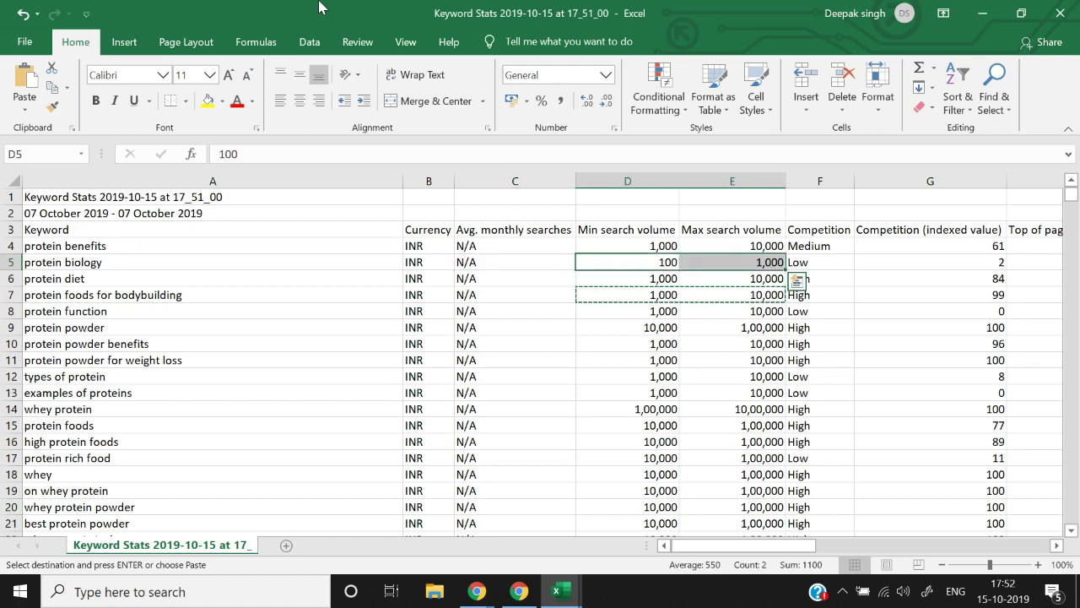
key("ctrl+c")
key("alt+Tab")
key("ctrl+v")
key("ctrl+z")
key("Right")
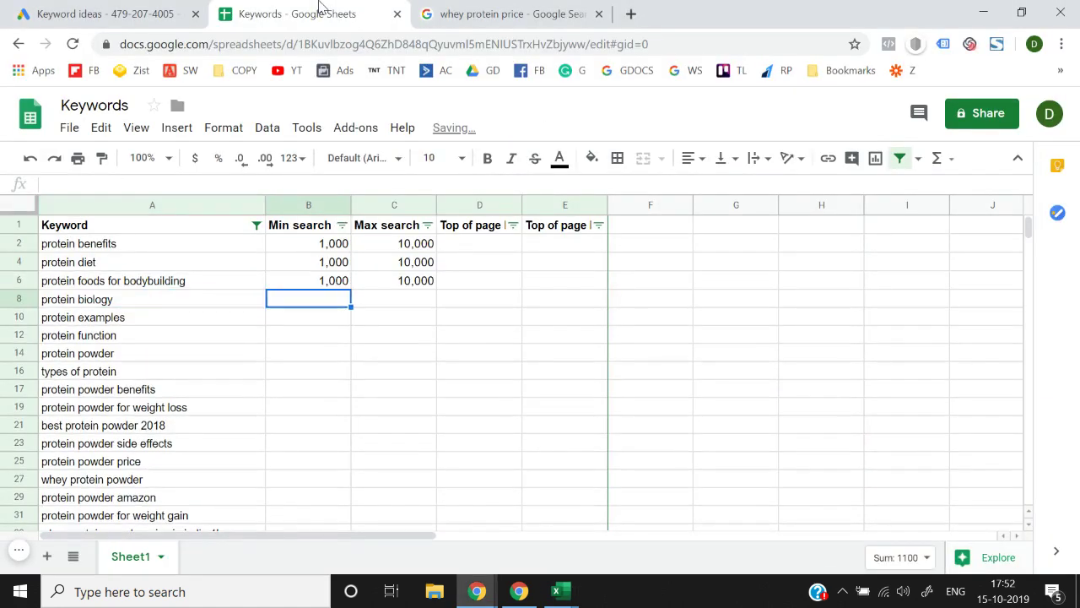
key("ctrl+v")
Look through the first keywords of the Excel export for "protein examples", the next keyword in Google Sheets
key("Down")
key("Left")
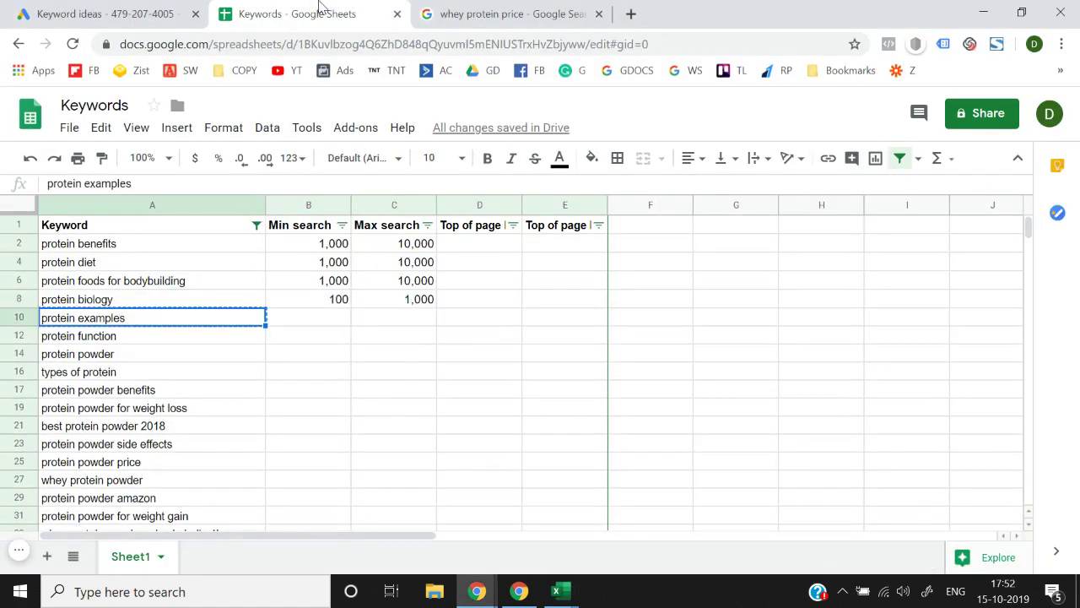
key("alt+Tab")
key("Down")
key("Left")
key("Left")
key("Left")
key("Up")
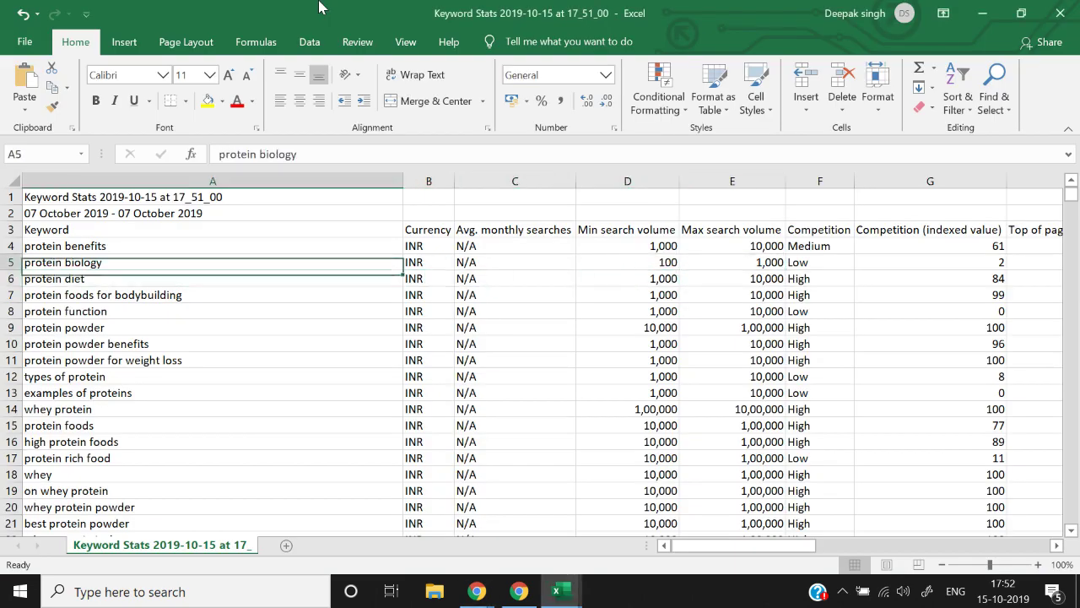
key("Down")
key("Down")
key("Down")
key("Down")
key("alt+Tab")
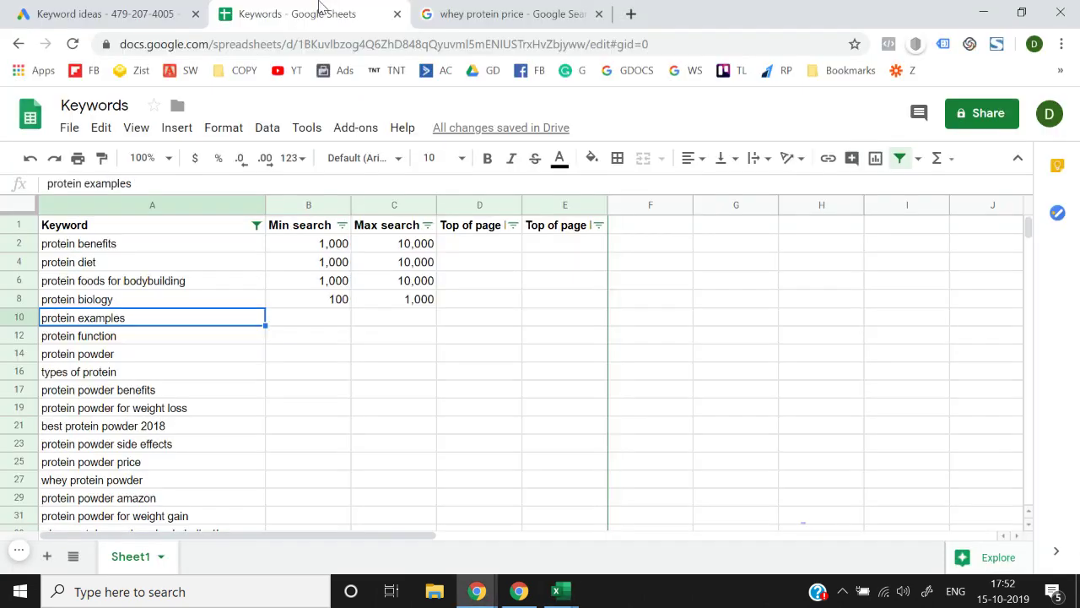
Copy the keyword "protein examples" from Google Sheets and search for it in the Excel export
key("ctrl+c")
key("alt+Tab")
key("ctrl+f")
key("ctrl+v")
key("Return")
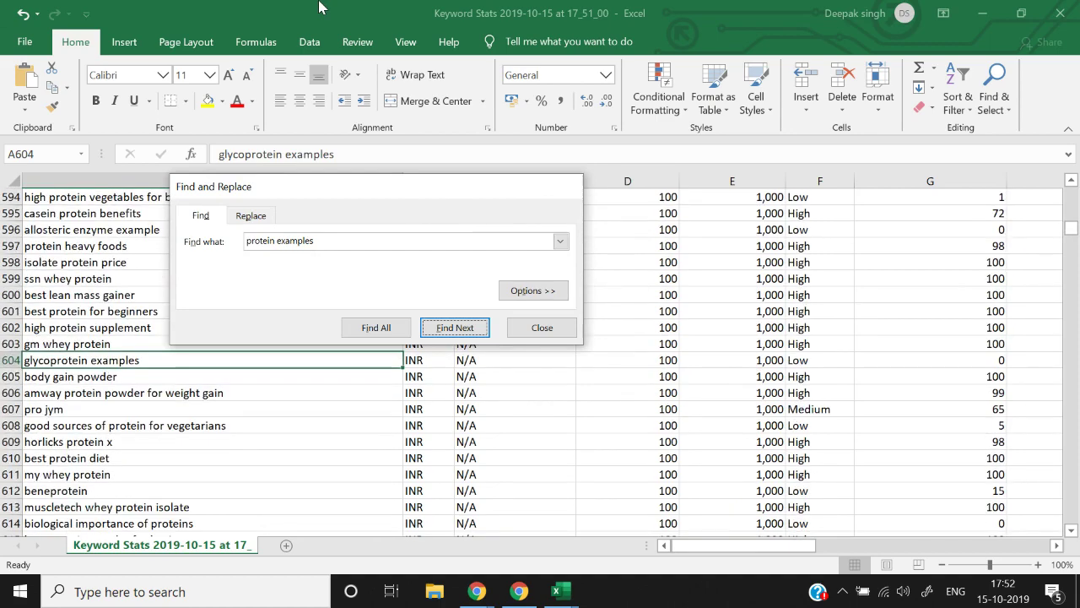
Step through the matches for "protein examples" in the Excel export, checking for the exact keyword
key("Escape")
key("ctrl+f")
key("Return")
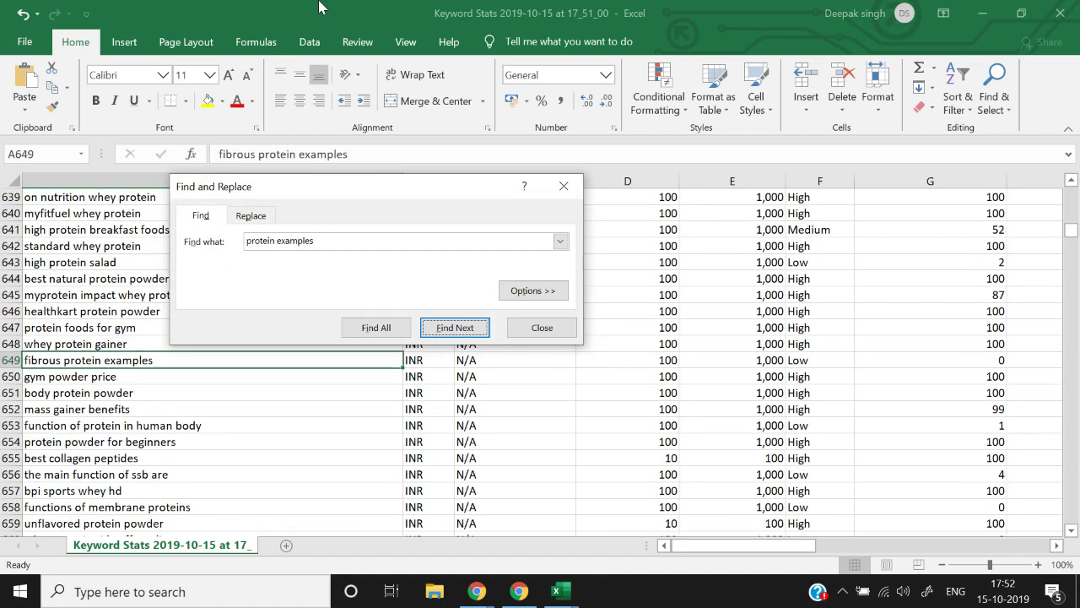
key("Return")
key("Return")
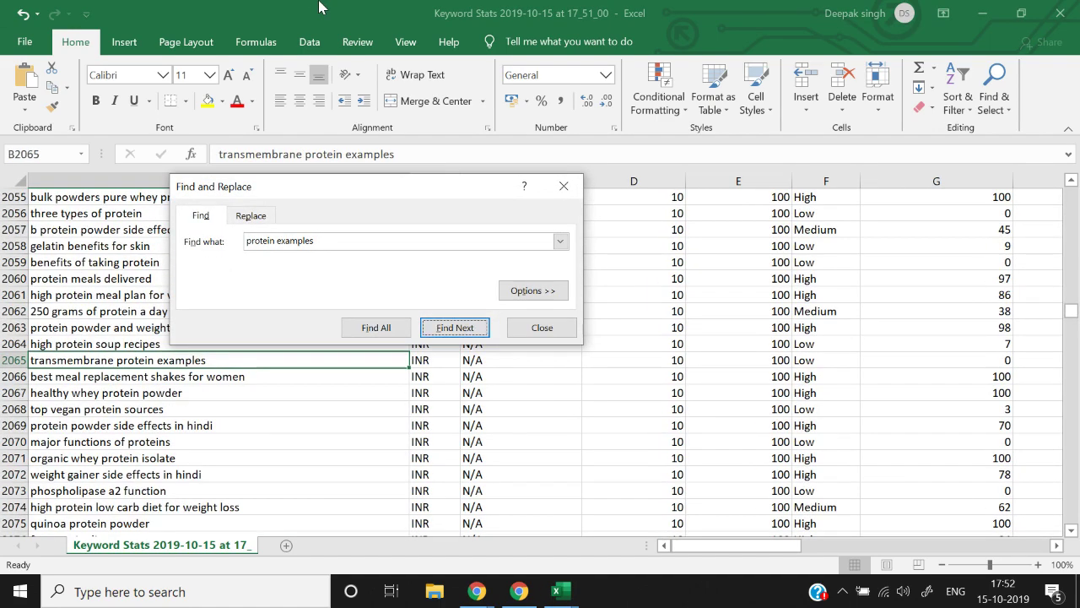
key("Return")
key("Return")
key("Return")
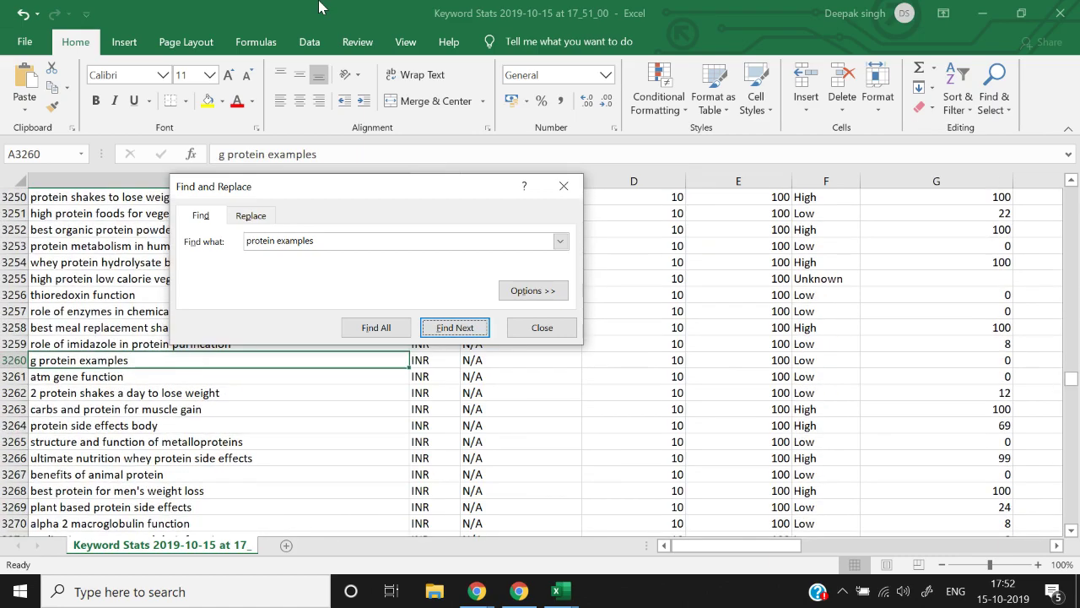
key("Return")
key("Return")
key("Return")
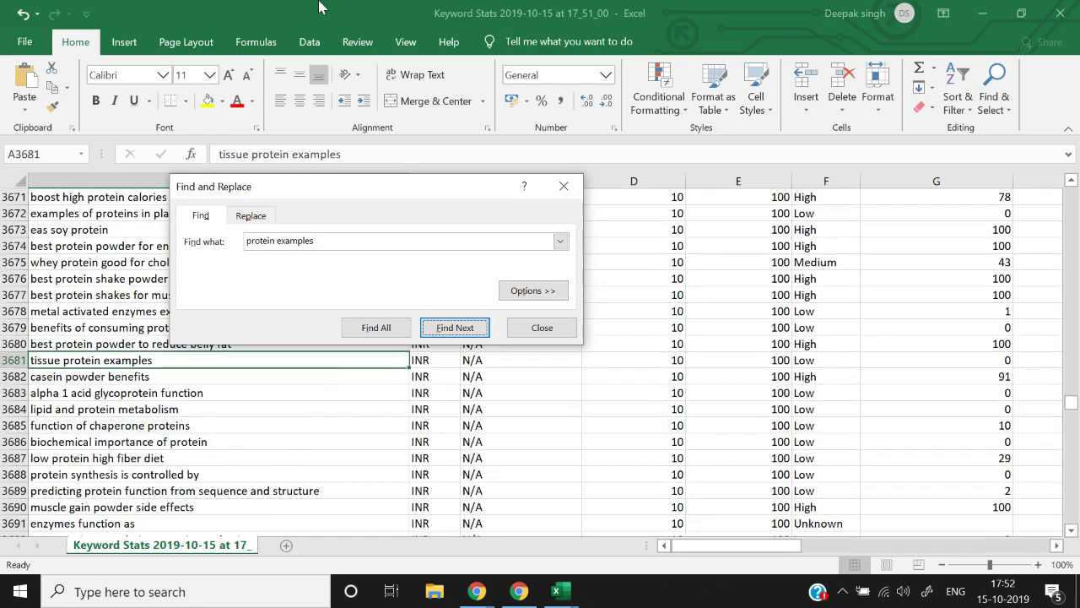
key("Return")
key("Return")
key("Return")
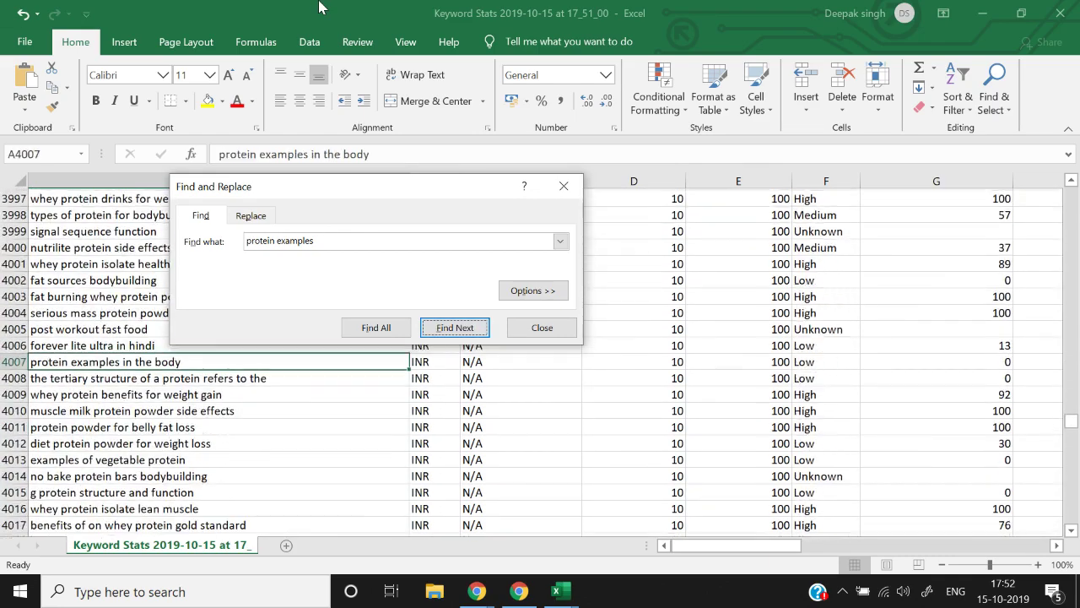
key("Return")
key("Return")
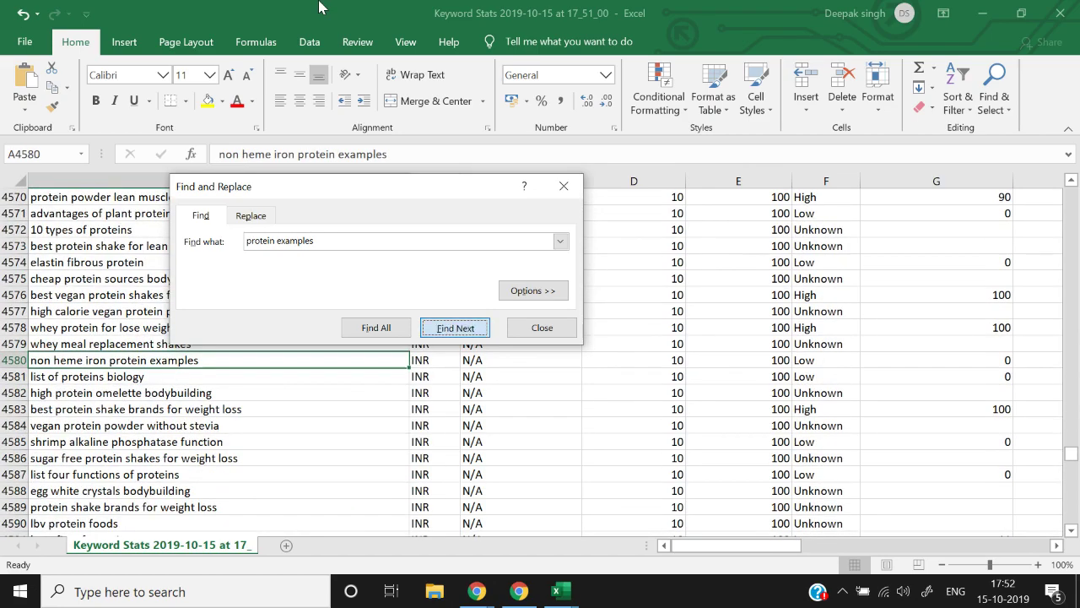
key("Return")
key("Return")
key("Return")
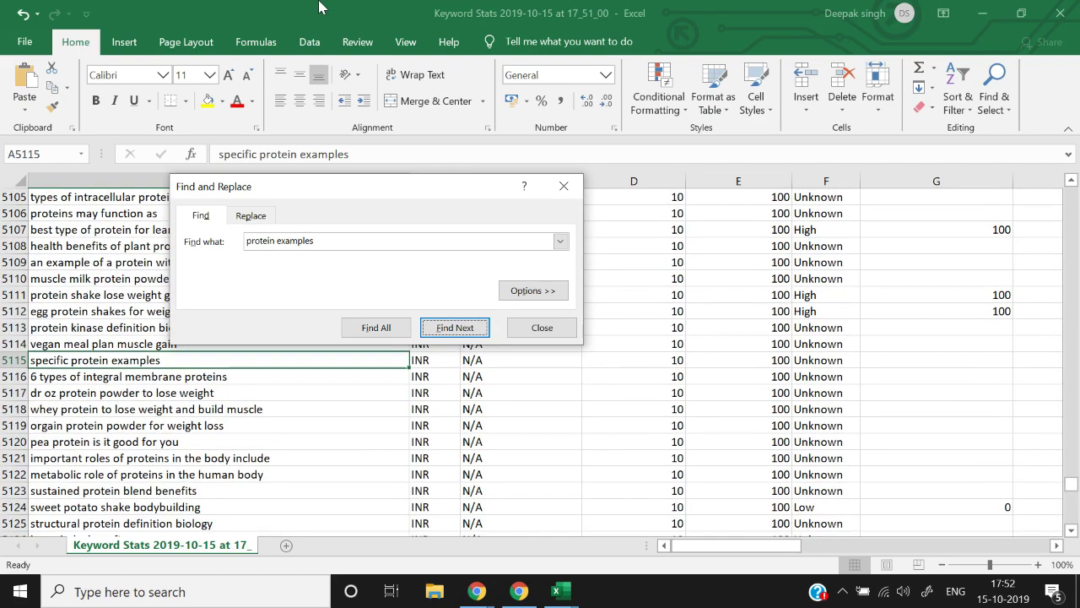
key("Return")
key("Return")
key("Return")
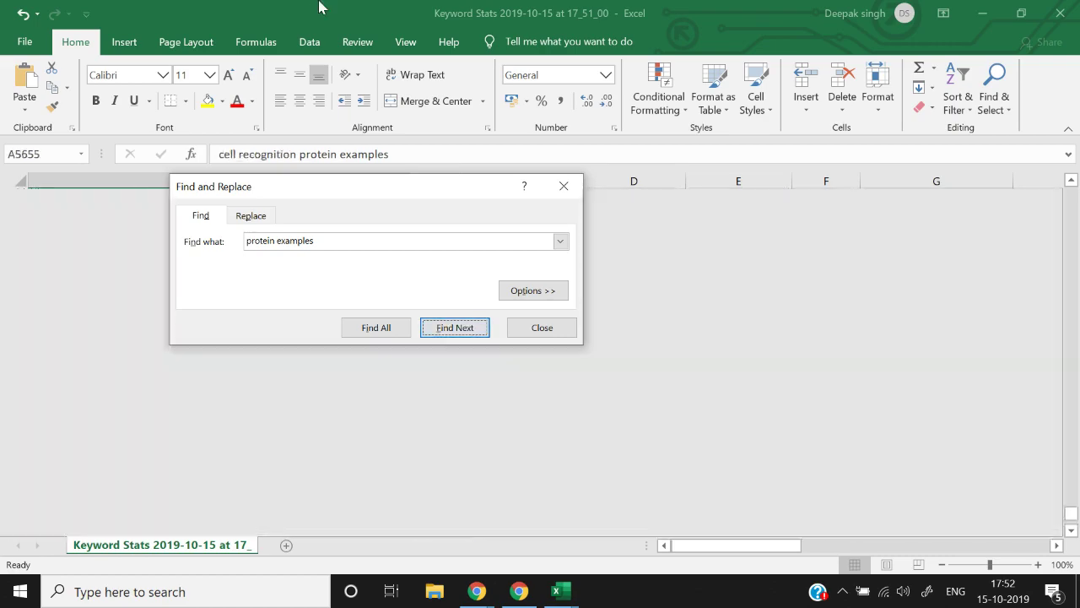
key("Return")
key("Return")
key("Return")
key("Return")
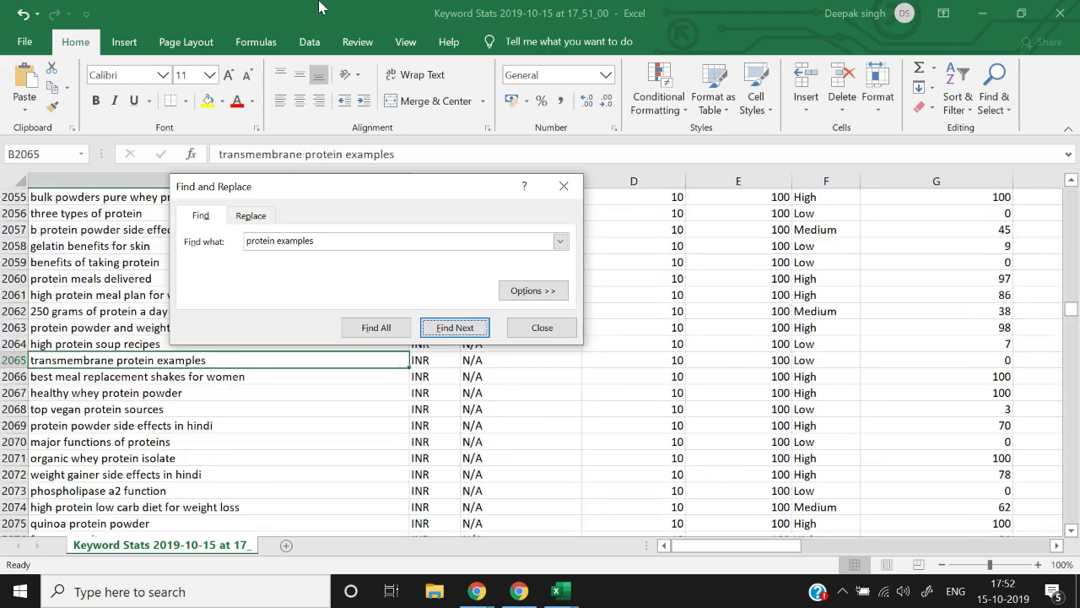
End the search and look through the keywords in the first rows of the Excel export from the beginning
key("Escape")
key("ctrl+Home")
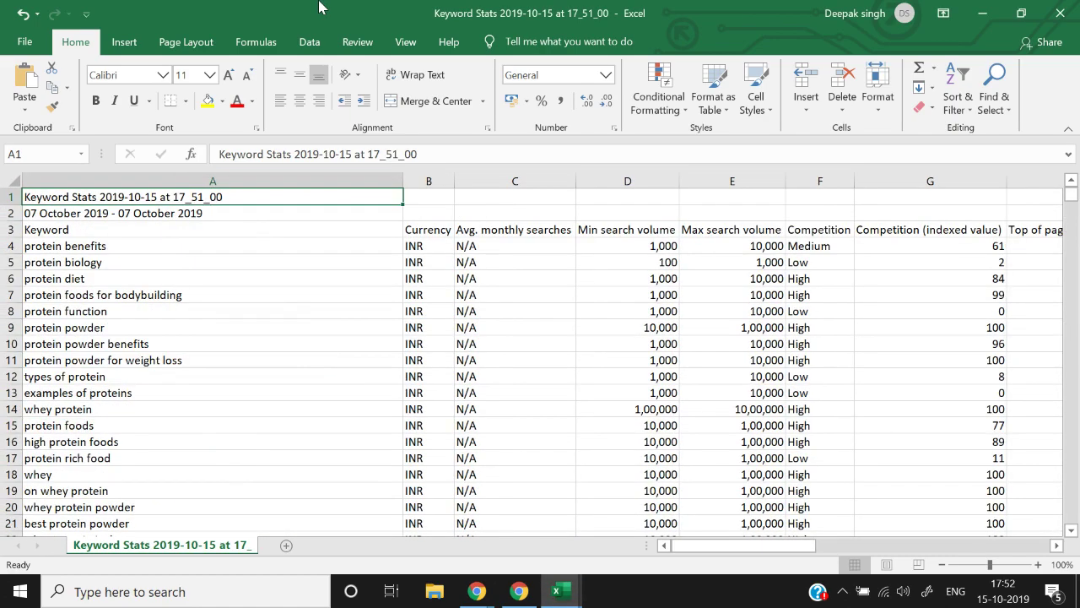
key("Down")
key("Down")
key("Down")
key("Down")
key("Down")
key("Down")
key("Down")
key("Down")
key("Down")
key("Down")
key("Down")
key("Down")
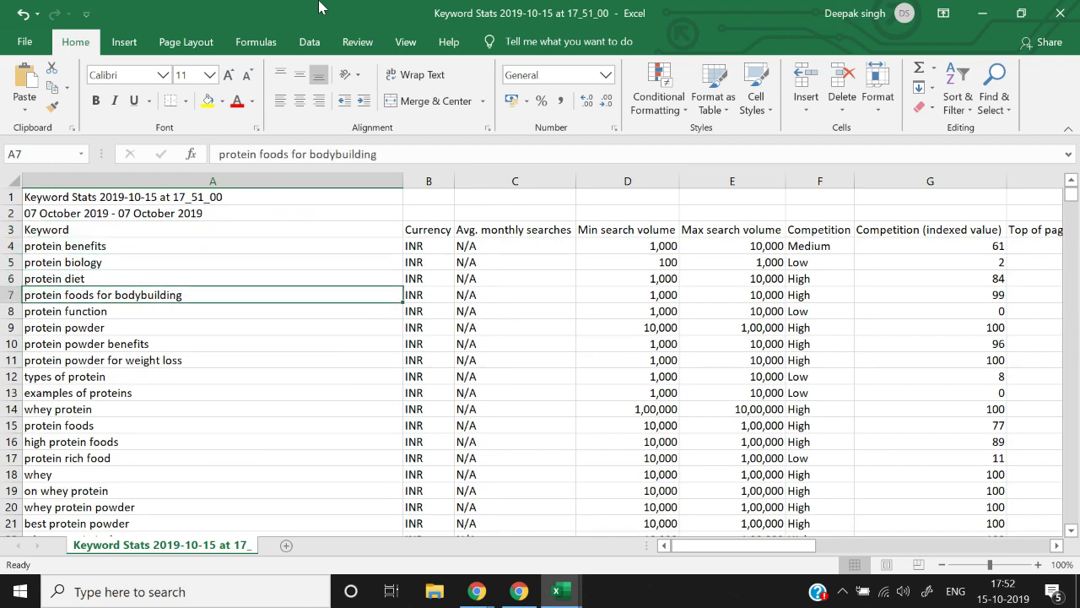
Copy the keyword "protein function" from Google Sheets and step through its matches in the Excel export
key("alt+Tab")
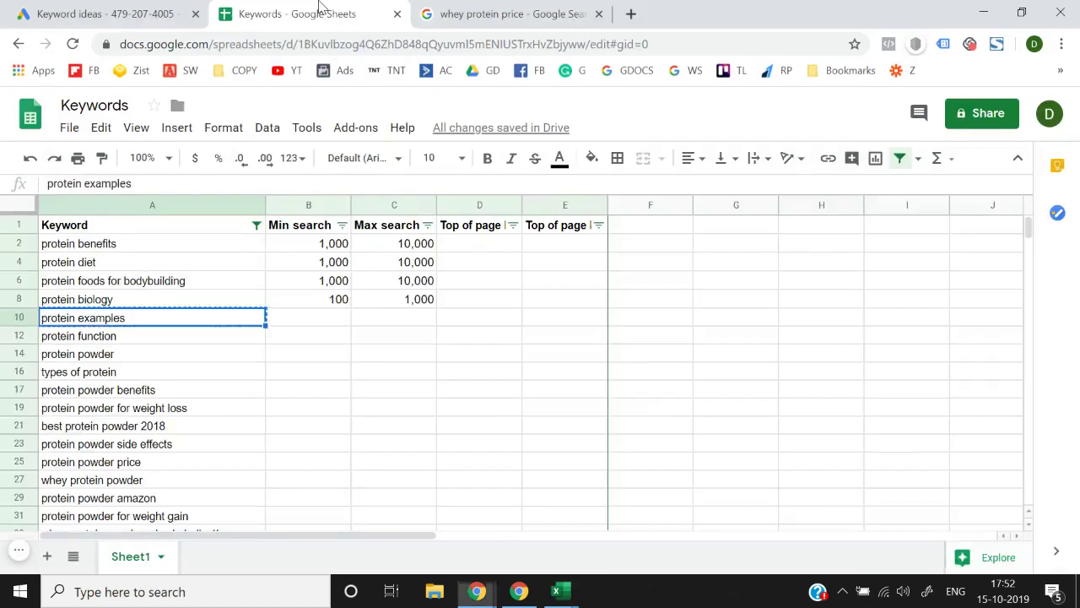
key("Left")
key("ctrl+c")
key("alt+Tab")
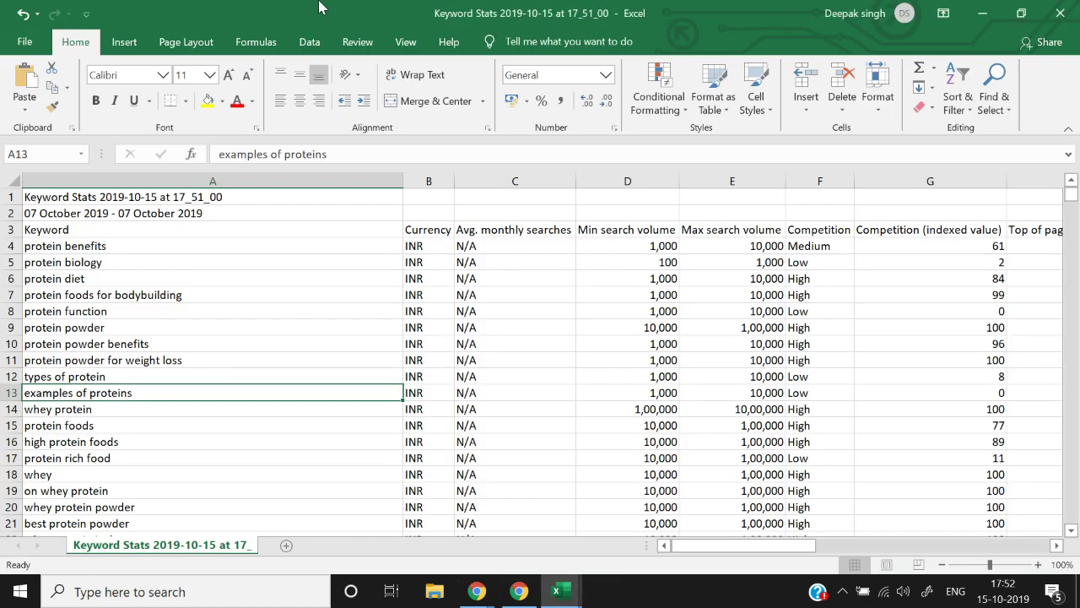
key("ctrl+f")
key("ctrl+v")
key("Return")
key("Return")
key("Return")
key("Return")
key("Return")
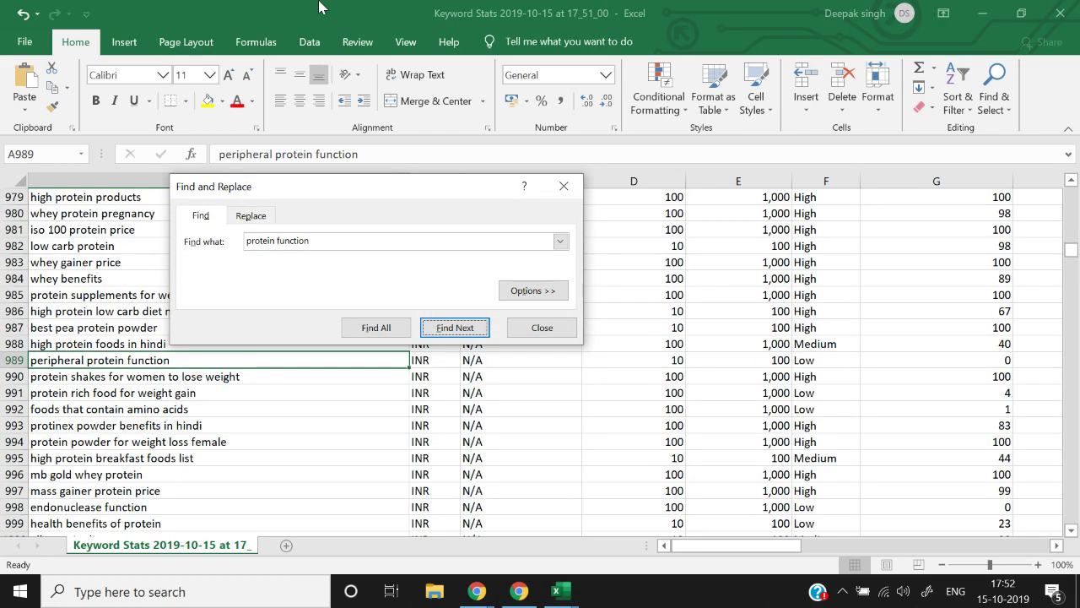
key("Return")
key("Return")
key("Return")
key("Return")
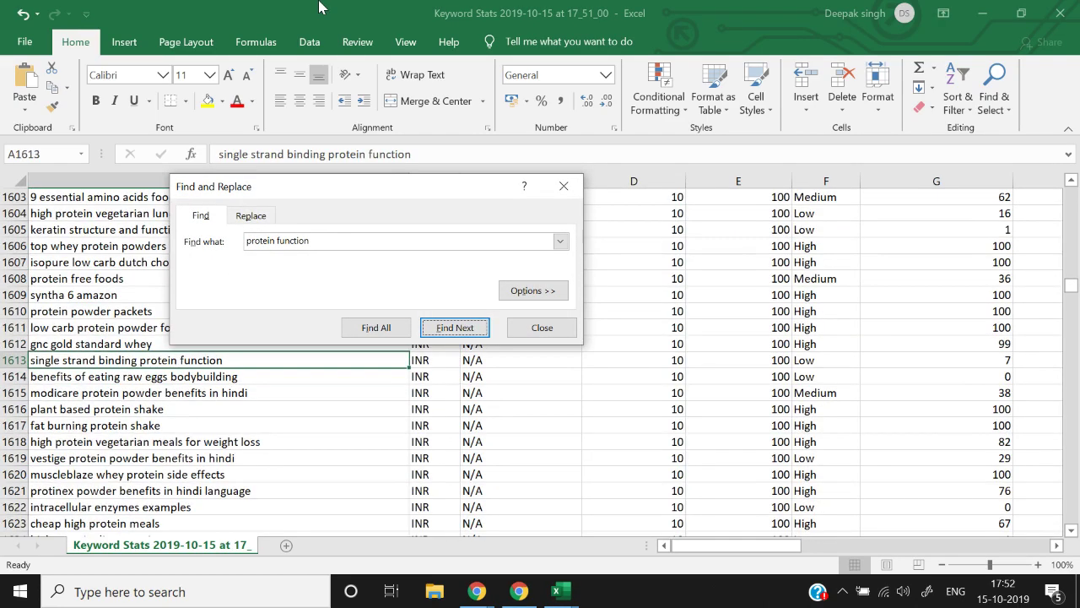
Check the monthly search ranges in the Google Ads keyword plan, and enter 100 and 1000 as search volumes for "protein function" in Google Sheets
key("alt+Tab")
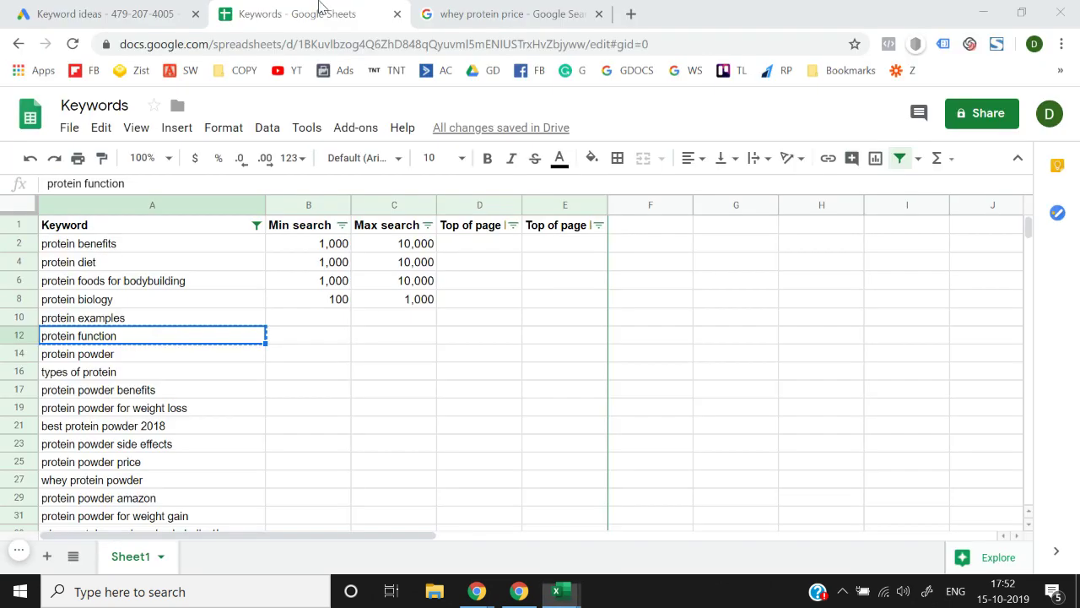
left_click(81, 9)
scroll(303, 387, "down", 1)
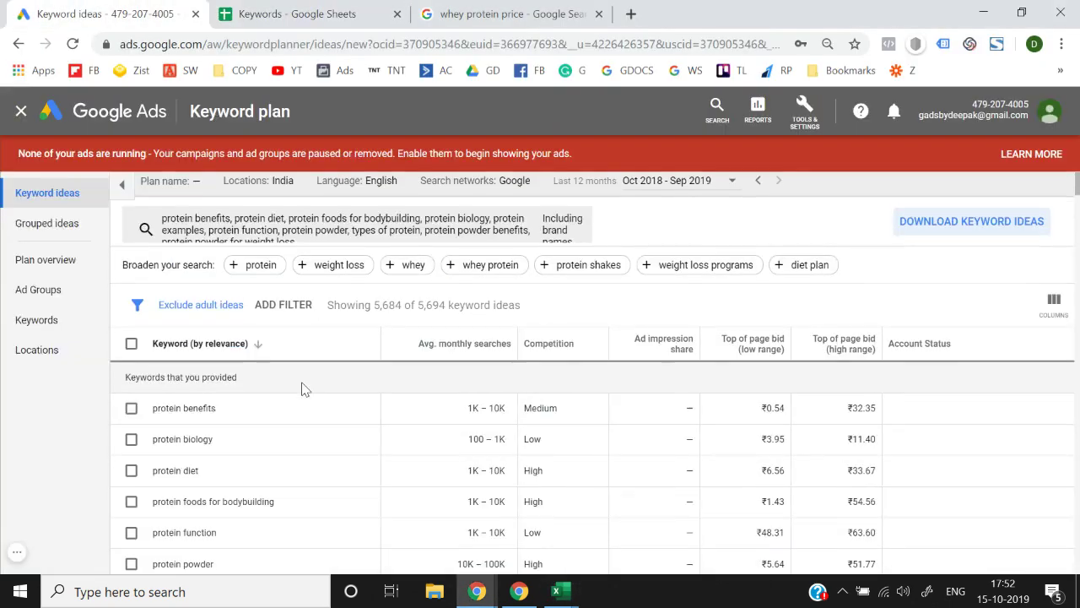
double_click(498, 433)
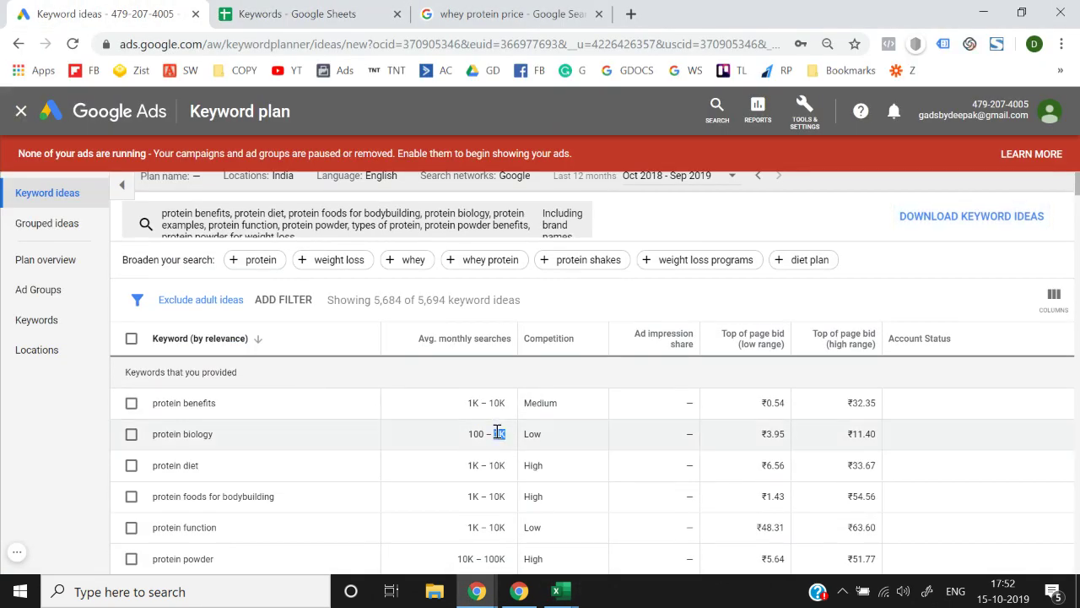
left_click(372, 8)
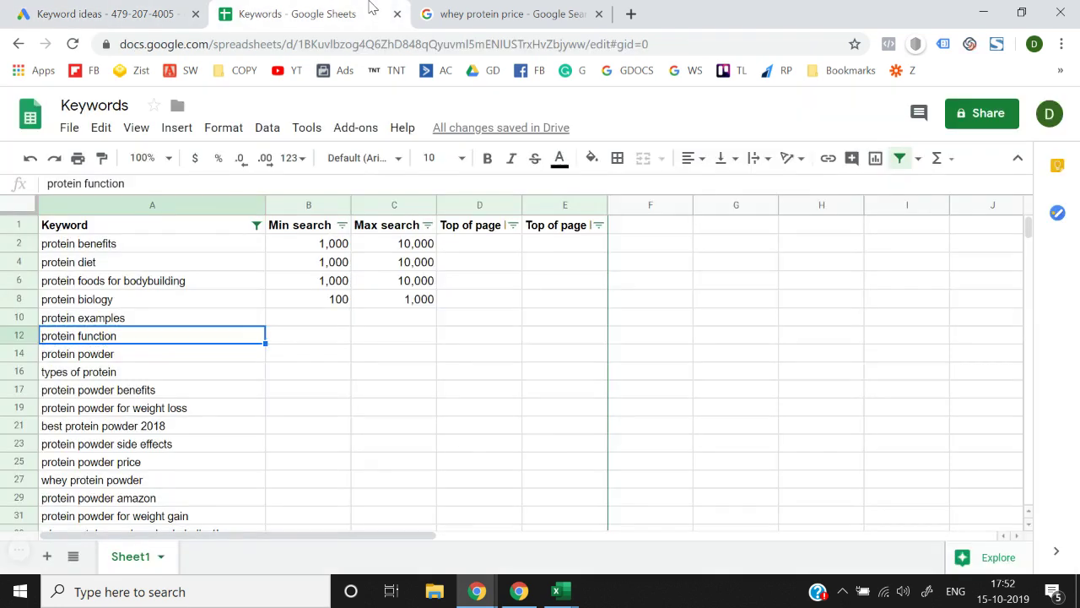
key("Right")
type("100")
key("Tab")
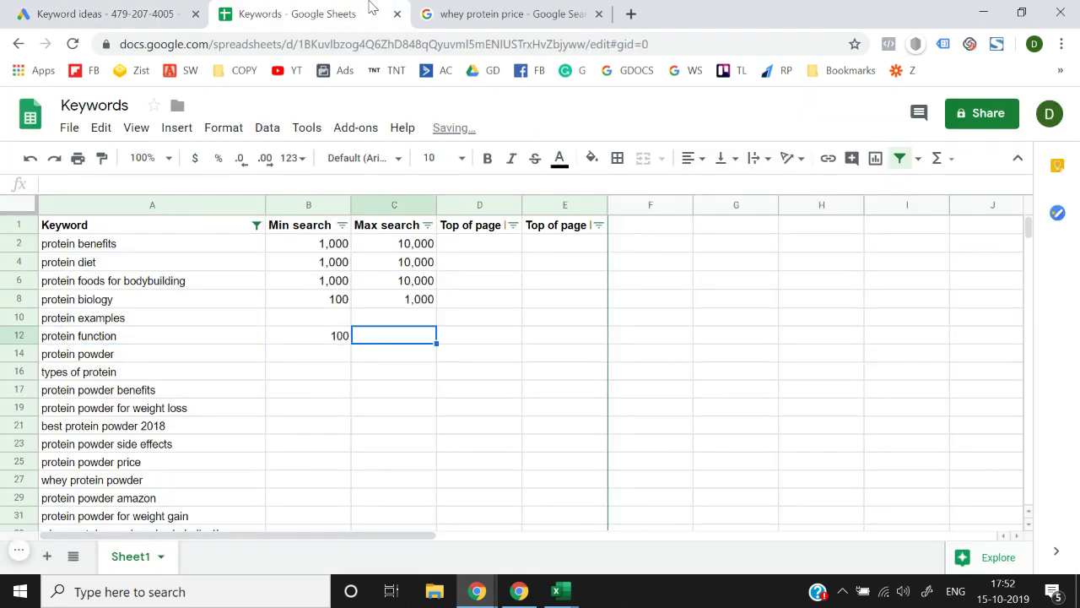
type("1000")
key("Return")
Return to the "protein examples" row and look for that keyword's average monthly searches in the Google Ads keyword plan
key("Left")
key("Up")
key("Up")
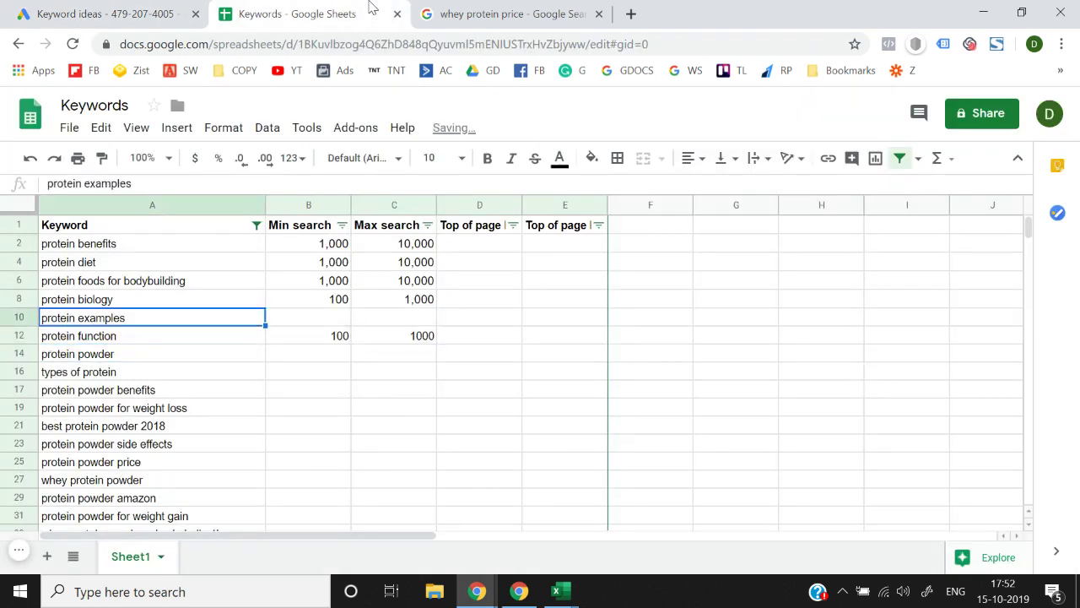
key("Up")
key("Right")
key("Down")
key("Left")
left_click(109, 13)
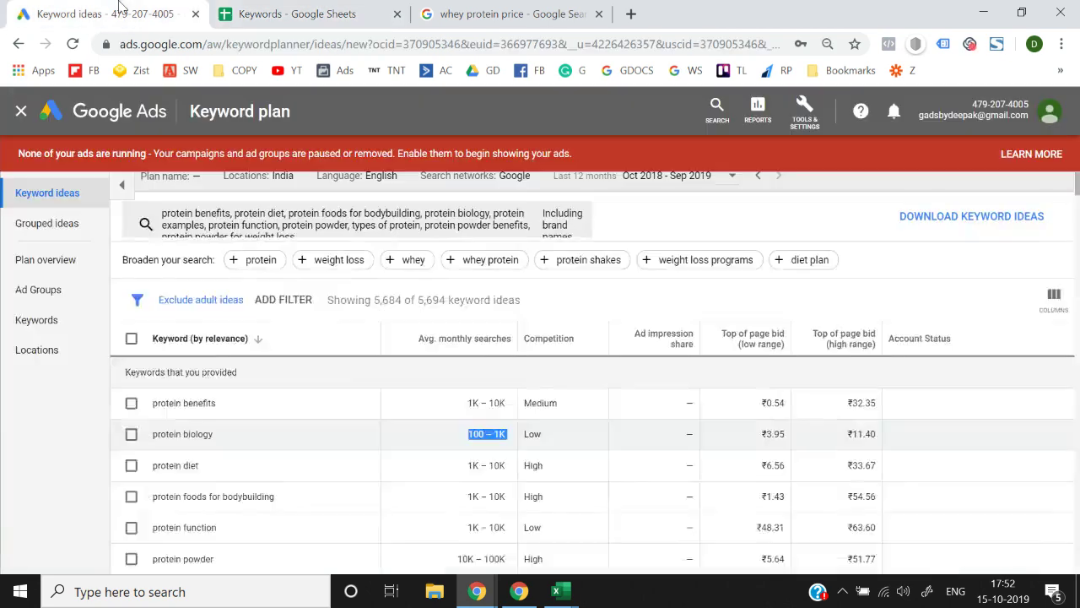
scroll(331, 410, "down", 1)
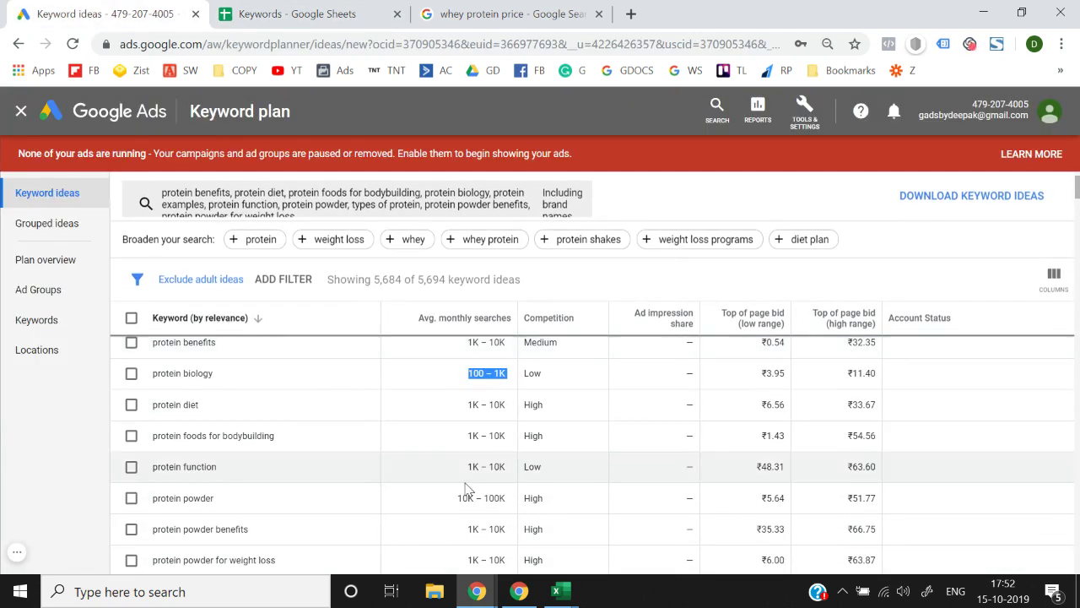
scroll(469, 488, "down", 2)
scroll(468, 488, "up", 1)
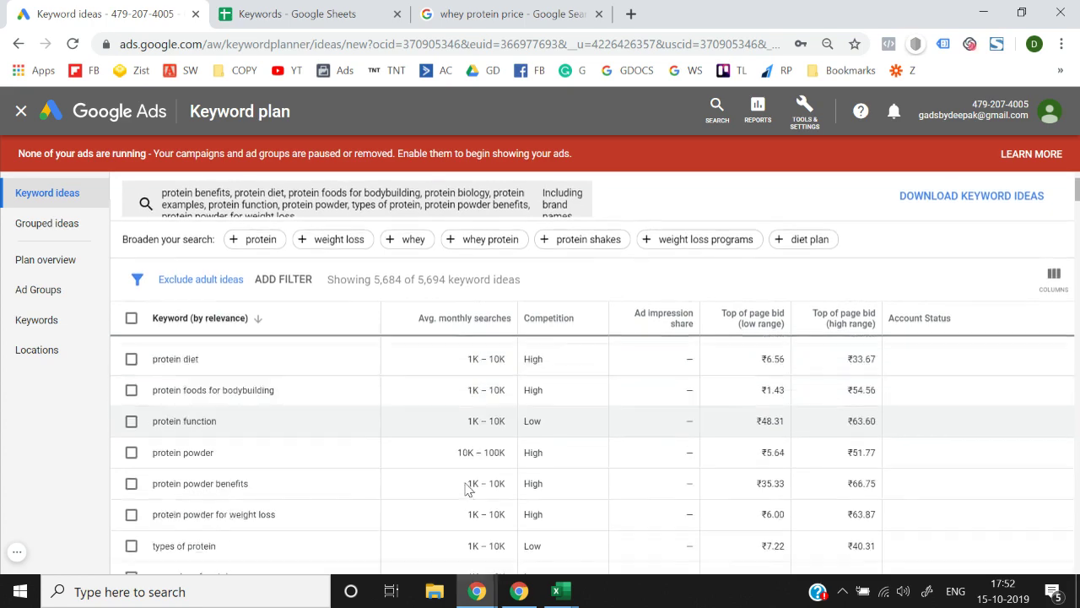
scroll(469, 488, "up", 3)
scroll(471, 503, "down", 1)
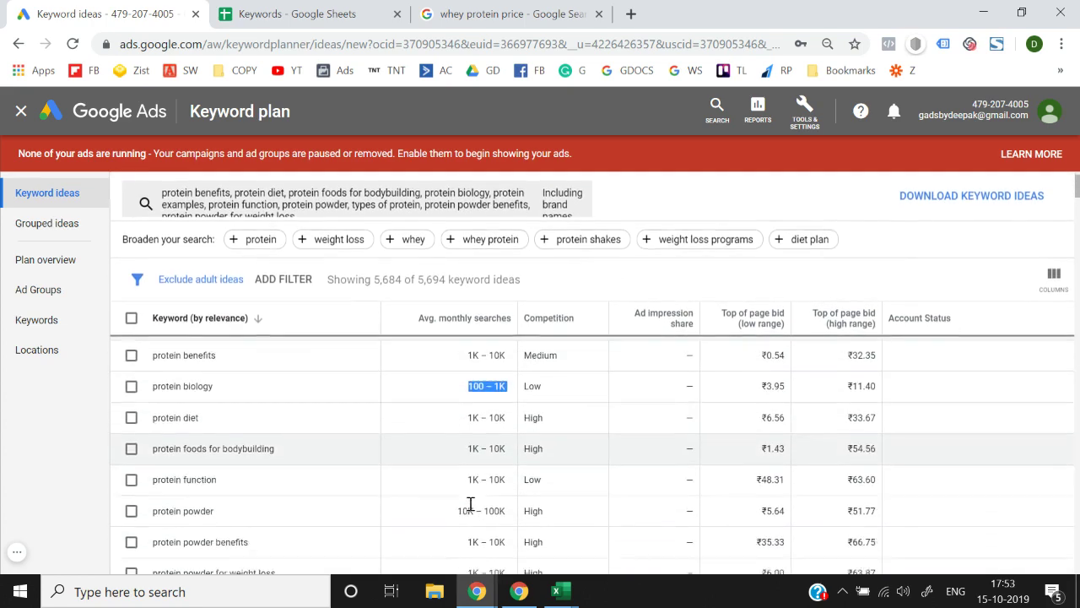
scroll(471, 503, "down", 3)
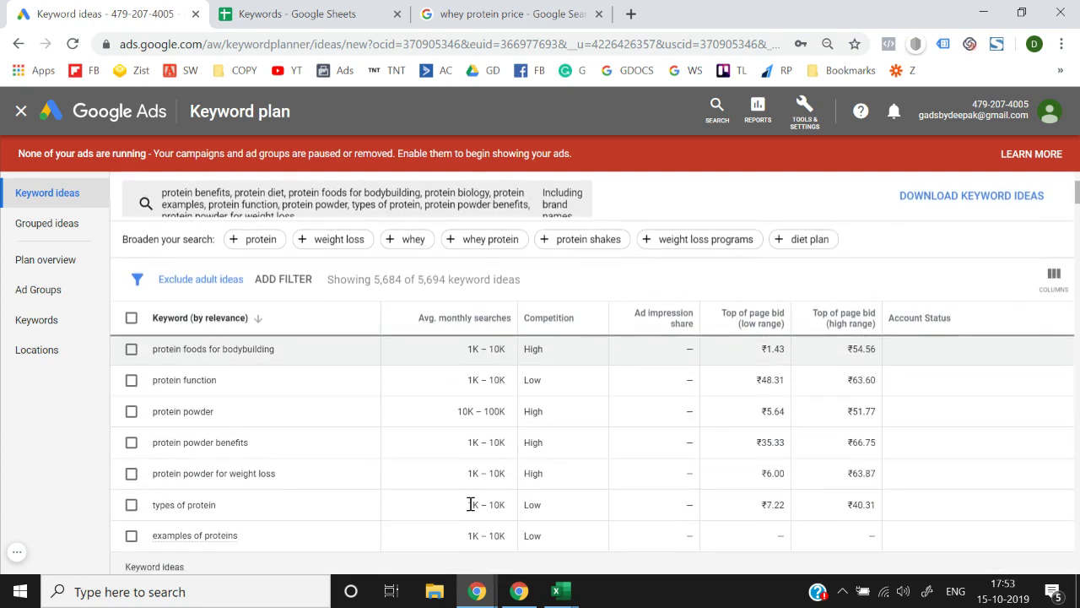
In Google Sheets, copy the search volumes 1,000 and 10,000 from "protein foods for bodybuilding" into the "protein examples" row
left_click(310, 7)
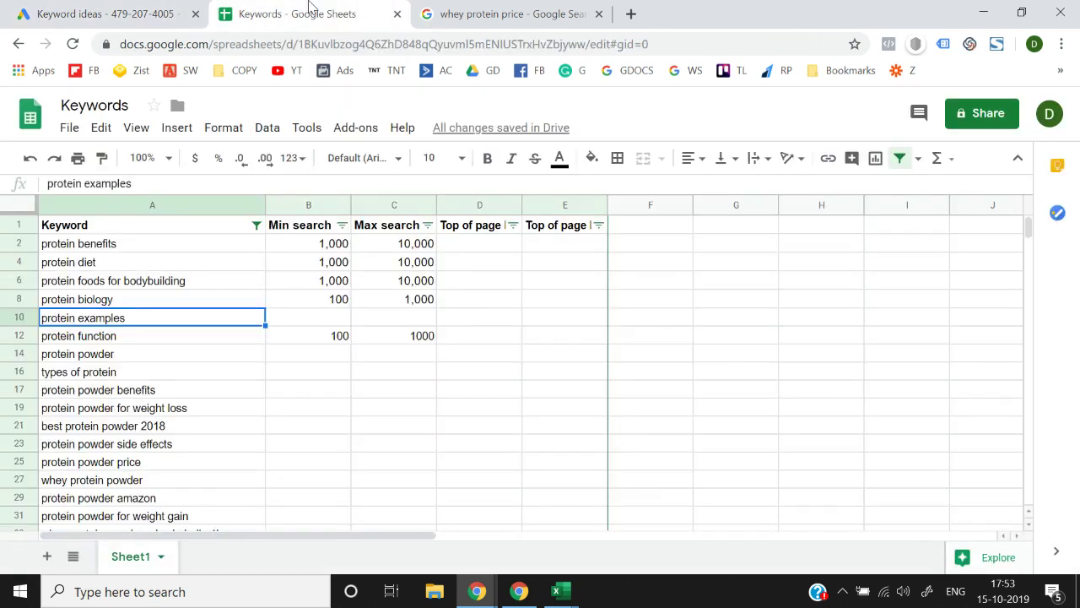
key("Right")
key("Right")
key("Left")
key("Up")
key("Up")
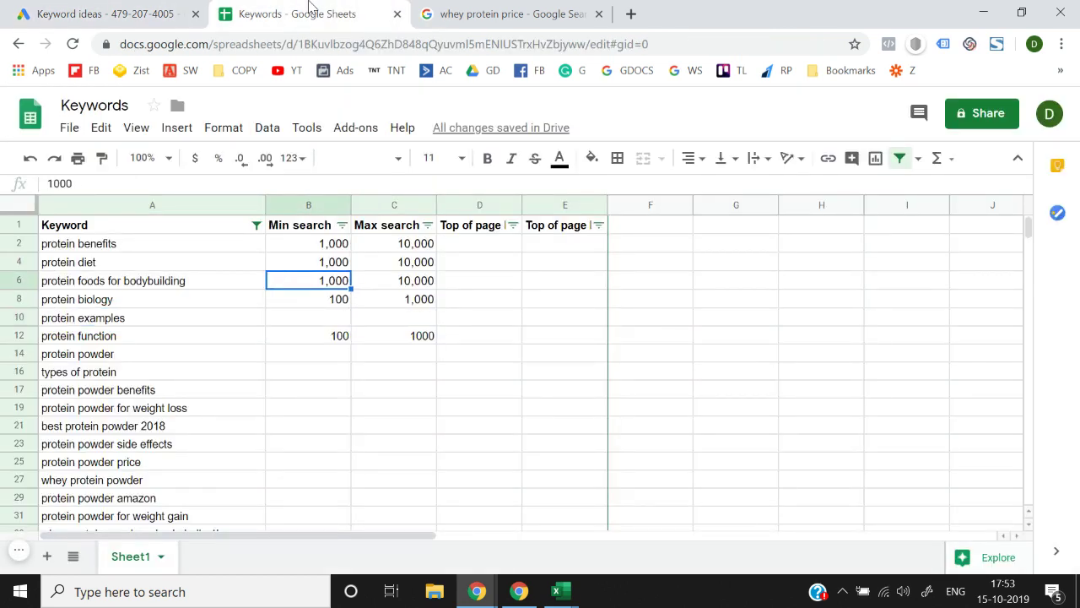
key("shift+Right")
key("ctrl+c")
key("Down")
key("Down")
key("ctrl+v")
key("Down")
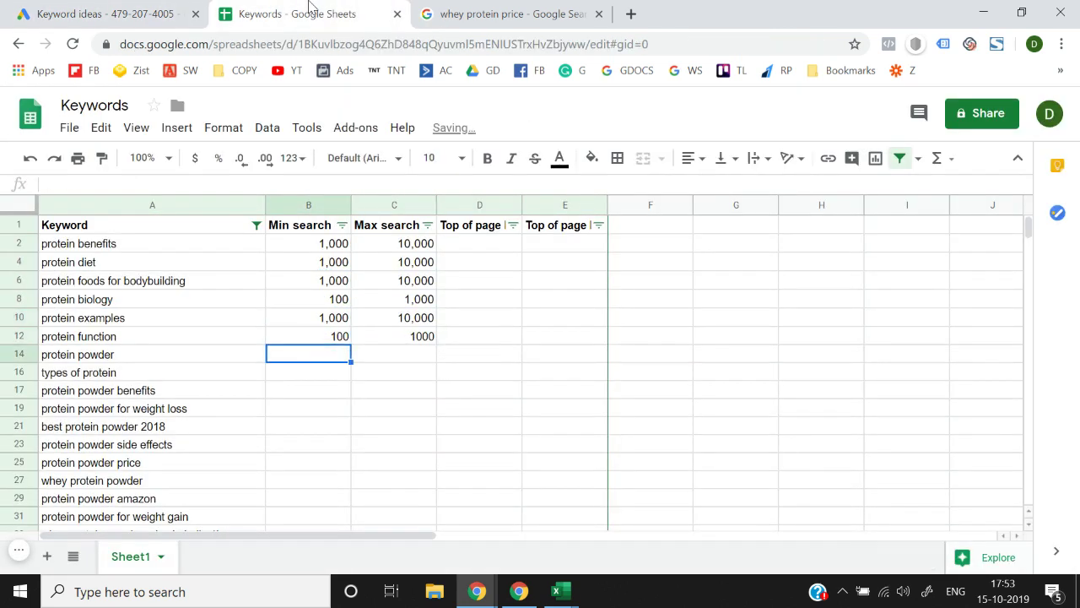
Look down the Google Sheets keyword list to examine which rows have search volumes and bids, and return to the header row
key("Left")
key("Down")
key("Down")
key("Right")
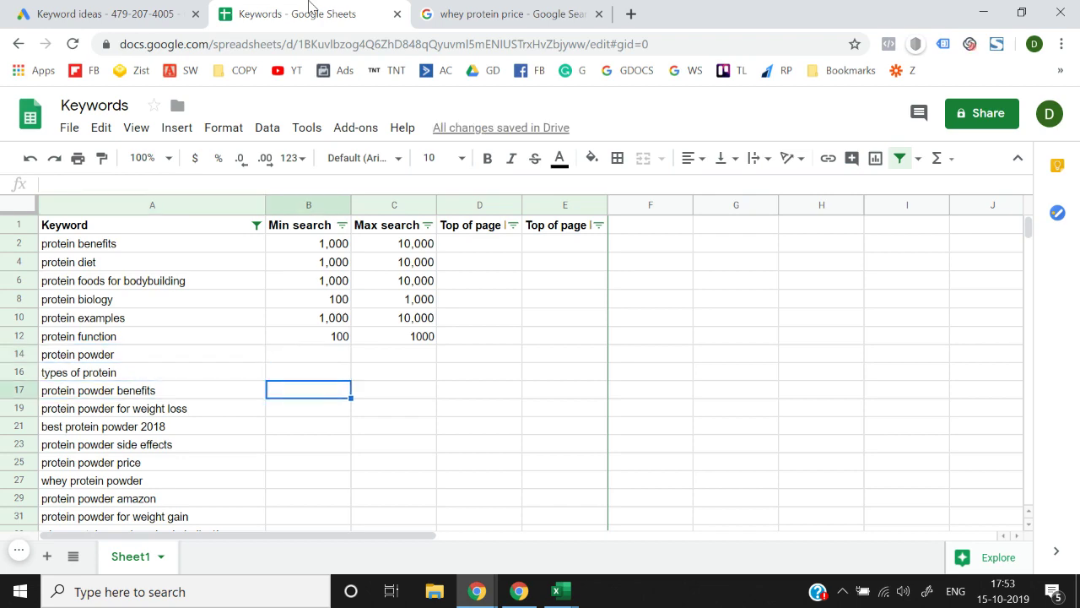
key("Down")
key("Down")
key("Down")
key("Down")
key("Down")
key("Down")
key("Down")
key("Down")
key("Down")
key("Down")
key("Down")
key("Down")
key("Down")
key("Down")
key("Down")
key("Down")
key("Down")
key("Down")
key("Down")
key("Down")
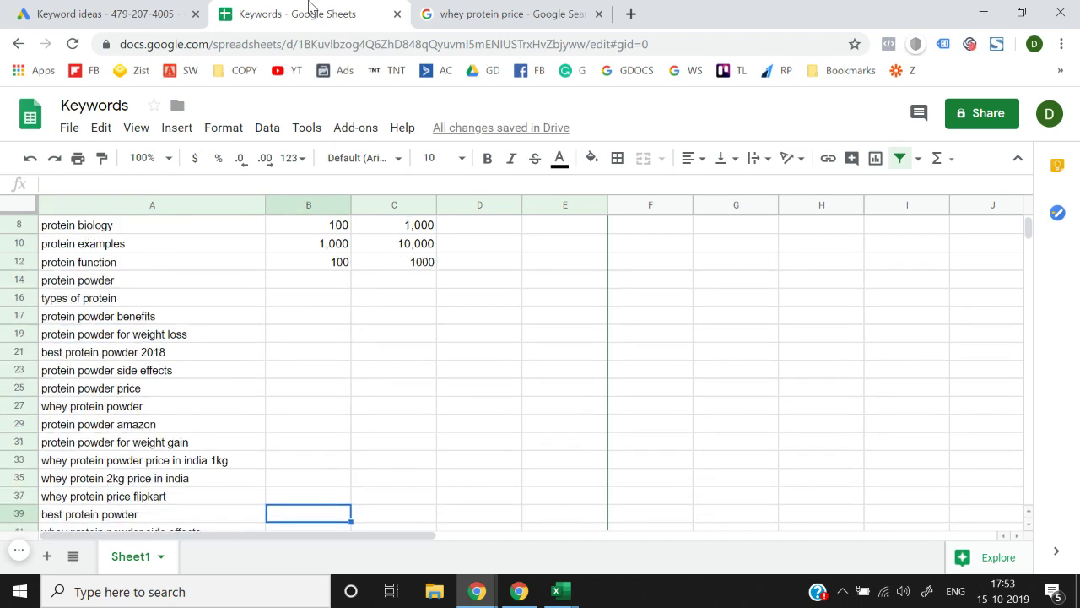
key("Down")
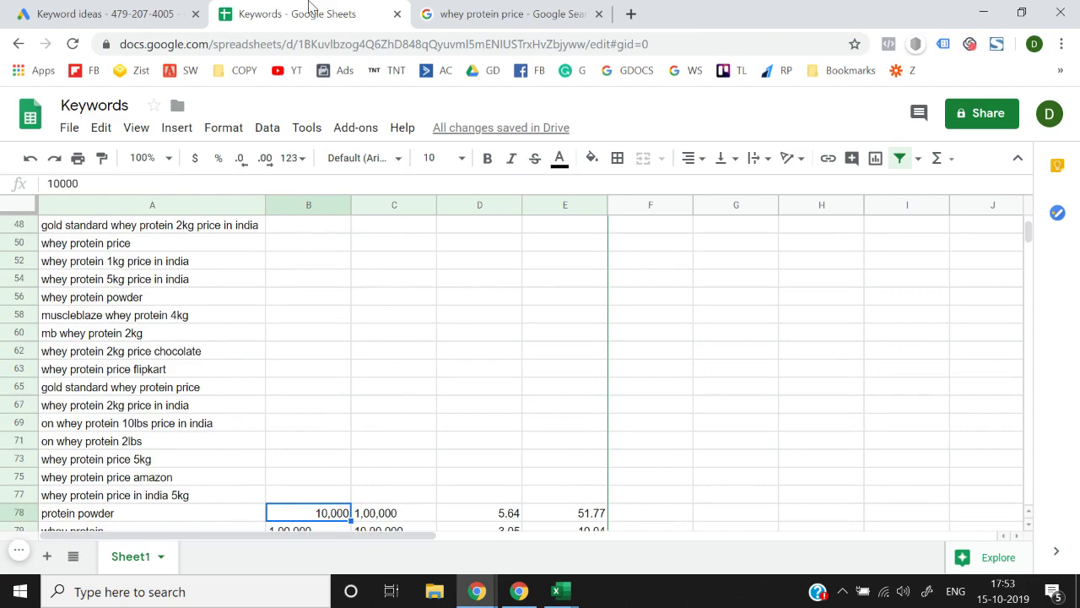
key("Down")
key("Down")
key("Down")
key("Down")
key("Down")
key("Down")
key("Down")
key("Down")
key("Down")
key("Down")
key("Down")
key("Down")
key("Down")
key("Down")
key("Down")
key("Down")
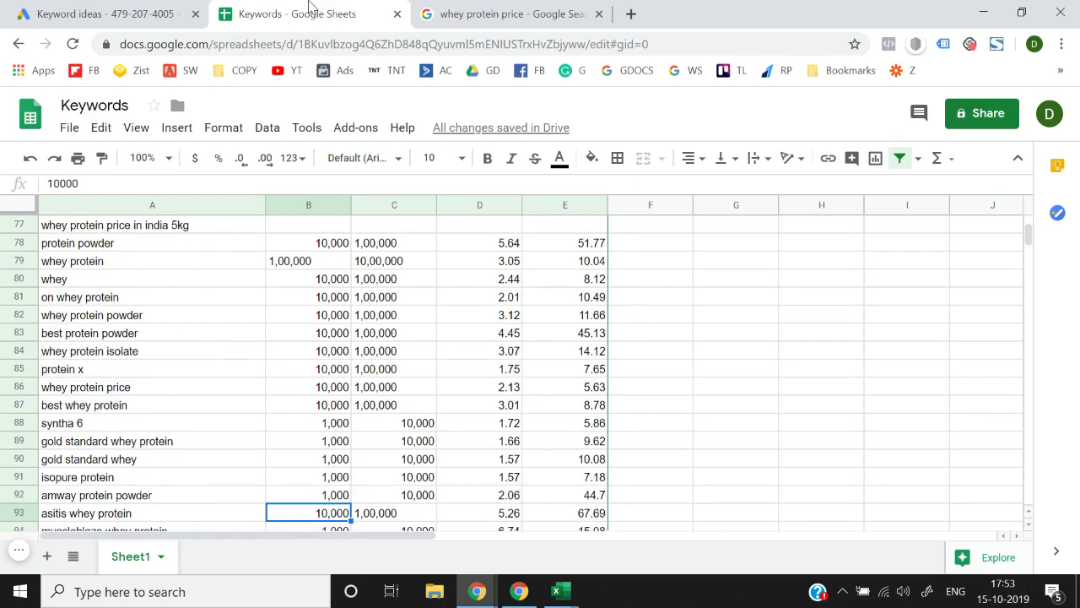
key("Down")
key("Down")
key("Down")
key("Down")
key("Down")
key("Down")
key("Down")
key("Down")
key("Down")
key("Down")
key("Down")
key("Down")
key("Down")
key("Down")
key("Down")
key("Down")
key("Down")
key("Down")
key("Down")
key("Down")
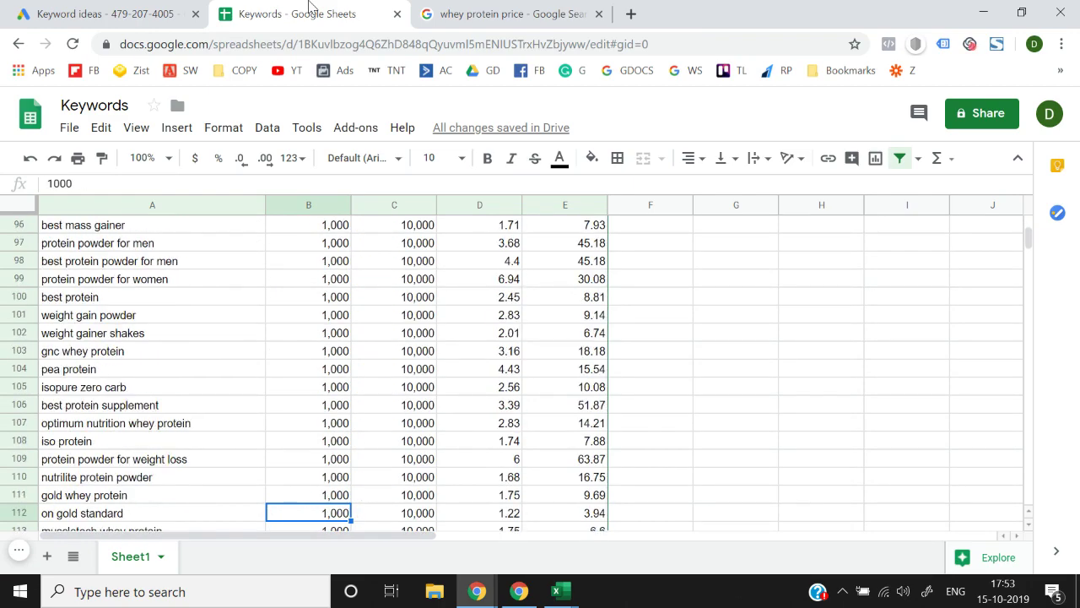
key("Down")
key("Down")
key("Down")
key("Down")
key("Down")
key("Down")
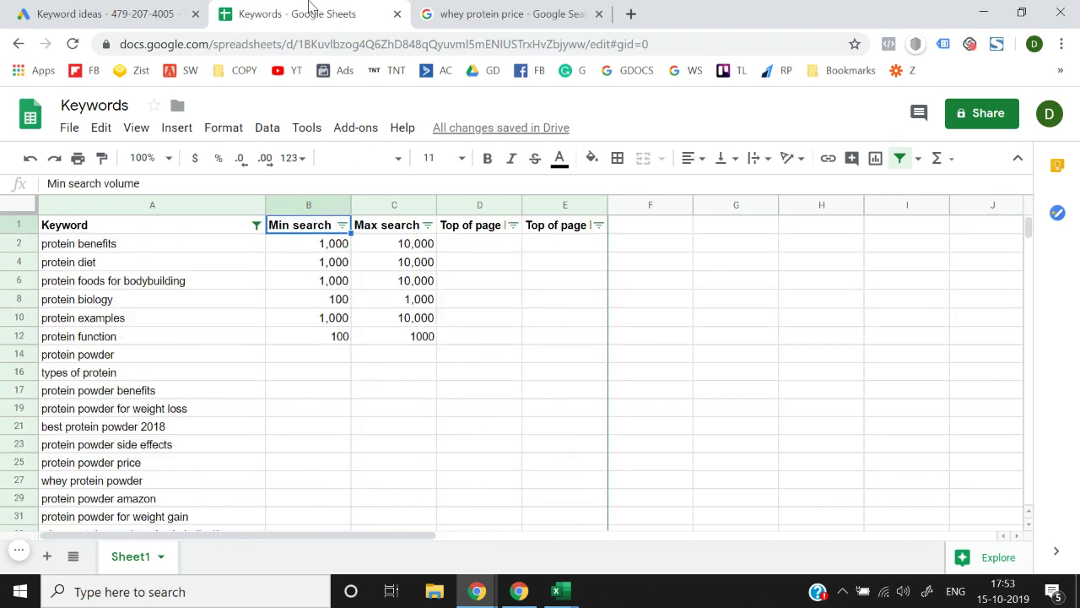
Go down the keyword list past the rows without volumes and examine the first keywords that have search volumes and bids
key("Down")
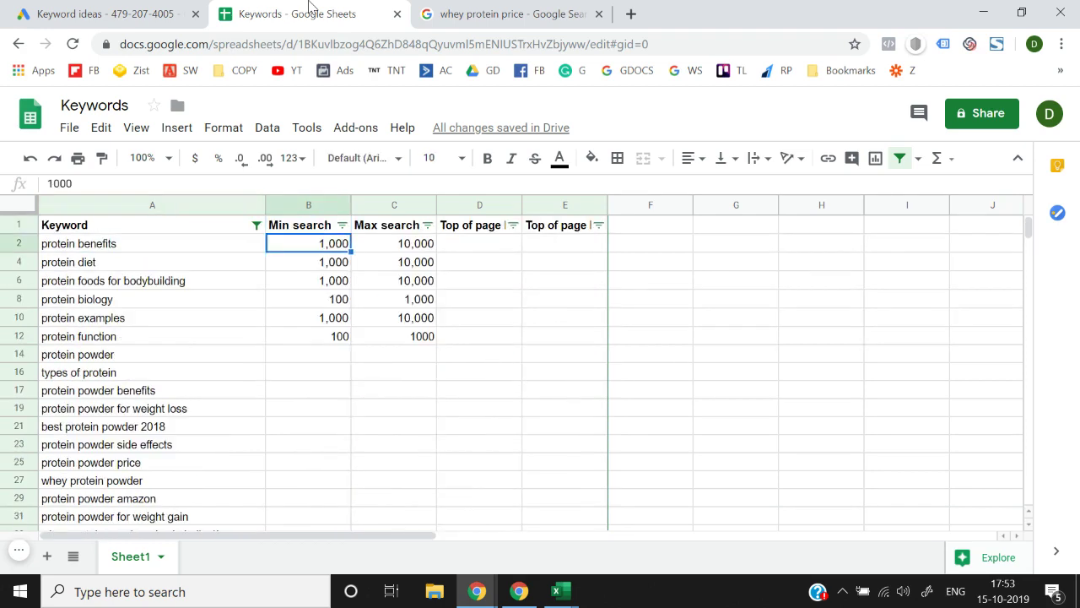
key("Down")
key("Down")
key("Down")
key("Down")
key("Down")
key("ctrl+Down")
key("Down")
key("Down")
key("Down")
key("Down")
key("Down")
key("Down")
key("Down")
key("Down")
key("Down")
key("Down")
key("Down")
key("Down")
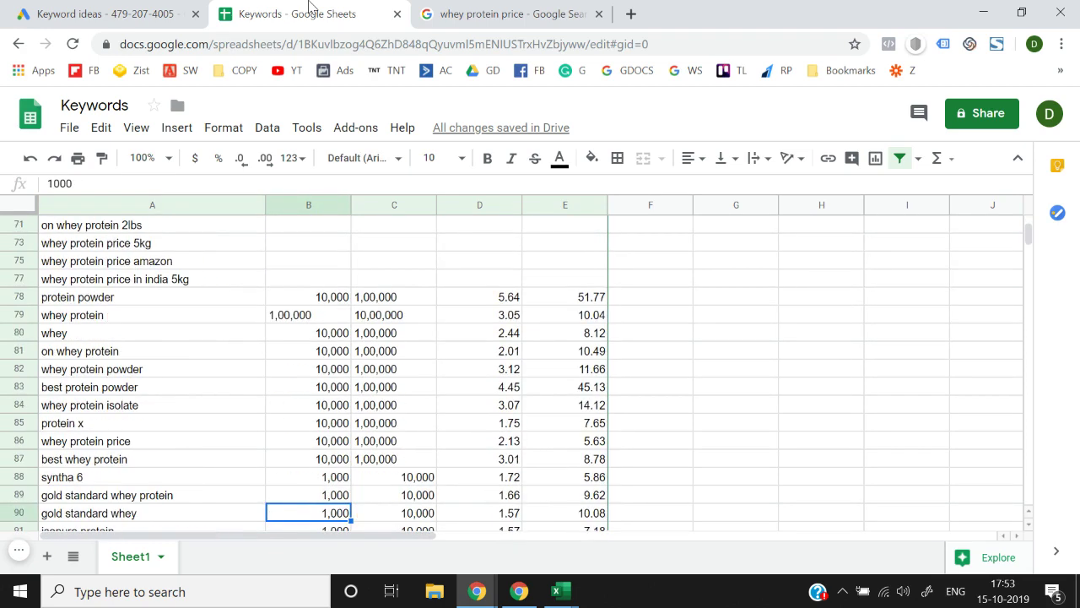
key("Up")
key("Up")
key("Up")
key("Up")
key("Up")
key("Up")
key("Left")
key("Up")
key("Up")
key("Down")
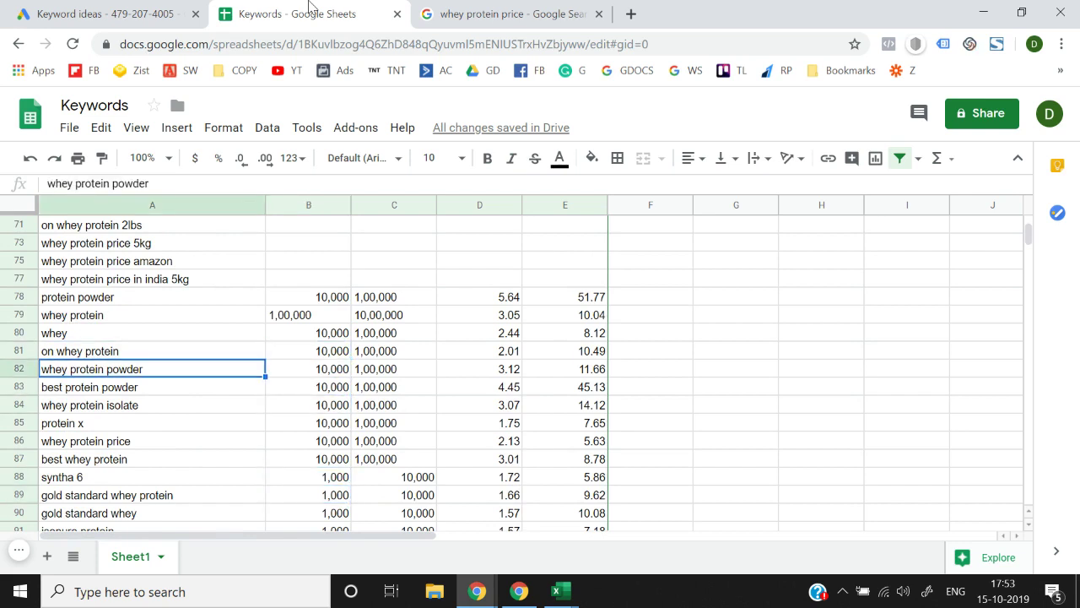
Make the whole "best protein powder" row bold, from the keyword through the top-of-page bid columns
key("Down")
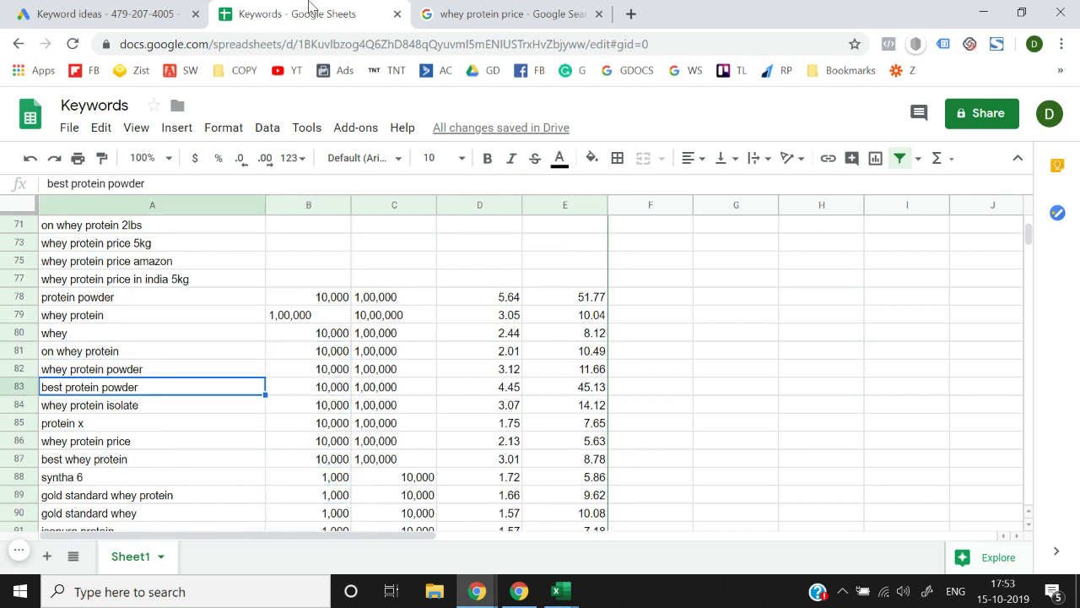
key("shift+Right")
key("shift+Right")
key("shift+Right")
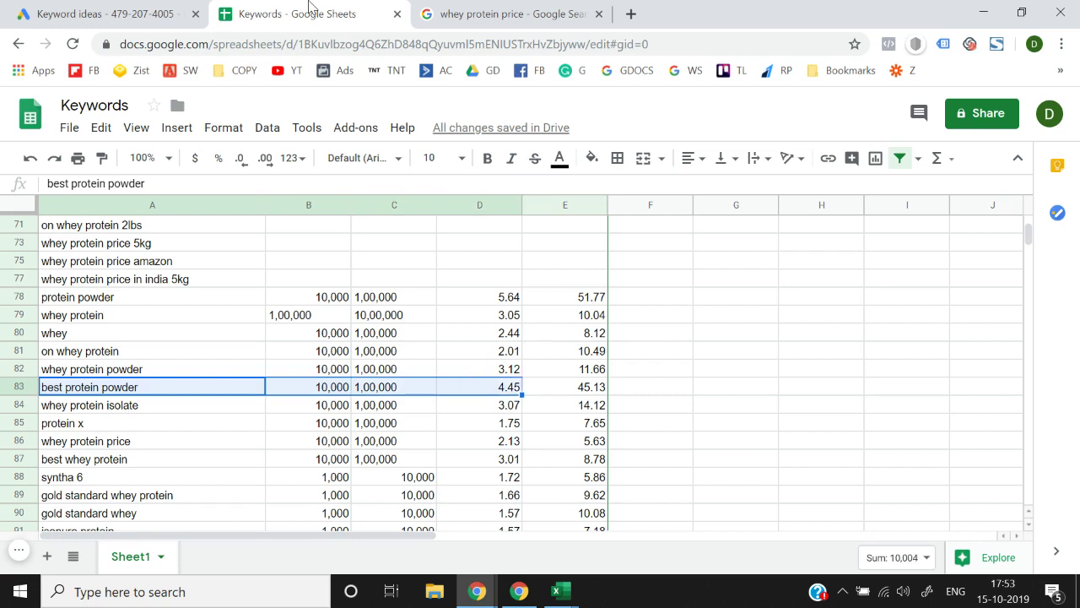
key("shift+Right")
key("ctrl+b")
key("Down")
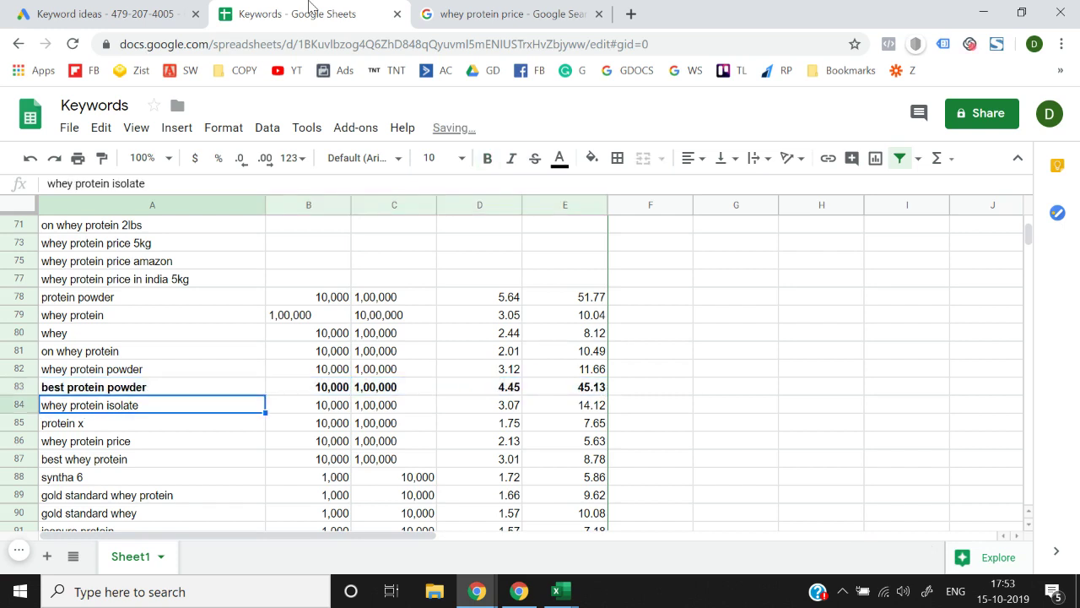
Try pasting the copied search volumes over the "best whey protein" row, and undo the paste
key("Down")
key("Down")
key("Down")
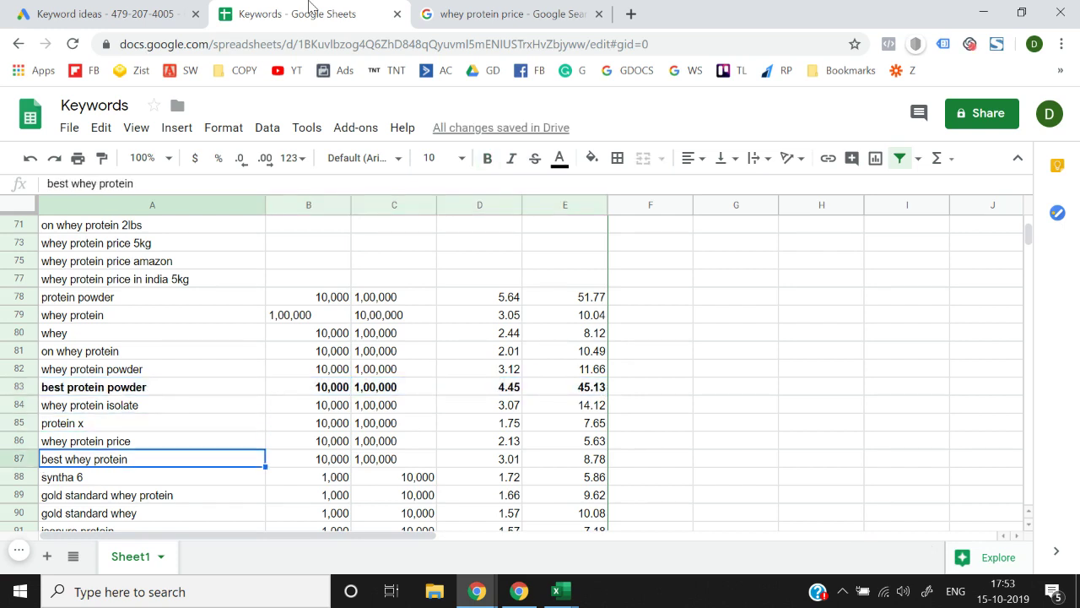
key("shift+Right")
key("shift+Right")
key("shift+Right")
key("shift+Right")
key("ctrl+v")
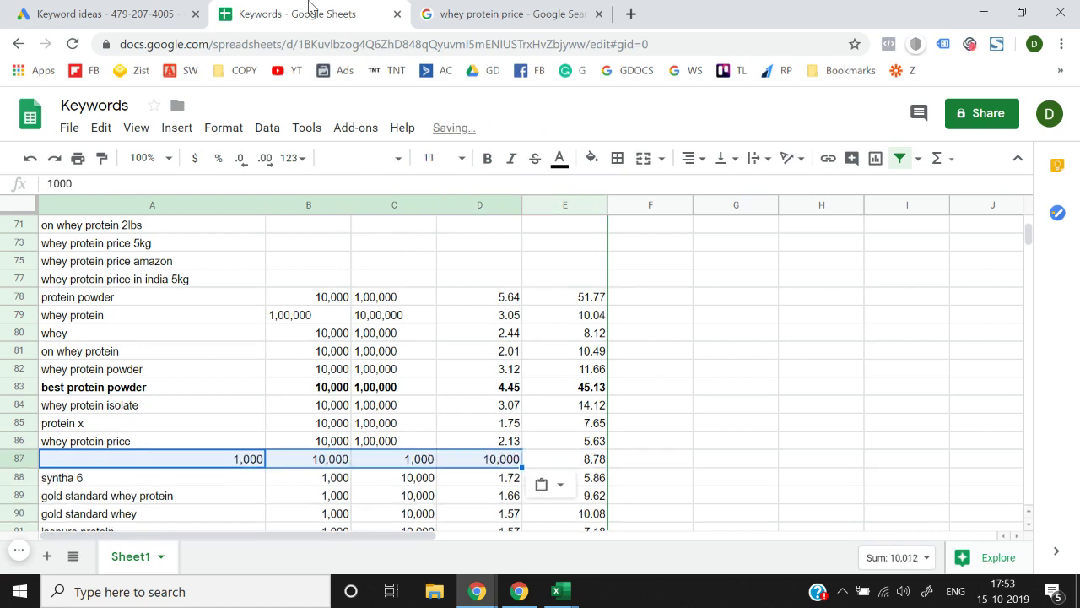
key("ctrl+z")
Examine the keywords from "syntha 6" to "weight gainer shakes" with their volumes and bids, and select the volumes of "weight gain powder"
key("Down")
key("Down")
key("Down")
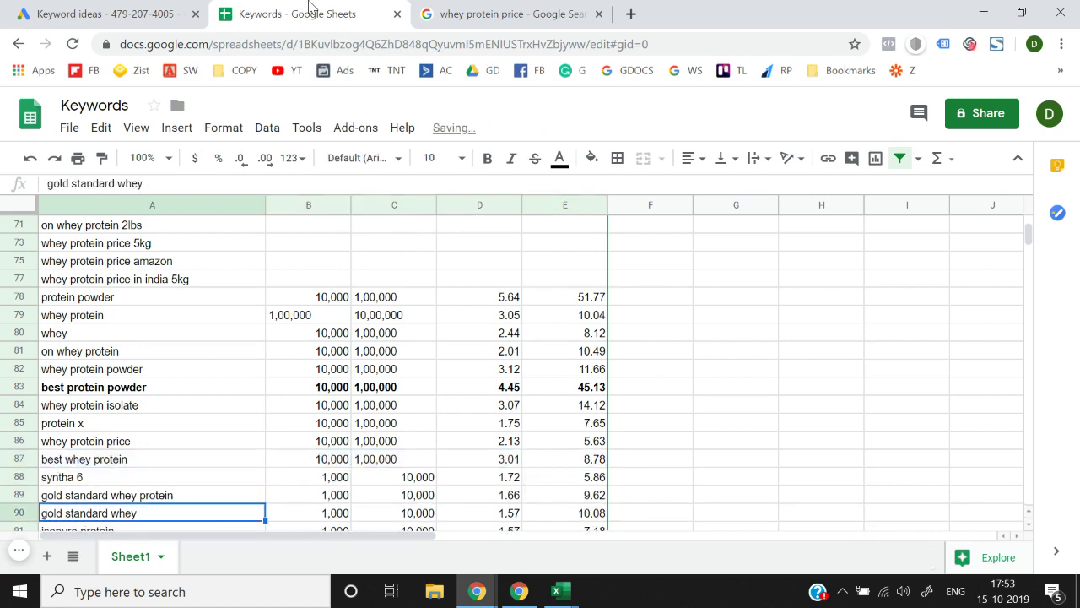
key("Up")
key("Down")
key("Down")
key("Down")
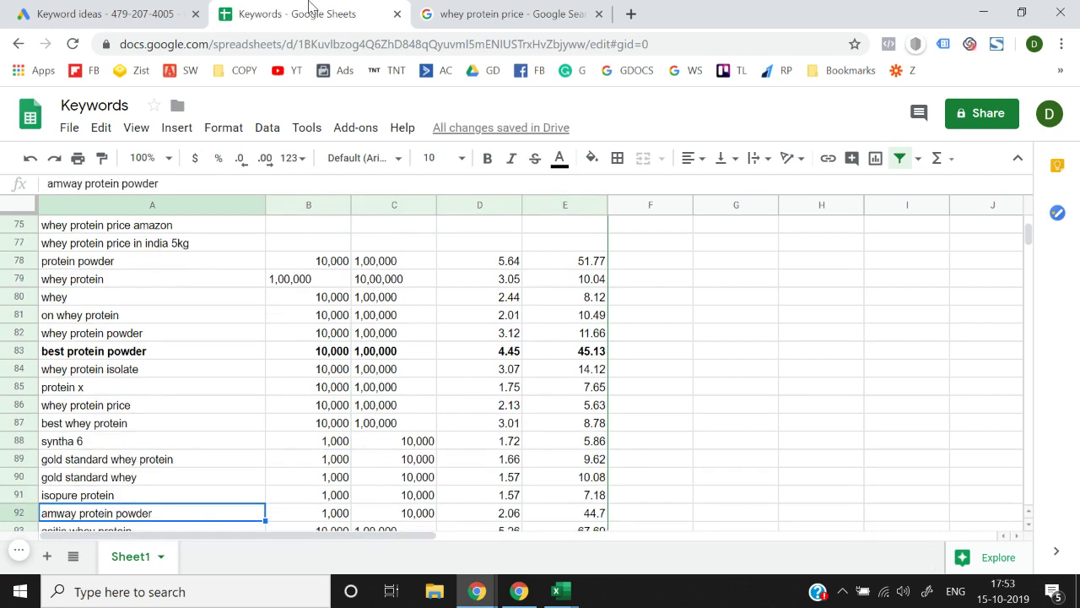
key("Up")
key("Down")
key("Down")
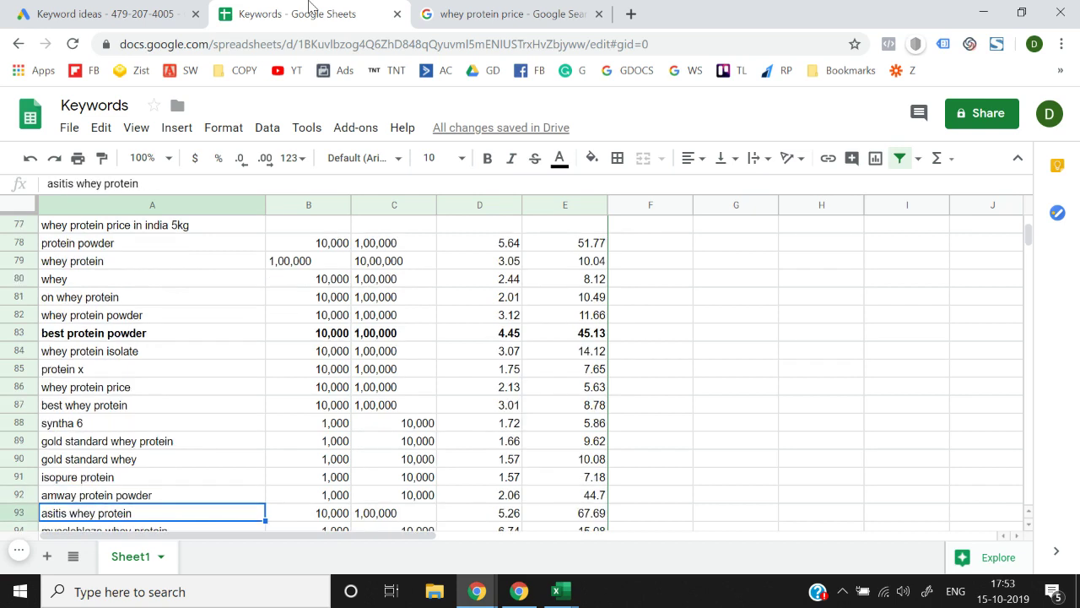
key("Down")
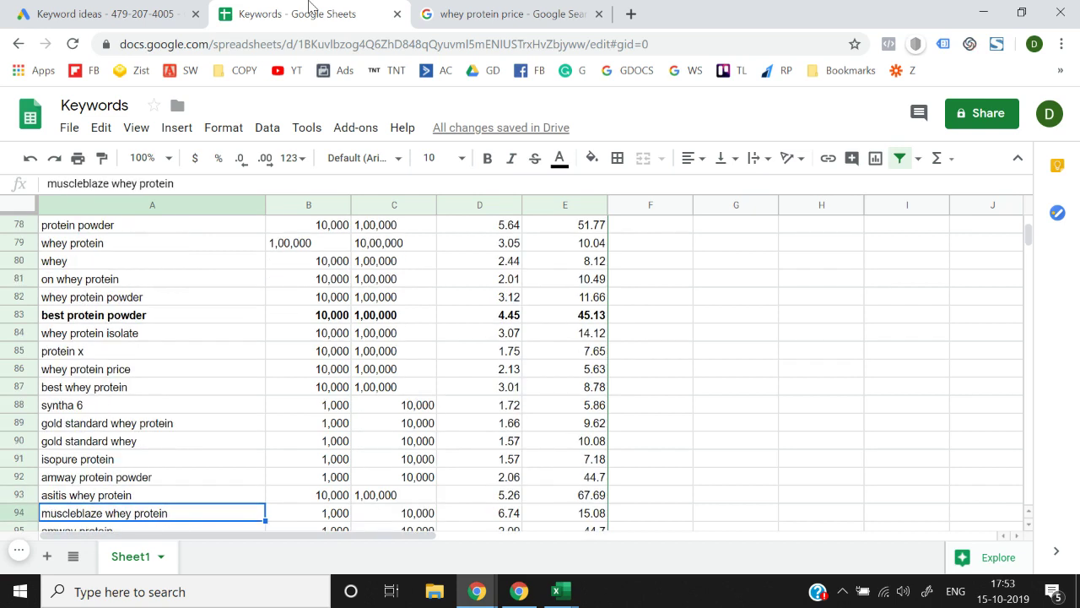
key("Down")
key("Down")
key("Down")
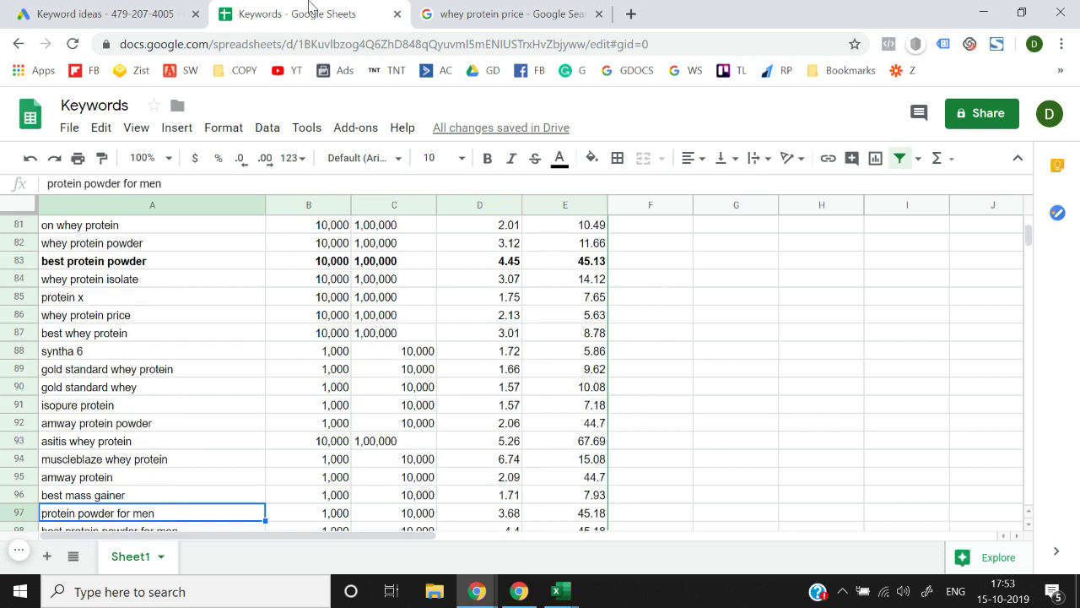
key("Down")
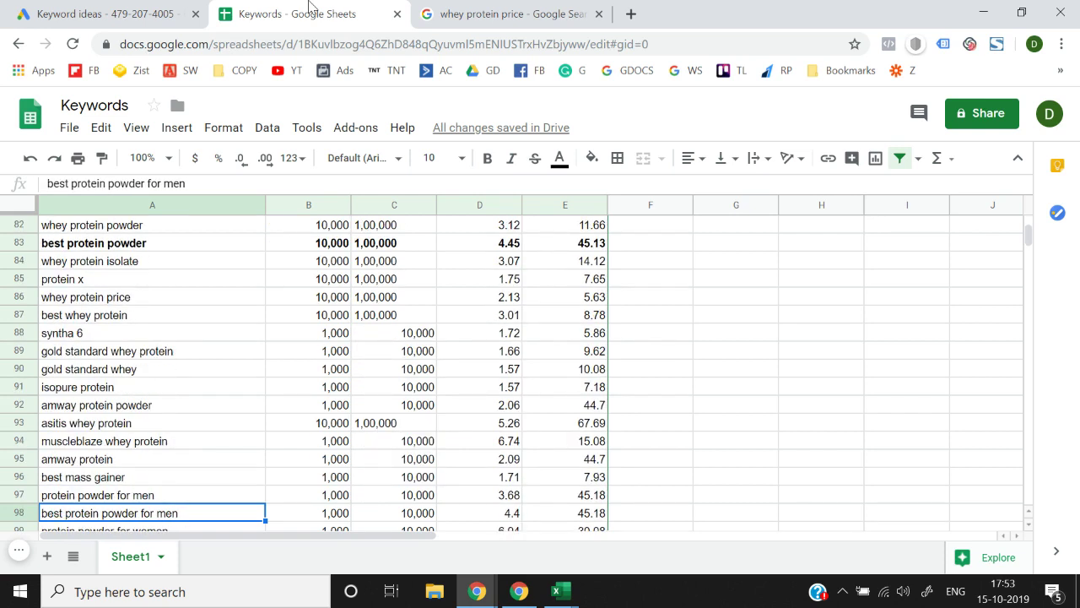
key("Down")
key("Down")
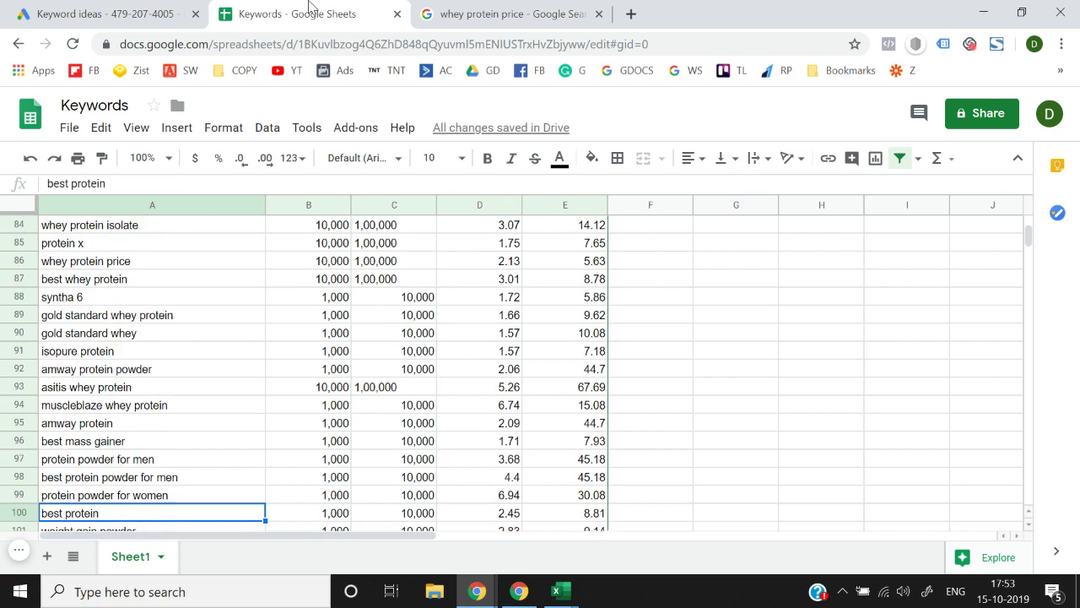
key("Down")
key("Down")
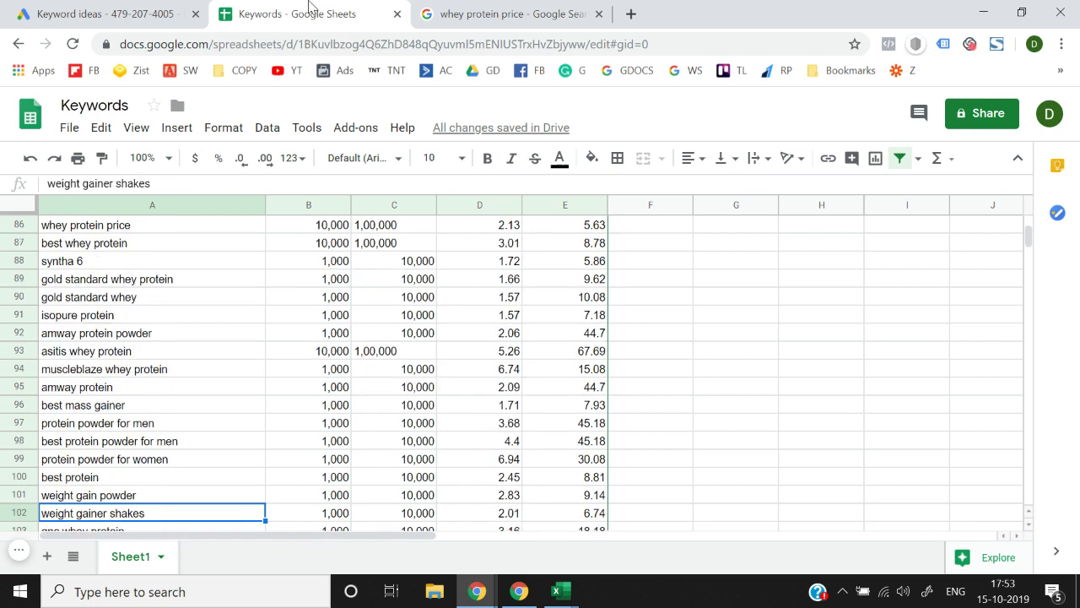
key("Up")
key("shift+Right")
key("shift+Right")
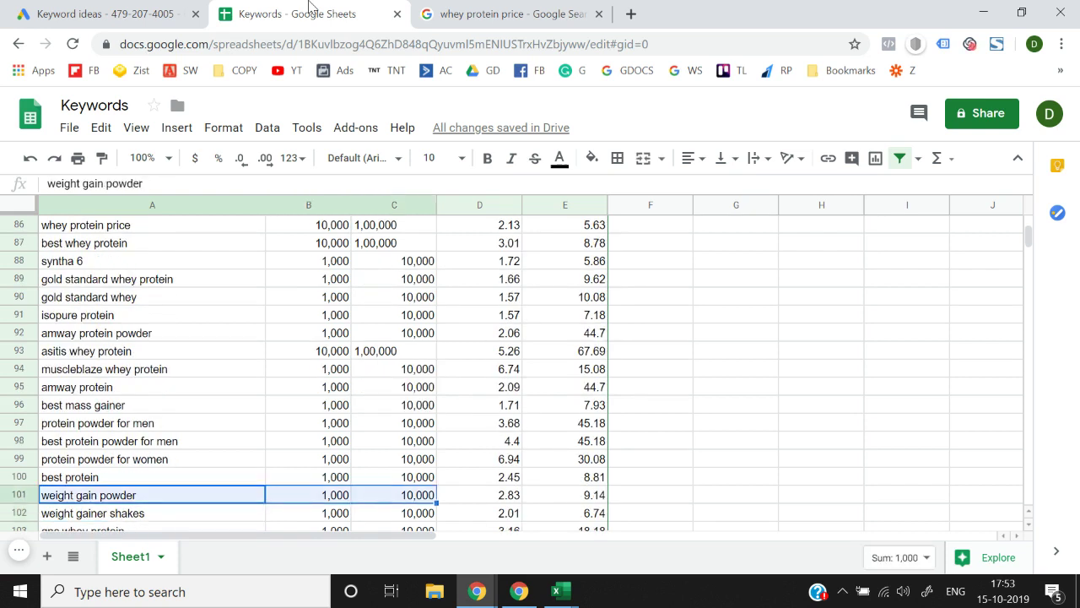
Go back up the keyword list to "on whey protein 10lbs price in india", reviewing the rows with volumes and bids
key("Up")
key("Up")
key("Up")
key("Up")
key("Up")
key("Up")
key("Up")
key("Up")
key("Up")
key("Up")
key("Up")
key("Up")
key("Up")
key("Up")
key("Up")
key("Up")
key("Up")
key("Up")
key("Up")
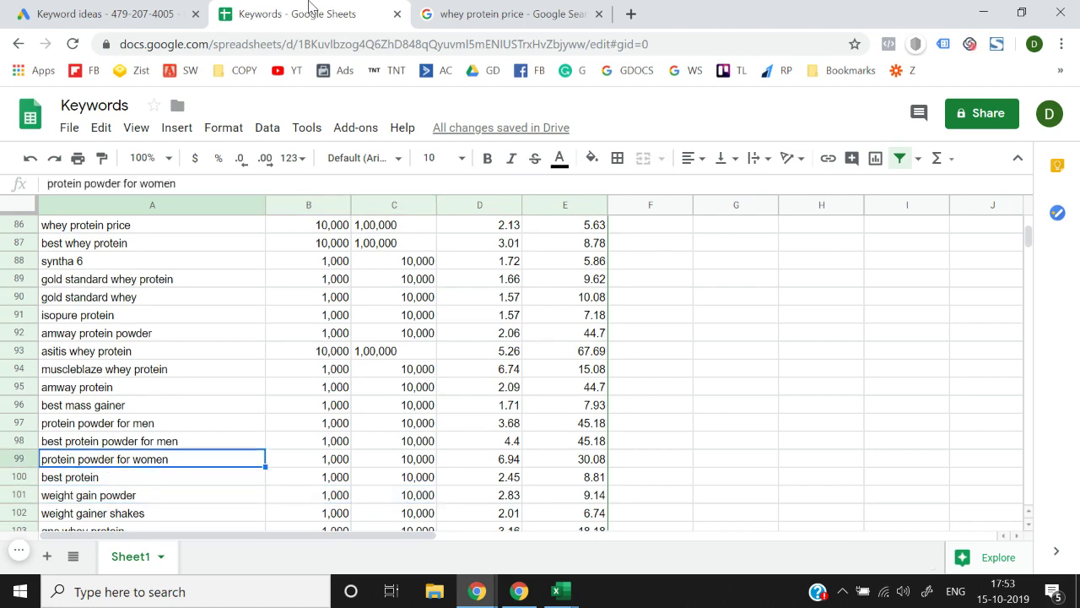
key("Up")
key("Up")
key("Up")
key("Up")
key("Up")
key("Up")
key("Up")
key("Up")
key("Up")
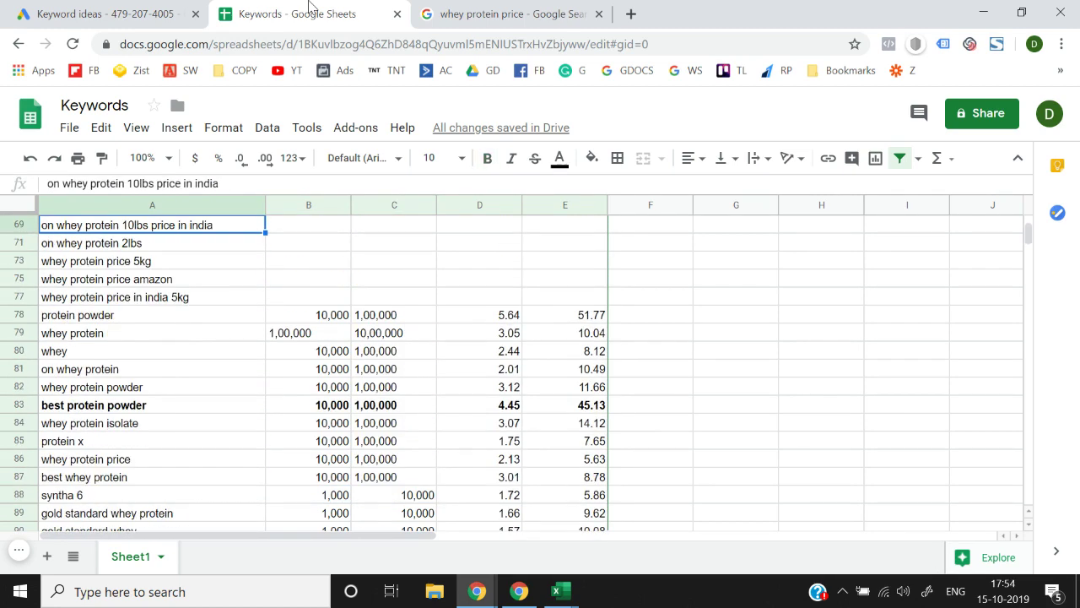
Review the search volumes and bids of the keywords down to "best protein powder for women"
key("Down")
key("Down")
key("Down")
key("Down")
key("Down")
key("Down")
key("Down")
key("Down")
key("Down")
key("Down")
key("Down")
key("Down")
key("Down")
key("Down")
key("Down")
key("Down")
key("Down")
key("Down")
key("Down")
key("Down")
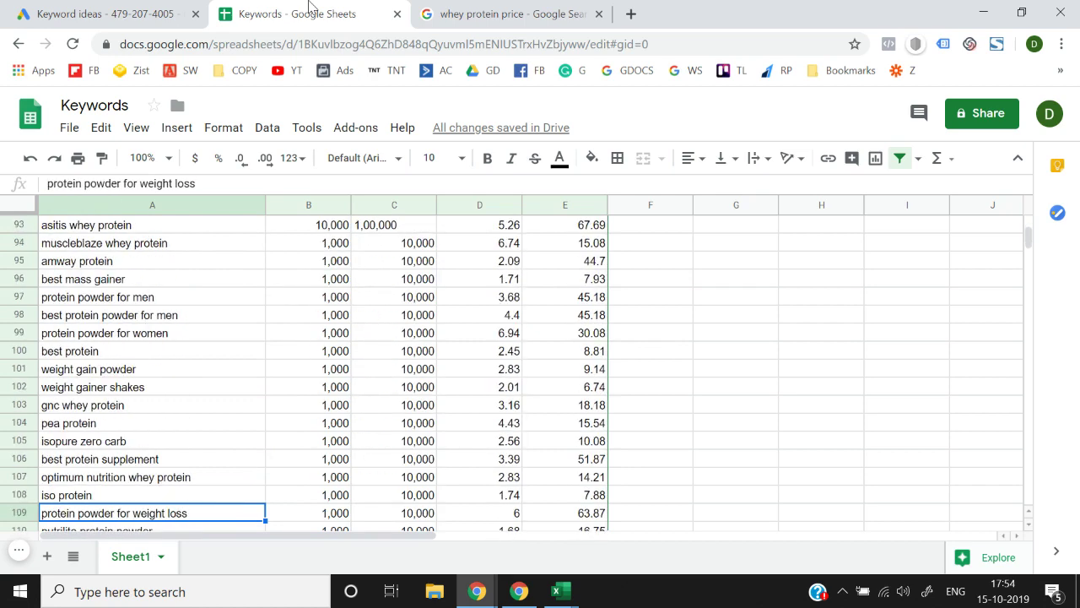
key("Down")
key("Up")
key("Up")
key("Up")
key("shift+Right")
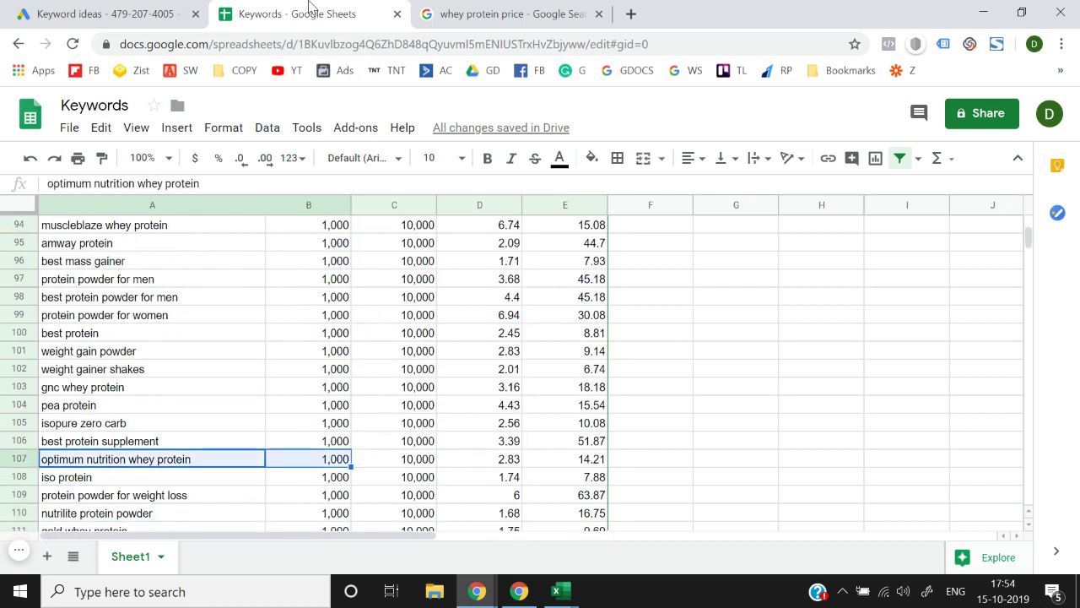
key("Down")
key("Down")
key("Down")
key("Down")
key("Down")
key("Down")
key("Down")
key("Down")
key("Down")
key("Down")
key("Down")
key("Down")
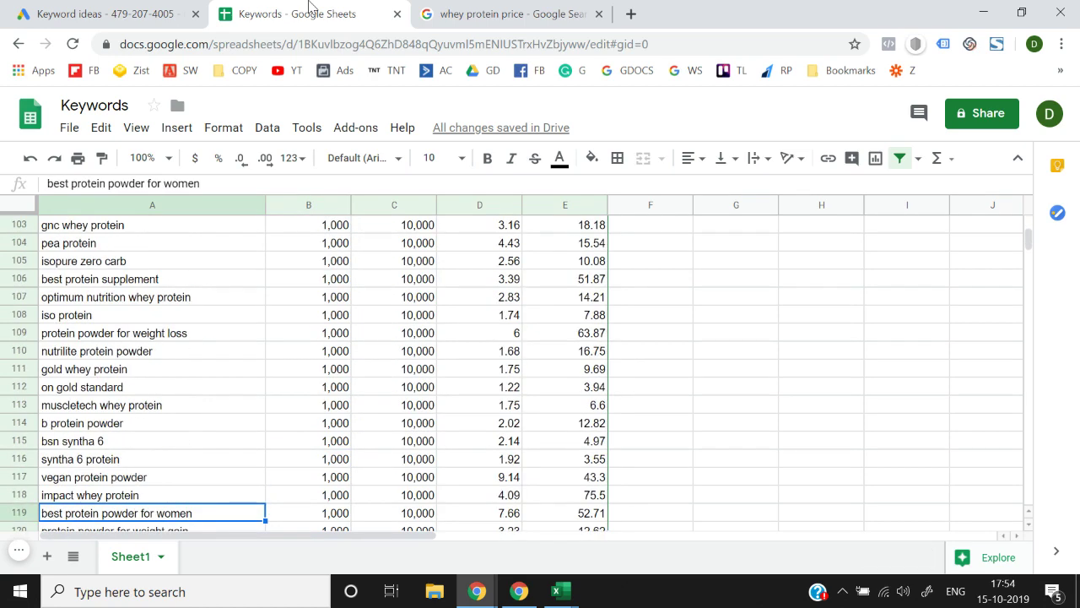
Return up the list to the "best protein" row, comparing the keywords' search volumes and bids again
key("Up")
key("Up")
key("Up")
key("Up")
key("Up")
key("Up")
key("Up")
key("Up")
key("Up")
key("Up")
key("Up")
key("Up")
key("Up")
key("Up")
key("Up")
key("Up")
key("Up")
key("Up")
key("Up")
key("Up")
key("Up")
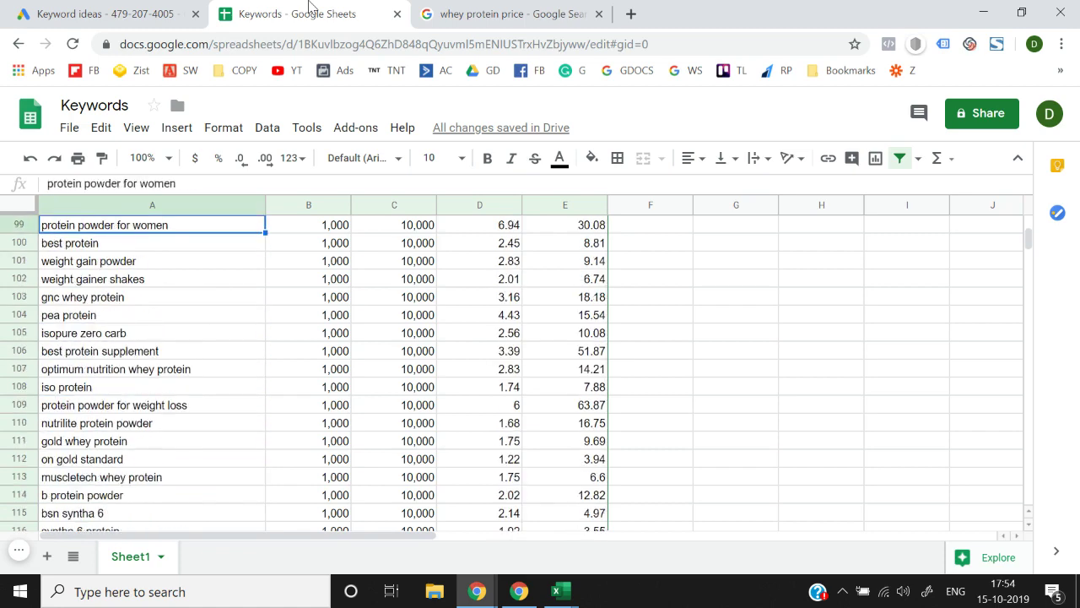
key("Down")
key("Down")
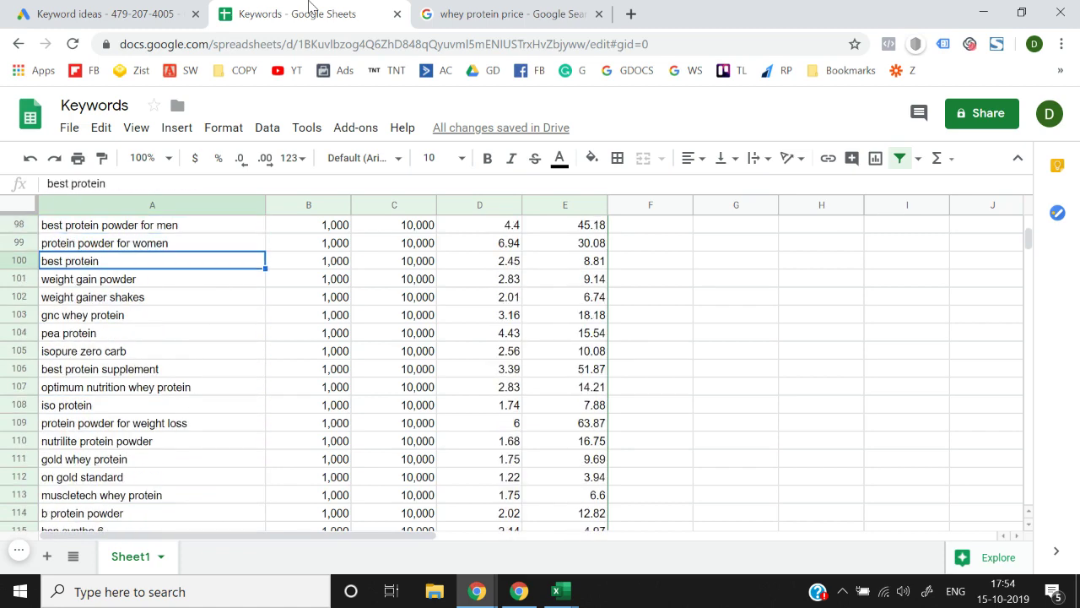
Examine the search volume range of the "best protein" keyword by selecting its row across both volume columns
key("shift+Right")
key("shift+Right")
key("shift+Left")
key("shift+Left")
key("shift+Right")
key("shift+Right")
key("shift+Left")
key("shift+Left")
key("shift+Right")
key("shift+Right")
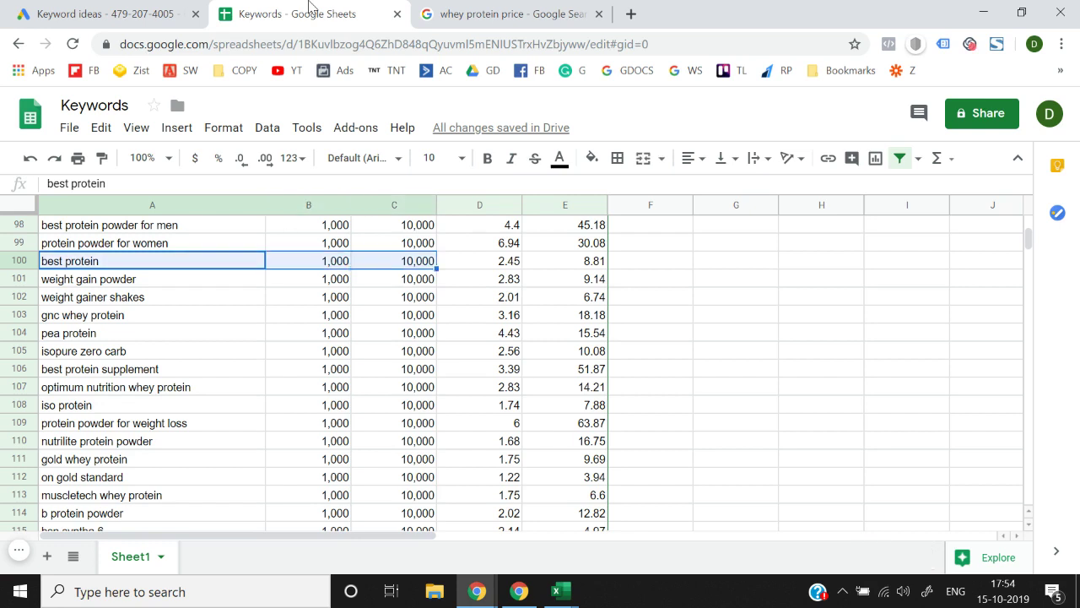
key("shift+Left")
key("shift+Left")
key("shift+Right")
key("shift+Right")
key("shift+Left")
key("shift+Left")
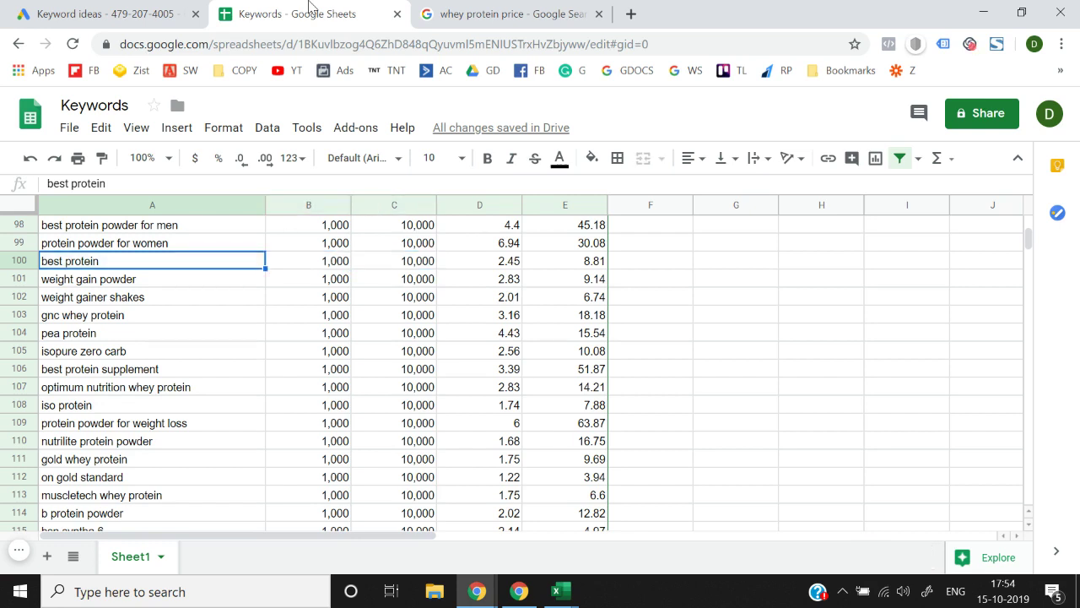
key("shift+Right")
key("shift+Right")
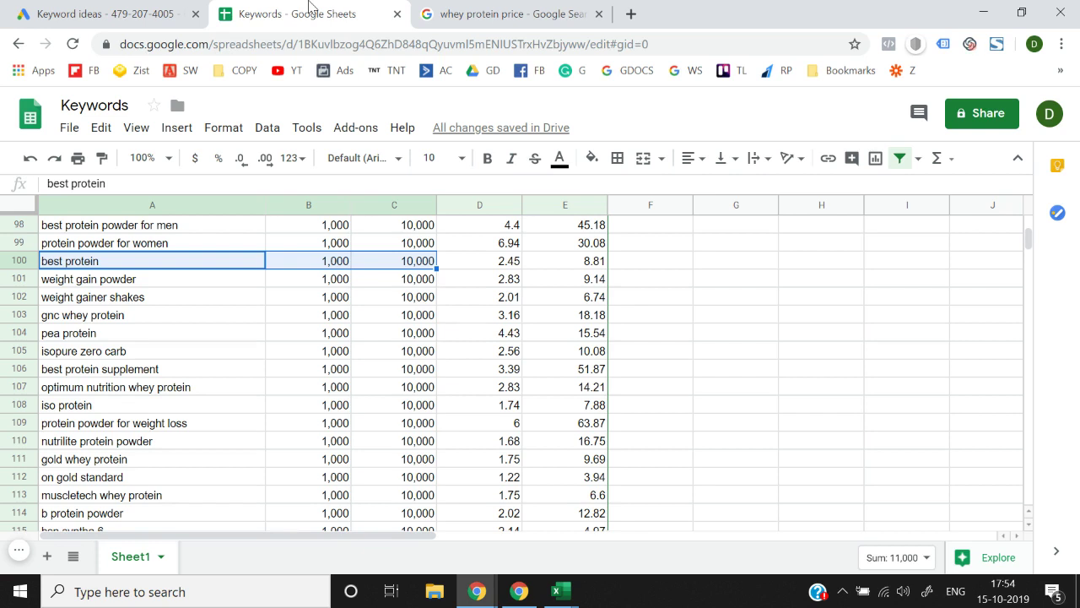
key("shift+Left")
key("shift+Left")
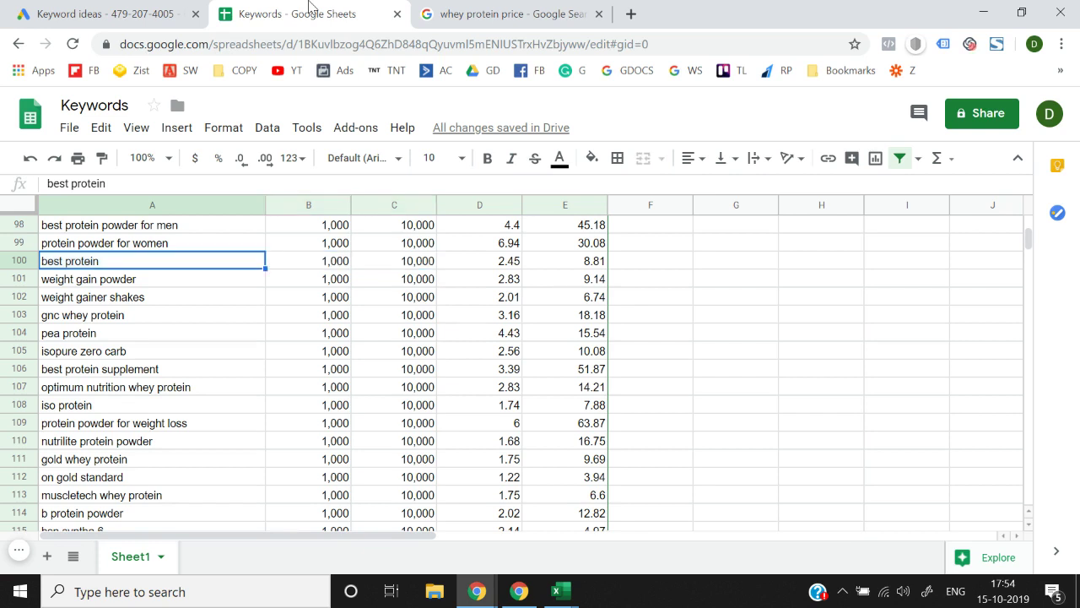
key("shift+Right")
key("shift+Right")
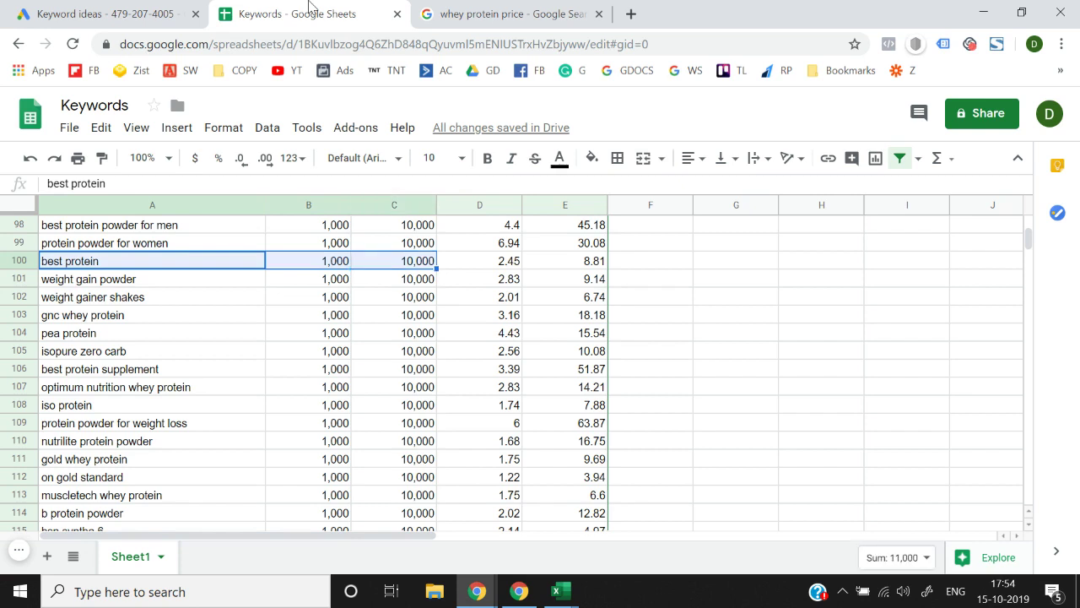
key("shift+Left")
key("shift+Left")
key("shift+Right")
key("shift+Right")
key("shift+Left")
key("shift+Left")
key("shift+Right")
key("shift+Right")
key("Up")
key("Down")
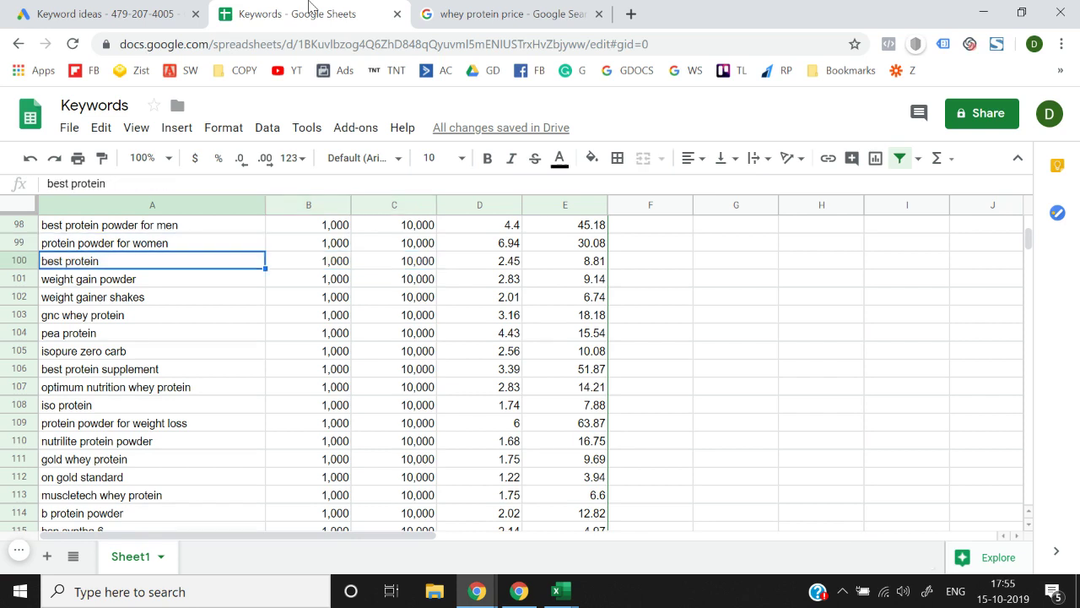
key("shift+Right")
key("shift+Right")
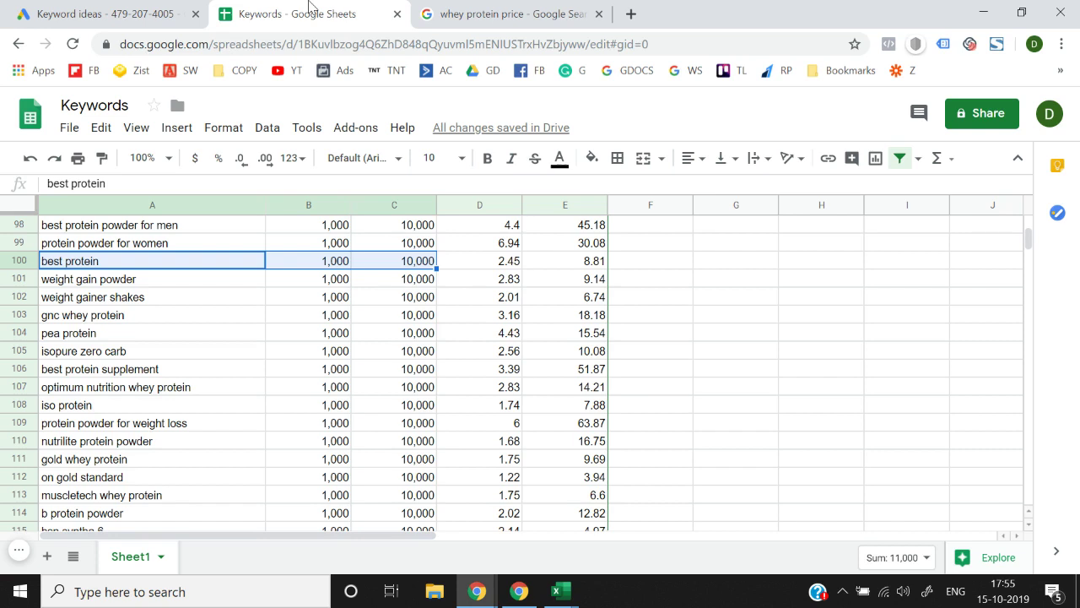
Continue down the keywords to "on gold standard" and check its search volumes
key("Down")
key("Down")
key("Down")
key("Down")
key("Down")
key("Down")
key("Down")
key("Down")
key("Down")
key("Down")
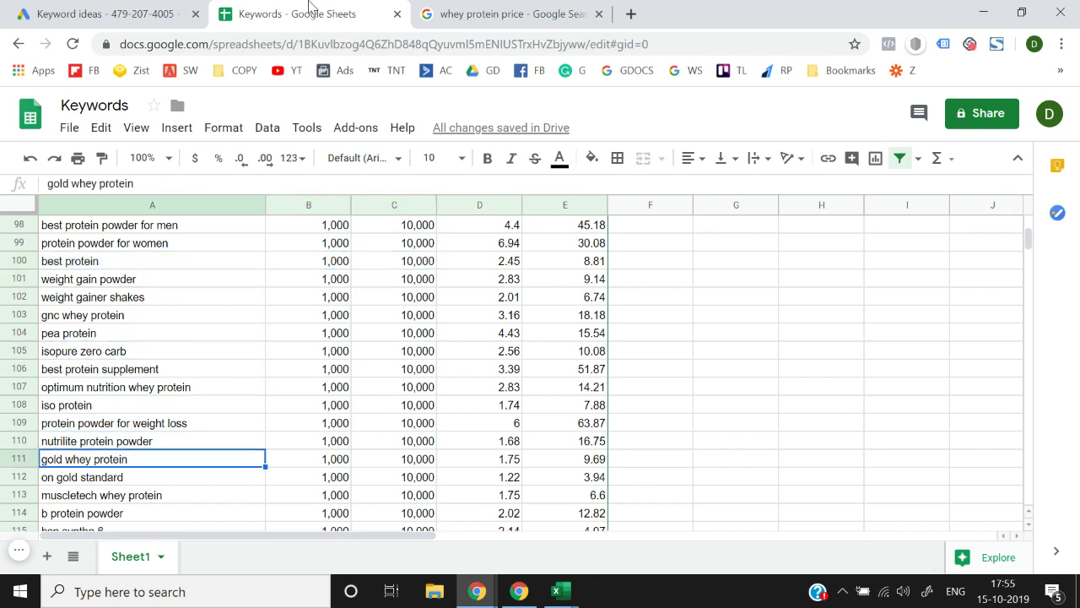
key("Down")
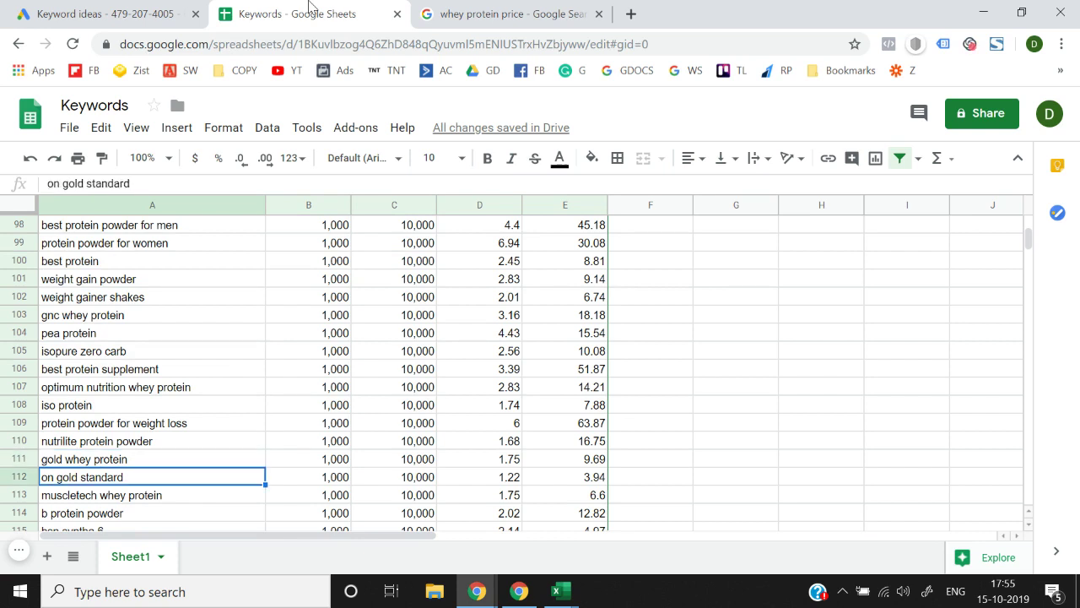
key("shift+Right")
key("shift+Right")
key("shift+Left")
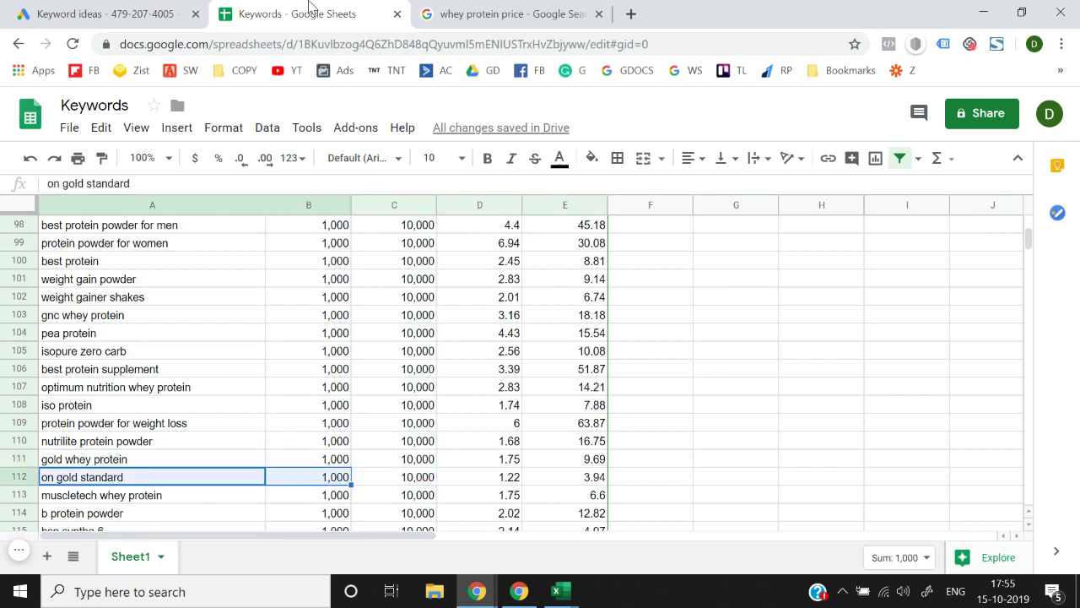
key("shift+Left")
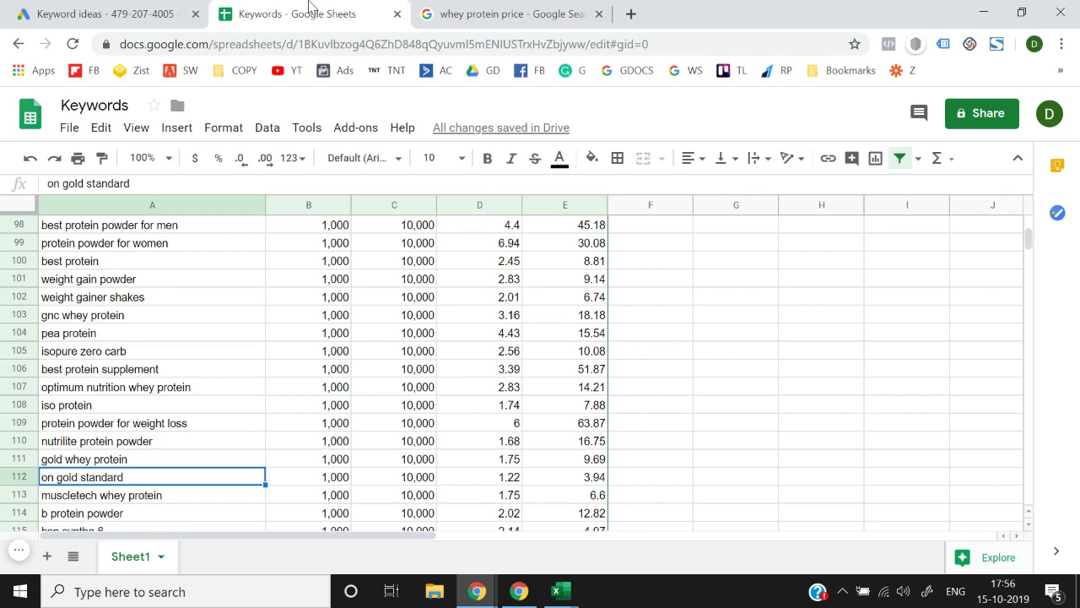
Compare the volumes and bids of the keywords around "bsn syntha 6" and on down to "whey protein concentrate"
key("Down")
key("Down")
key("Down")
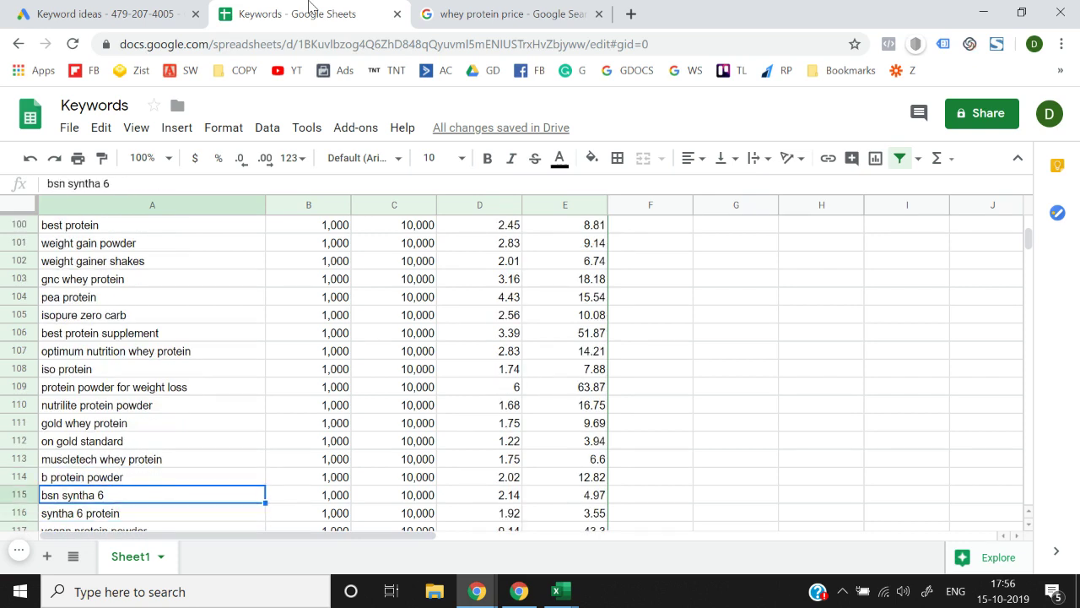
key("Up")
key("Up")
key("Up")
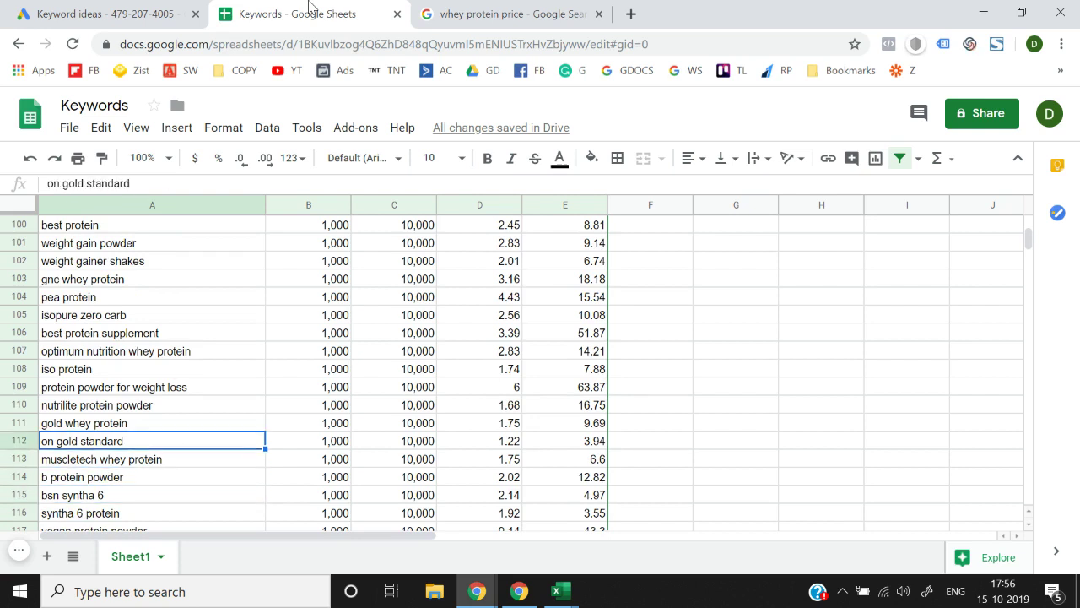
key("Up")
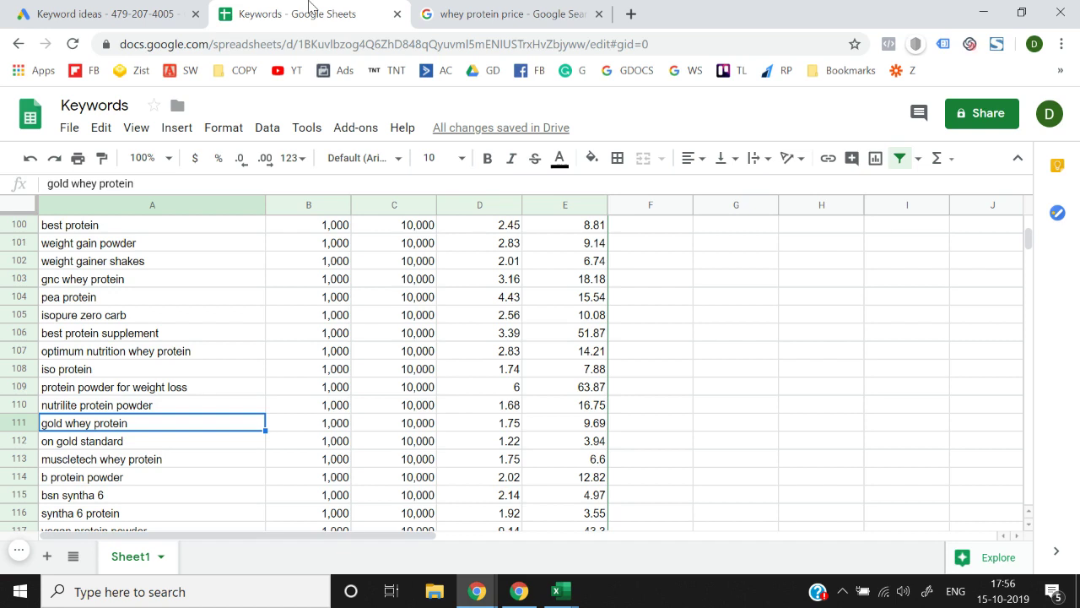
key("Down")
key("Down")
key("Down")
key("Down")
key("Down")
key("Down")
key("Down")
key("Down")
key("Down")
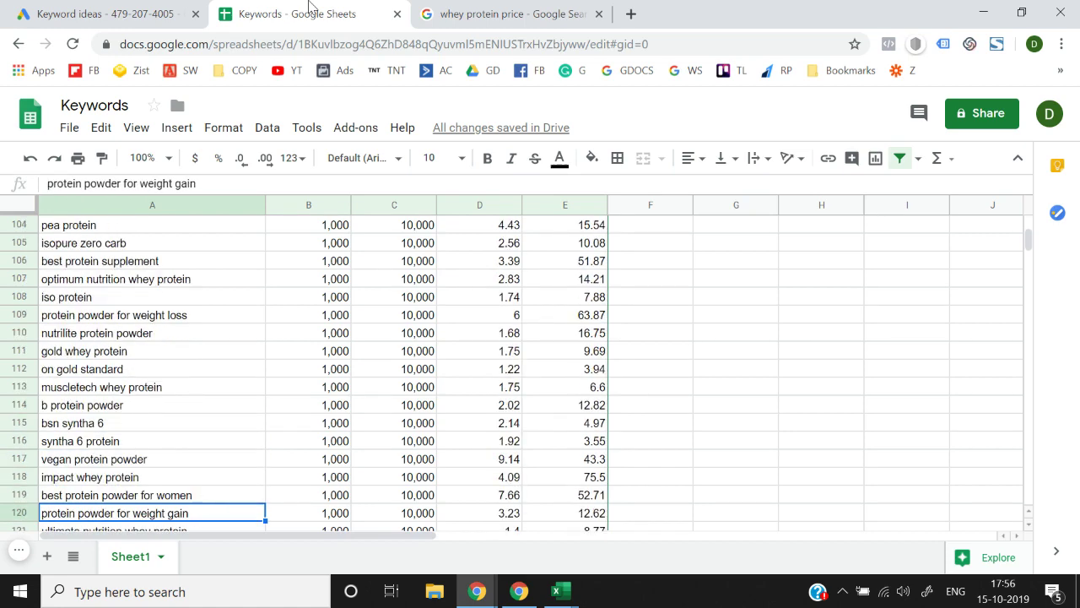
key("Down")
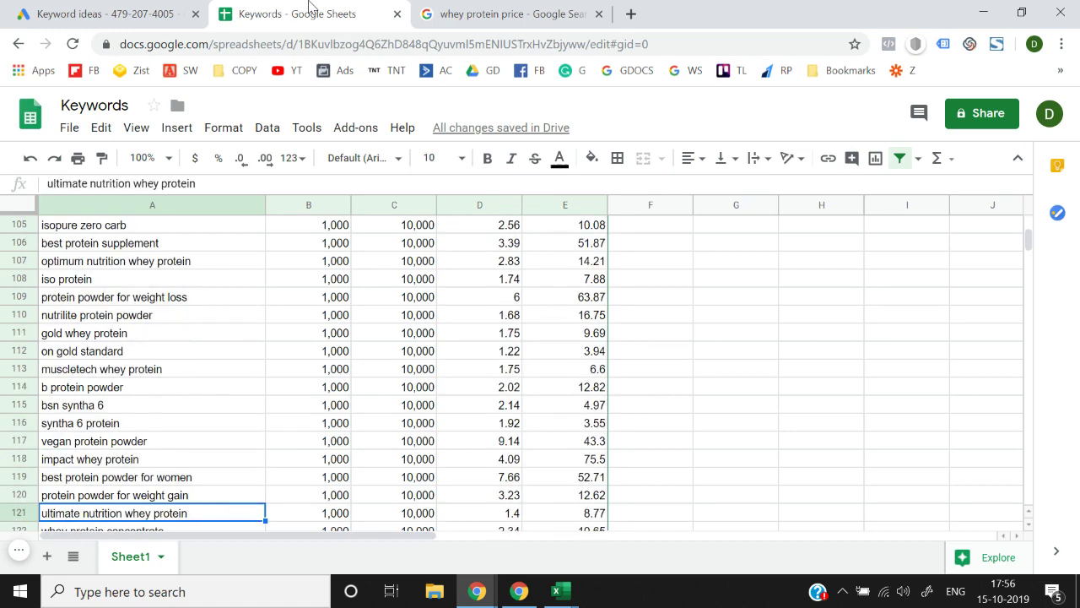
key("Down")
key("Down")
key("Up")
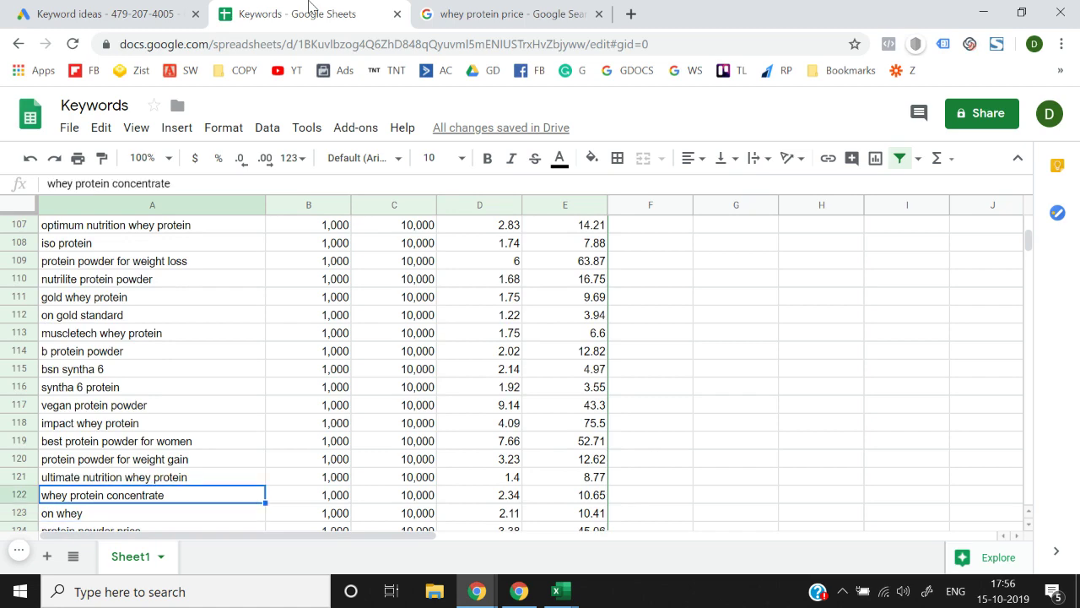
Go back up the keyword list past "protein powder" to the keywords that have no volume data
key("Up")
key("Up")
key("Up")
key("Up")
key("Up")
key("Up")
key("Up")
key("Up")
key("Up")
key("Up")
key("Up")
key("Up")
key("Up")
key("Up")
key("Up")
key("Up")
key("Up")
key("Up")
key("Up")
key("Up")
key("Up")
key("Up")
key("Up")
key("Up")
key("Up")
key("Up")
key("Up")
key("Up")
key("Up")
key("Up")
key("Up")
key("Up")
key("Up")
key("Up")
key("Up")
key("Up")
key("Up")
key("Up")
key("Up")
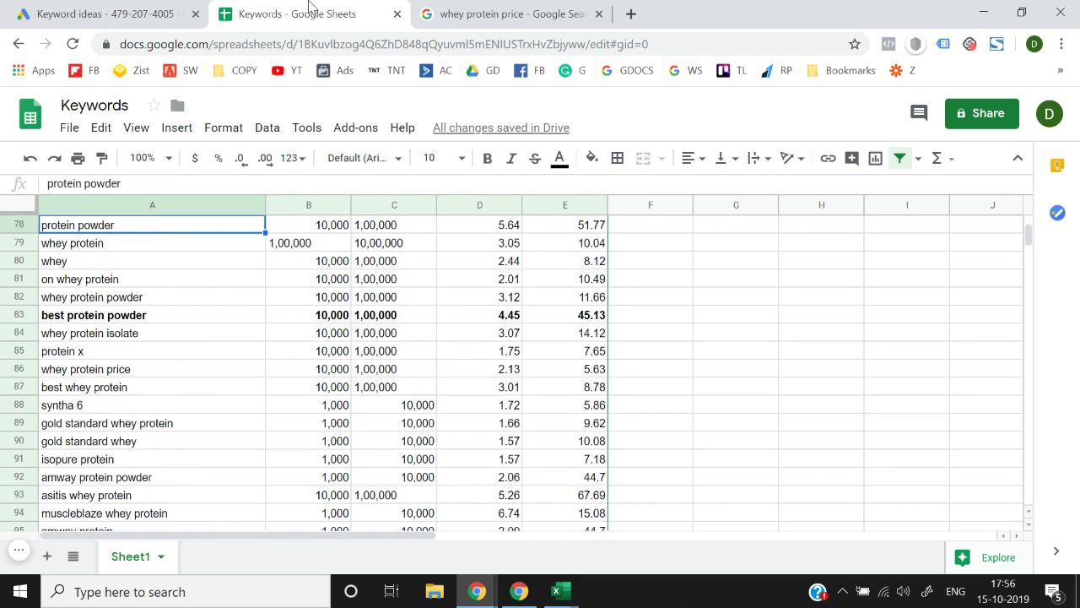
key("Up")
key("Up")
key("Up")
key("Up")
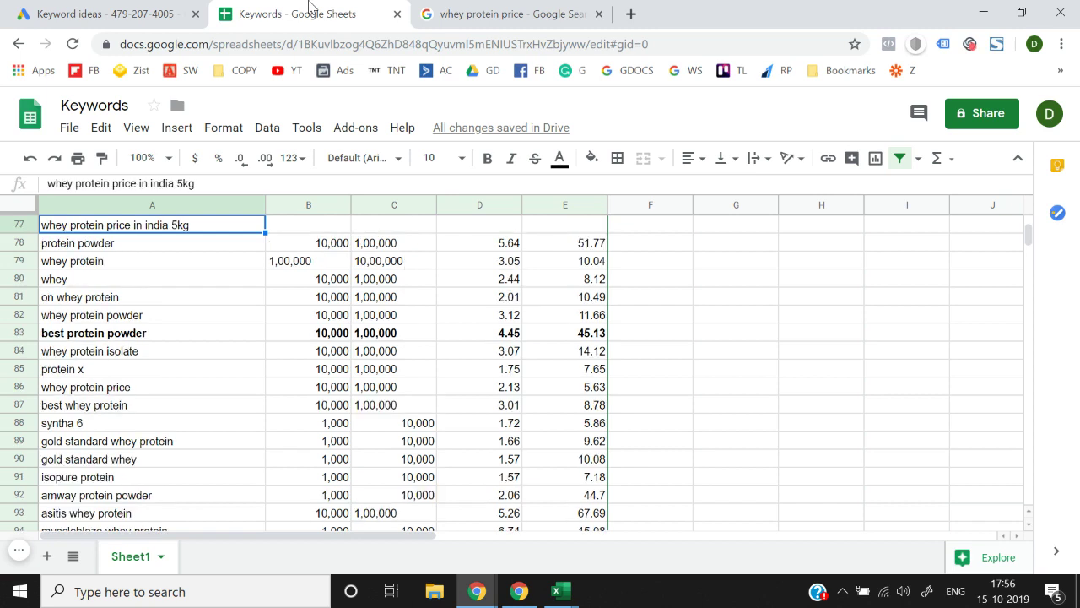
Bold the "whey" keyword together with its lower search volume, and bold the "whey protein powder" keyword
key("Down")
key("Down")
key("Down")
key("Down")
key("Down")
key("Down")
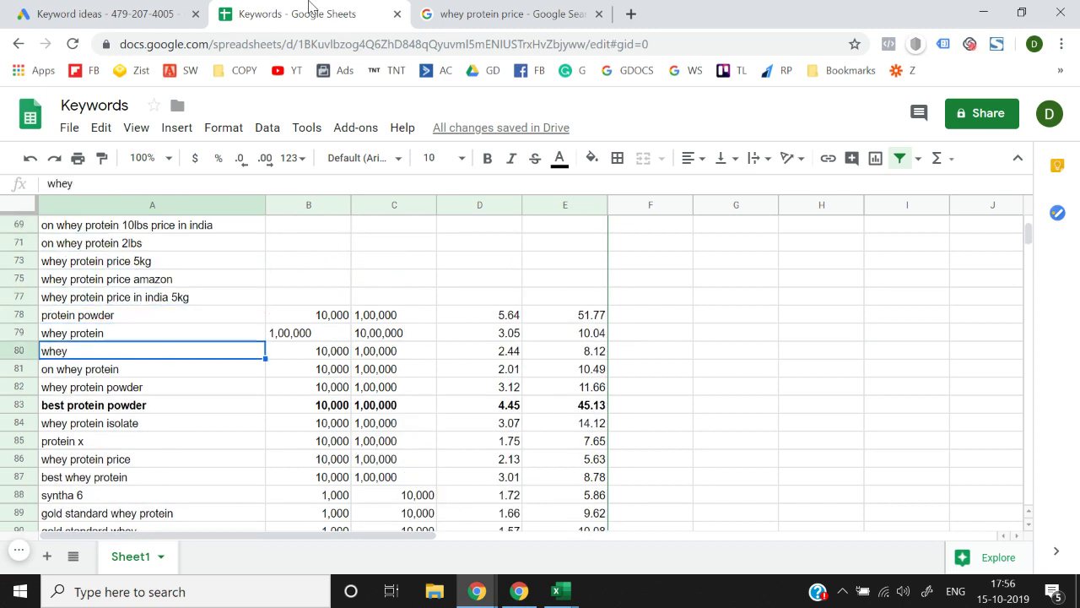
key("shift+Right")
key("ctrl+b")
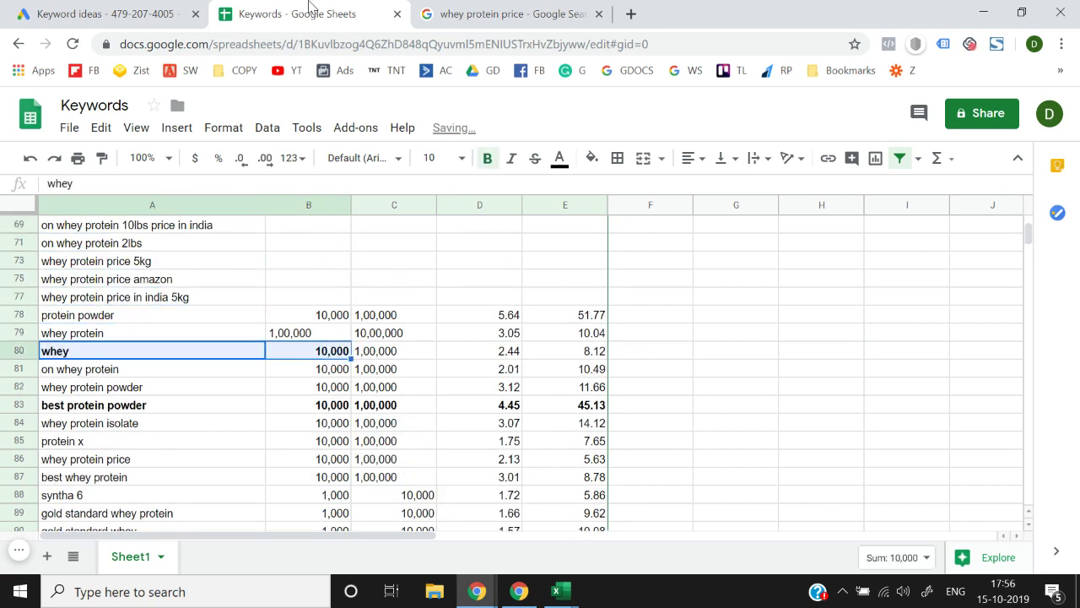
key("Down")
key("Down")
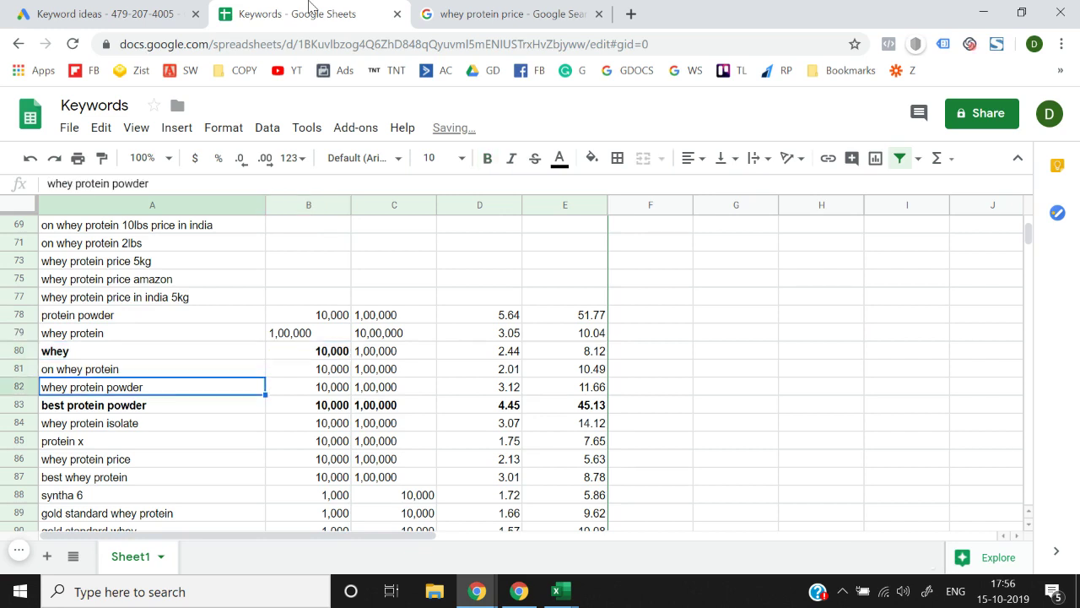
Fill the "whey" keyword and its lower search volume cell with magenta
key("Up")
key("Up")
key("shift+Right")
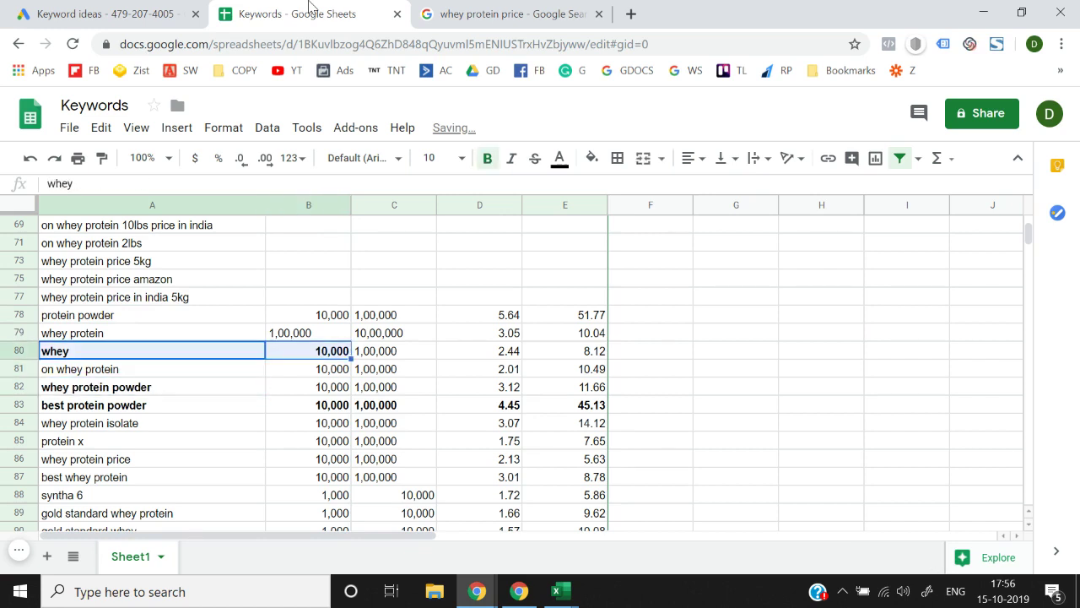
left_click(593, 161)
left_click(766, 236)
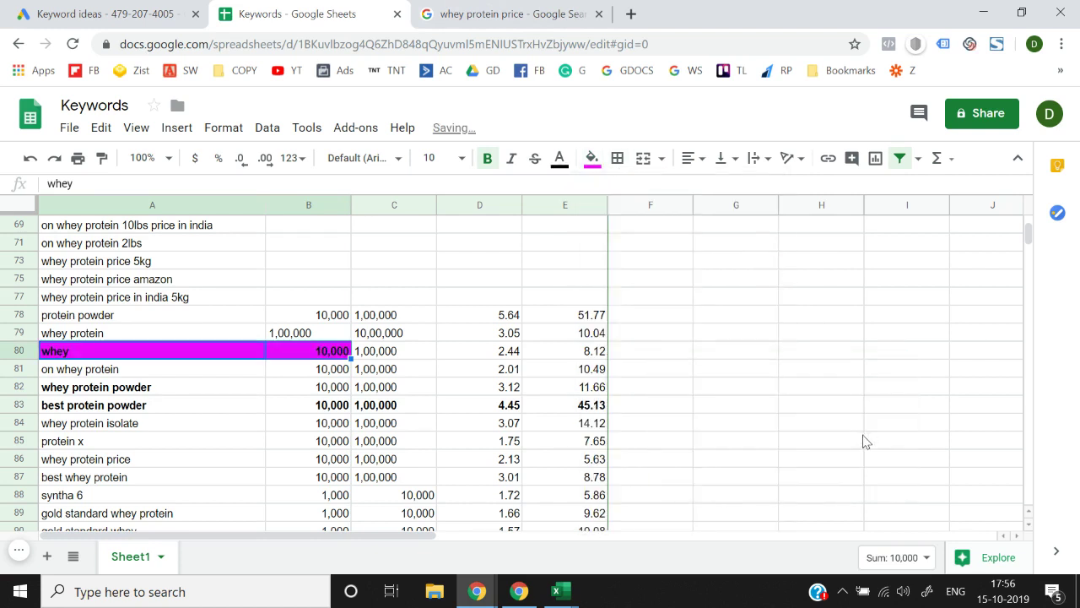
Highlight the "whey protein powder" keyword and its lower search volume cell in magenta
key("Down")
key("Down")
key("shift+Right")
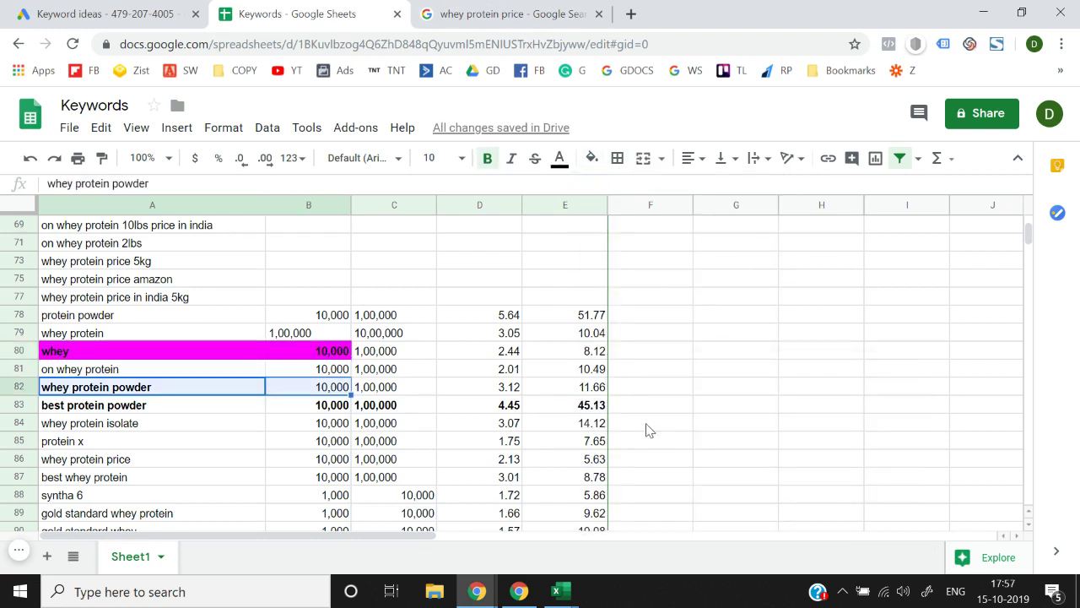
left_click(594, 159)
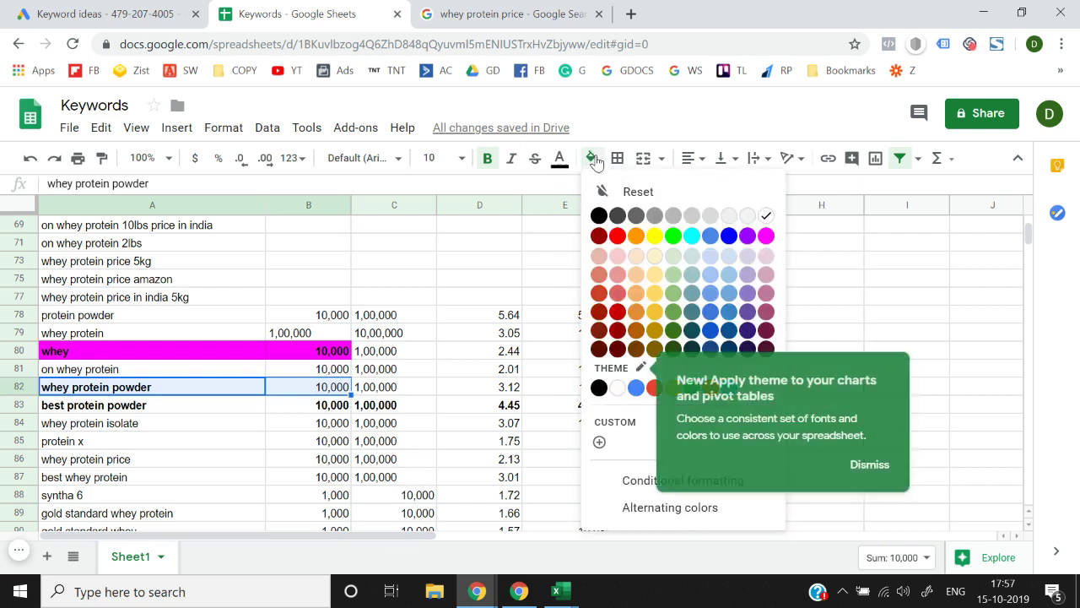
left_click(766, 237)
left_click(579, 456)
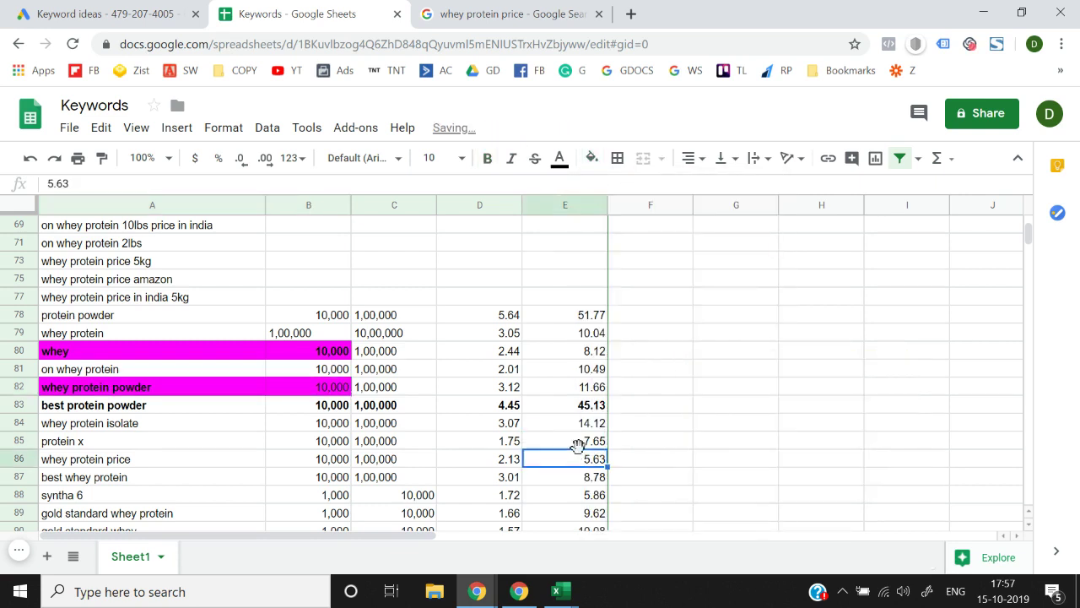
Give the "whey protein isolate" keyword and its lower search volume cell a magenta fill
key("Left")
key("Left")
key("Left")
key("Left")
key("Up")
key("Up")
key("shift+Right")
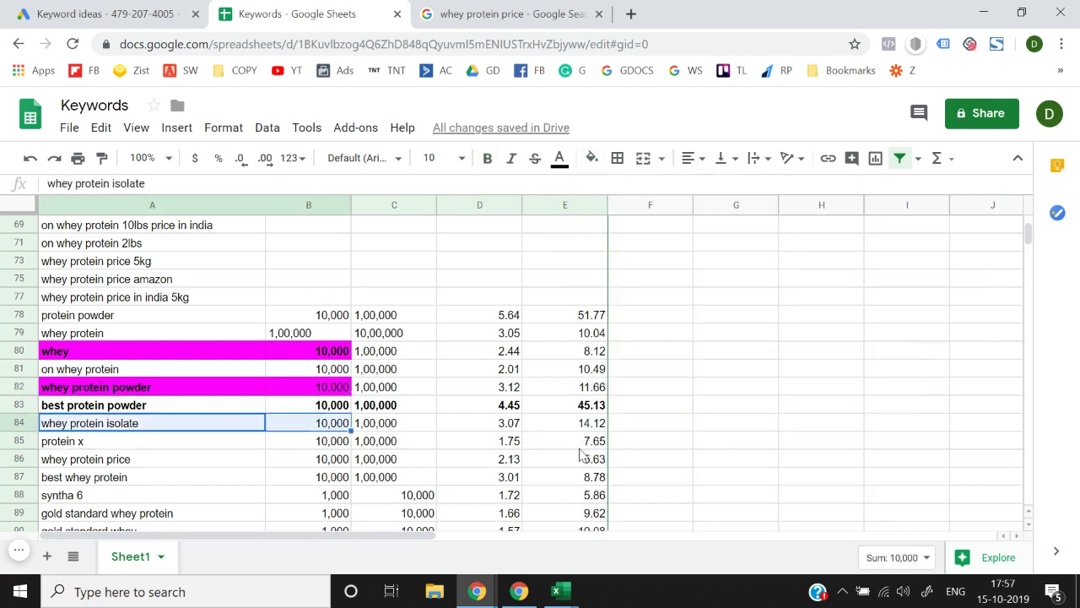
left_click(593, 158)
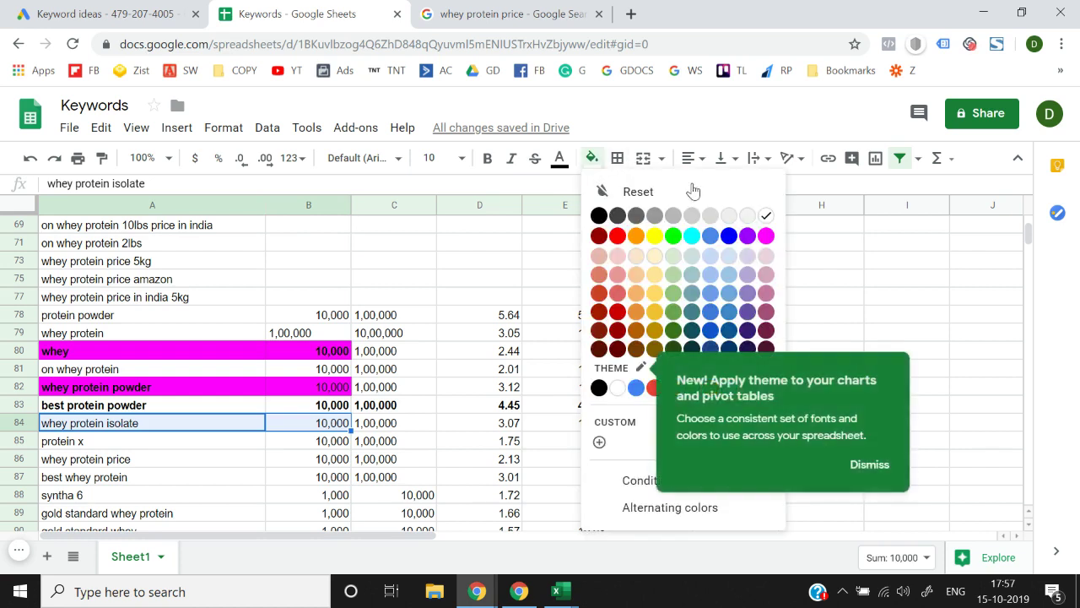
left_click(765, 237)
Apply the magenta fill to the "whey protein price" keyword and its lower search volume cell
key("Down")
key("Down")
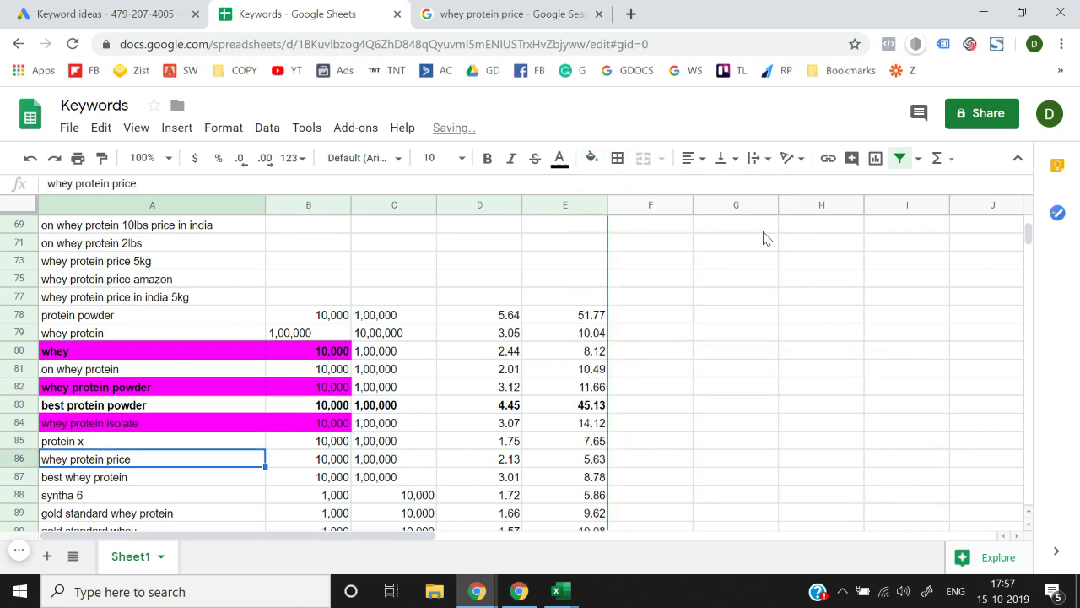
key("shift+Right")
left_click(593, 159)
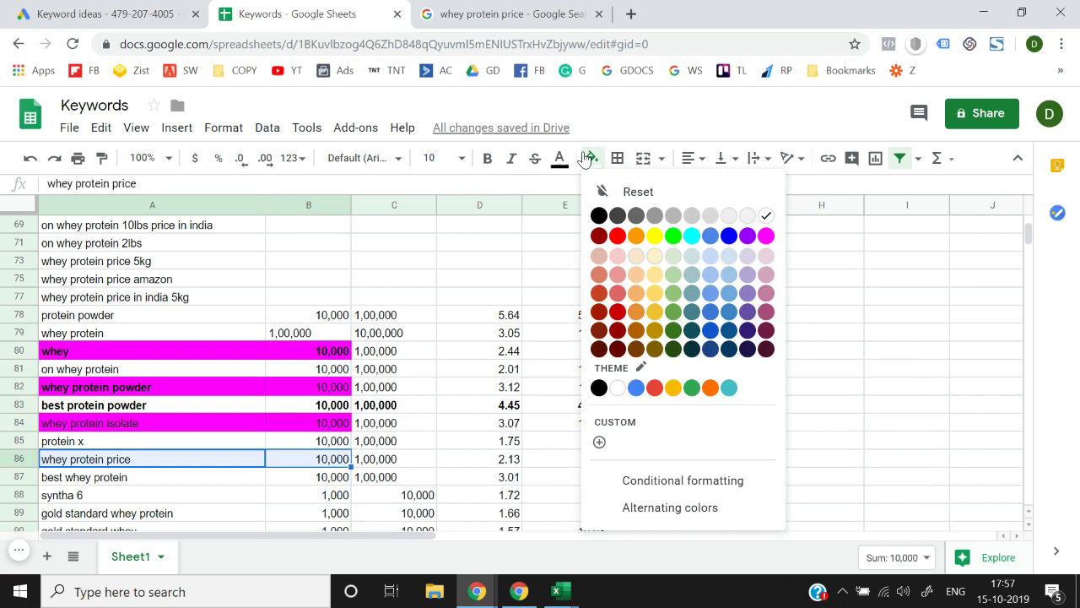
left_click(769, 236)
Fill the "best whey protein" keyword and its lower search volume with magenta, and move on to "gold standard whey protein"
key("Down")
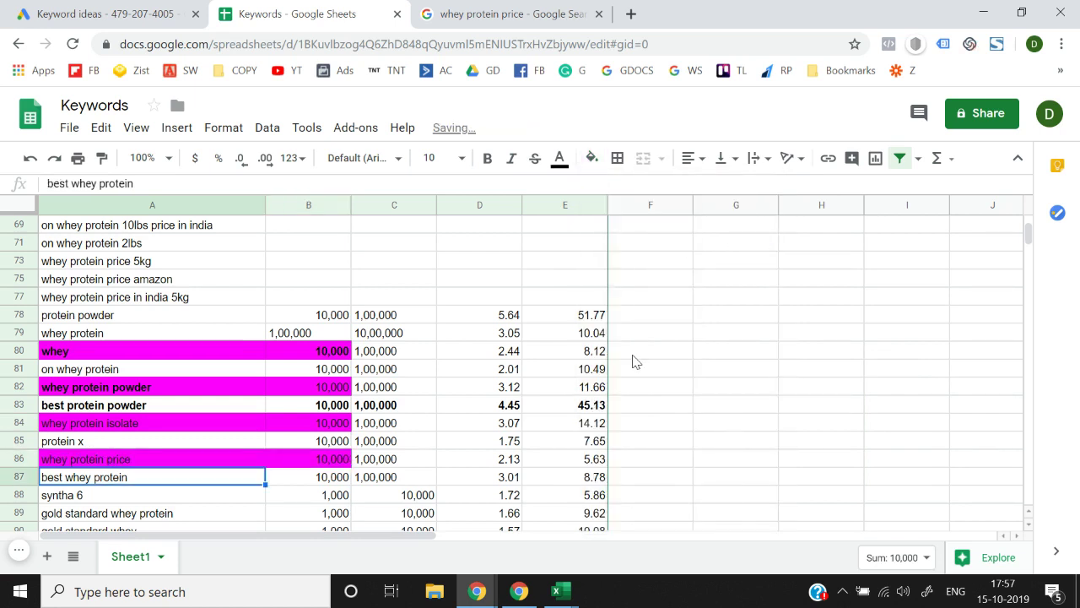
key("shift+Right")
left_click(592, 159)
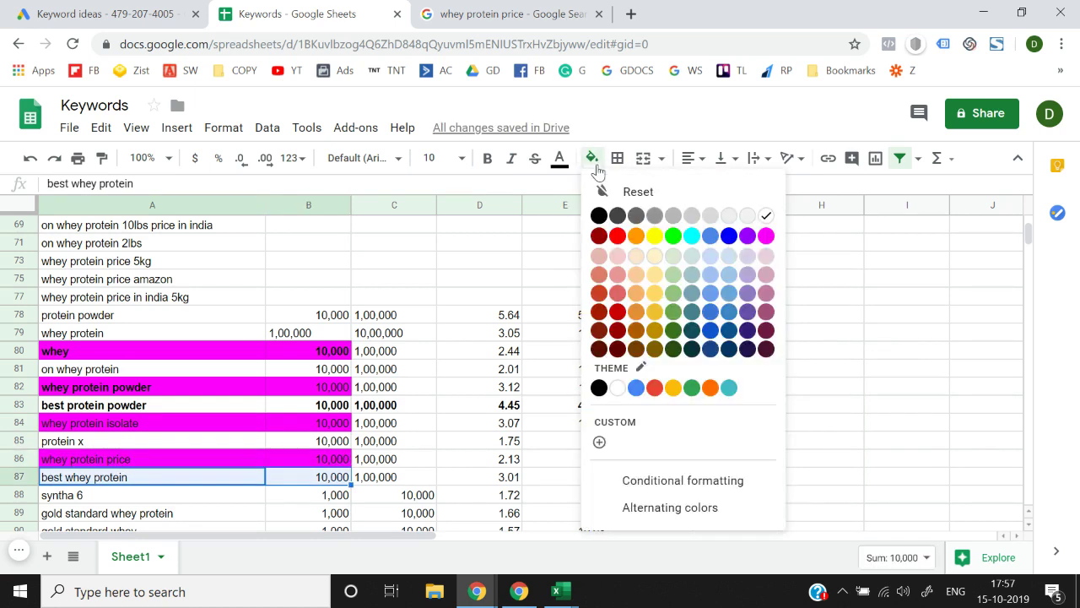
left_click(765, 237)
key("Down")
key("Down")
key("Down")
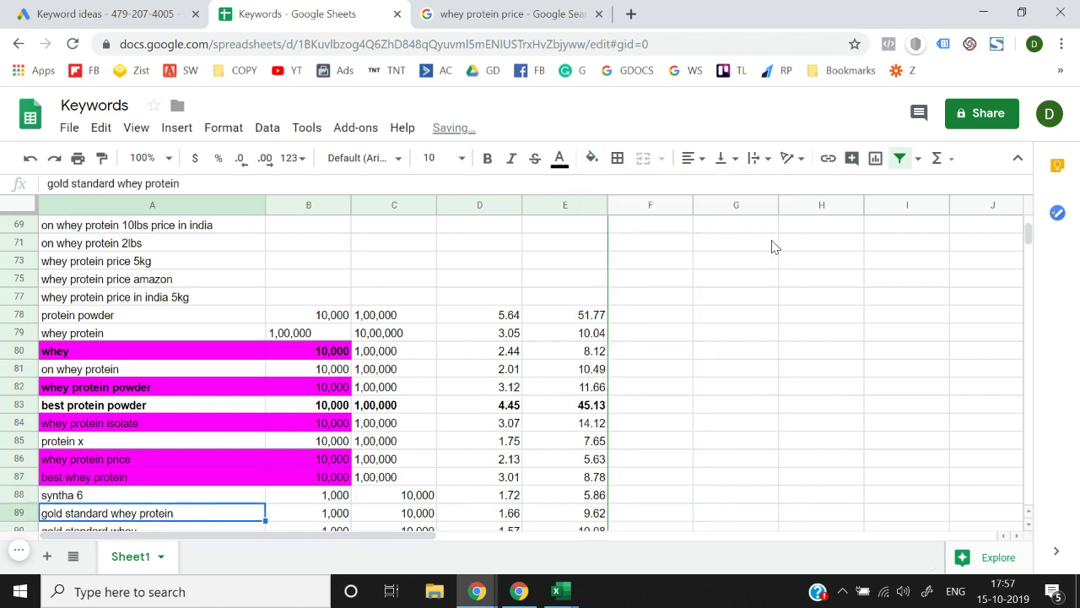
Review the magenta-filled whey keywords and their lower search volumes from "whey" down to "best whey protein"
key("Up")
key("Up")
key("Up")
key("Up")
key("Up")
key("Up")
key("Up")
key("Up")
key("Up")
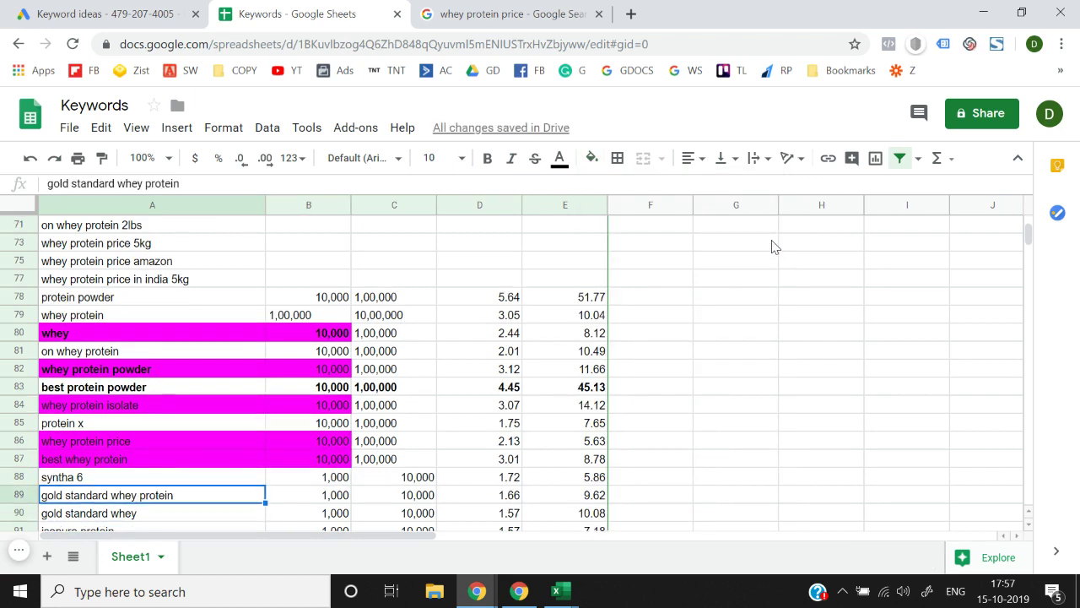
key("Down")
key("Down")
key("Down")
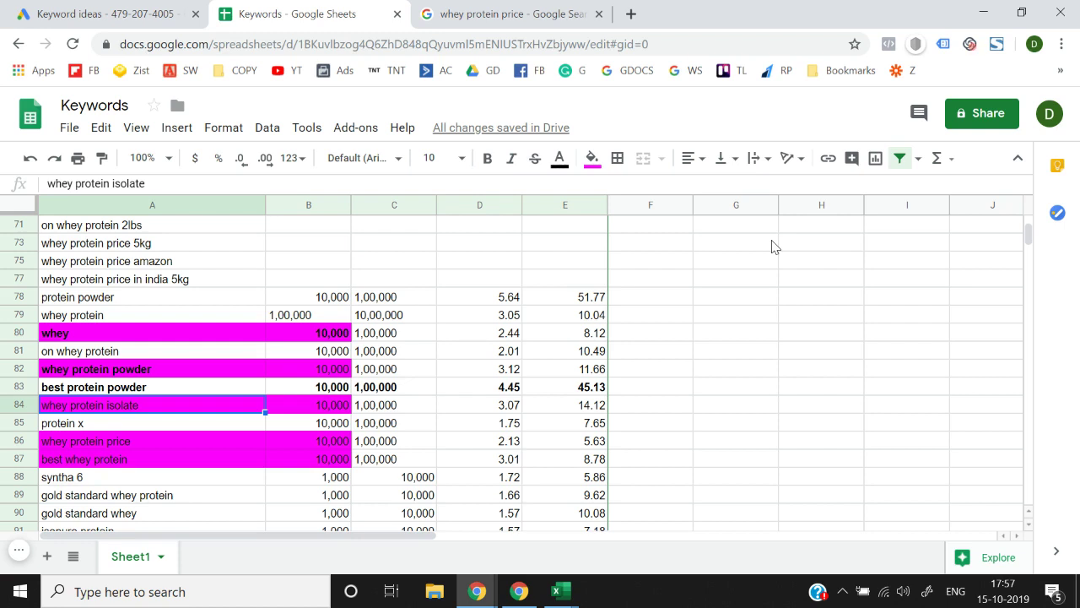
key("Up")
key("Up")
key("Up")
key("Up")
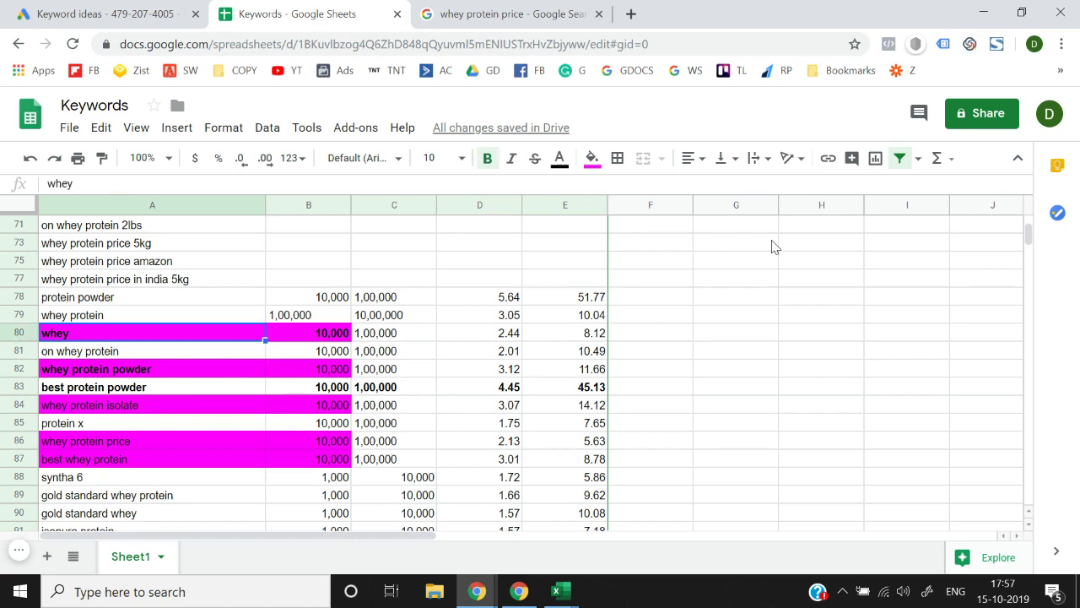
key("Right")
key("Left")
key("shift+Right")
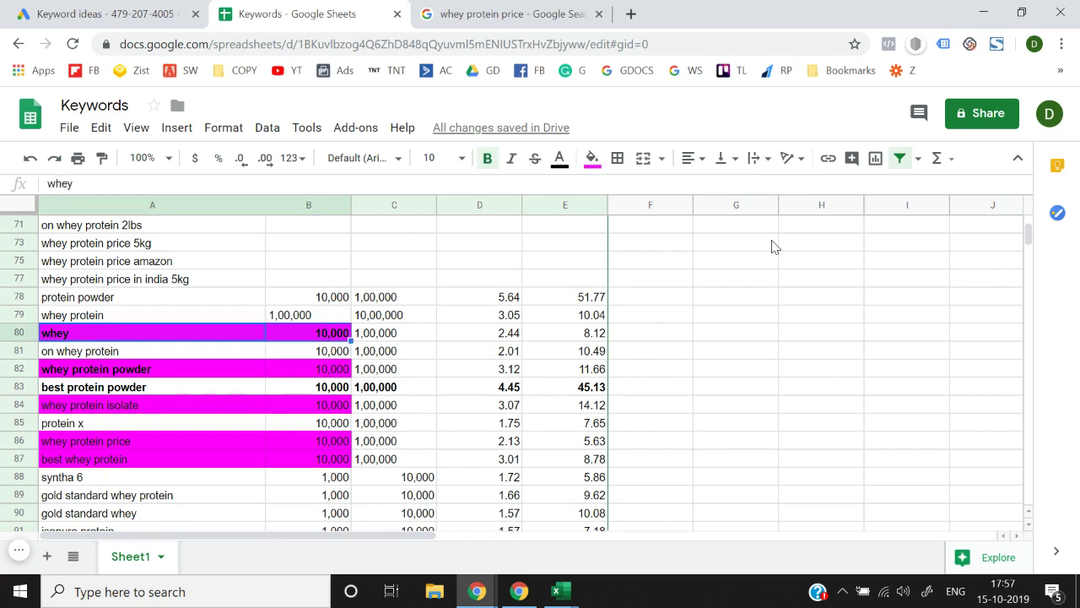
key("Down")
key("Down")
key("shift+Right")
key("Down")
key("Down")
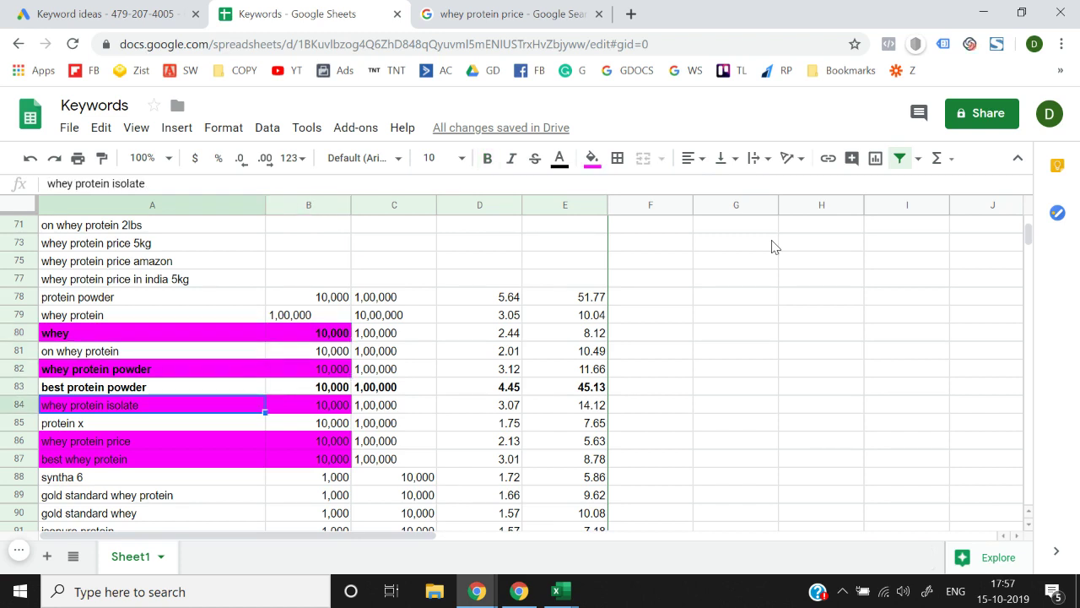
key("shift+Right")
key("Right")
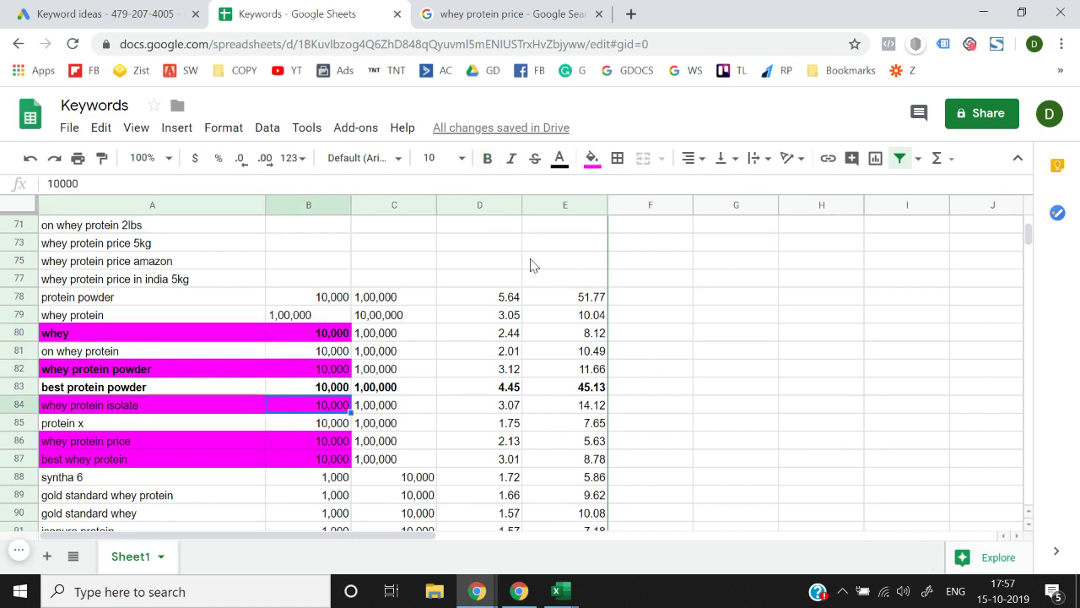
Insert one empty column between the lower and upper search volume columns
left_click(386, 208)
right_click(386, 209)
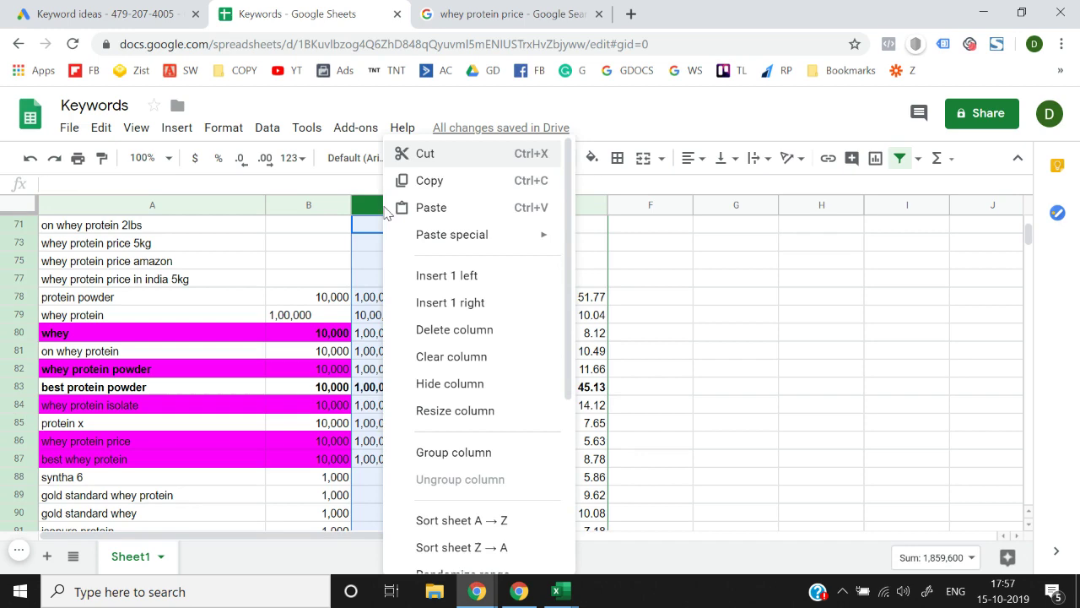
left_click(453, 275)
scroll(453, 294, "down", 5)
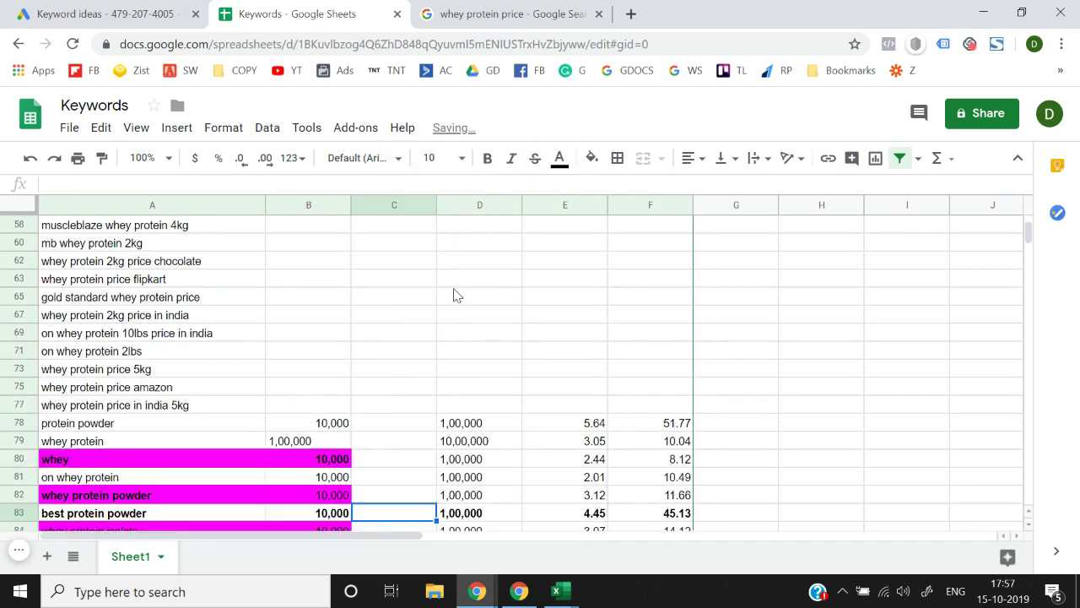
Label the "whey" keyword's row as "Whey" in the new empty column C
key("Up")
key("Up")
key("Up")
key("Up")
key("Up")
key("Up")
key("Up")
key("Up")
key("Up")
key("Up")
key("Up")
key("Left")
key("Left")
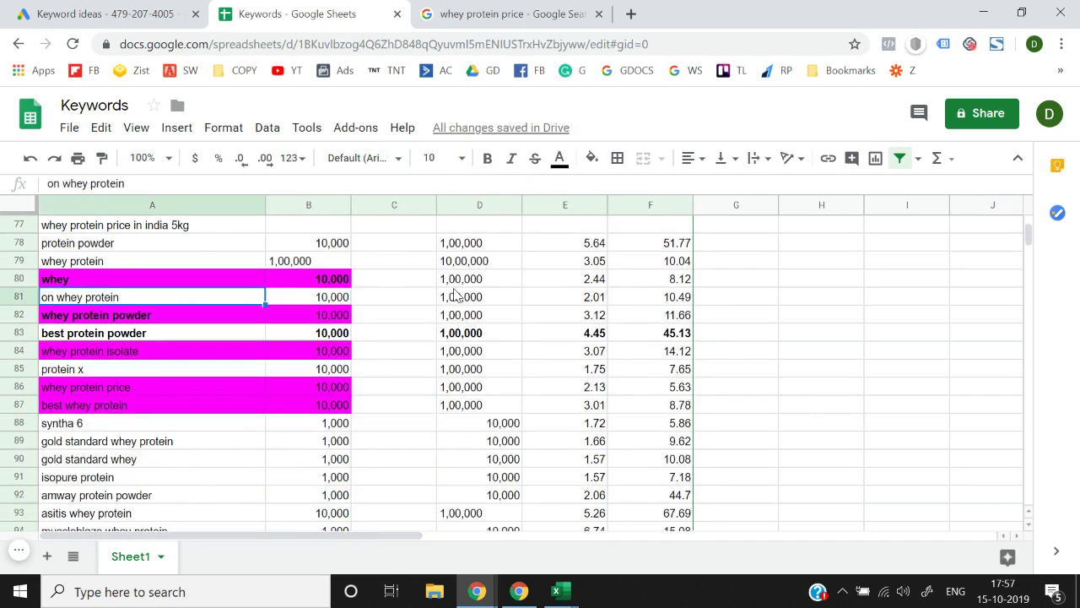
key("Up")
key("Right")
key("Right")
type("Whey")
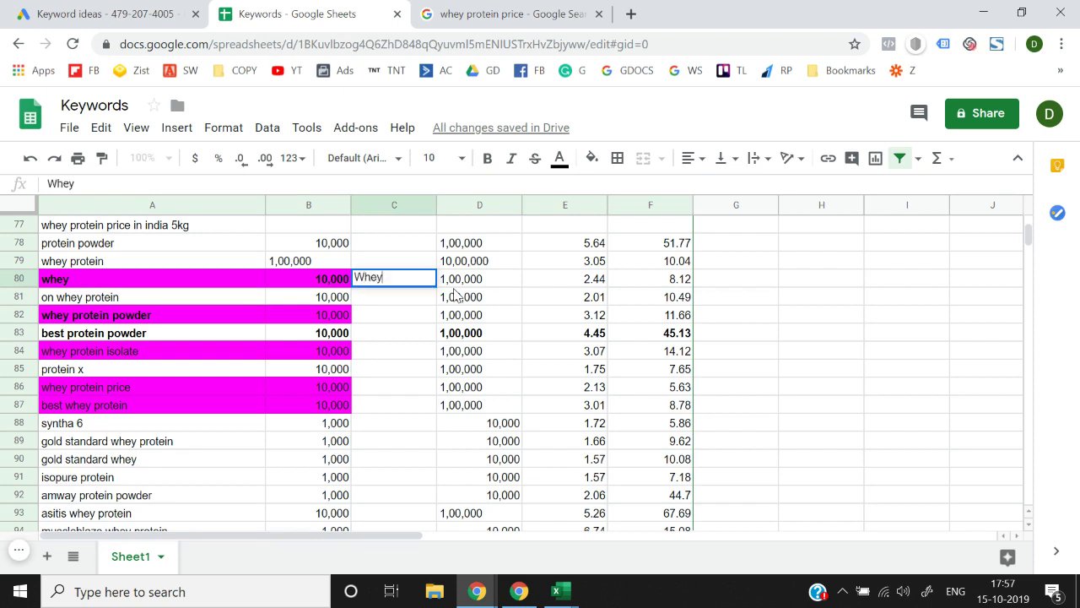
key("Return")
Copy the "Whey" label to the rows of "whey protein powder", "whey protein isolate", "whey protein price" and "best whey protein"
key("Up")
key("ctrl+c")
key("Down")
key("Down")
key("ctrl+v")
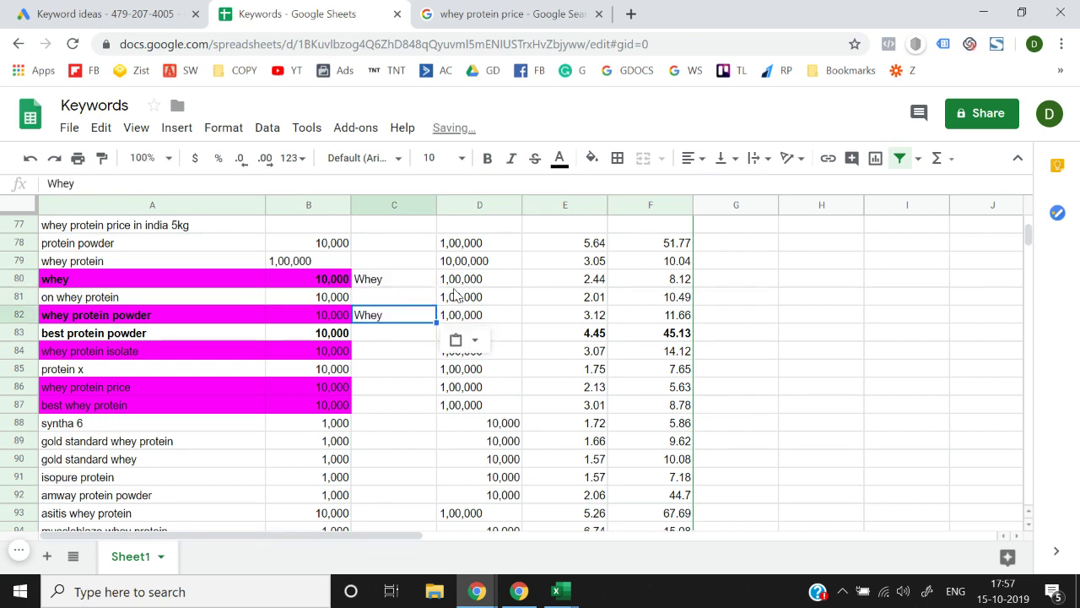
key("Down")
key("Down")
key("ctrl+v")
key("Down")
key("Down")
key("ctrl+v")
key("Down")
key("ctrl+v")
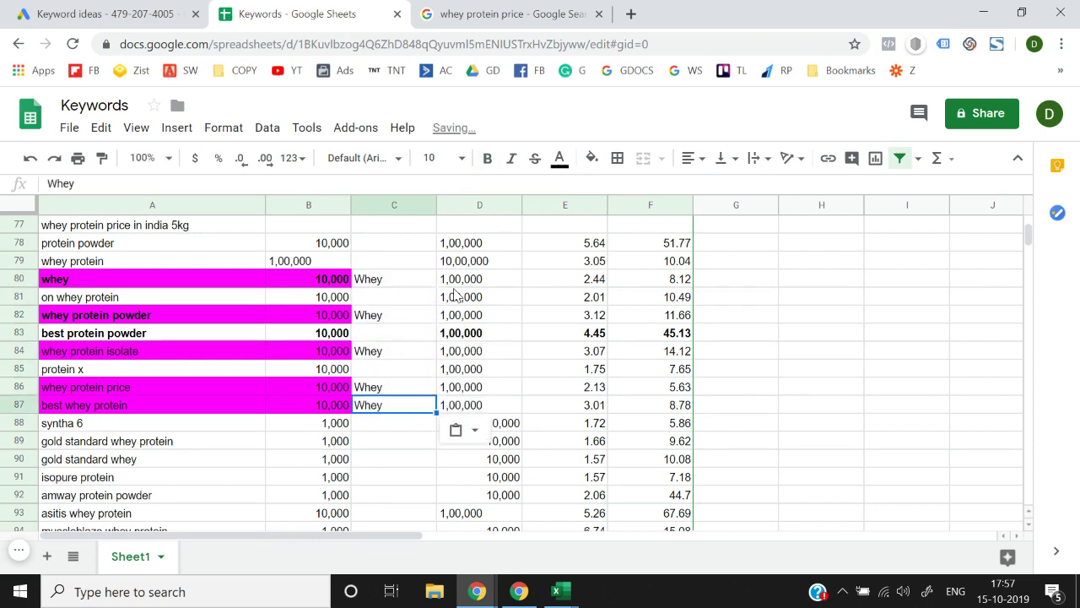
Fill the "gold standard whey protein" keyword and its lower search volume cell with magenta
key("Left")
key("Left")
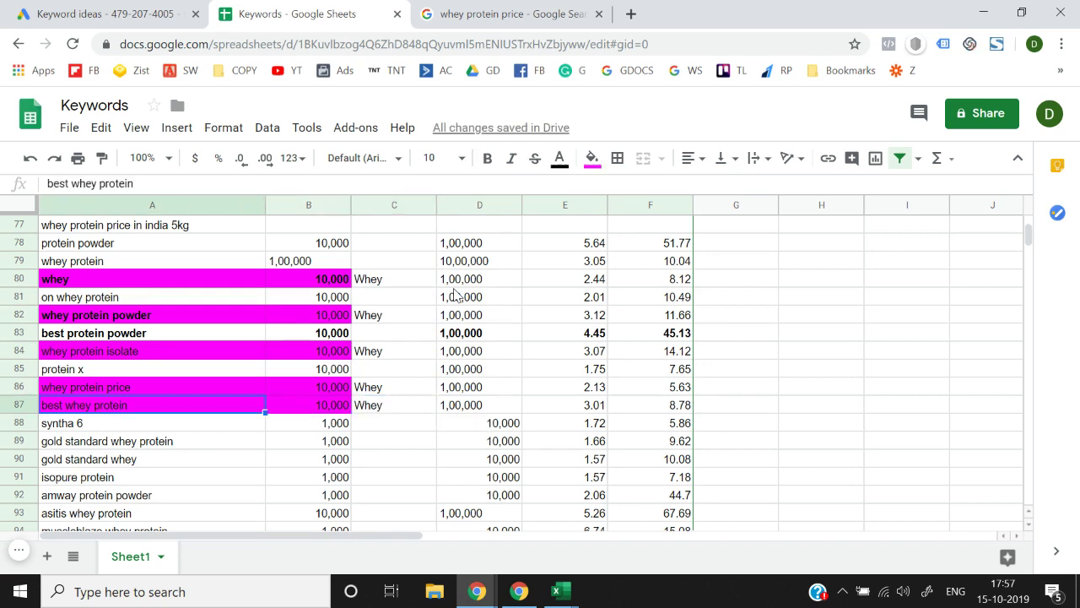
key("Down")
key("Down")
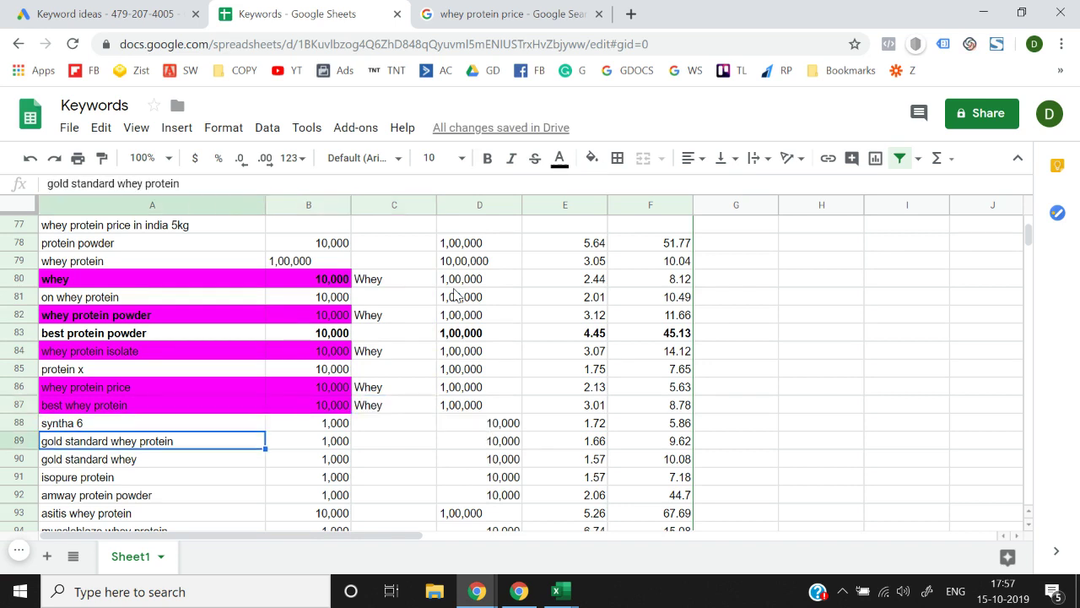
key("shift+Right")
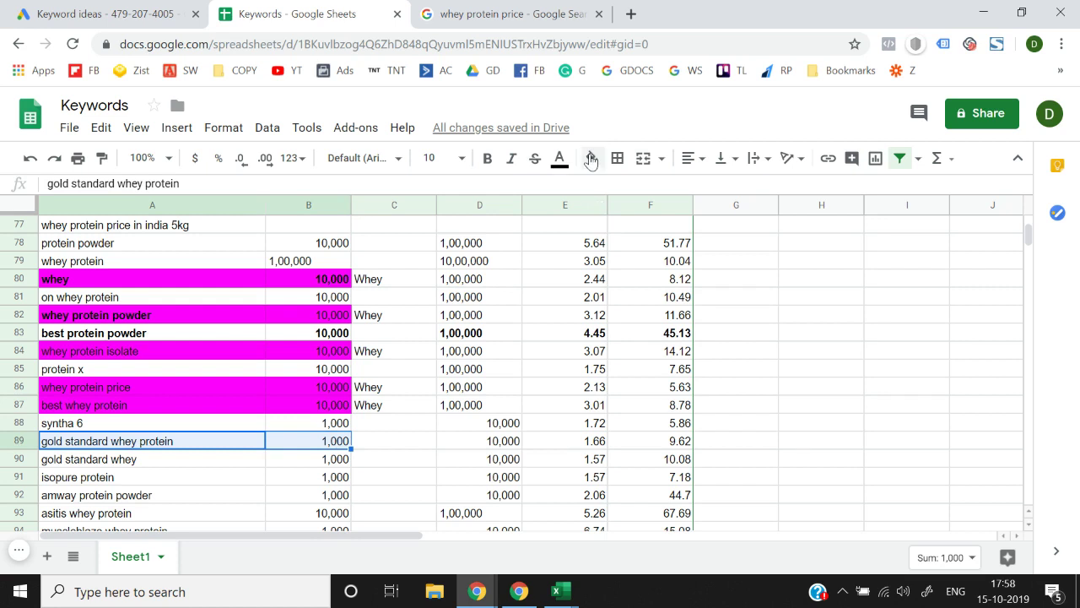
left_click(591, 160)
left_click(764, 236)
Copy the "Whey" label from the "best whey protein" row to the "gold standard whey protein" row
key("Right")
key("Up")
key("Up")
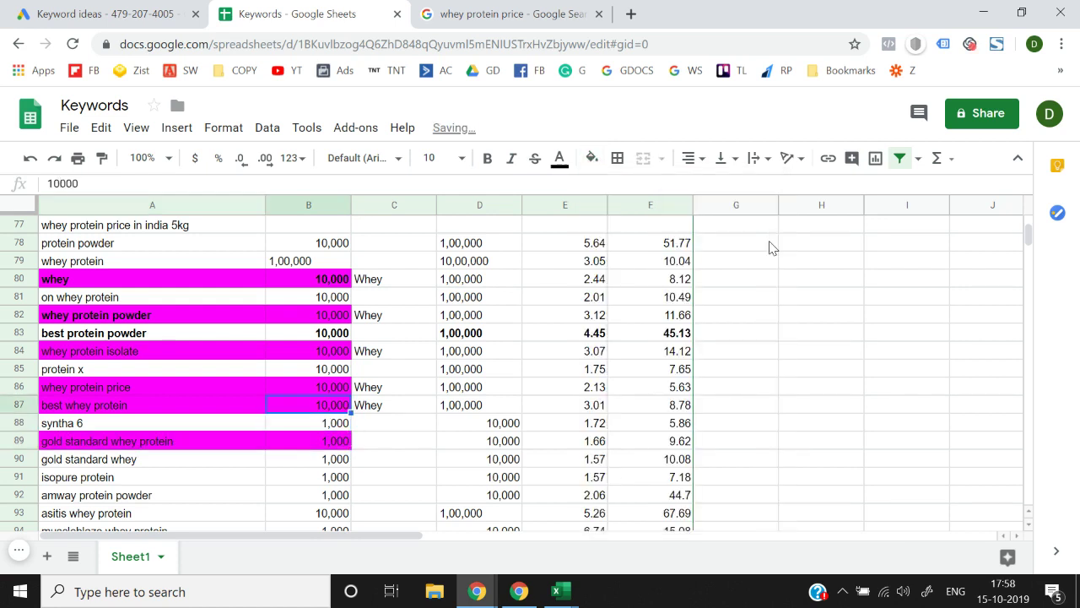
key("Right")
key("ctrl+c")
key("Down")
key("Down")
key("ctrl+v")
key("Down")
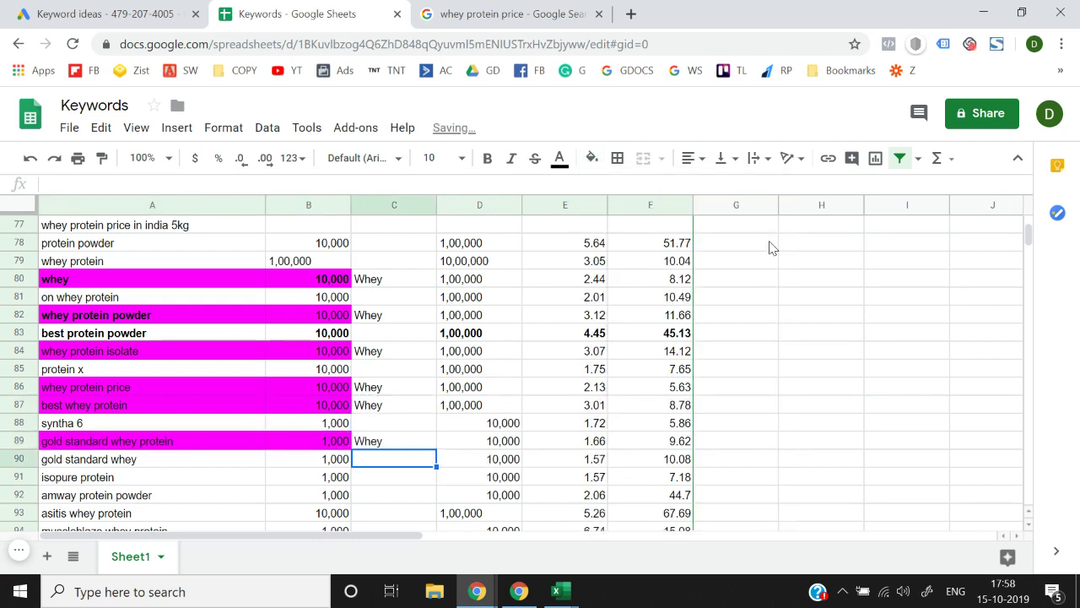
Give the "muscleblaze whey protein" keyword and its lower search volume cell a magenta fill
key("Down")
key("Down")
key("Left")
key("Down")
key("Down")
key("Left")
key("Down")
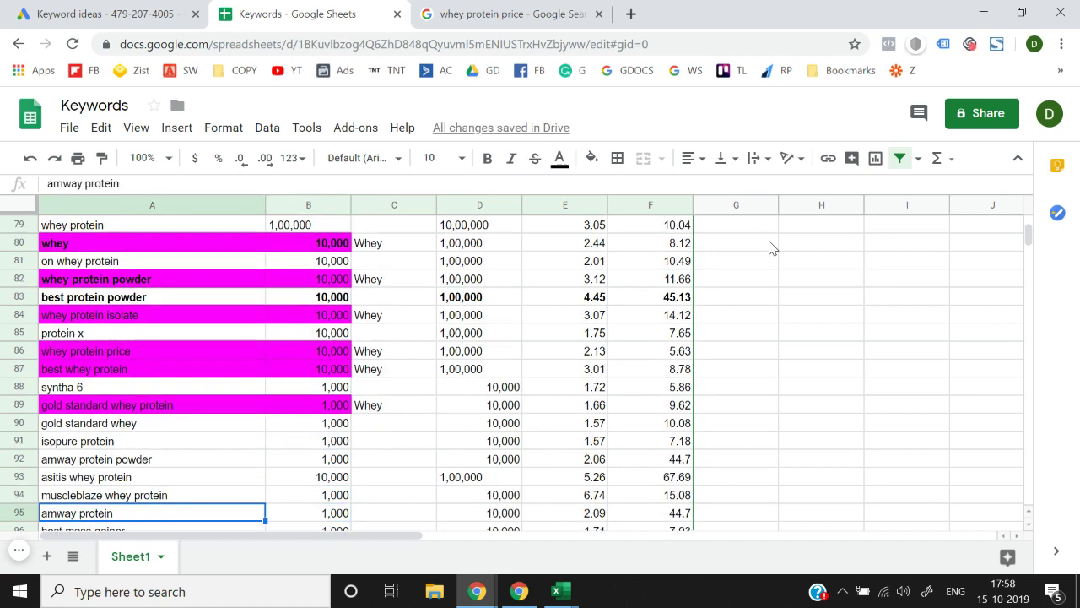
key("Down")
key("Up")
key("Up")
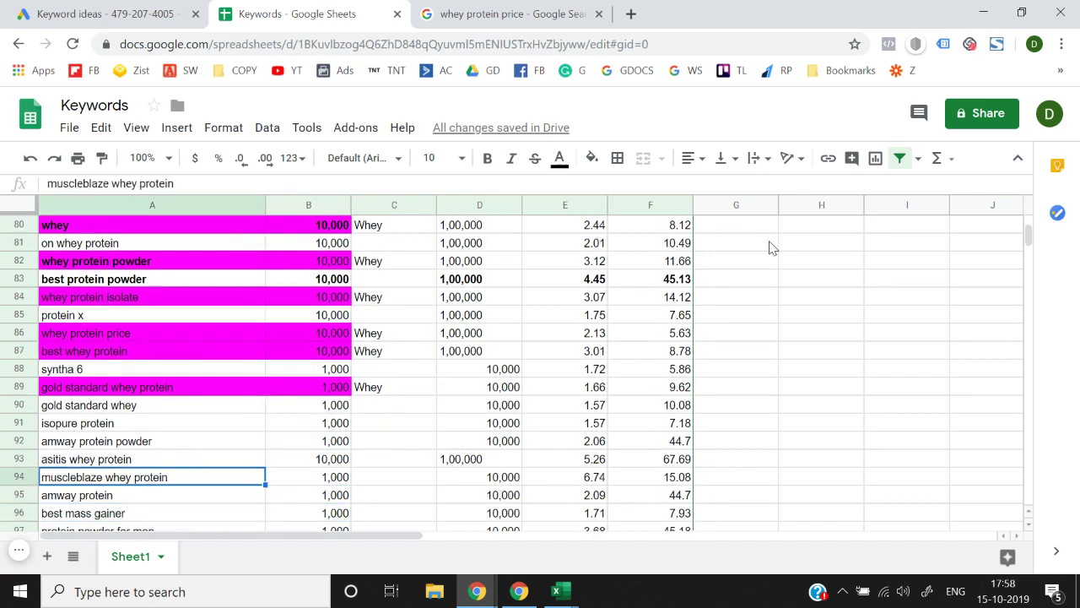
key("shift+Right")
left_click(594, 160)
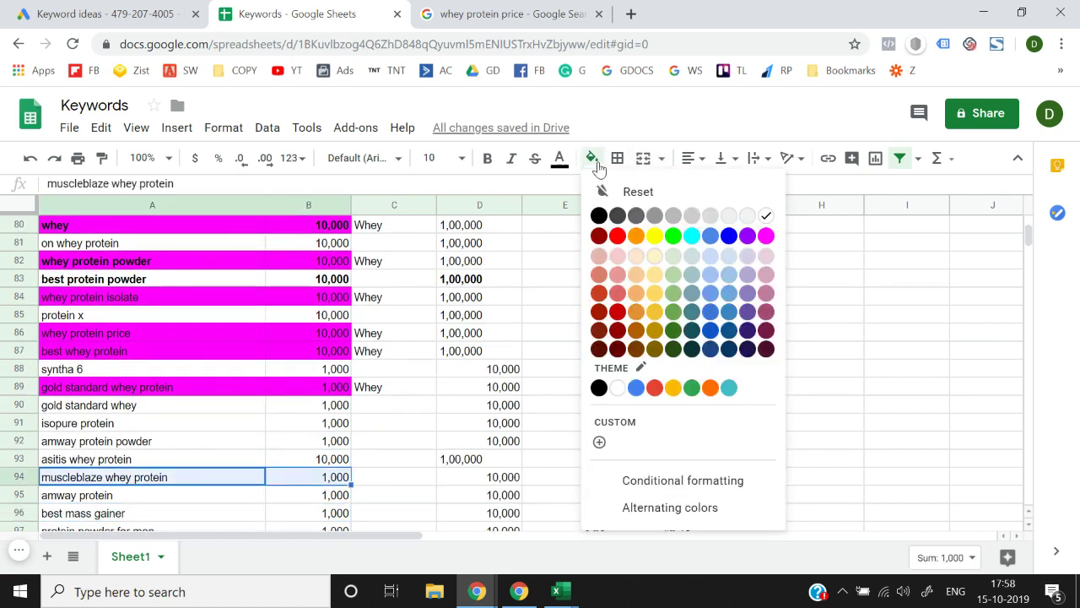
left_click(766, 238)
left_click(769, 244)
Copy the "Whey" label from the "gold standard whey protein" row to the "muscleblaze whey protein" row
key("Right")
key("Right")
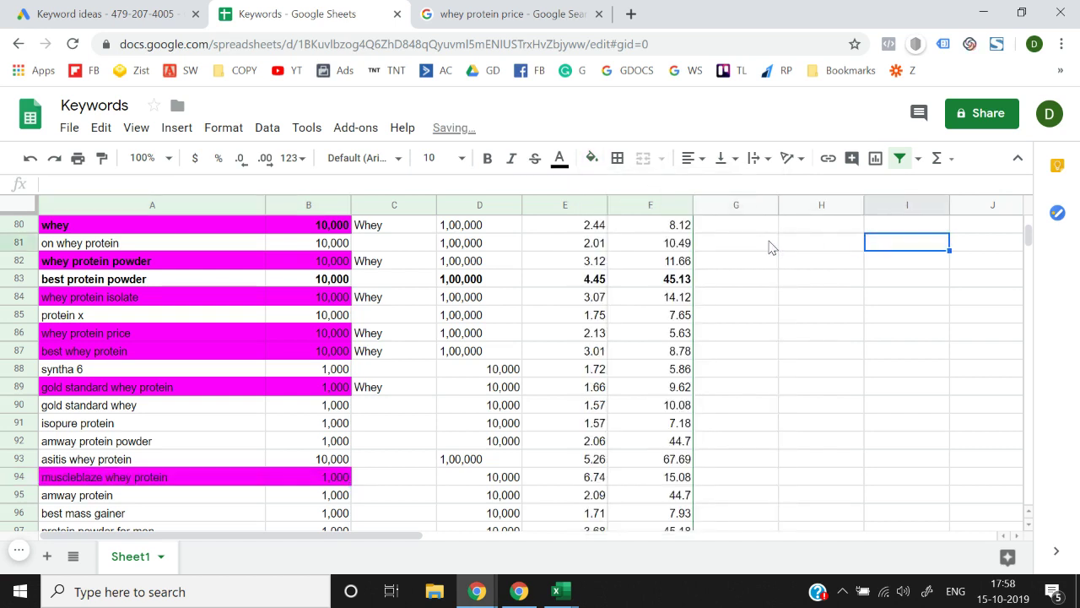
left_click(377, 387)
key("ctrl+c")
key("Down")
key("Down")
key("Down")
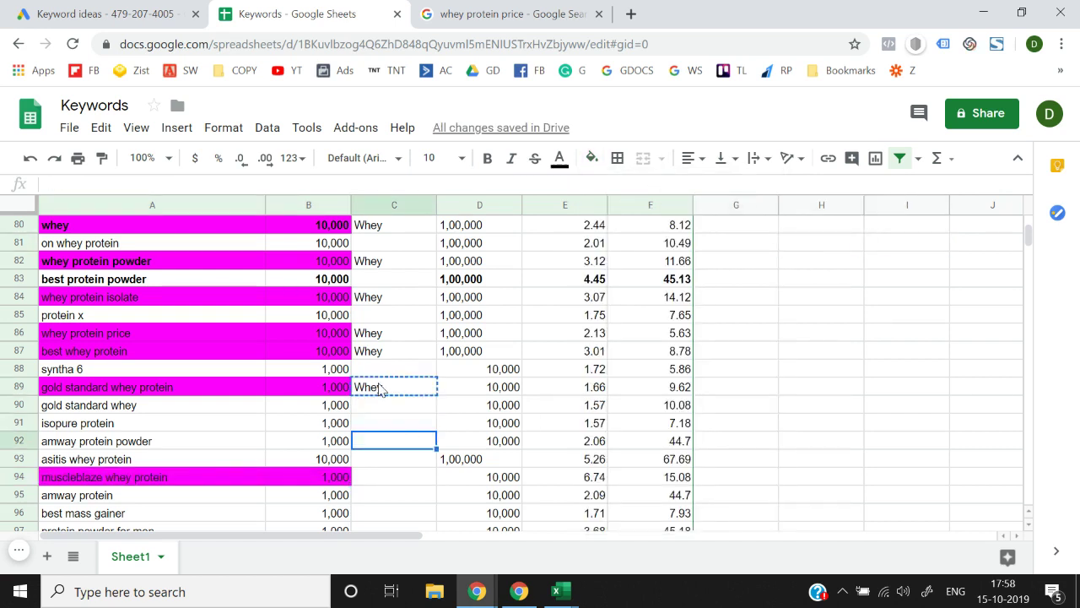
key("Down")
key("Down")
key("ctrl+v")
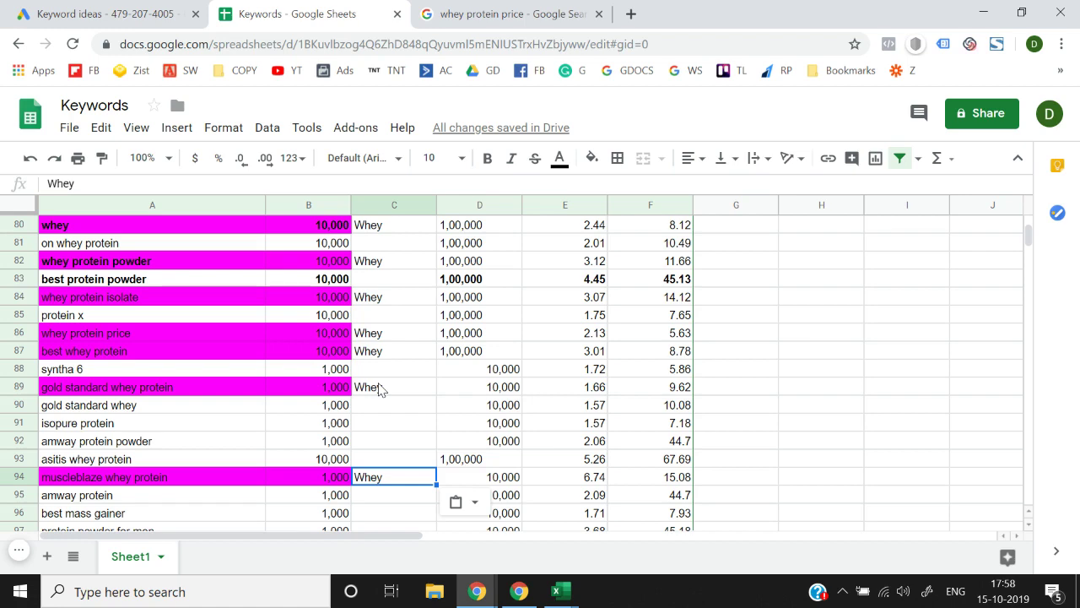
Look back through the keywords without search volumes and return to the rows labelled "Whey"
key("Up")
key("Up")
key("Up")
key("Up")
key("Up")
key("Up")
key("Up")
key("Up")
key("Up")
key("Up")
key("Up")
key("Up")
key("Up")
key("Up")
key("Up")
key("Up")
key("Up")
key("Up")
key("Up")
key("Up")
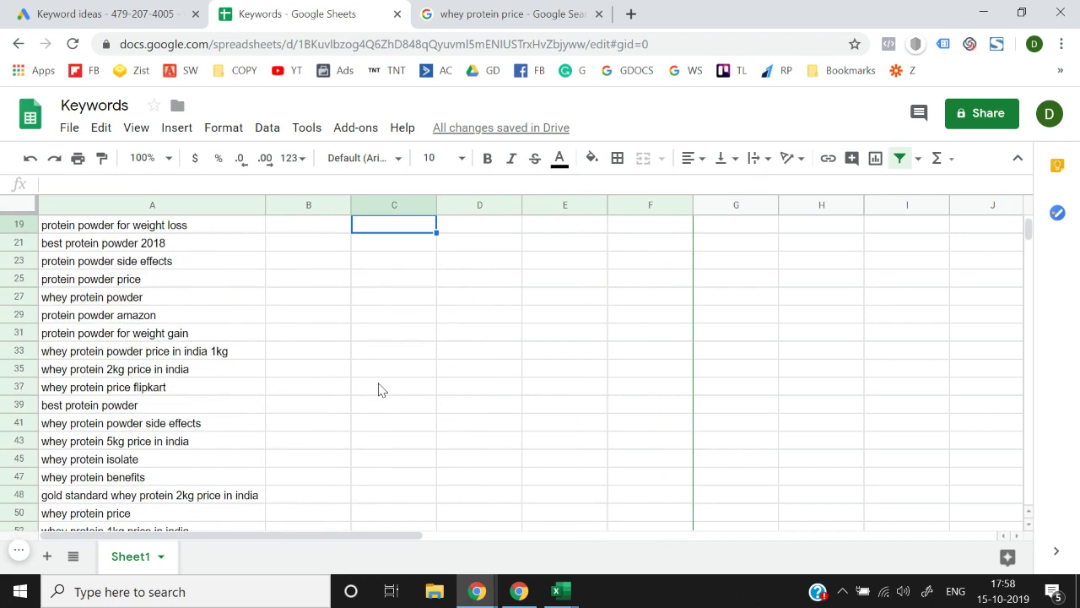
key("Down")
key("Down")
key("Down")
key("Down")
key("Down")
key("Down")
key("Down")
key("Down")
key("Down")
key("Down")
key("Down")
key("Down")
key("Down")
key("Down")
key("Down")
key("Down")
key("Down")
key("Down")
key("Down")
key("Down")
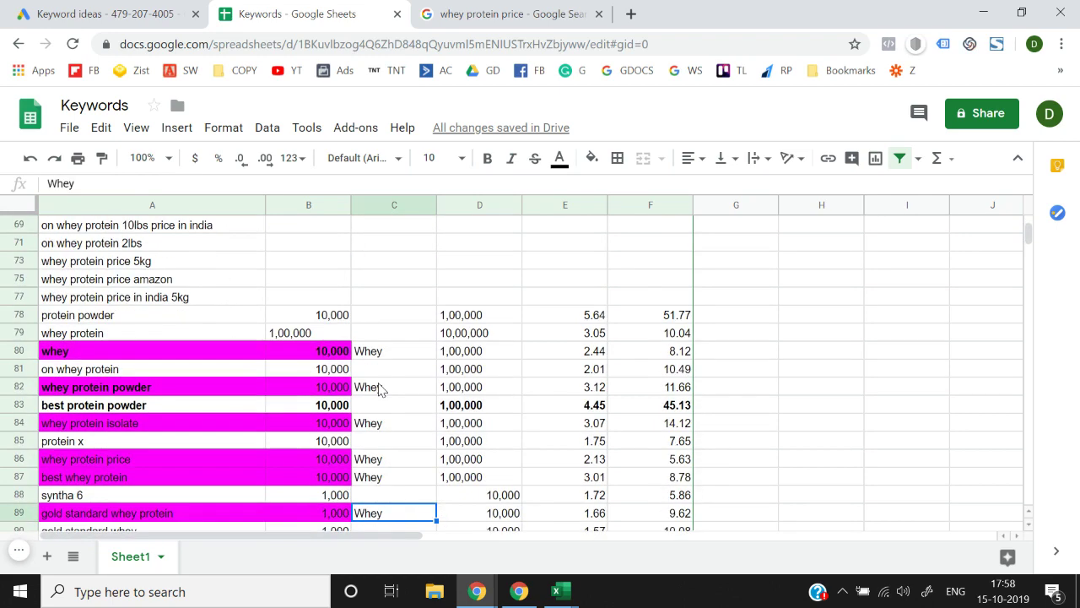
Check the Google Ads keyword ideas, and return to the Keywords sheet to examine the labelled "gold standard whey protein" row
left_click(42, 14)
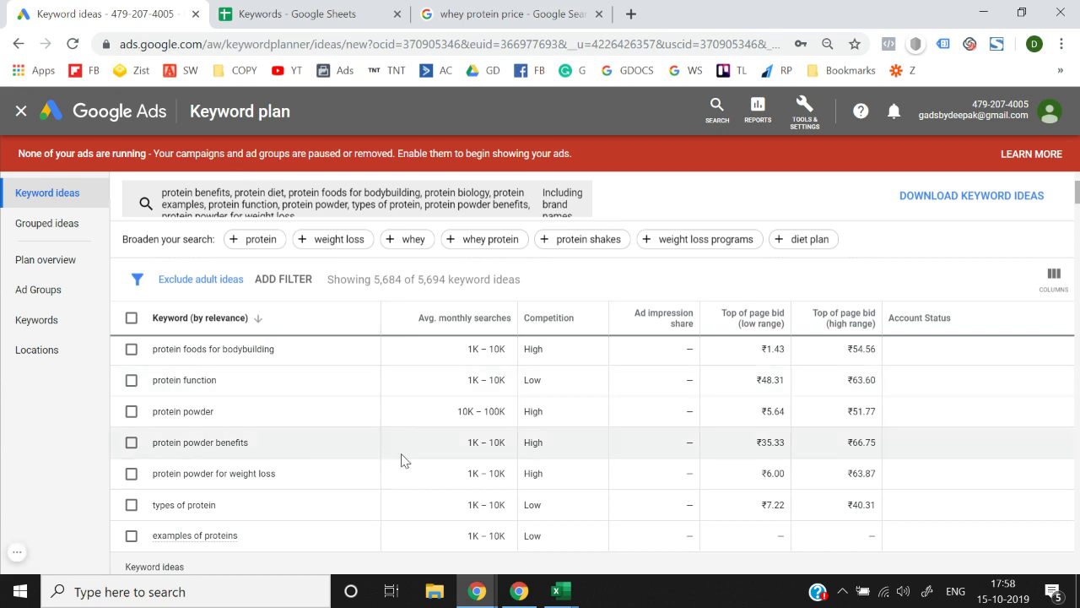
scroll(402, 459, "up", 3)
scroll(402, 460, "down", 2)
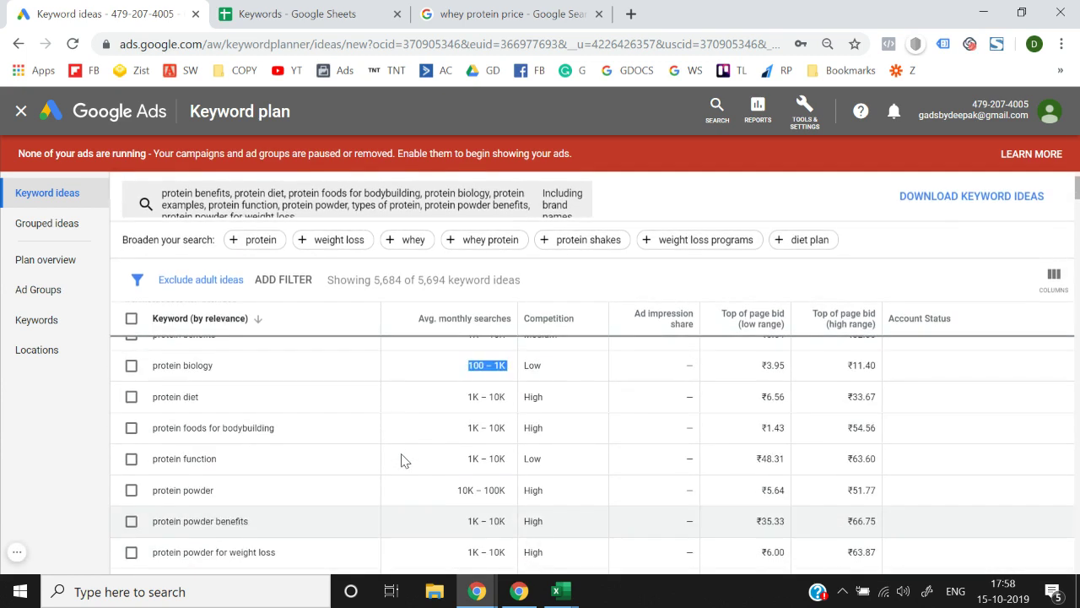
scroll(402, 459, "up", 2)
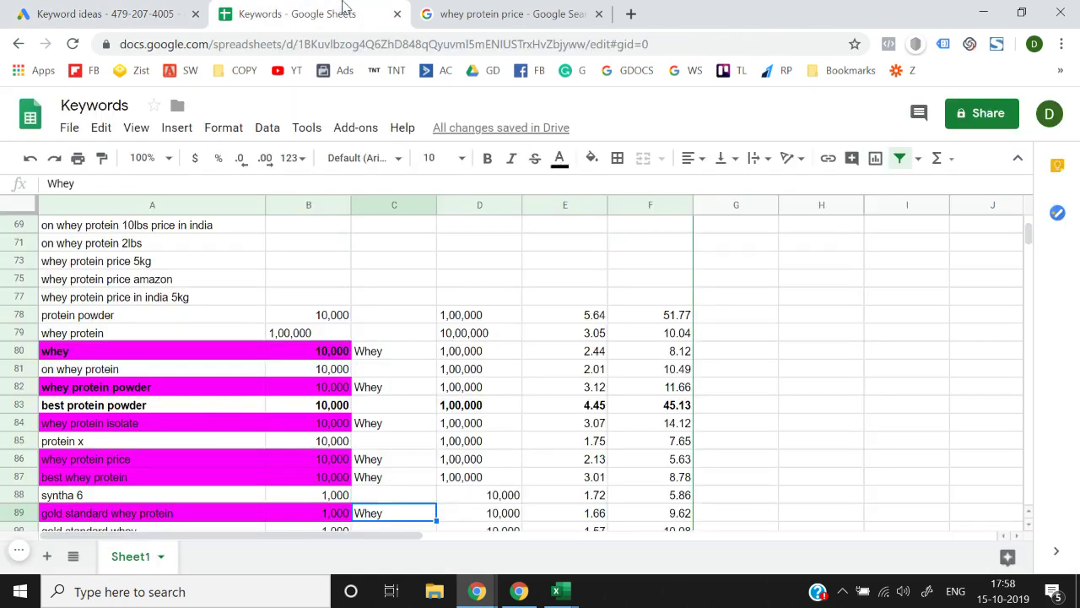
left_click(291, 14)
scroll(477, 464, "down", 3)
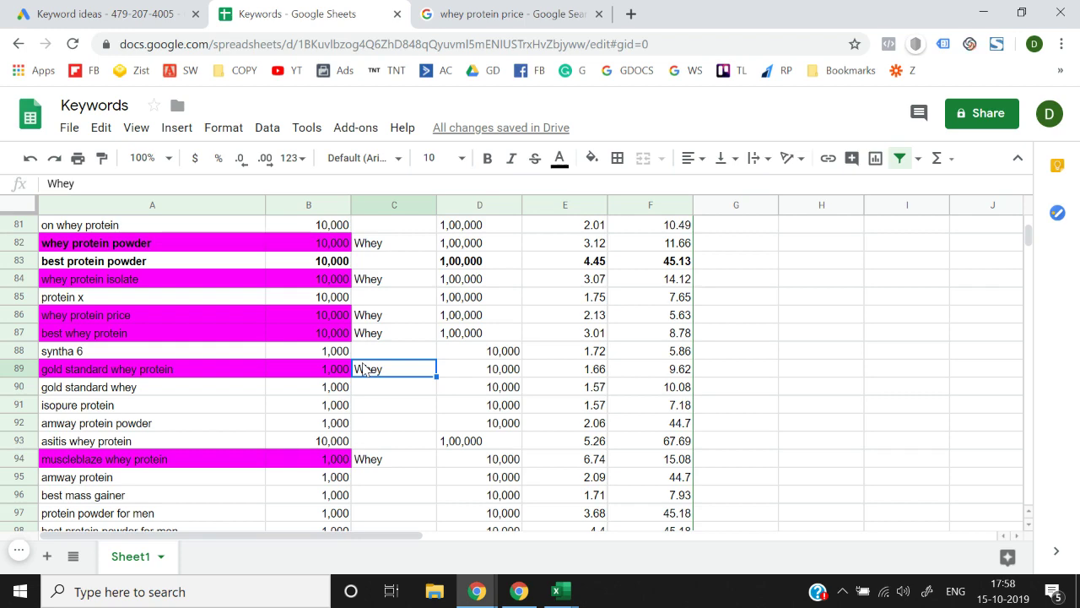
key("Left")
key("Left")
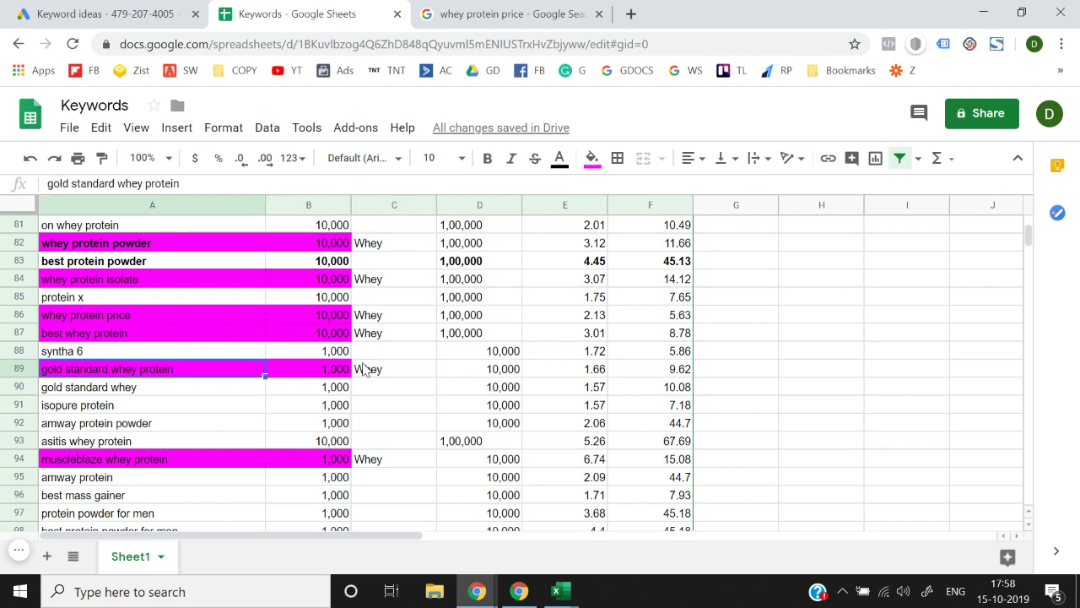
Switch to Google Ads Keyword Planner and remove all seed keywords from the keyword ideas search
left_click(63, 13)
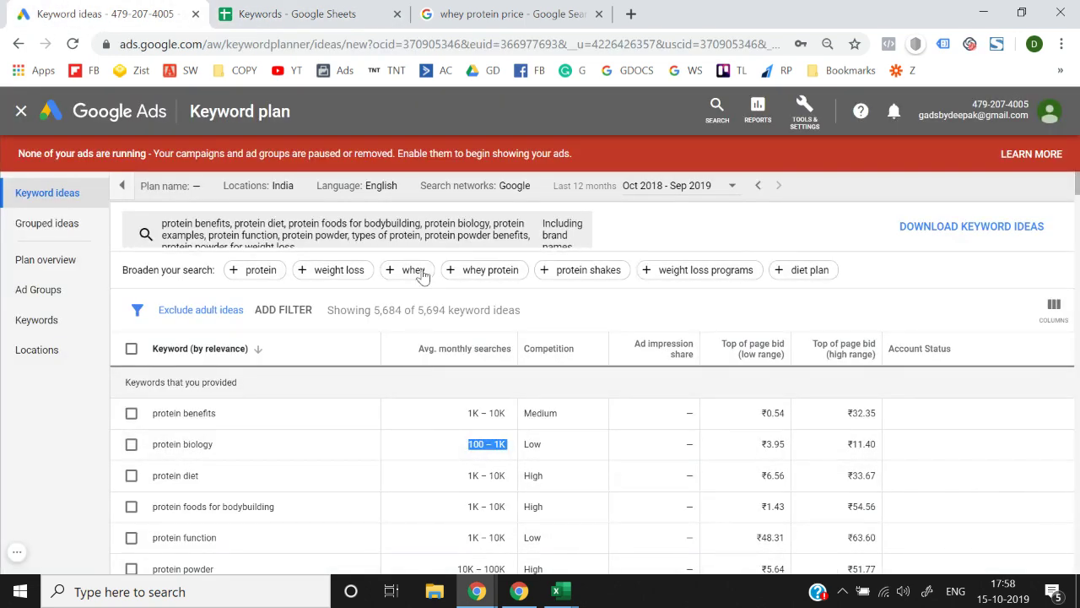
left_click(424, 238)
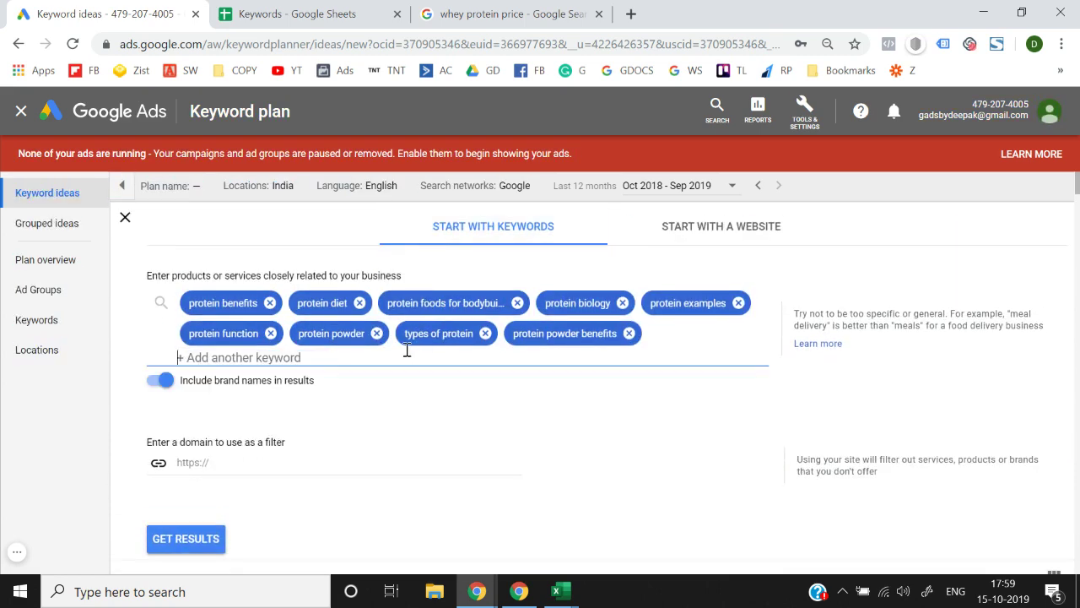
key("BackSpace")
key("BackSpace")
key("BackSpace")
key("BackSpace")
key("BackSpace")
key("BackSpace")
key("BackSpace")
key("BackSpace")
key("BackSpace")
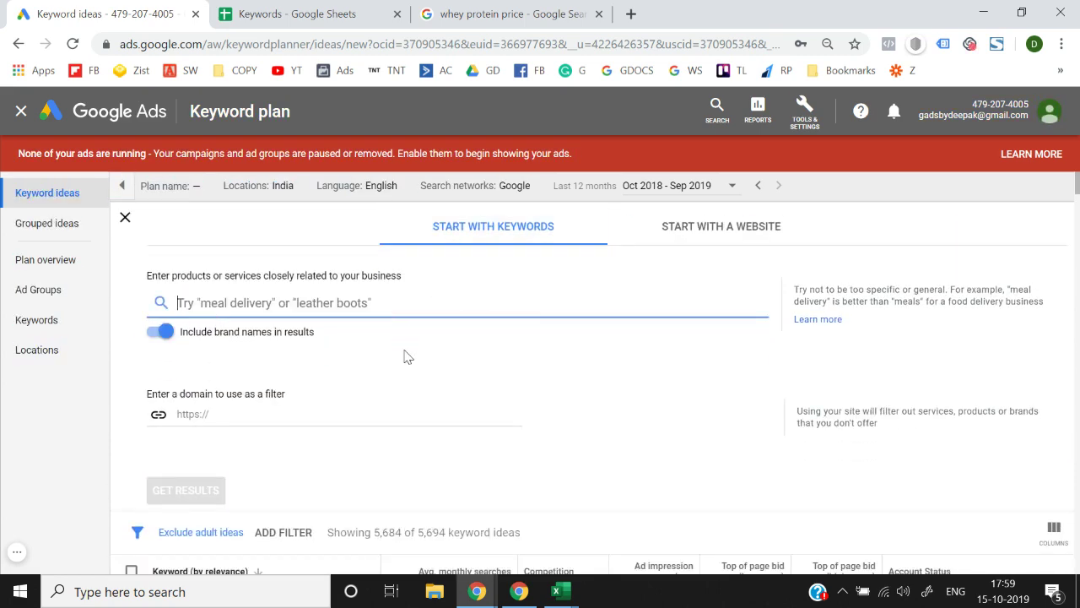
Look through the highlighted "Whey" rows and their neighbouring keywords in the Keywords sheet for a new seed keyword
left_click(264, 8)
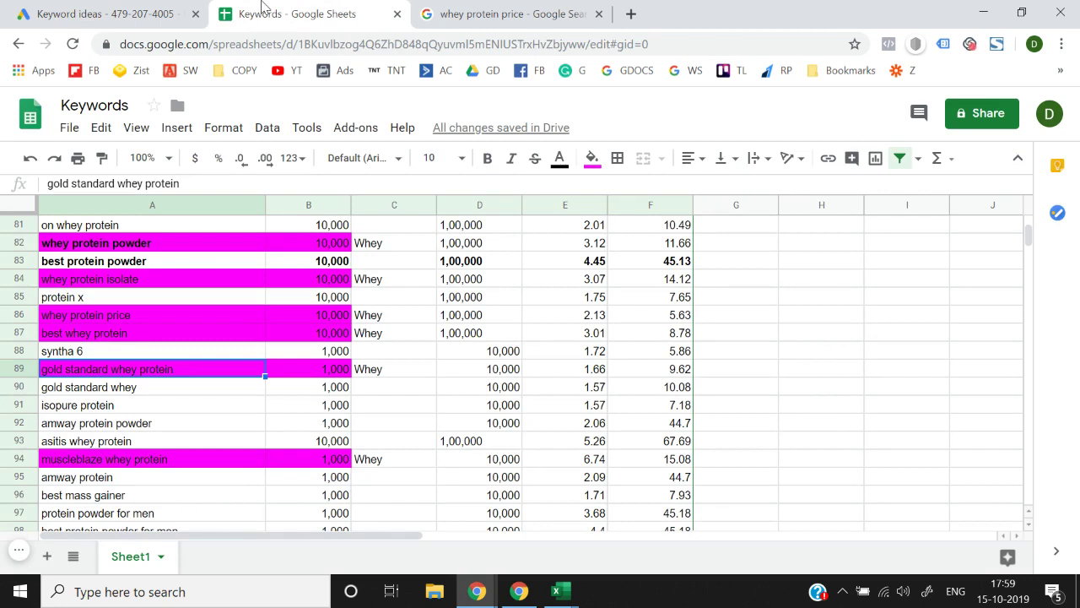
key("Up")
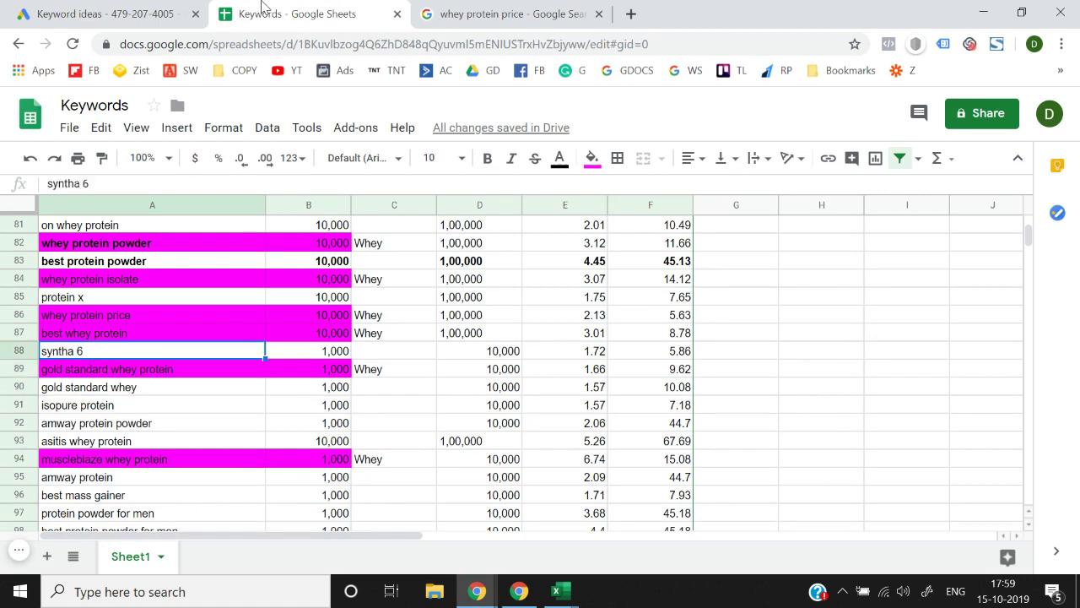
key("Up")
key("Down")
key("Down")
key("Down")
key("Down")
key("Down")
key("Down")
key("Down")
key("Down")
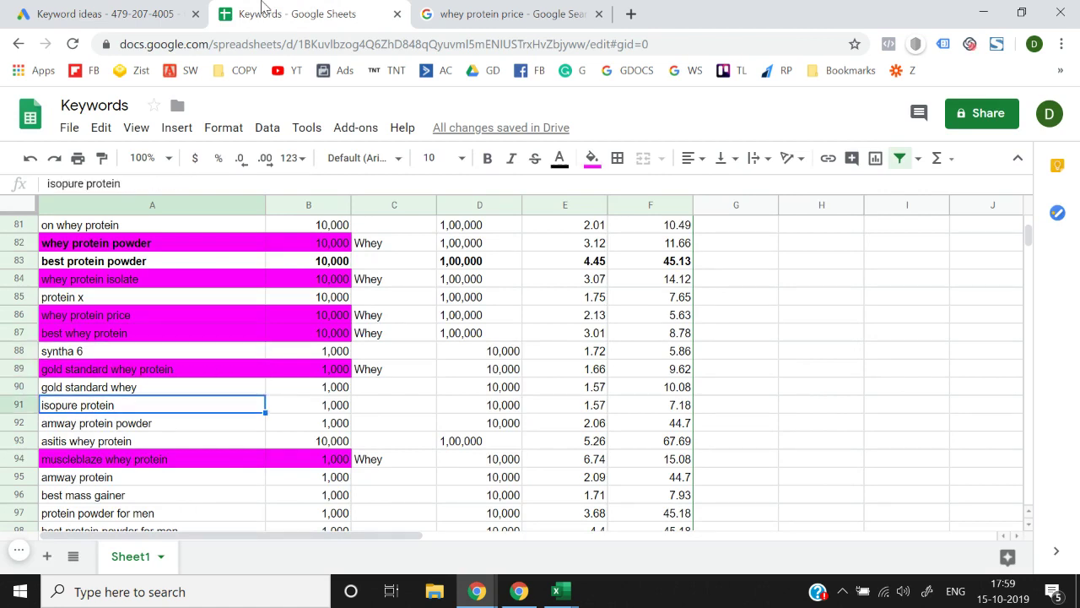
key("Up")
key("Up")
key("Up")
key("Up")
key("Up")
key("Up")
key("Up")
key("Up")
key("Up")
key("Up")
key("Up")
key("Up")
key("Up")
key("Up")
key("Up")
key("Up")
key("Up")
key("Up")
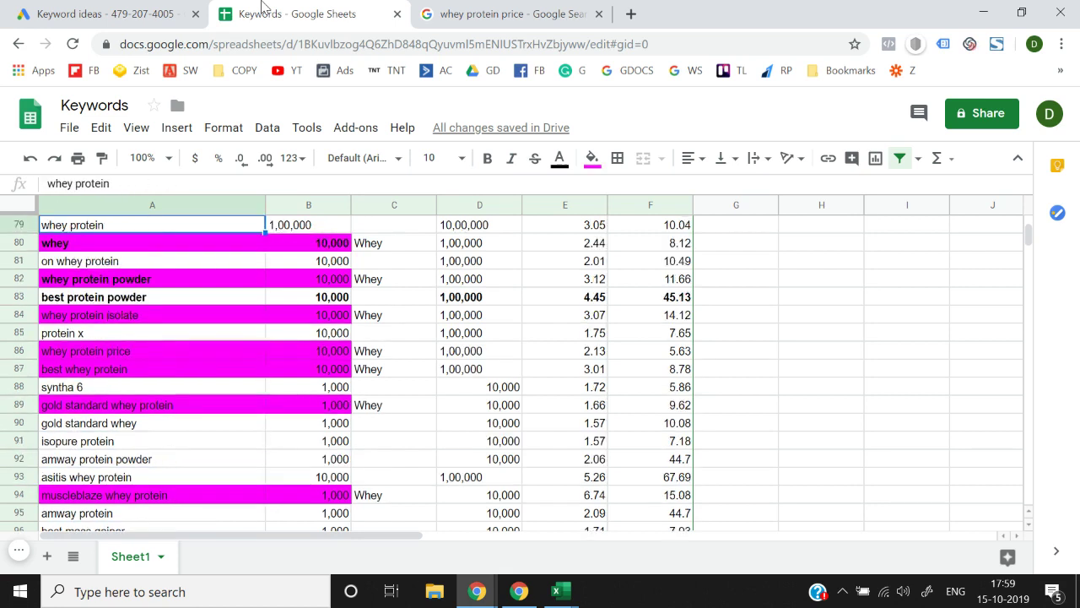
key("Down")
key("Down")
key("Down")
key("Down")
key("Down")
key("Down")
key("Down")
key("Down")
key("Up")
key("Up")
key("Up")
key("Up")
key("Up")
key("Up")
key("Up")
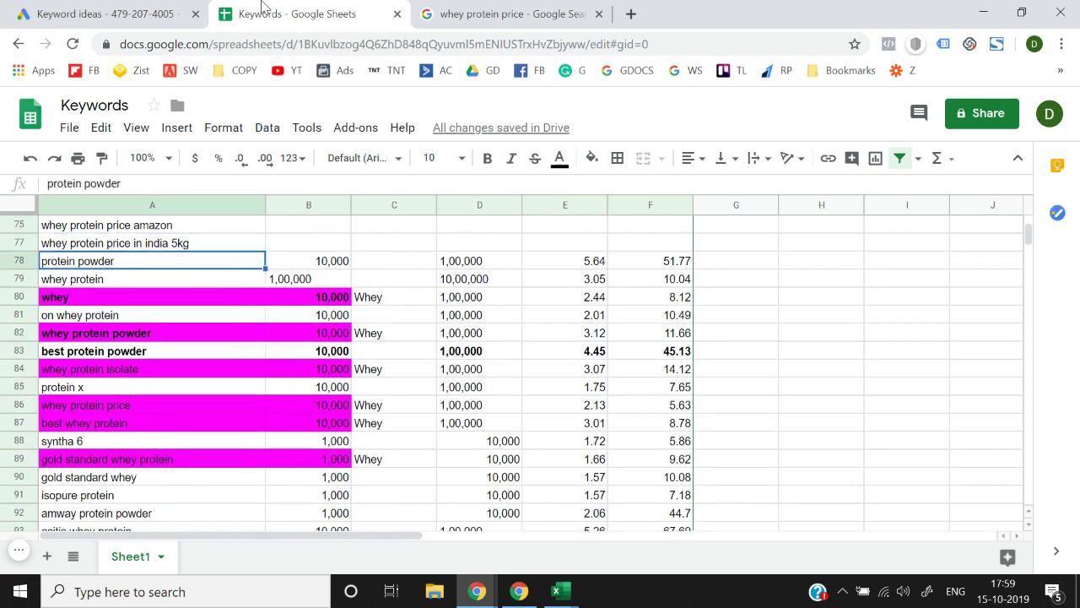
key("Down")
key("Up")
key("Down")
key("Up")
key("Down")
key("Down")
key("Down")
key("Down")
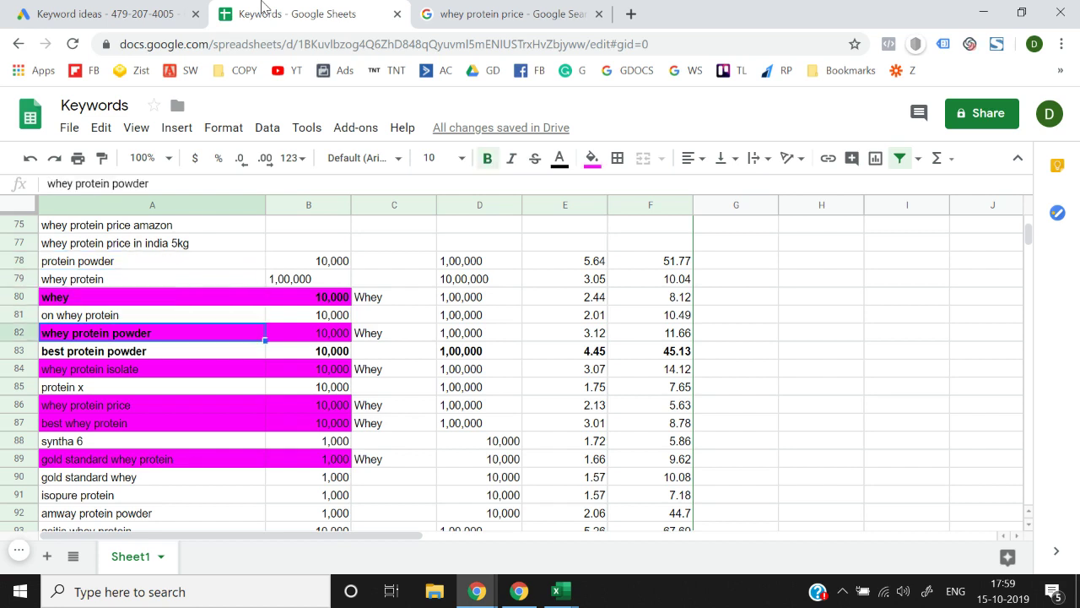
Copy "whey protein price" from the Keywords sheet and get keyword ideas for it in Google Ads Keyword Planner
key("Down")
key("Down")
key("Down")
key("Down")
key("Down")
key("Up")
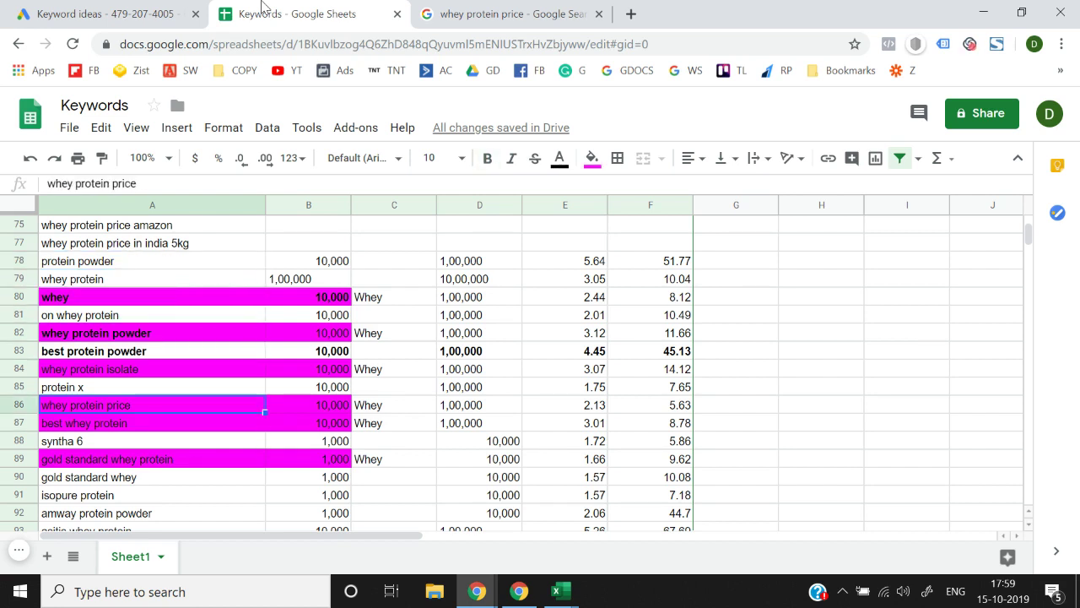
left_click(42, 7)
type("whey protein price")
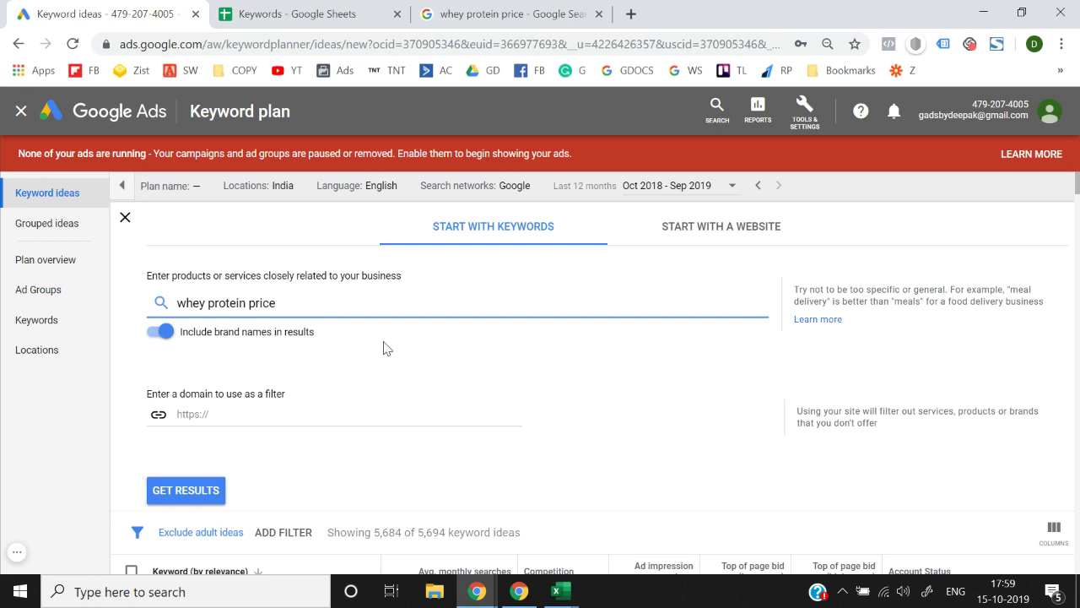
left_click(187, 493)
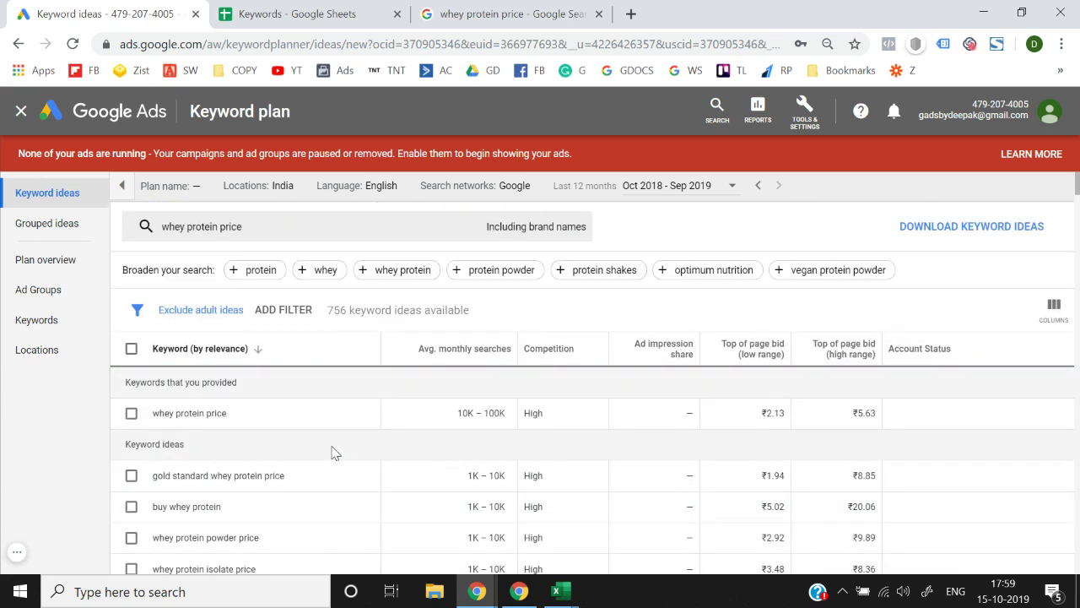
Examine the keyword ideas for "whey protein price", singling out "buy whey protein" and "whey protein 1kg price"
scroll(335, 453, "down", 1)
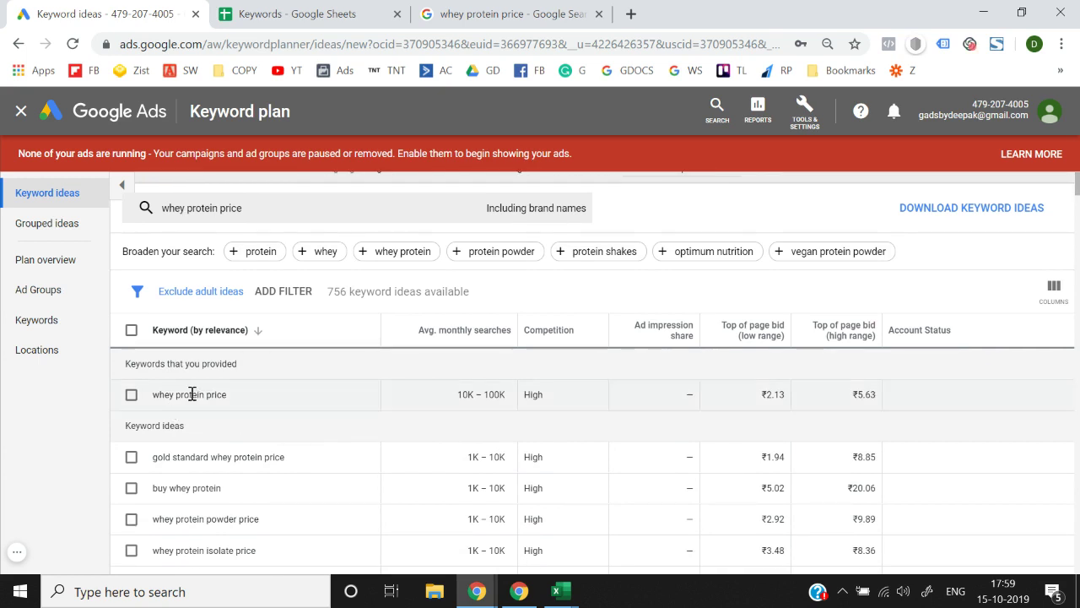
scroll(239, 480, "down", 2)
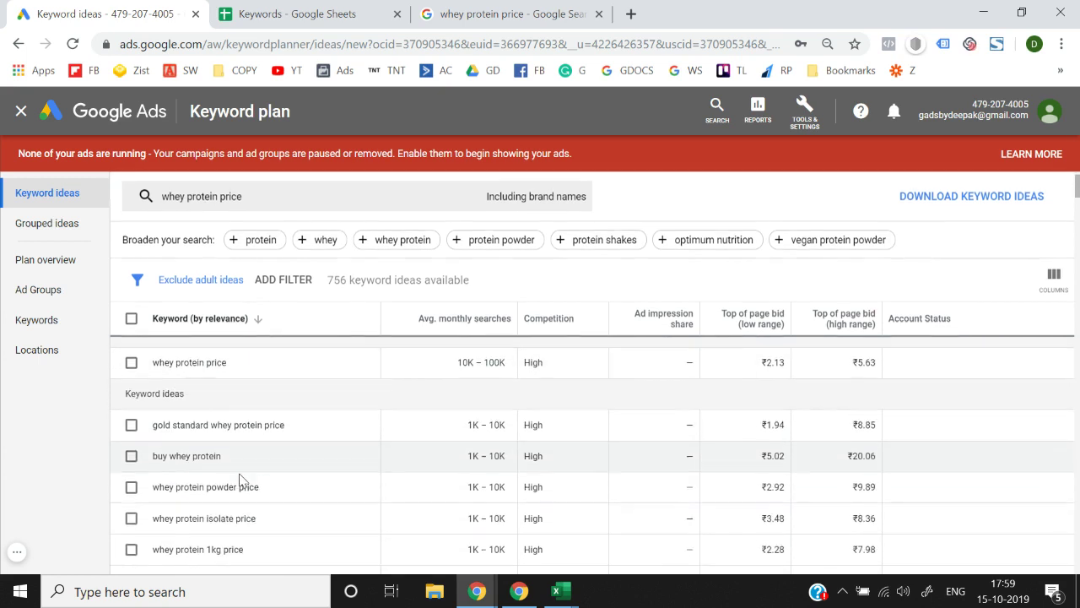
triple_click(205, 453)
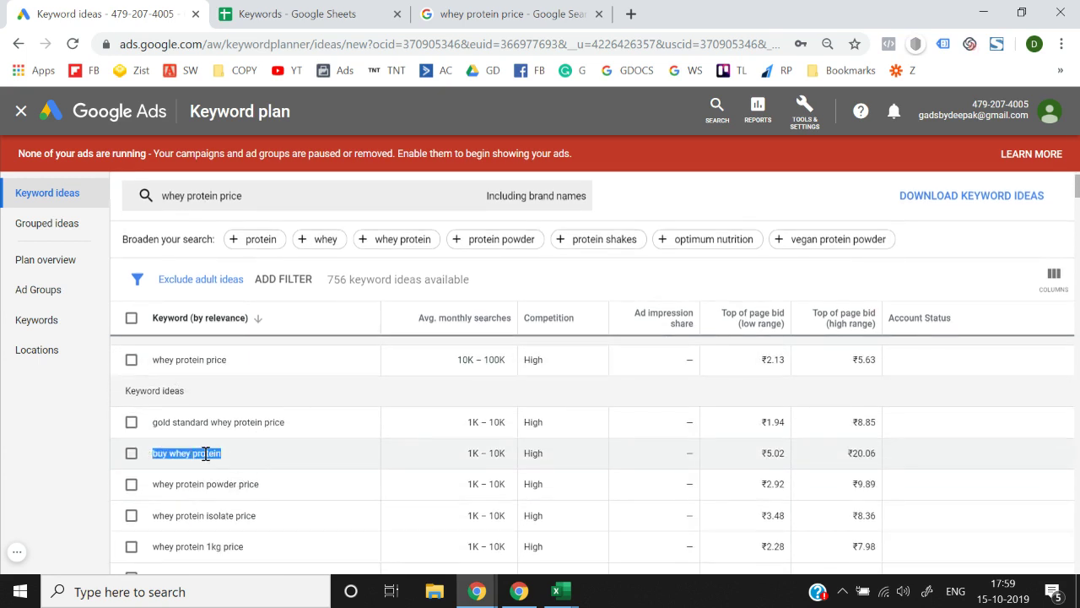
triple_click(205, 454)
scroll(205, 453, "down", 2)
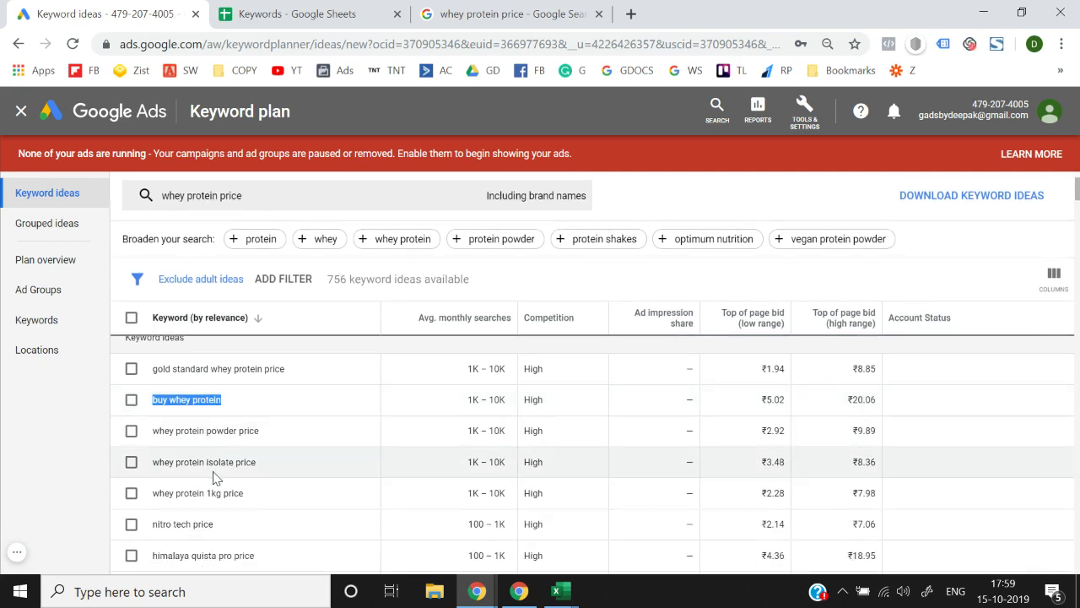
scroll(215, 462, "down", 1)
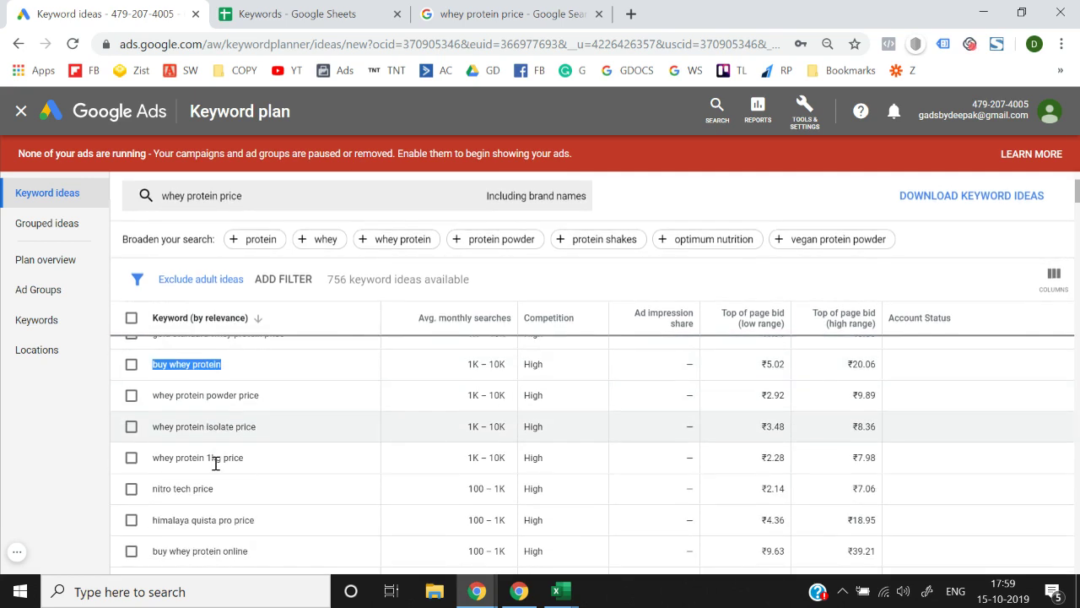
triple_click(215, 462)
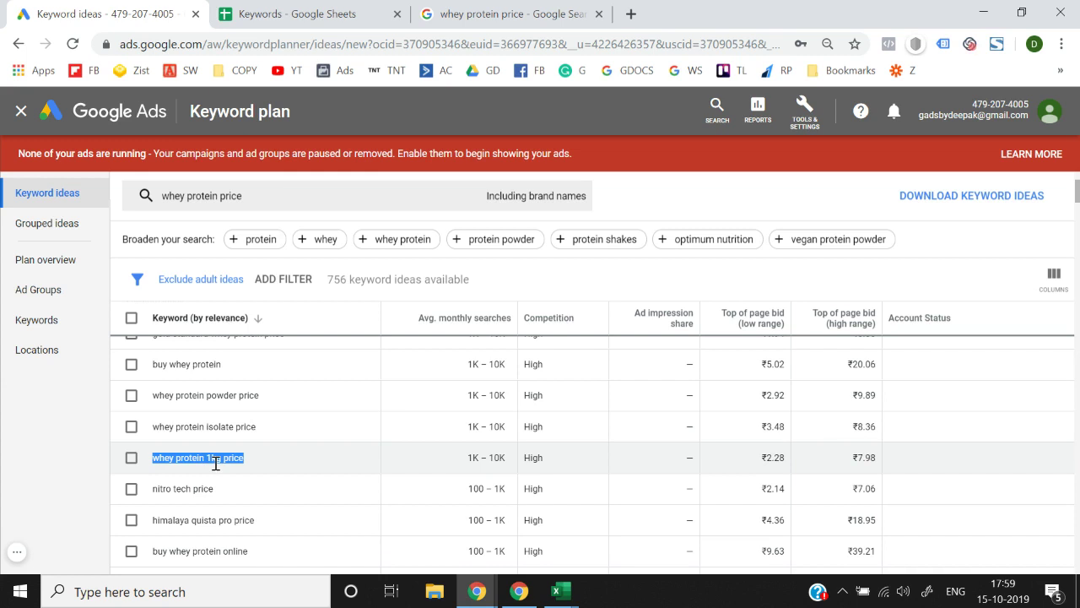
Return to the Keywords sheet, go to "gold standard whey", and clear the copy marking from "whey protein price"
key("ctrl+Tab")
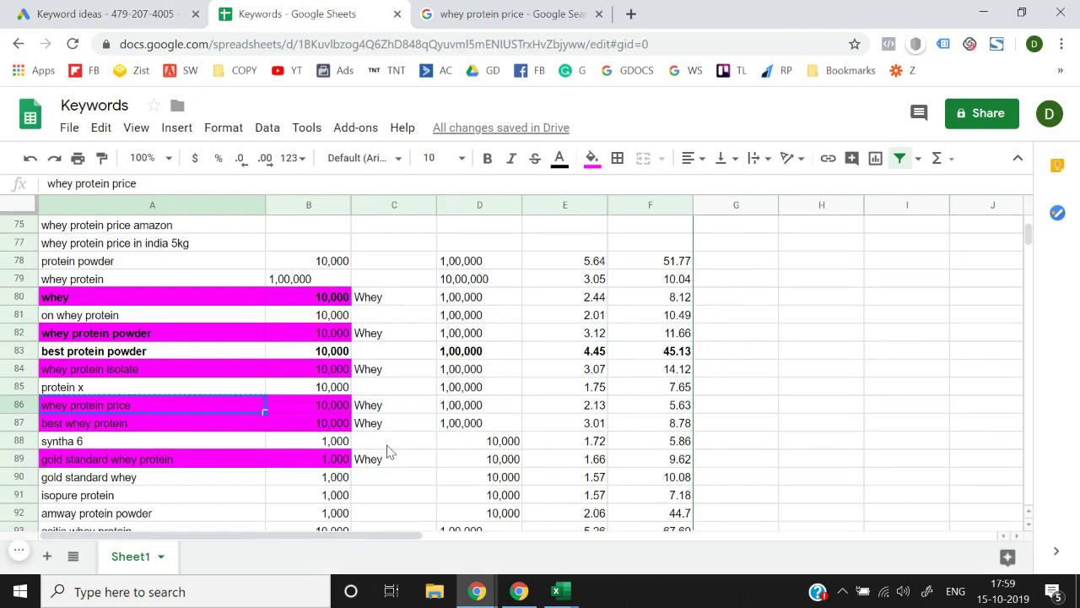
key("Down")
key("Down")
key("Down")
key("Down")
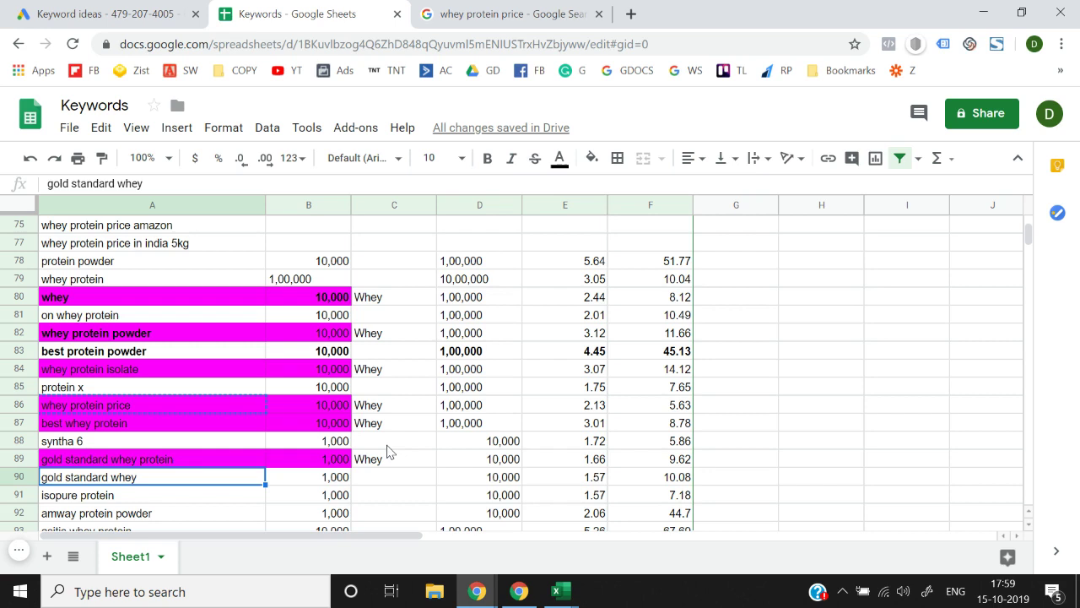
key("Escape")
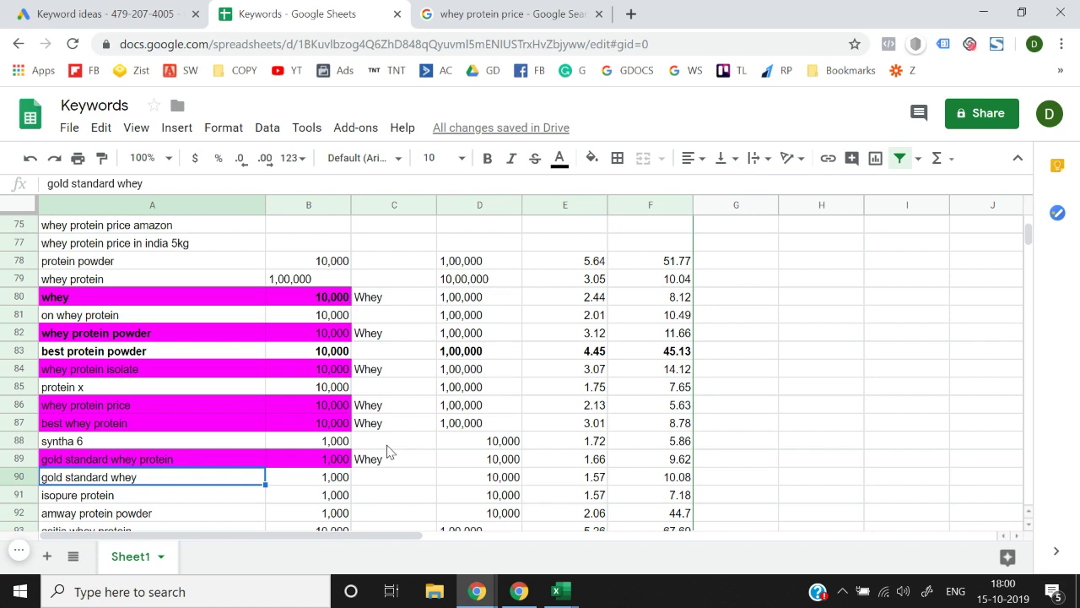
Review the sheet's keywords from "best protein powder" down past "muscleblaze whey protein", briefly checking back with the Google Ads ideas
key("Up")
key("Up")
key("Up")
key("Up")
key("Up")
key("Up")
key("Up")
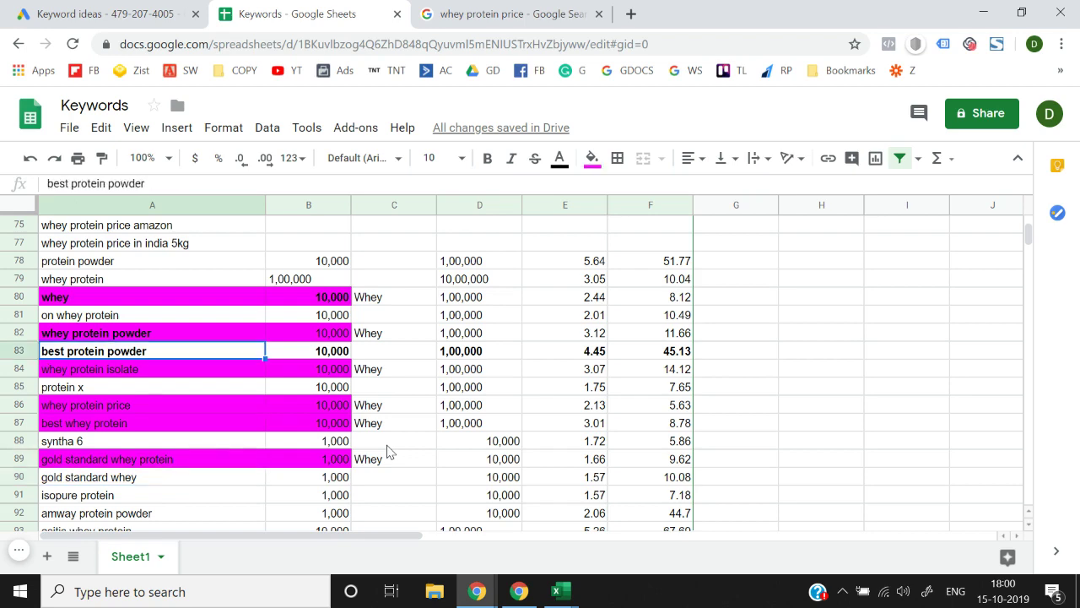
key("Down")
key("Down")
key("Down")
key("Down")
key("Down")
key("Down")
key("Down")
key("Down")
key("Down")
key("Down")
key("Down")
key("Down")
key("Down")
key("Down")
key("Down")
key("Up")
key("Up")
key("Up")
key("Up")
key("Up")
key("Up")
key("Up")
key("Up")
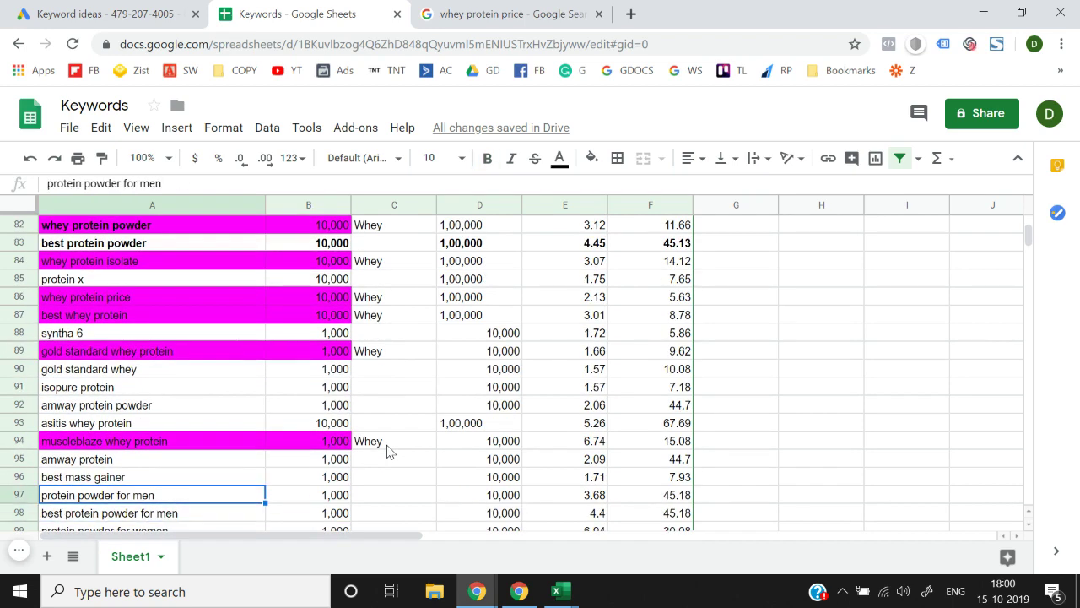
key("Up")
key("Up")
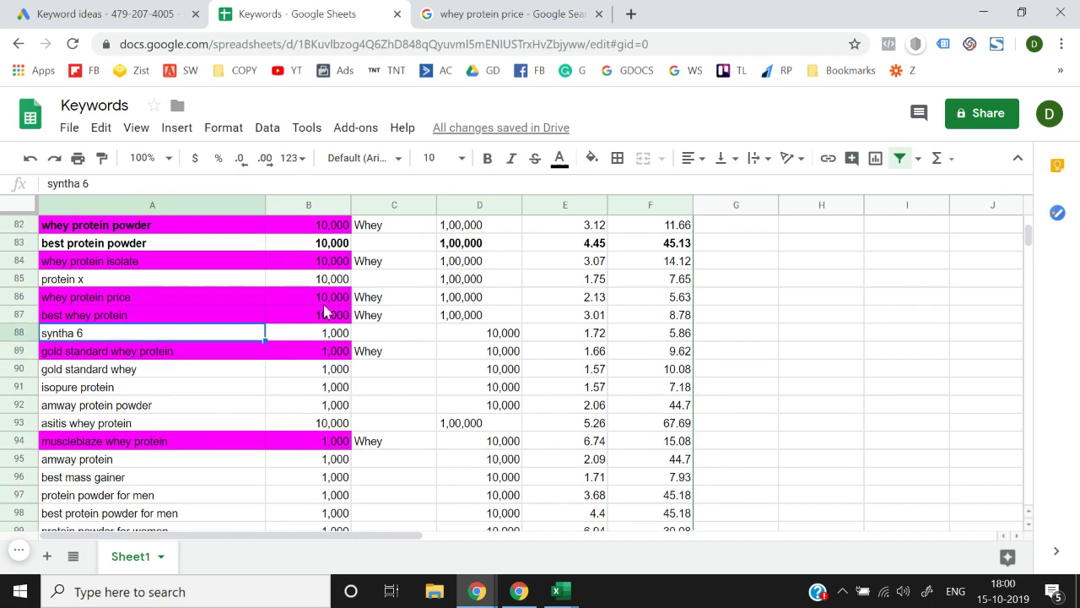
key("ctrl+1")
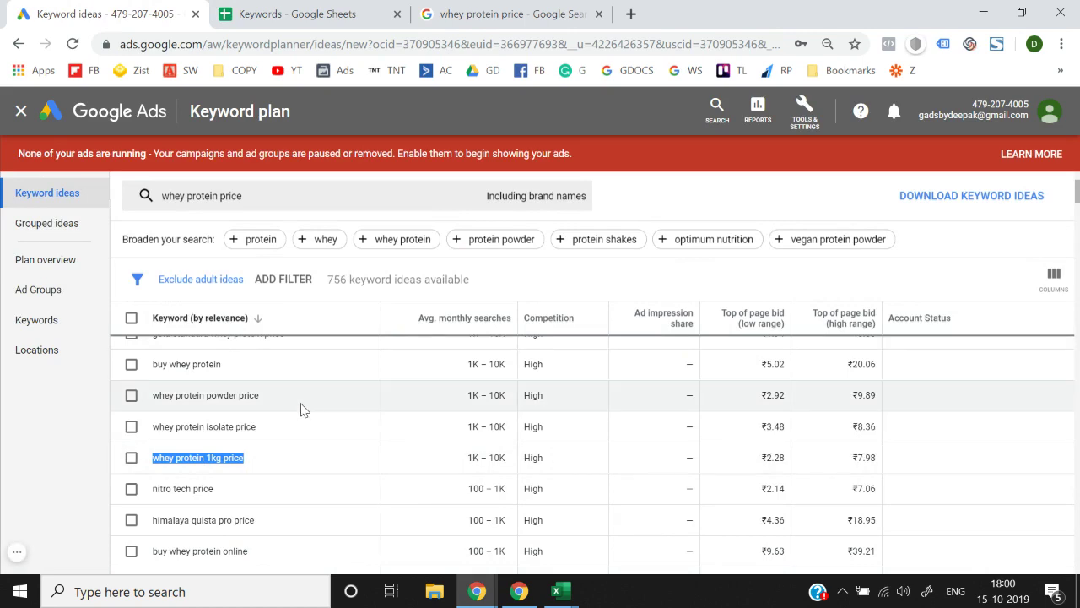
key("ctrl+2")
scroll(226, 423, "down", 5)
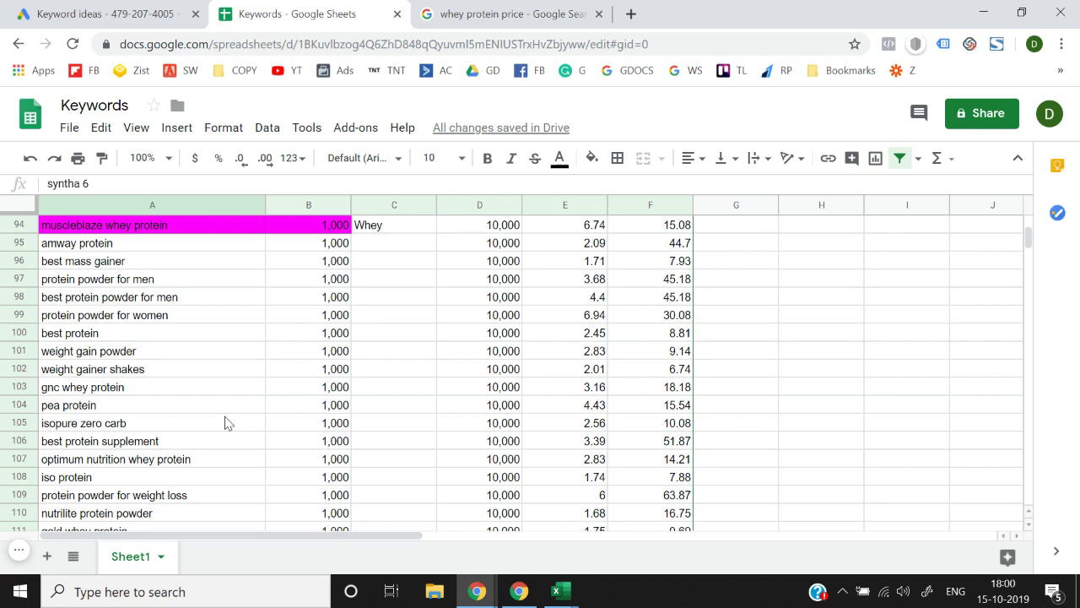
Switch to Google Ads, reopen Keyword Planner, and start a Discover new keywords search
left_click(101, 13)
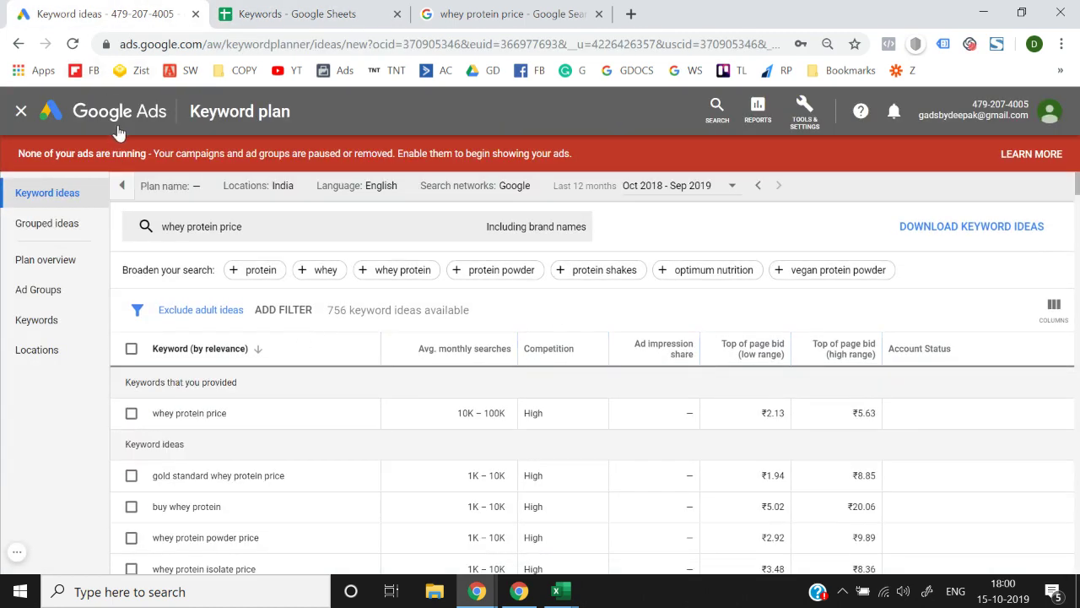
left_click(811, 122)
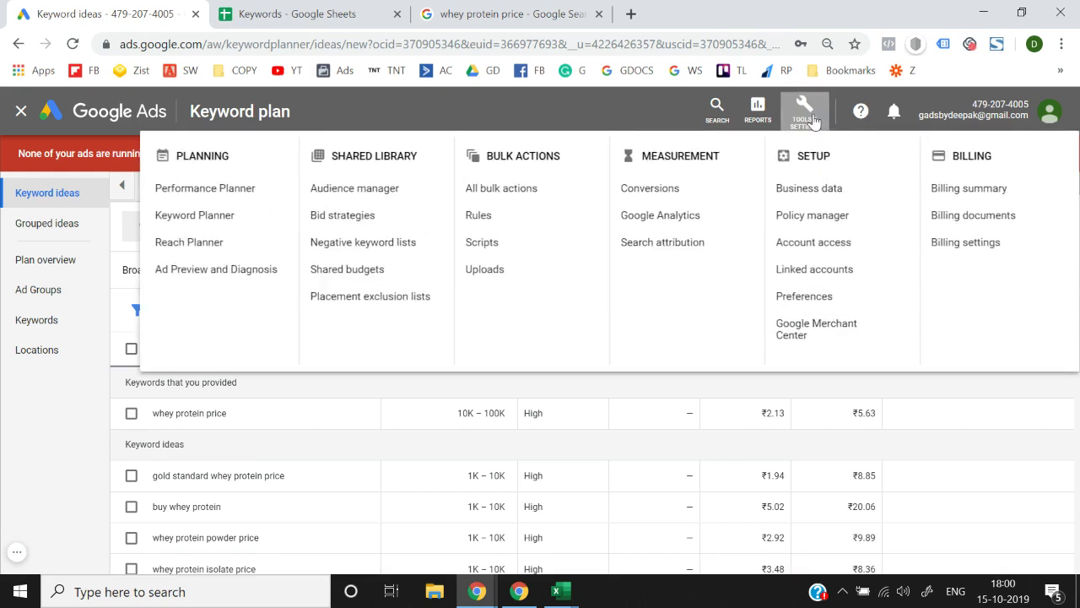
left_click(220, 218)
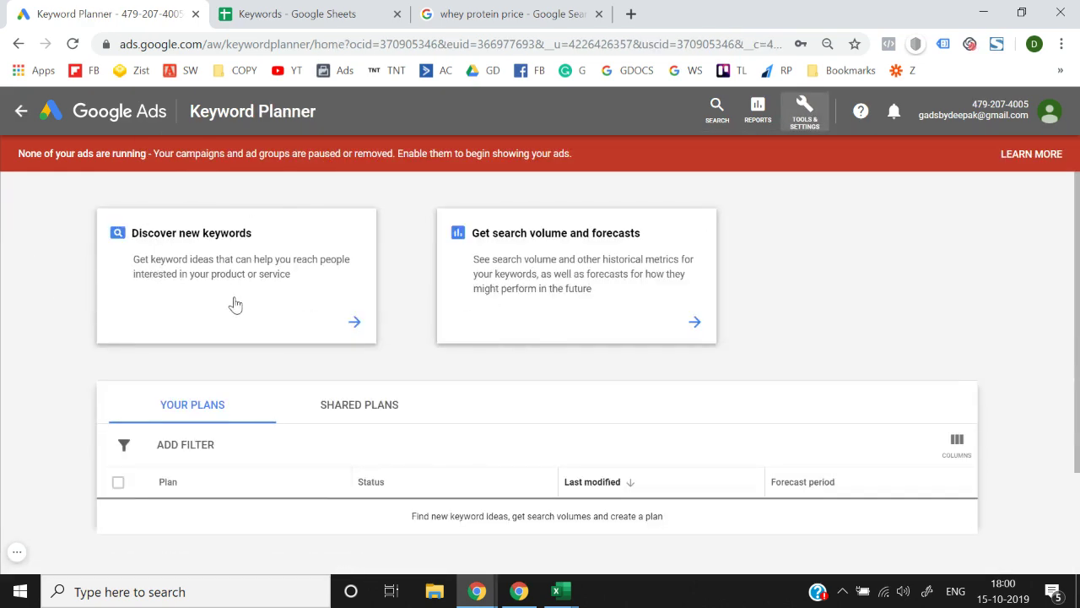
left_click(236, 305)
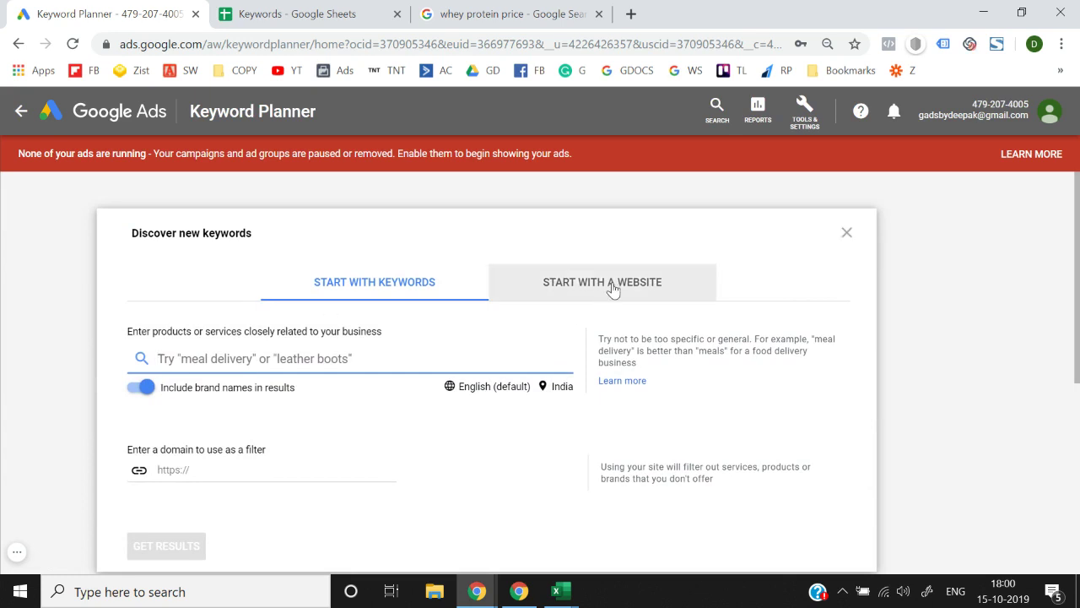
Get keyword ideas with a website as the source, using the entire site muscleblaze.com, and look through the first ideas
left_click(613, 288)
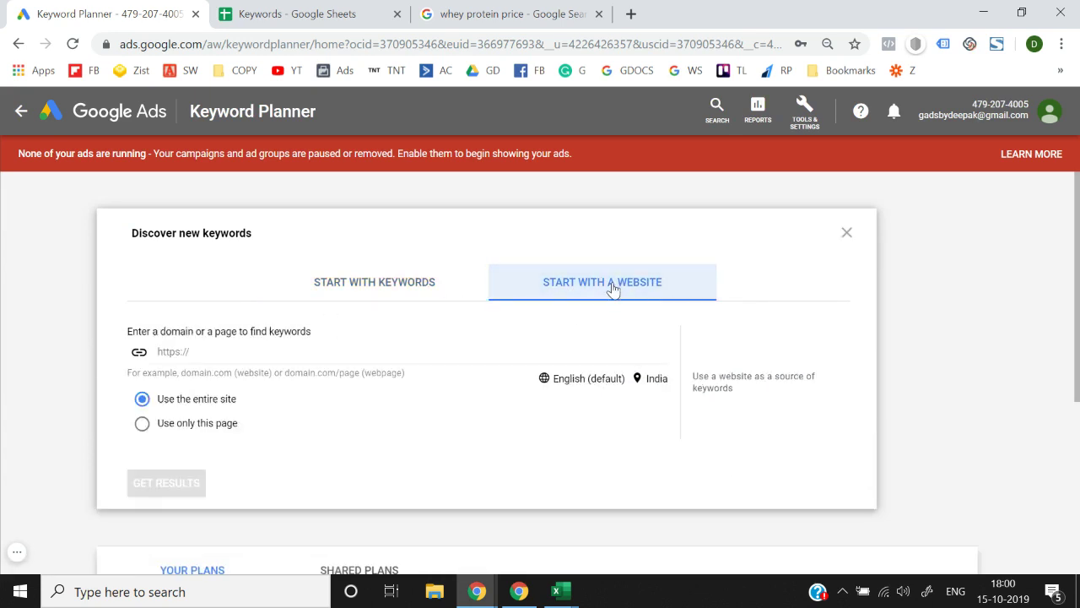
left_click(369, 280)
left_click_drag(595, 306, 610, 286)
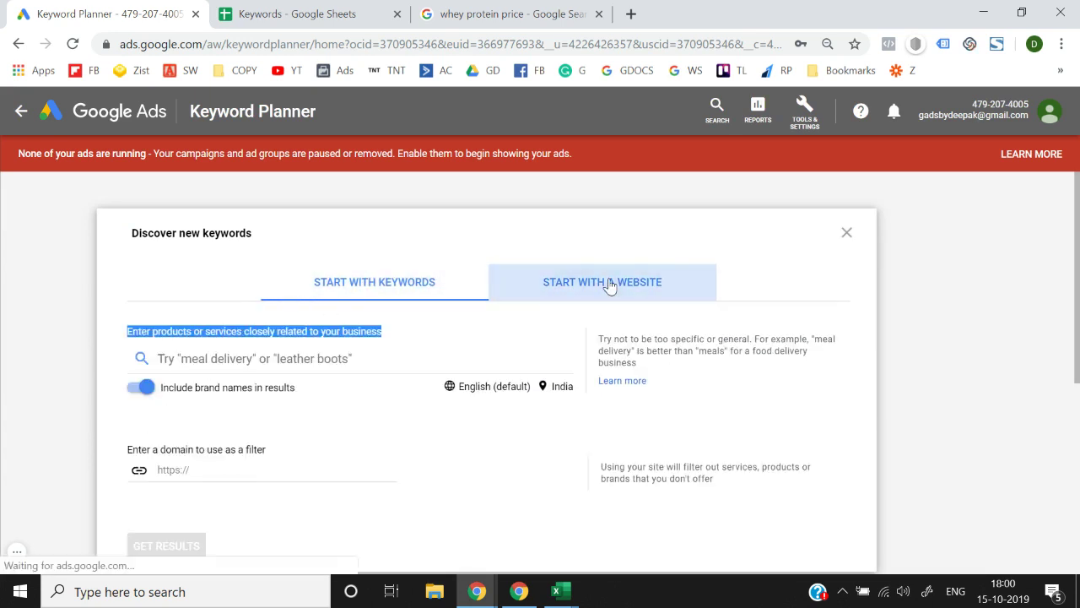
left_click(610, 286)
left_click(274, 355)
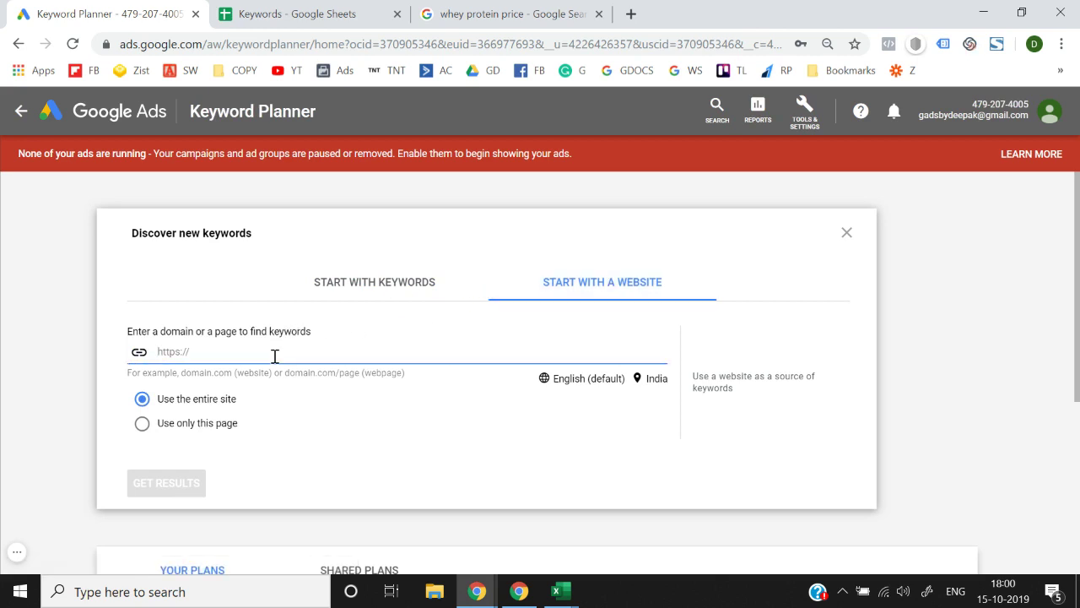
type("muscl")
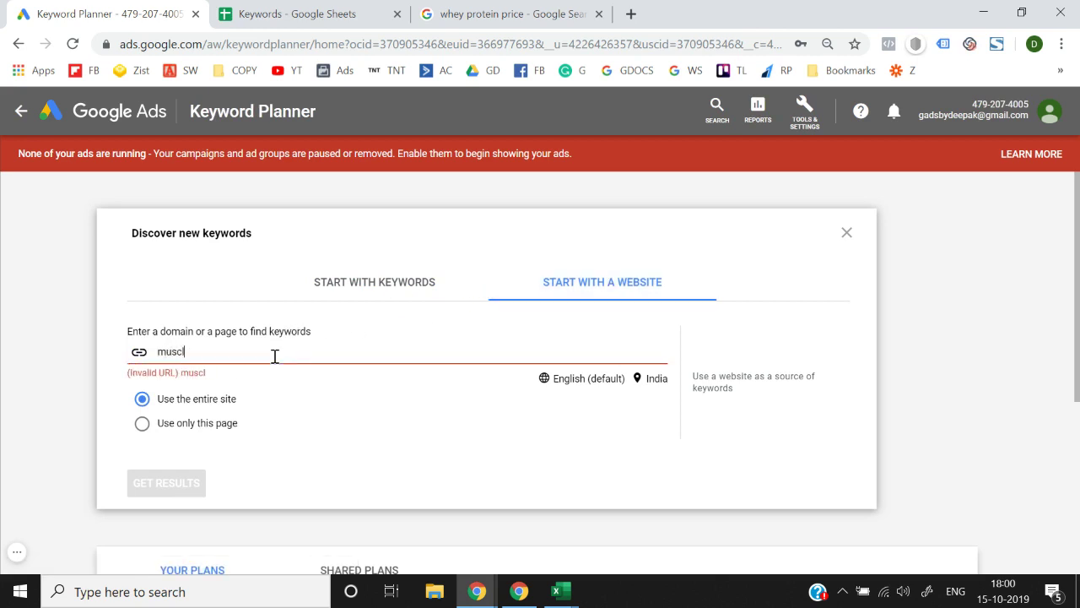
type("eblaze.com")
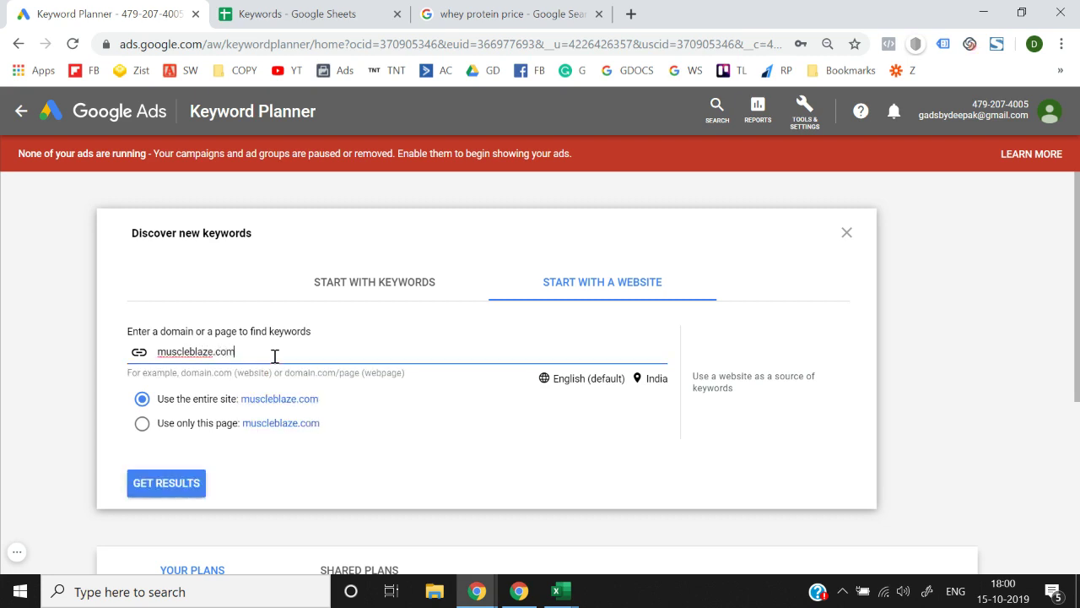
left_click(276, 405)
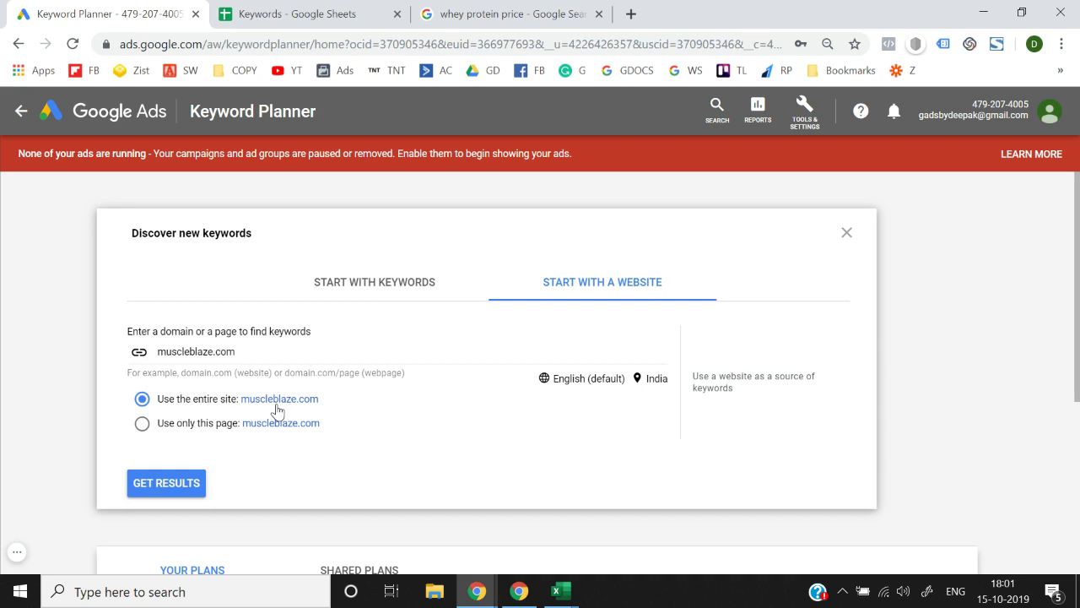
left_click(163, 486)
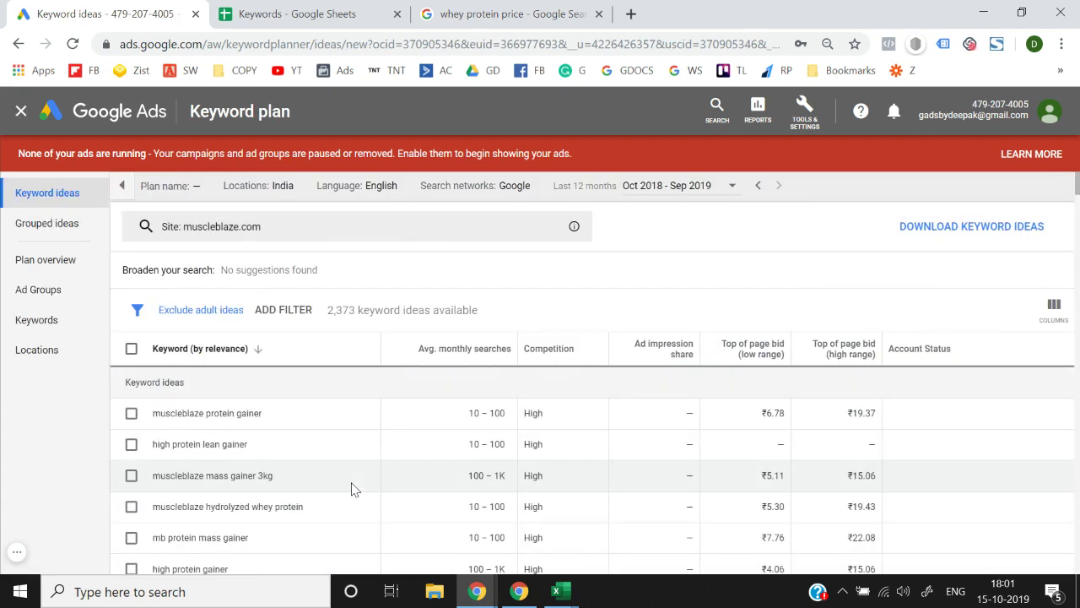
scroll(356, 494, "down", 3)
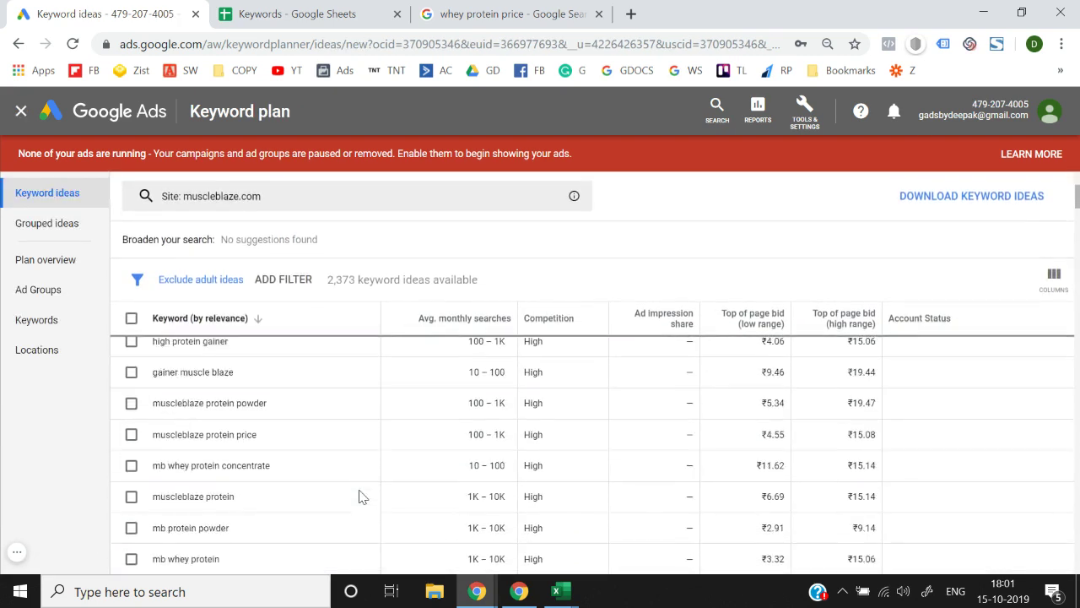
Look through the muscleblaze.com keyword ideas, comparing their monthly searches, competition and page bids down past "muscleblaze raw protein 1kg"
scroll(358, 496, "down", 1)
scroll(359, 496, "down", 4)
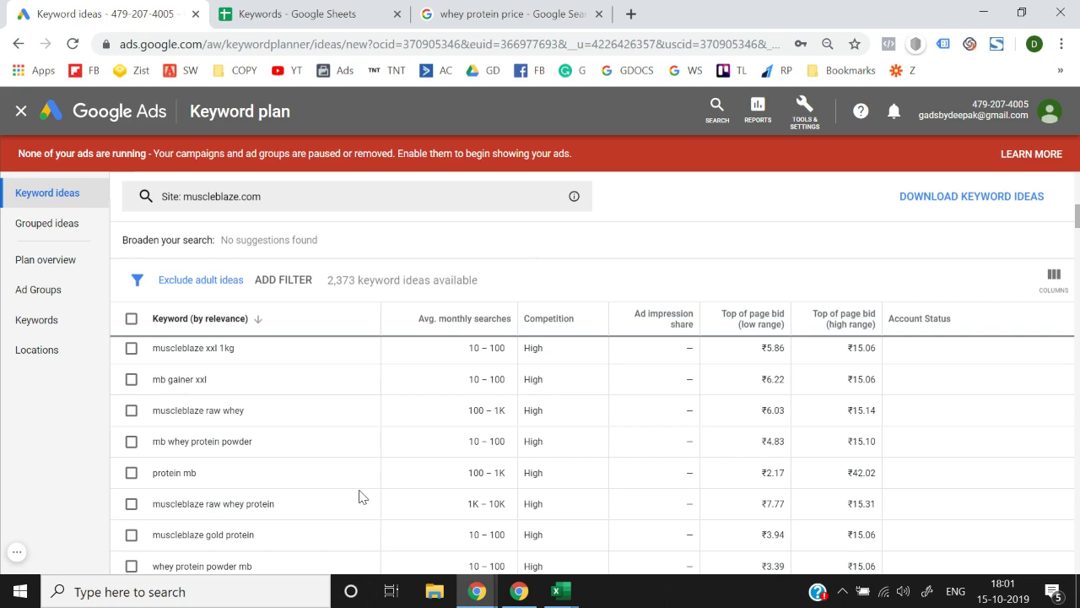
scroll(359, 497, "down", 2)
scroll(358, 496, "down", 5)
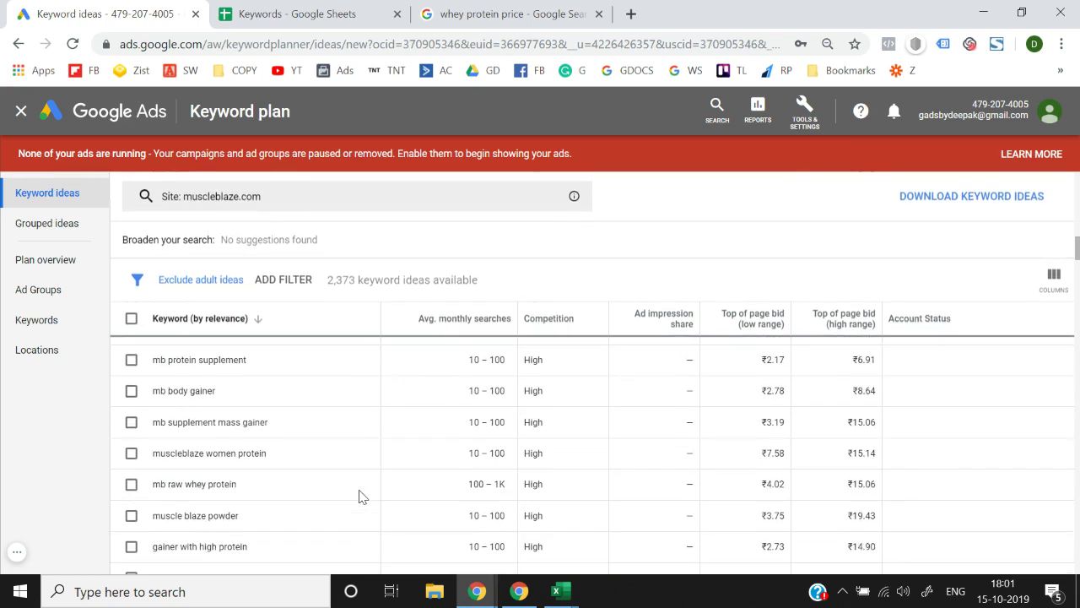
scroll(359, 496, "up", 8)
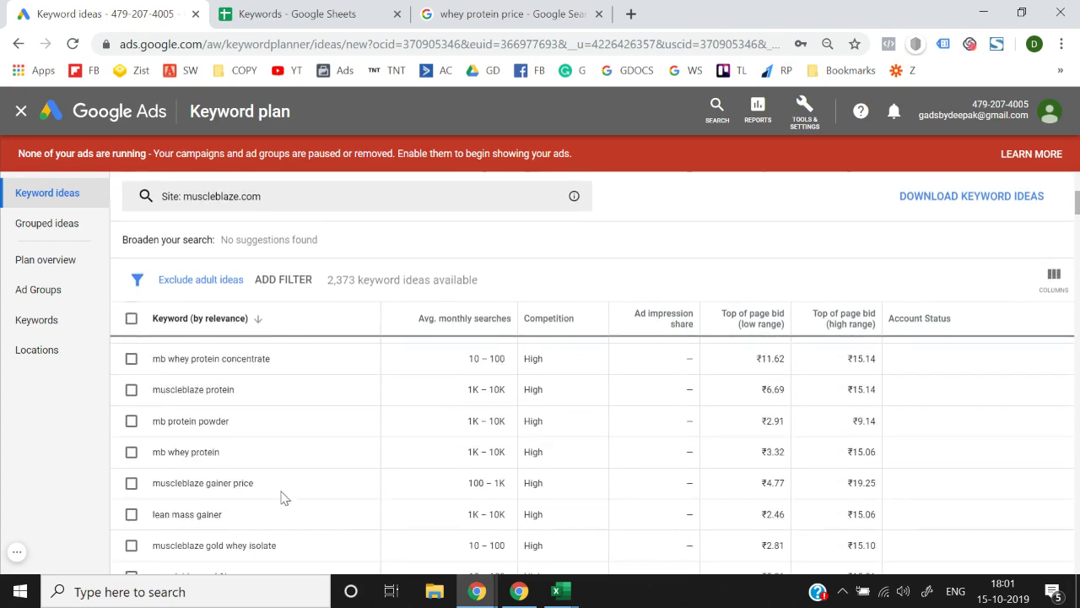
scroll(210, 441, "up", 3)
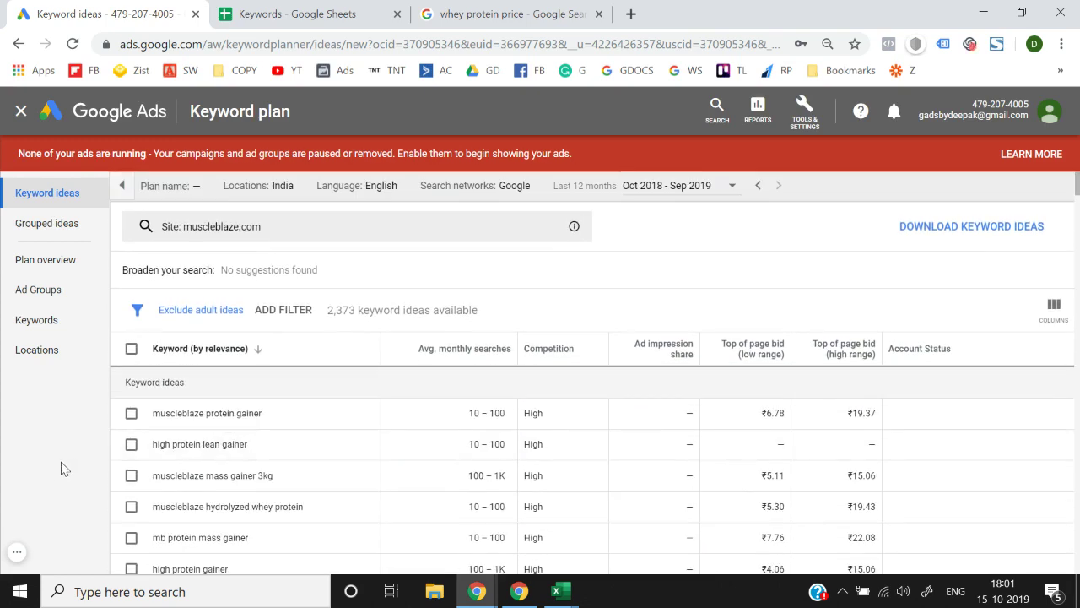
scroll(381, 480, "down", 5)
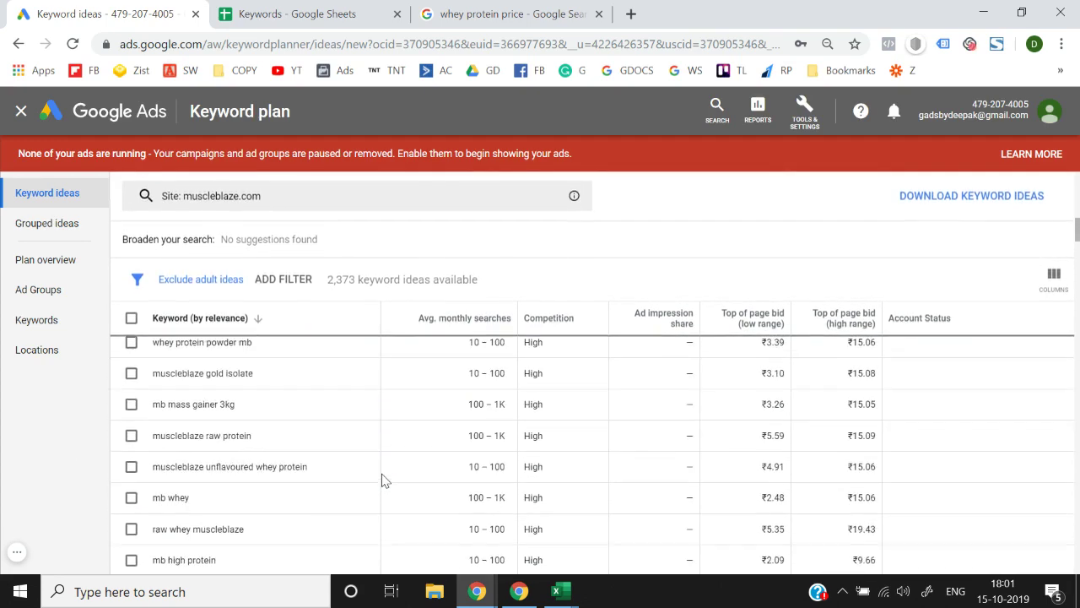
scroll(382, 481, "up", 3)
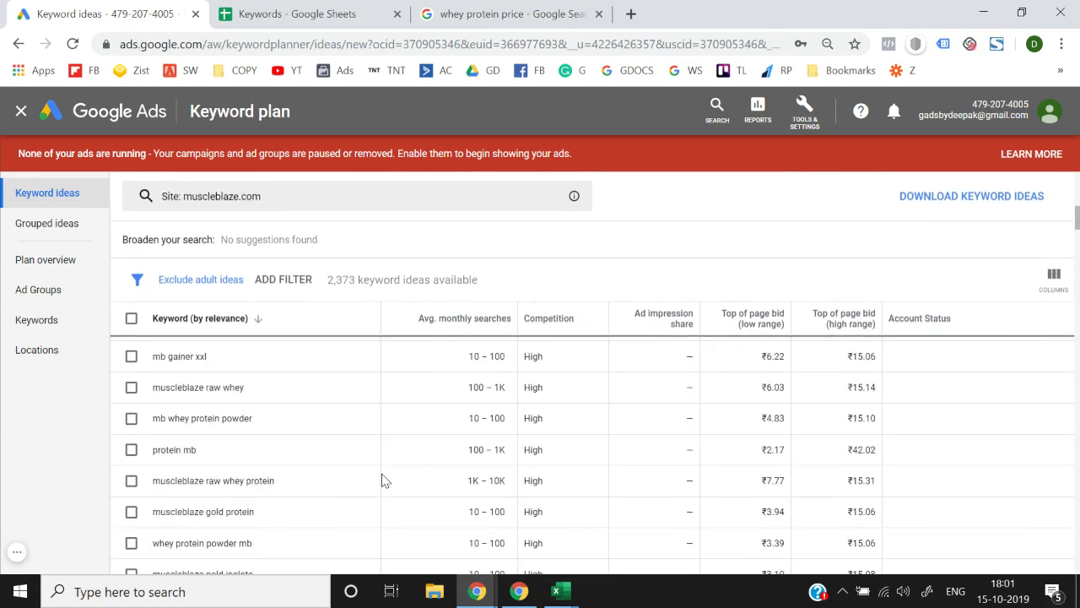
scroll(385, 480, "down", 3)
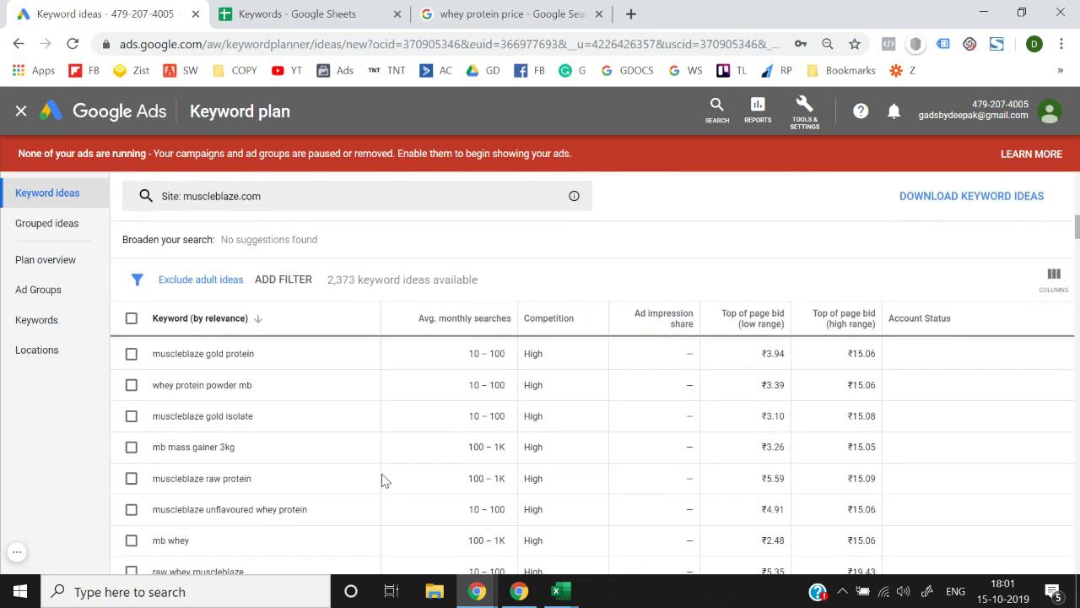
scroll(382, 481, "down", 5)
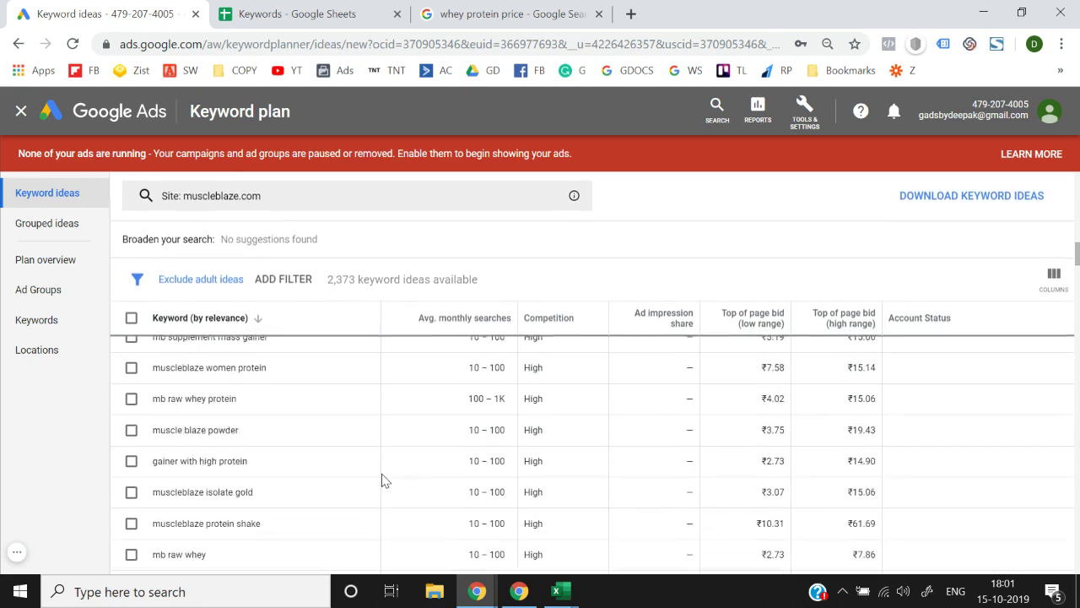
scroll(381, 480, "down", 3)
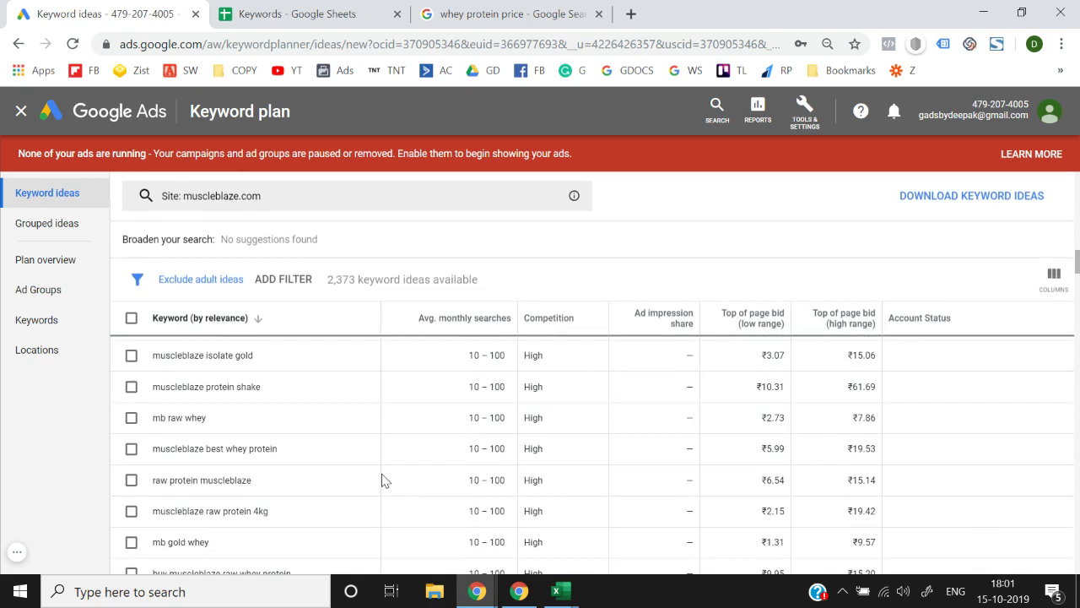
scroll(381, 480, "down", 3)
scroll(382, 480, "down", 3)
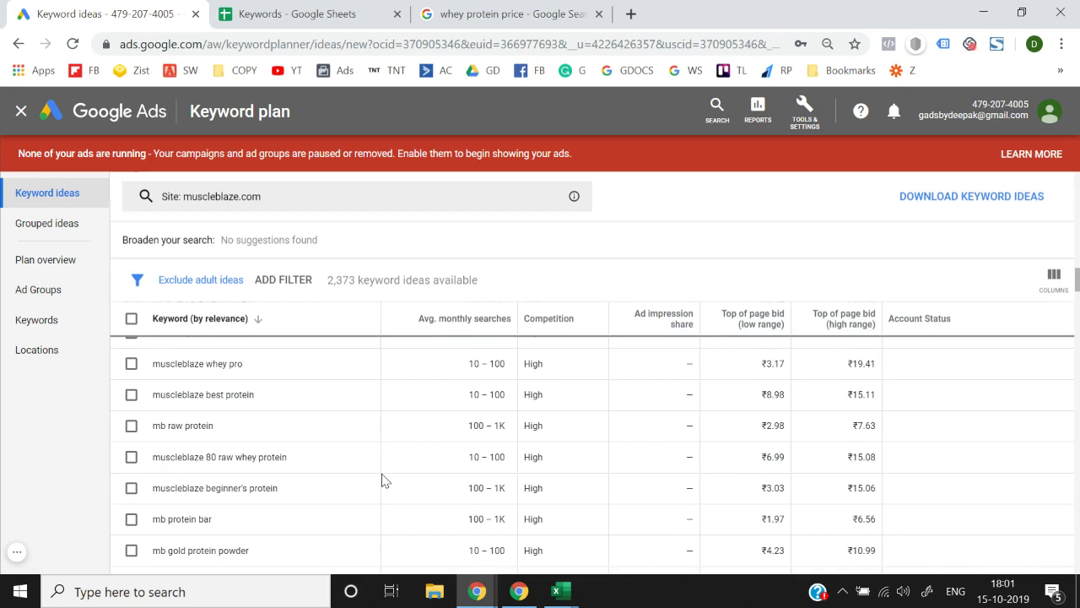
scroll(381, 480, "down", 2)
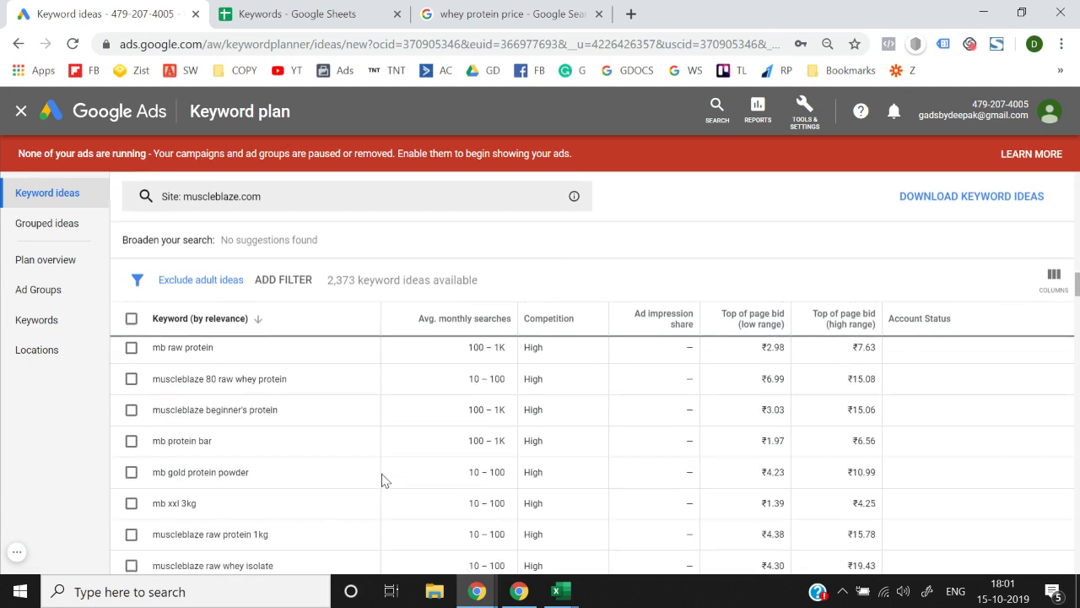
Switch to the Keywords sheet and review the unlabelled keywords down past "big muscles whey protein", the highlighted Whey rows, and the start of the list
key("ctrl+Tab")
scroll(314, 417, "down", 2)
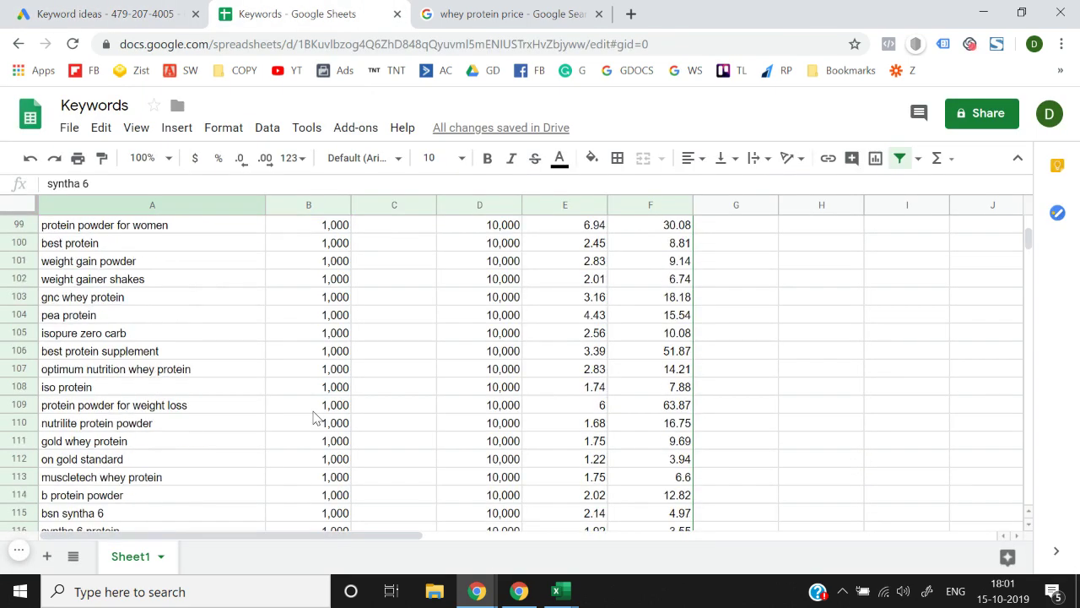
scroll(193, 453, "down", 2)
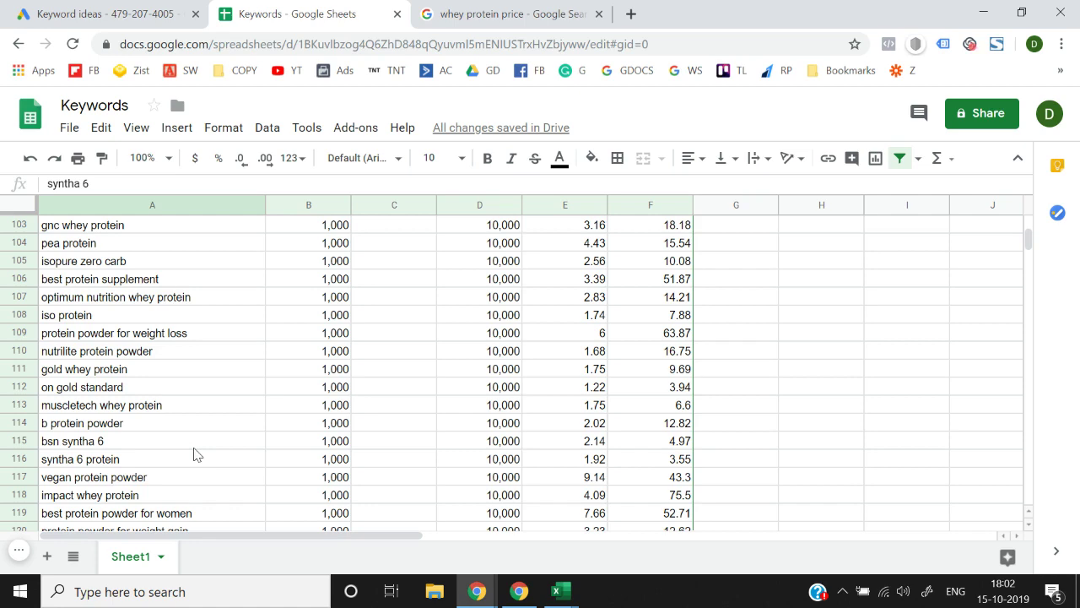
scroll(193, 454, "down", 2)
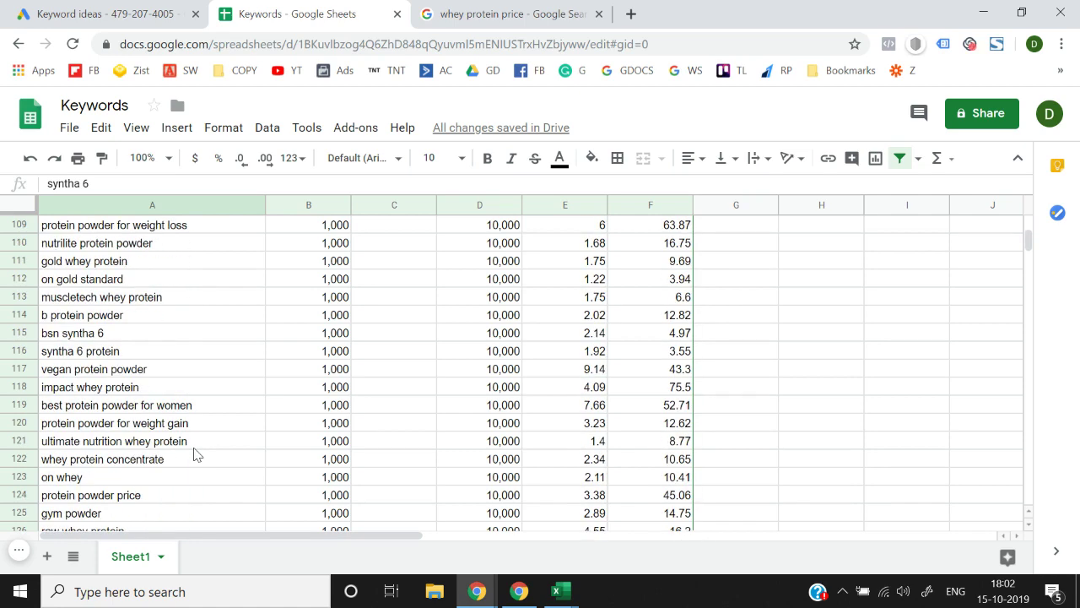
scroll(194, 454, "down", 3)
scroll(193, 454, "down", 2)
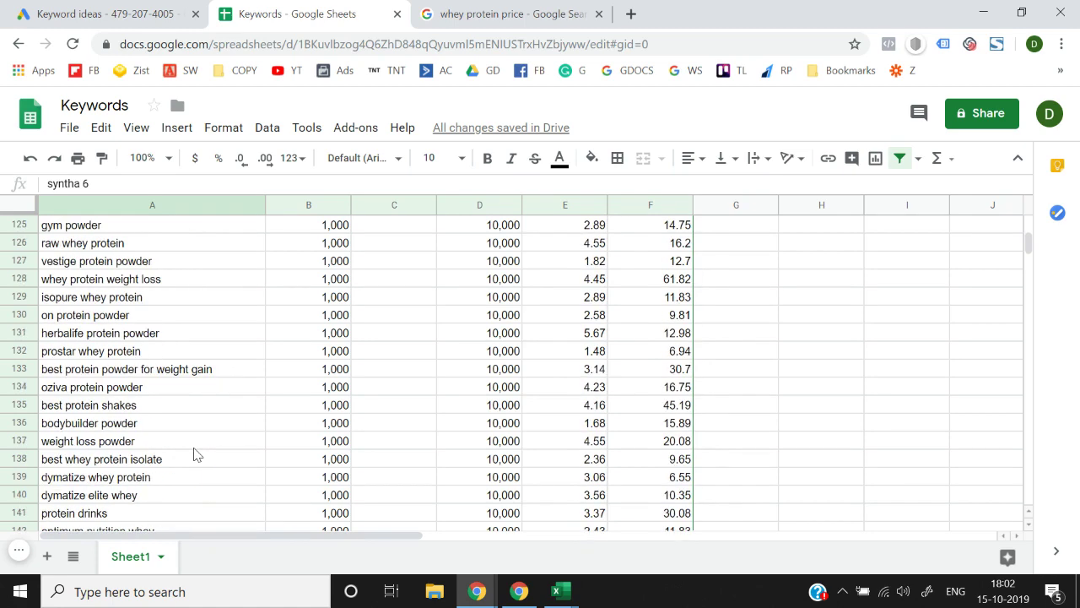
scroll(193, 454, "down", 4)
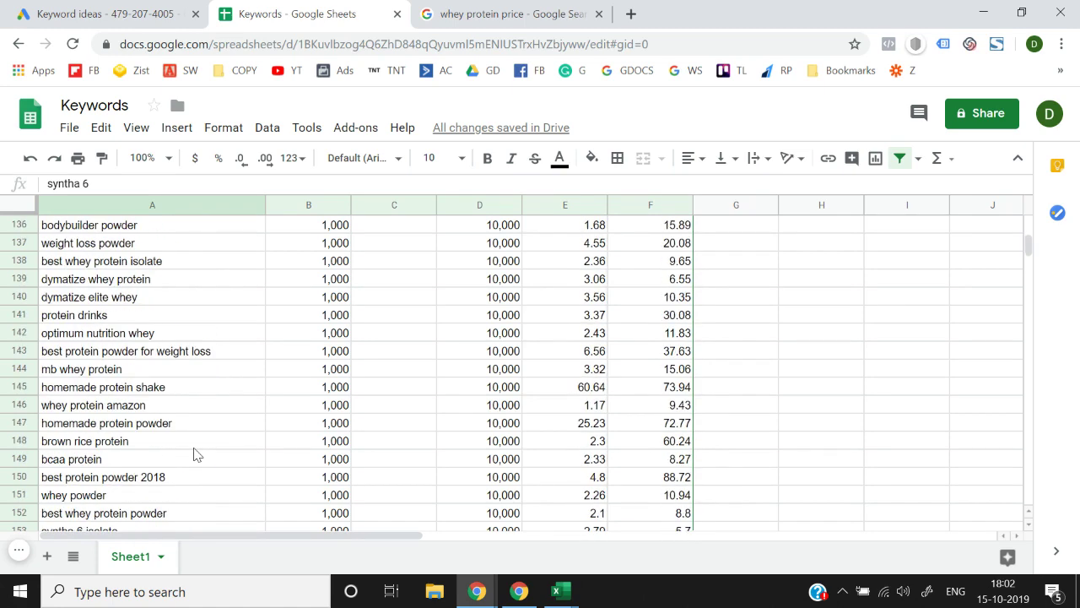
scroll(193, 454, "down", 2)
scroll(193, 454, "down", 3)
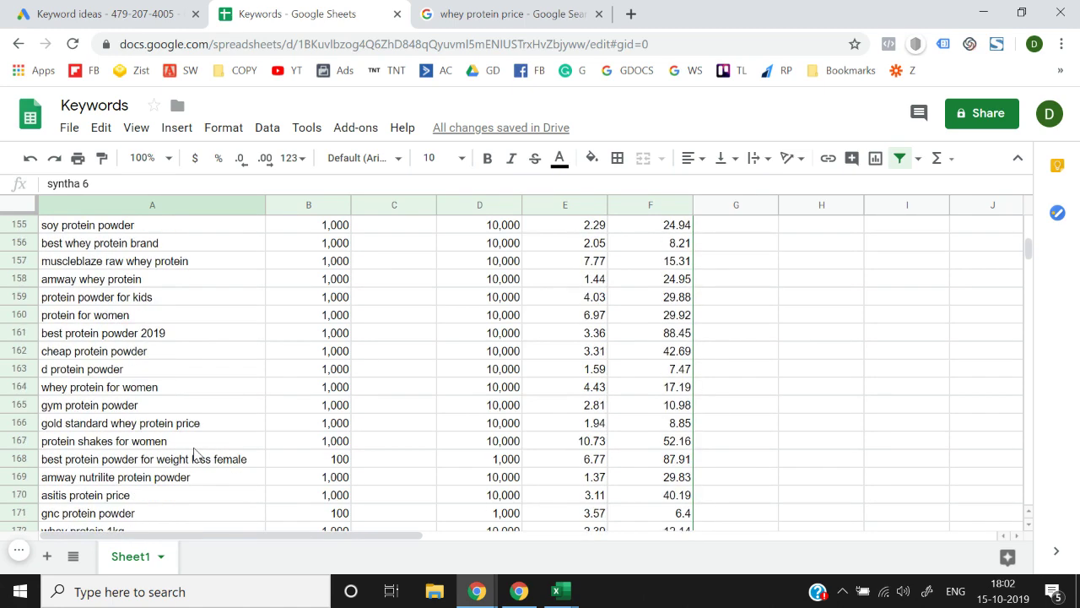
scroll(193, 454, "down", 7)
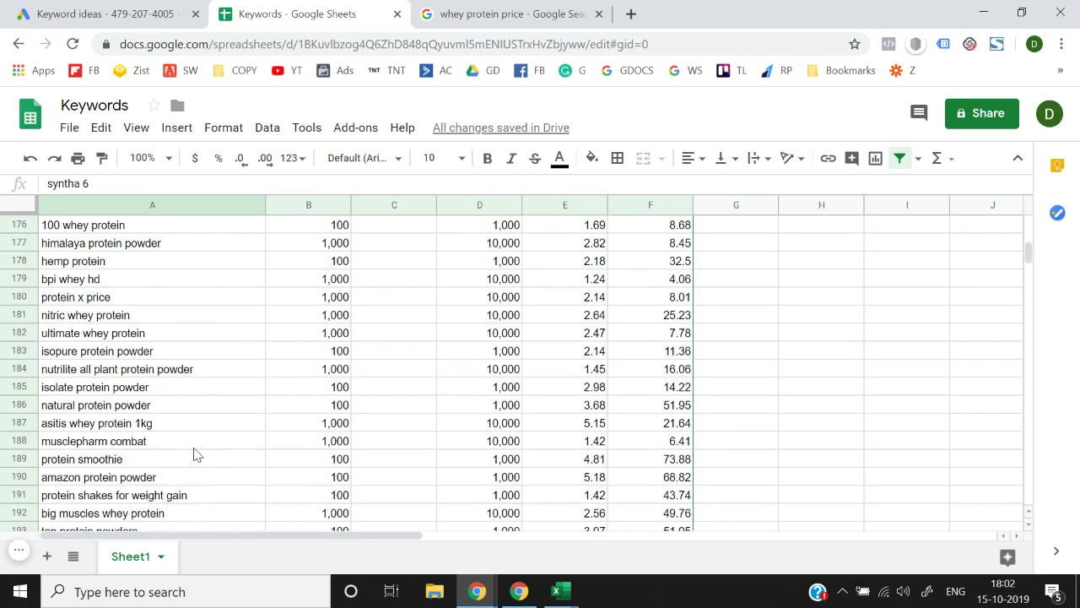
scroll(193, 454, "up", 20)
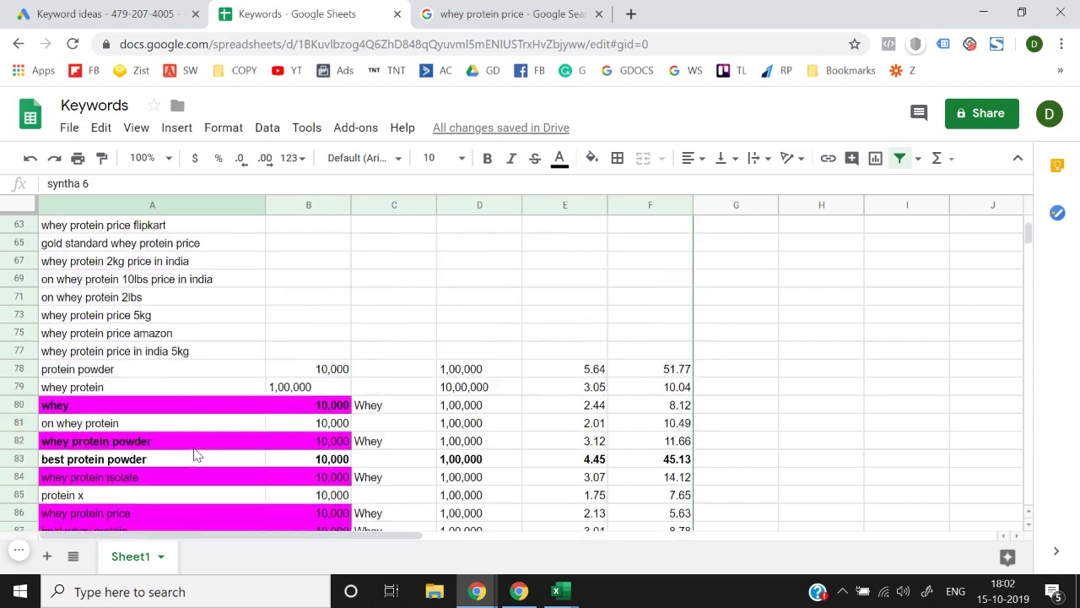
scroll(193, 454, "down", 20)
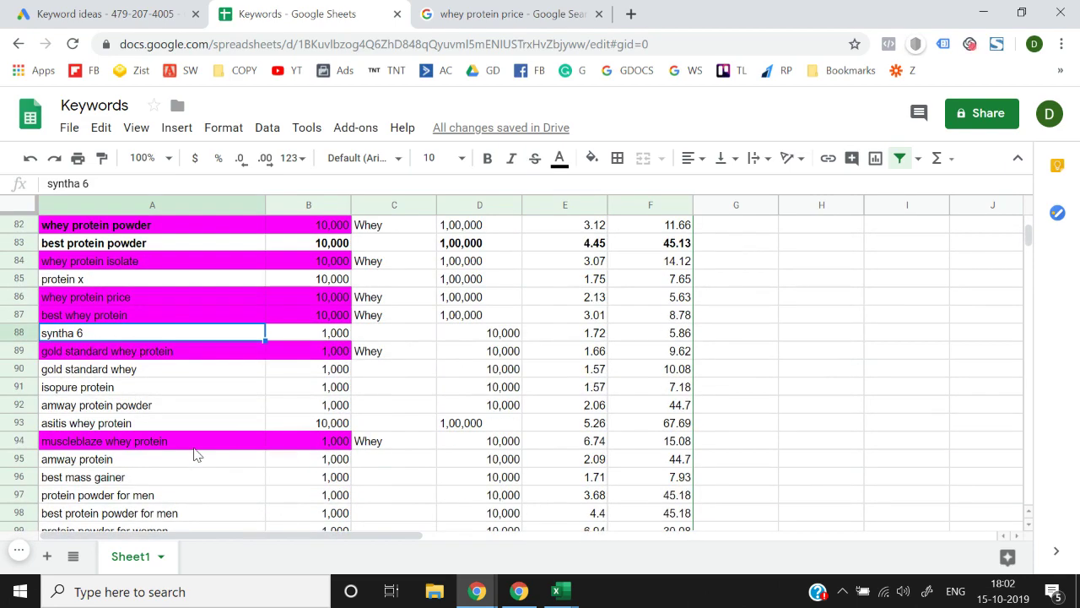
scroll(193, 454, "down", 2)
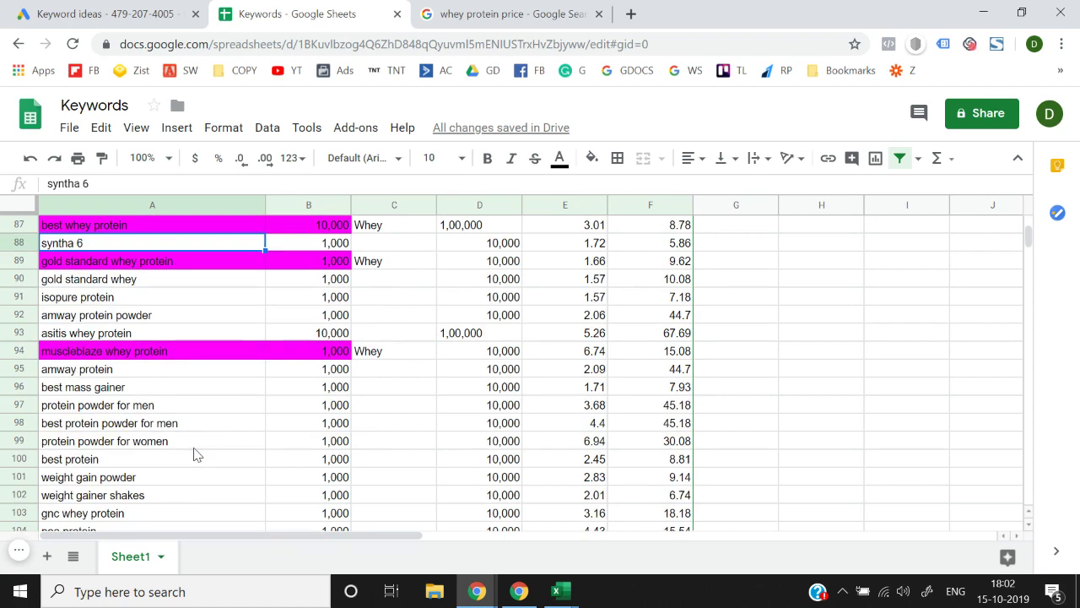
scroll(194, 454, "up", 20)
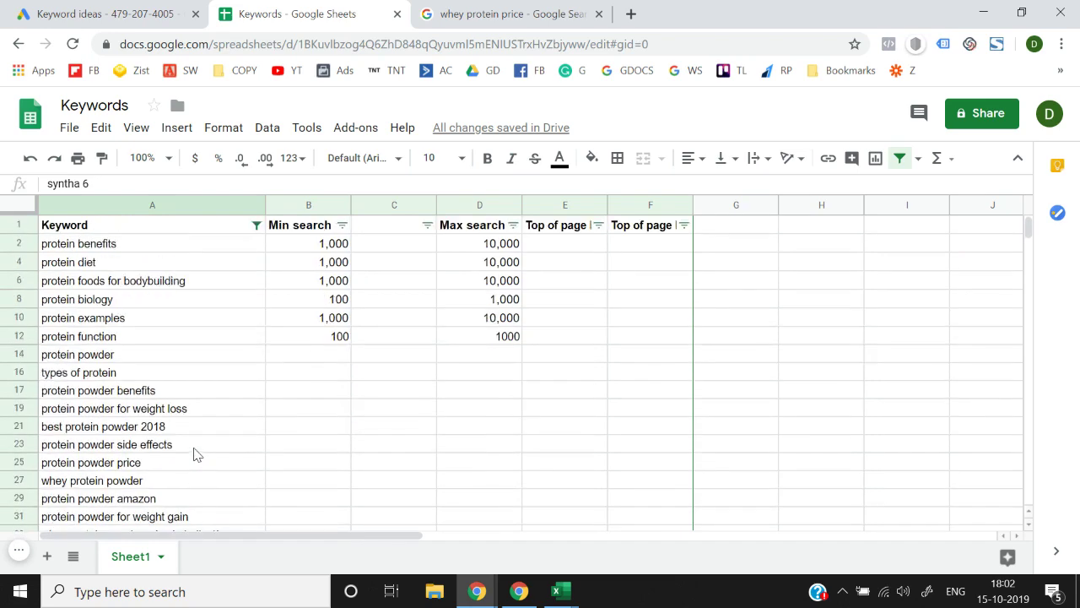
scroll(194, 454, "down", 2)
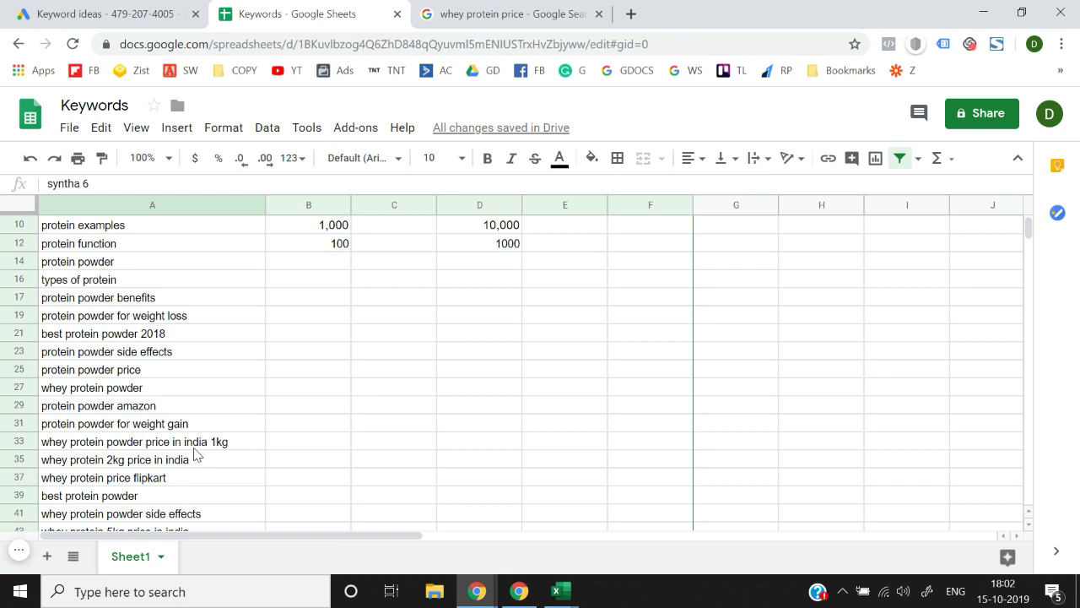
Check the Google Ads ideas briefly, return to the Keywords sheet, go to "amway protein", and review the keywords around and below the highlighted Whey rows
left_click(12, 10)
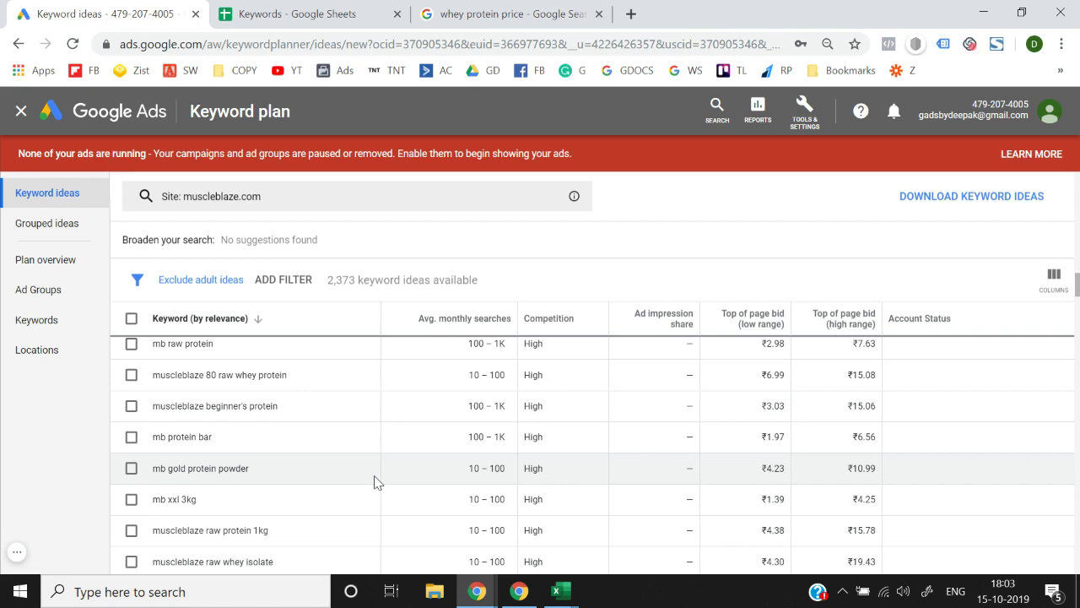
left_click(329, 14)
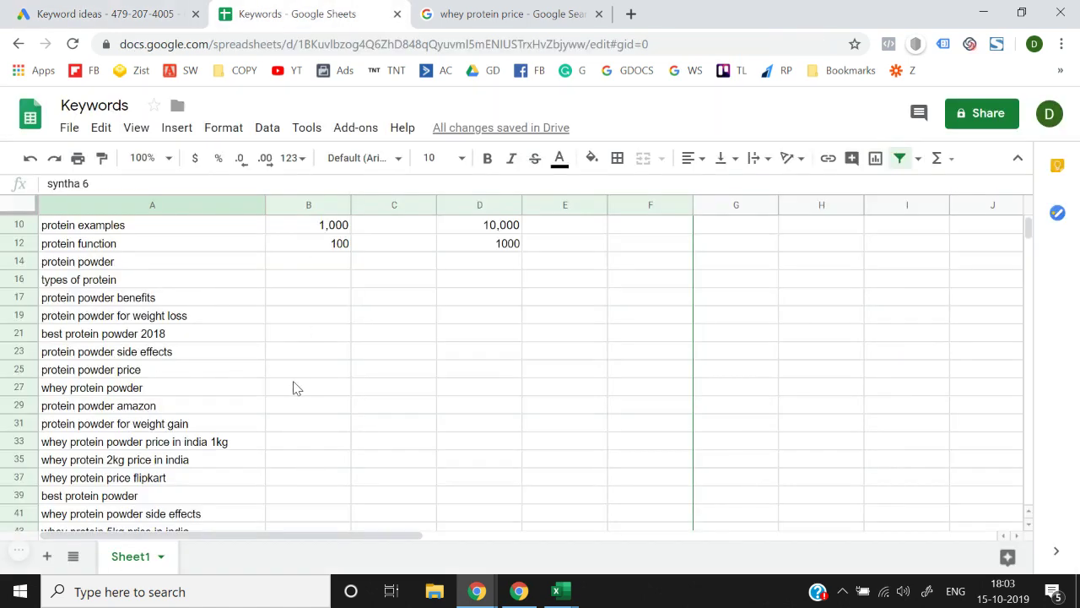
scroll(295, 388, "down", 5)
scroll(295, 387, "down", 5)
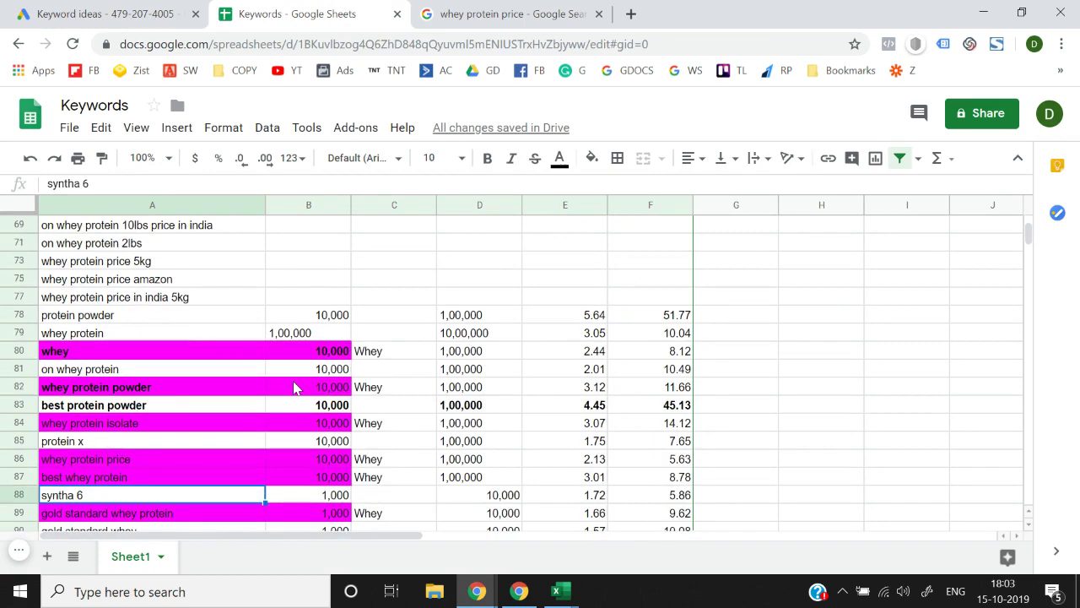
scroll(295, 387, "down", 3)
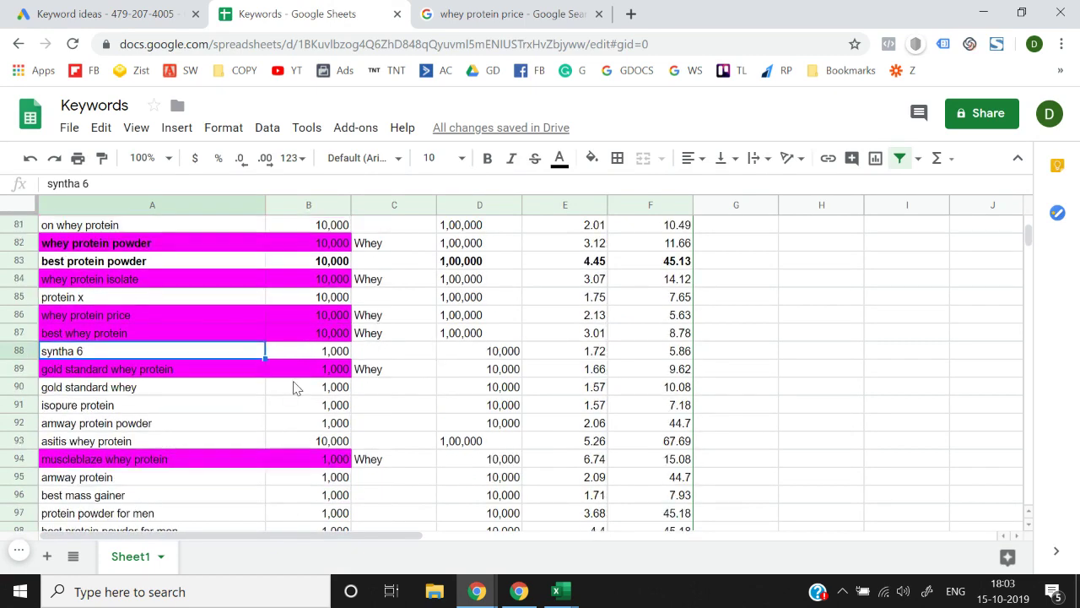
scroll(294, 387, "down", 1)
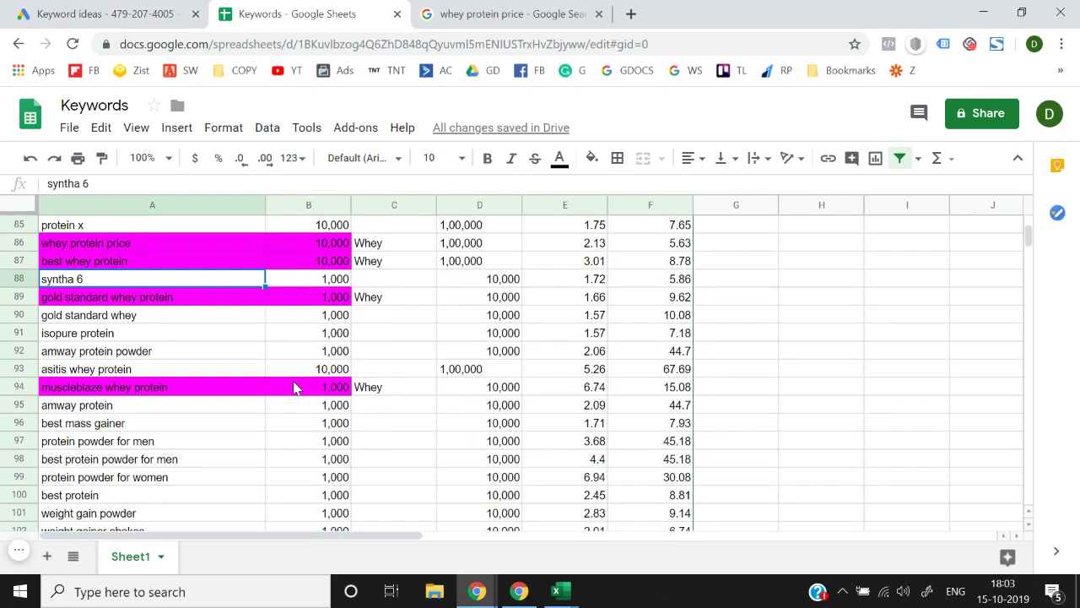
left_click(181, 412)
scroll(182, 417, "down", 6)
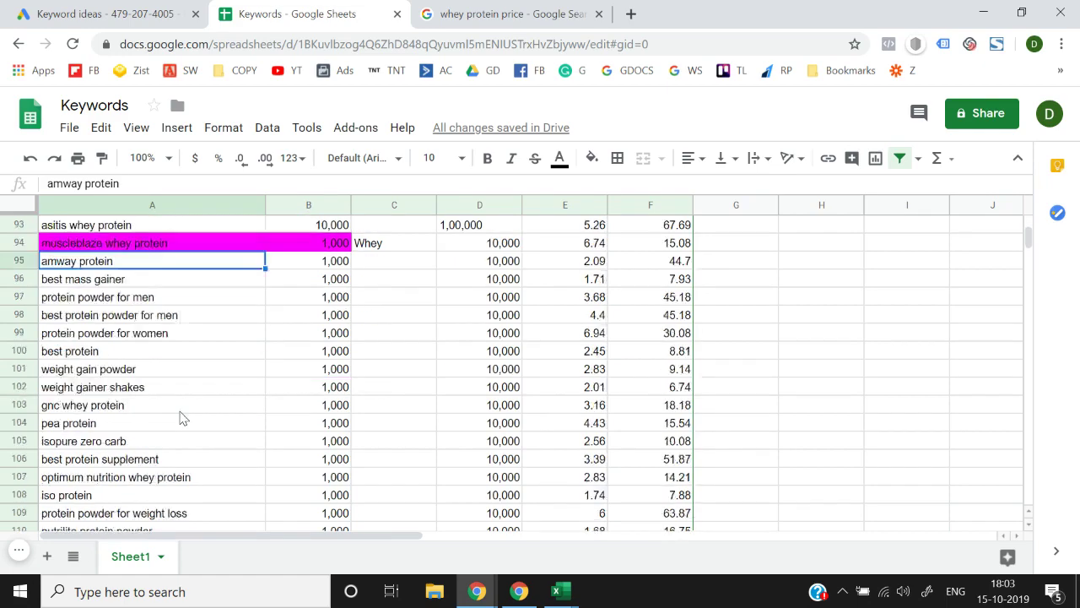
scroll(180, 412, "down", 9)
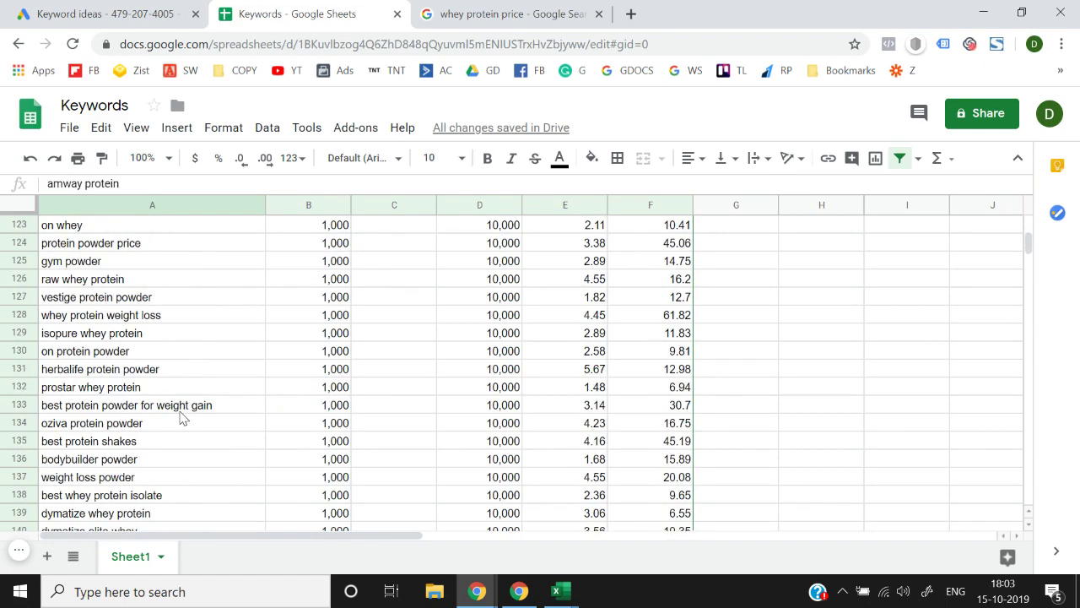
scroll(183, 417, "up", 20)
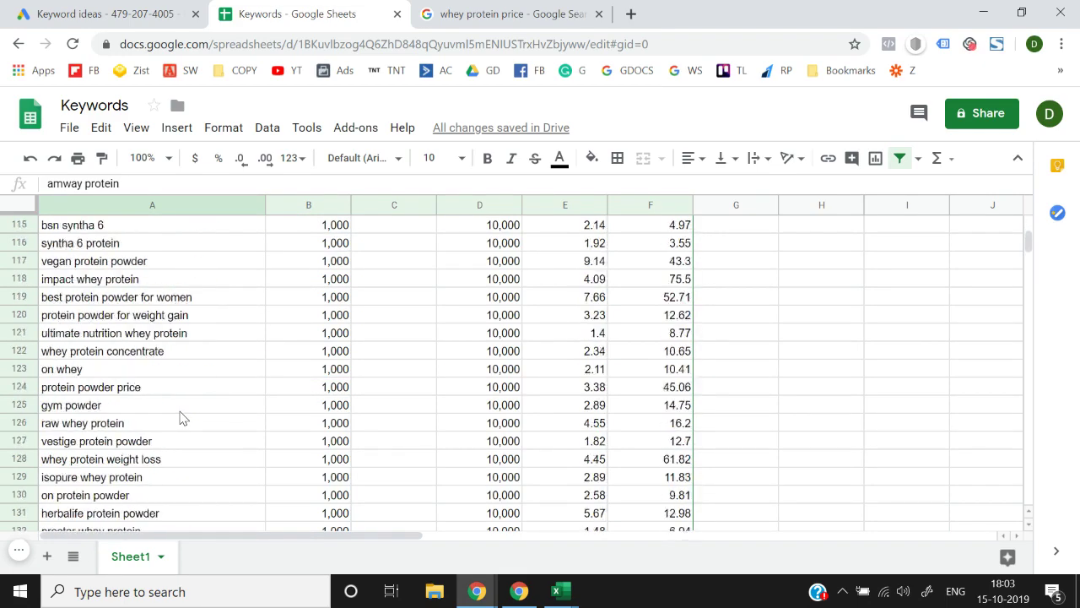
scroll(183, 417, "down", 6)
scroll(182, 417, "down", 12)
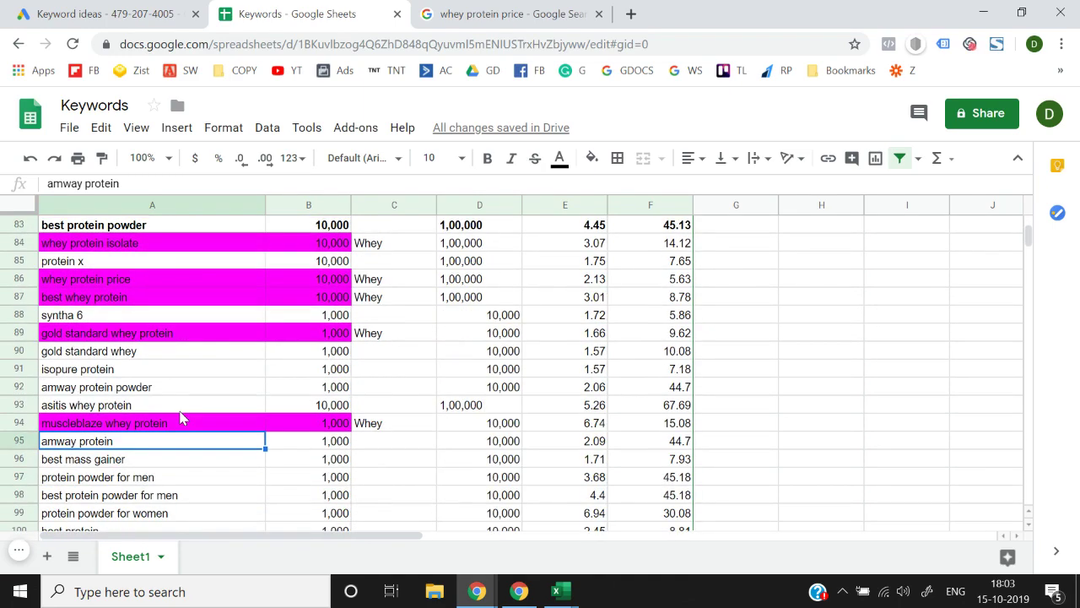
scroll(180, 417, "up", 20)
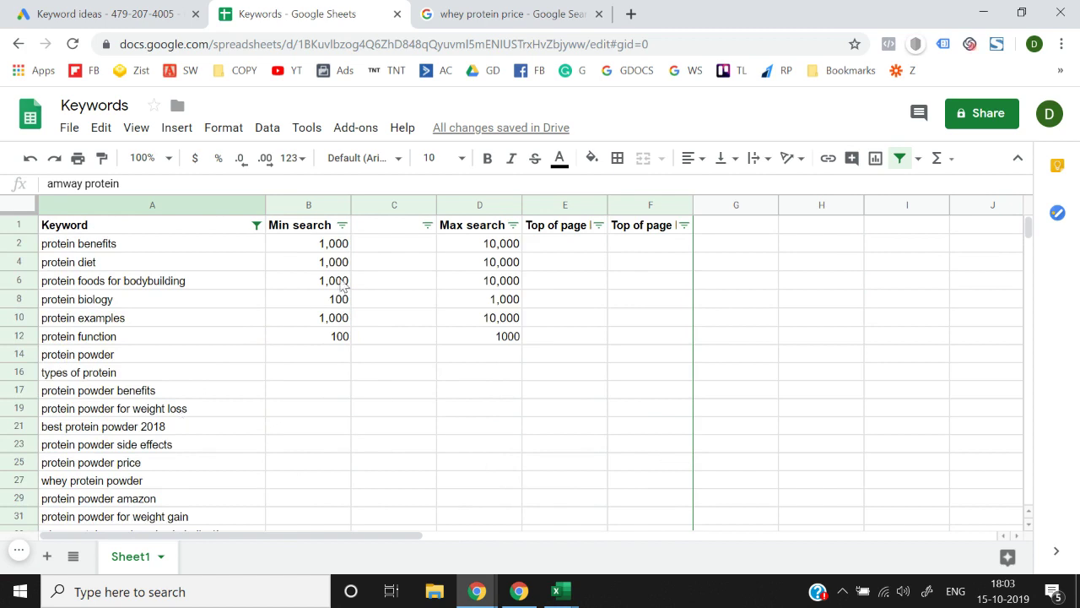
Switch to the Google Ads keyword plan and look back through the muscleblaze.com ideas from "muscleblaze raw whey isolate" up to "muscleblaze protein"
left_click(158, 9)
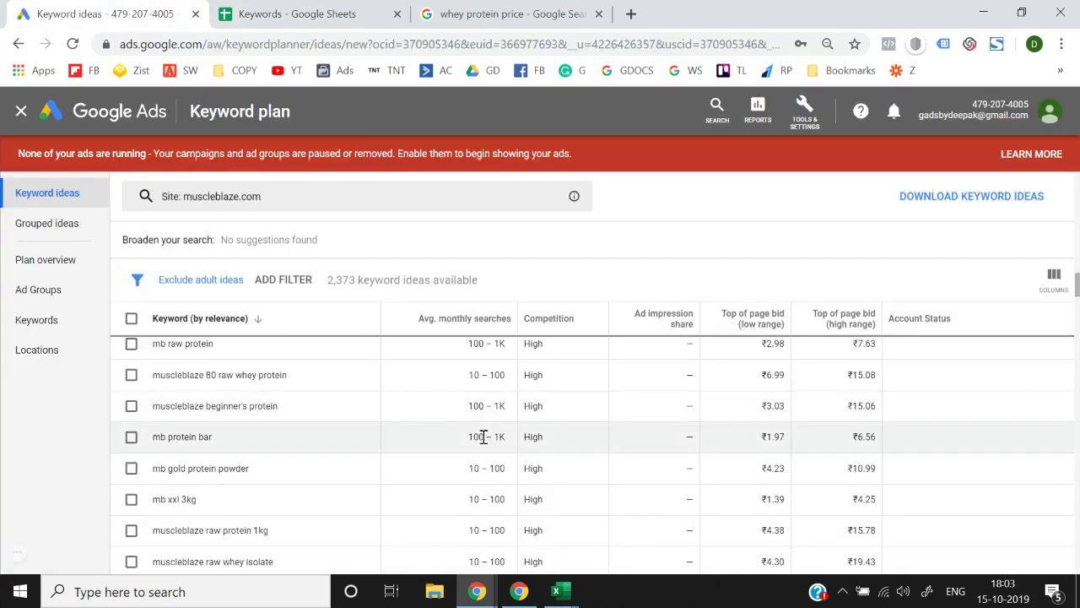
scroll(463, 402, "down", 1)
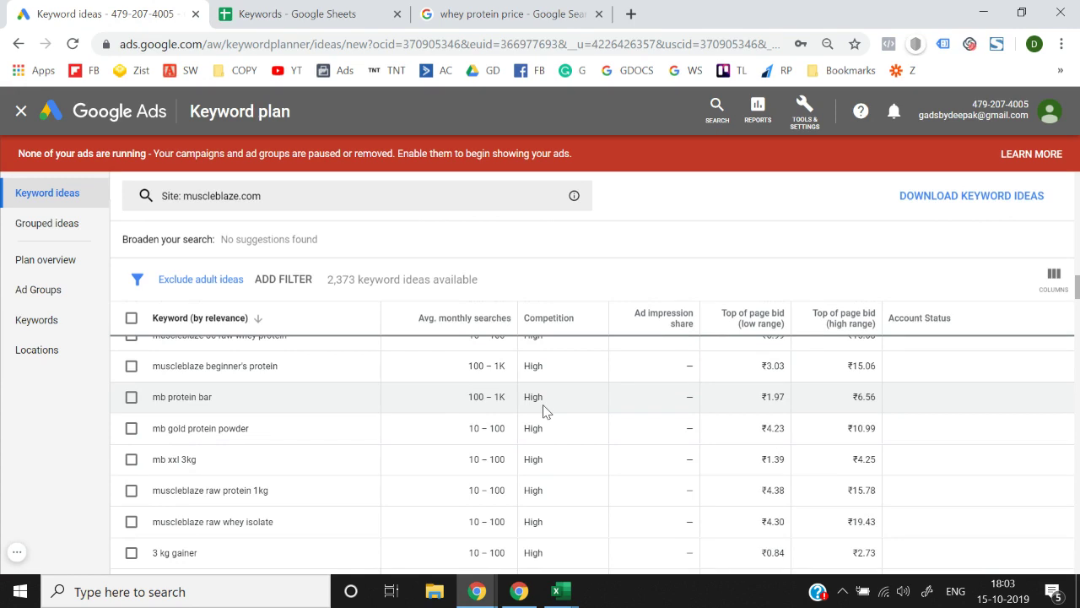
scroll(544, 411, "up", 4)
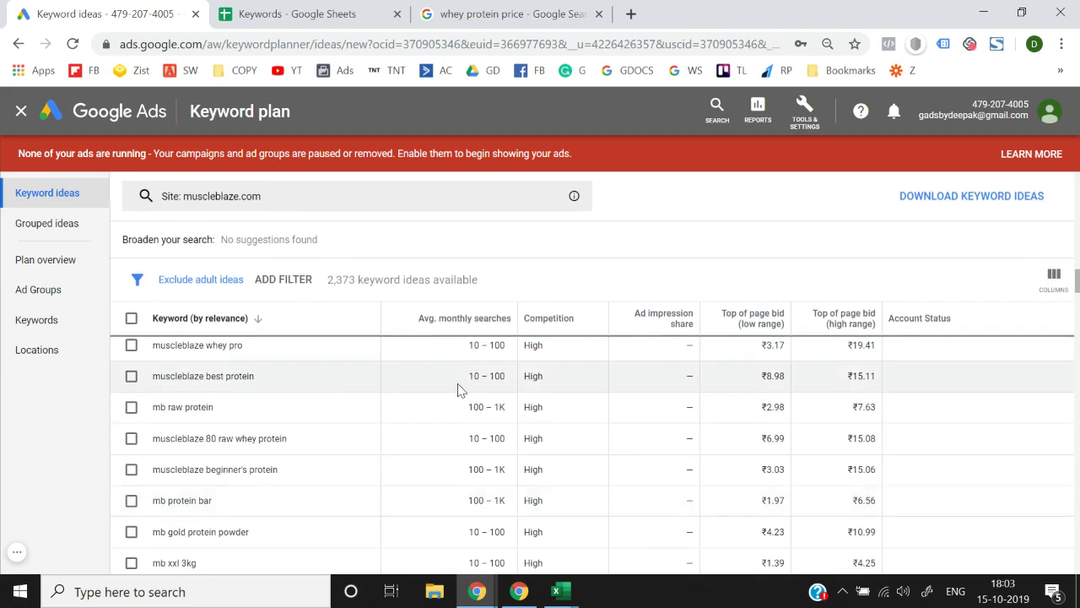
scroll(492, 395, "up", 4)
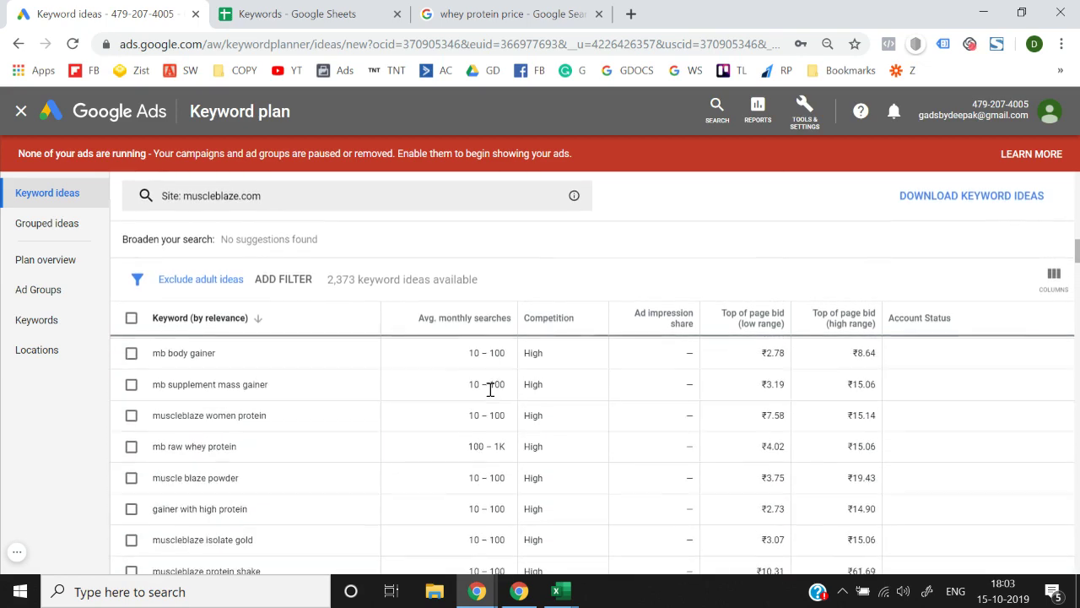
scroll(490, 389, "up", 5)
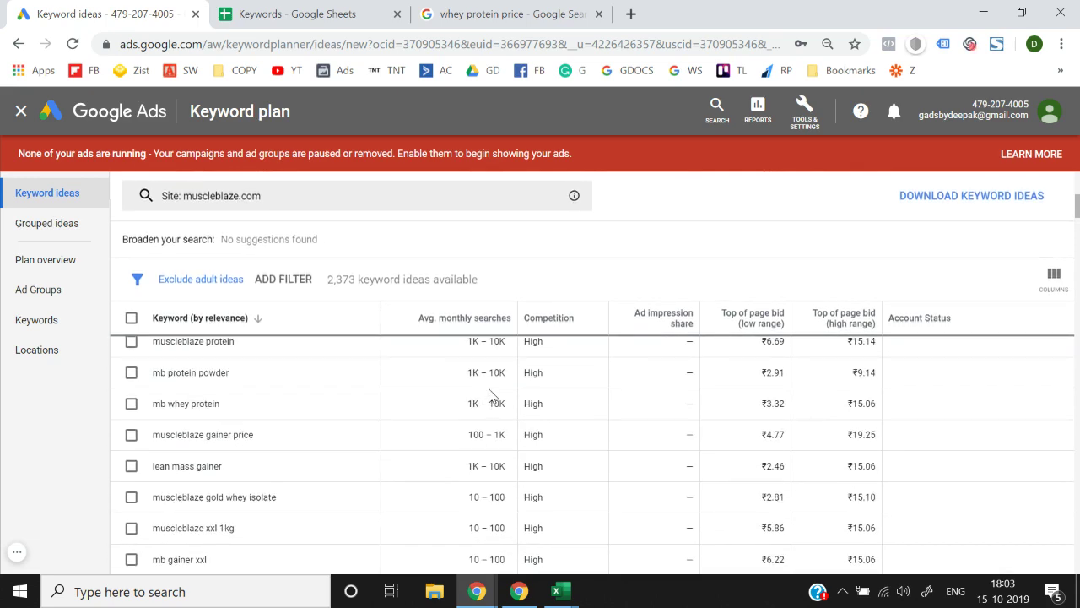
Return to the Keywords sheet and review the collected keywords from "best protein powder 2018" down to the highlighted "whey" row
left_click(279, 11)
scroll(284, 403, "down", 4)
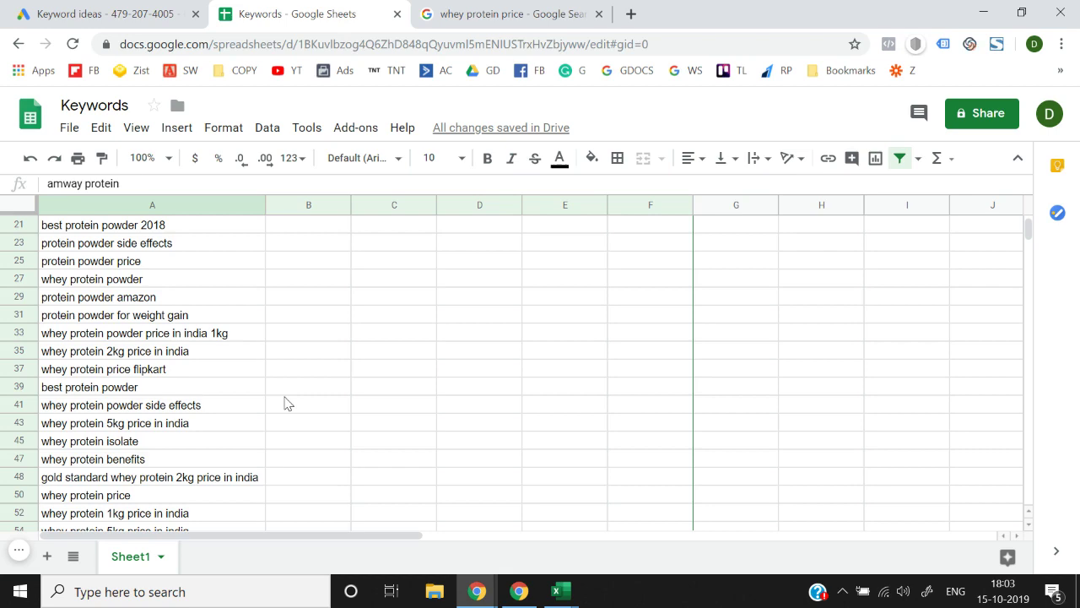
scroll(284, 404, "down", 3)
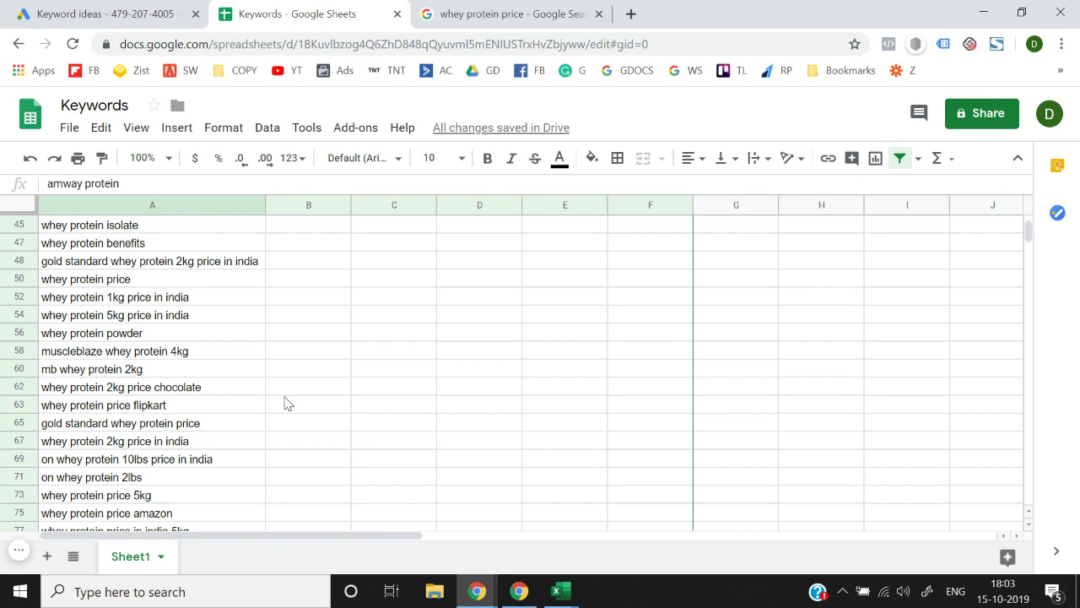
scroll(287, 395, "down", 2)
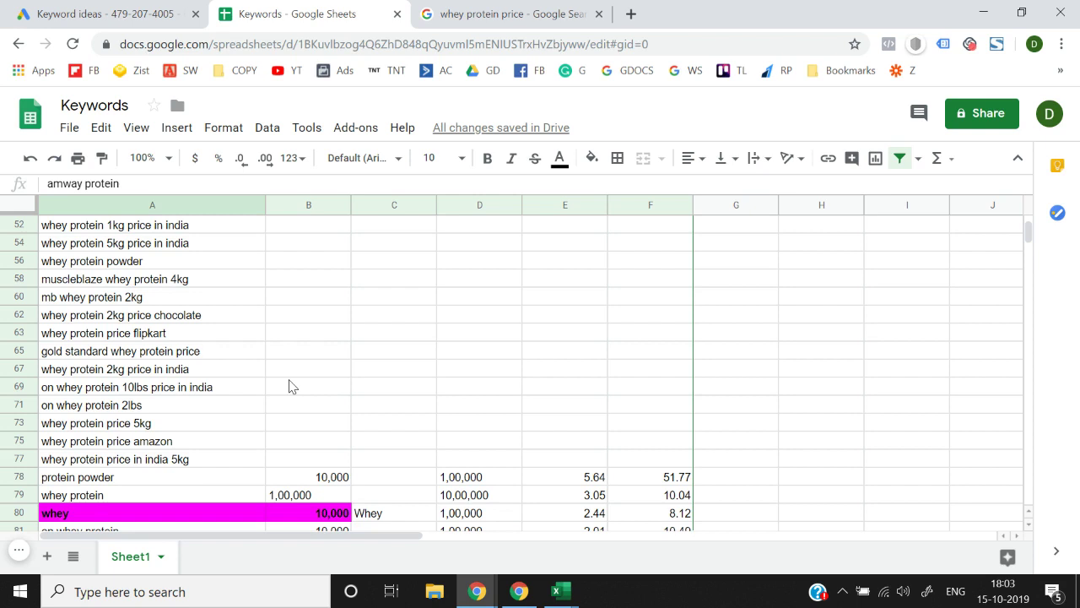
left_click(19, 550)
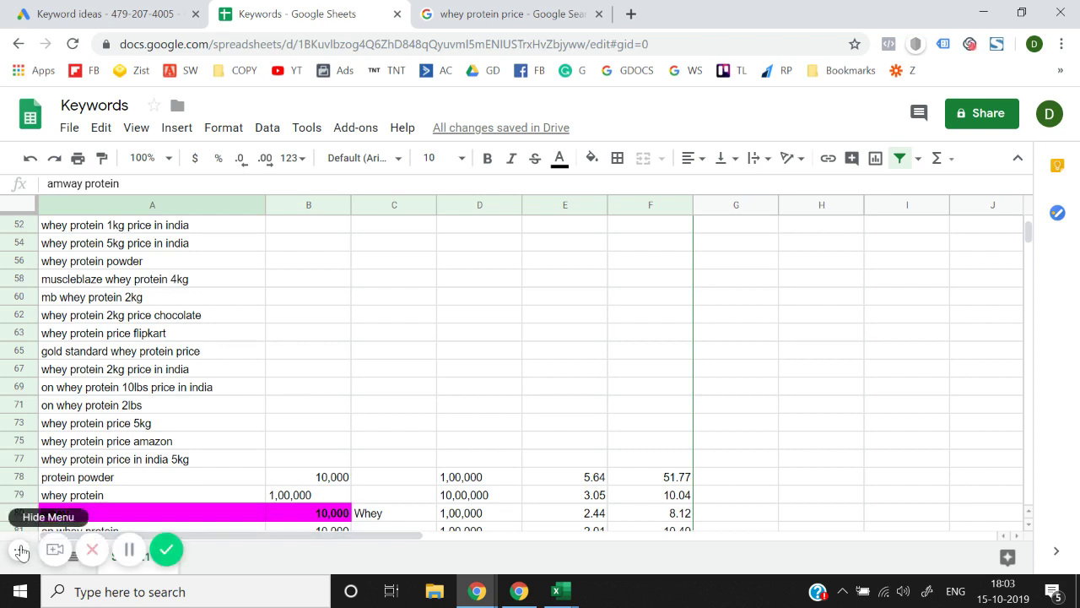